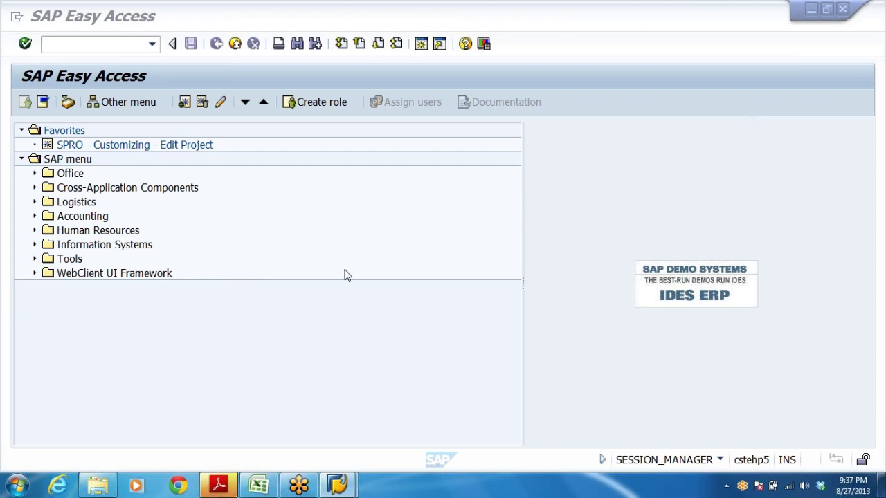
- Expand the SAP menu through Accounting and Financial Accounting down to the General Ledger folder
left_click(86, 217)
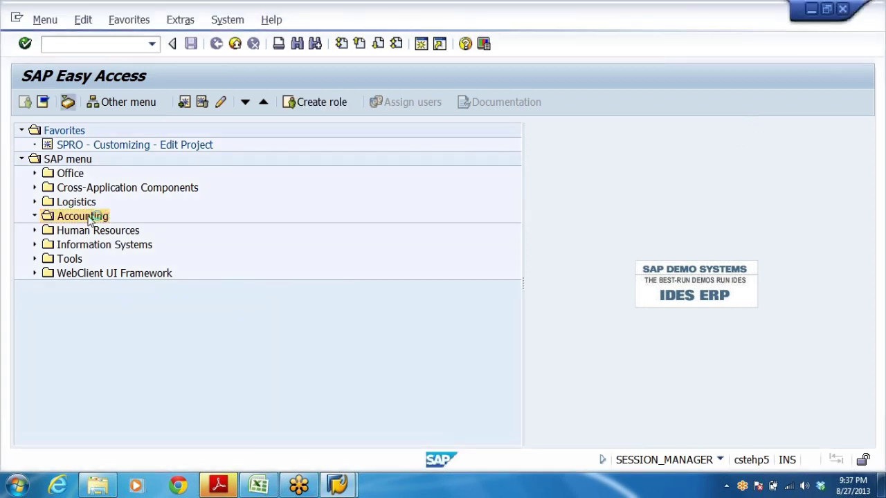
double_click(88, 218)
key("Down")
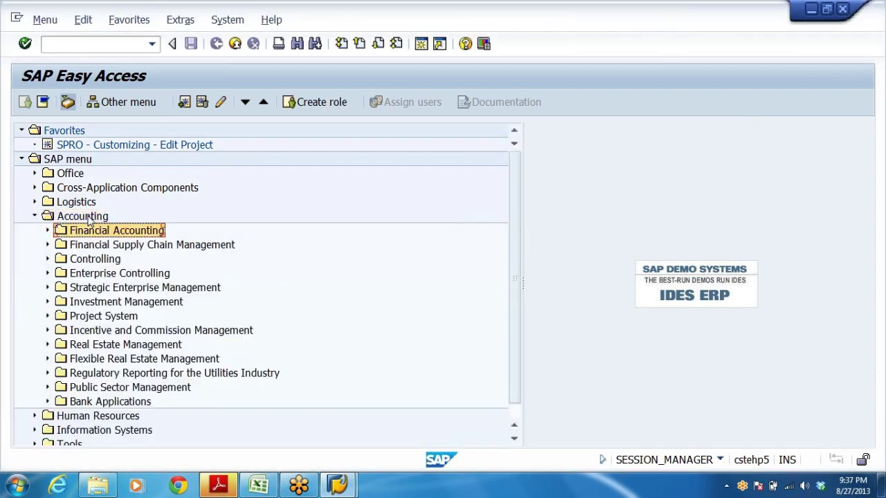
key("Down")
key("Up")
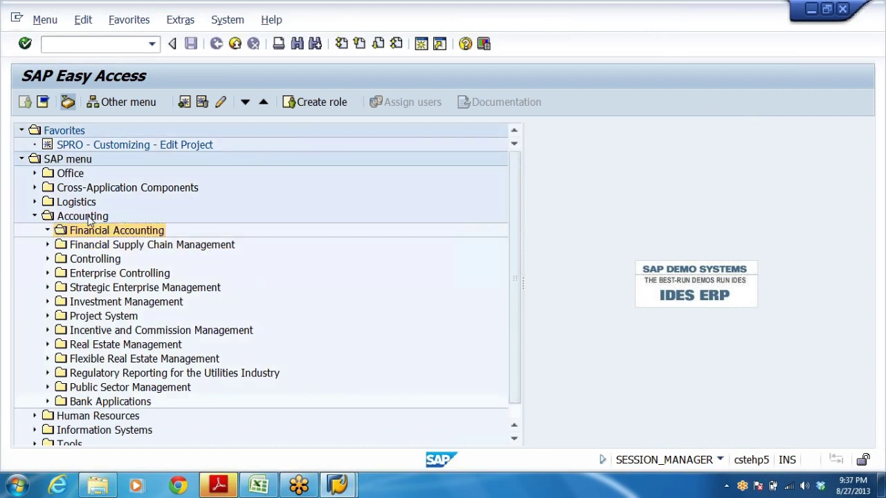
key("Right")
key("Down")
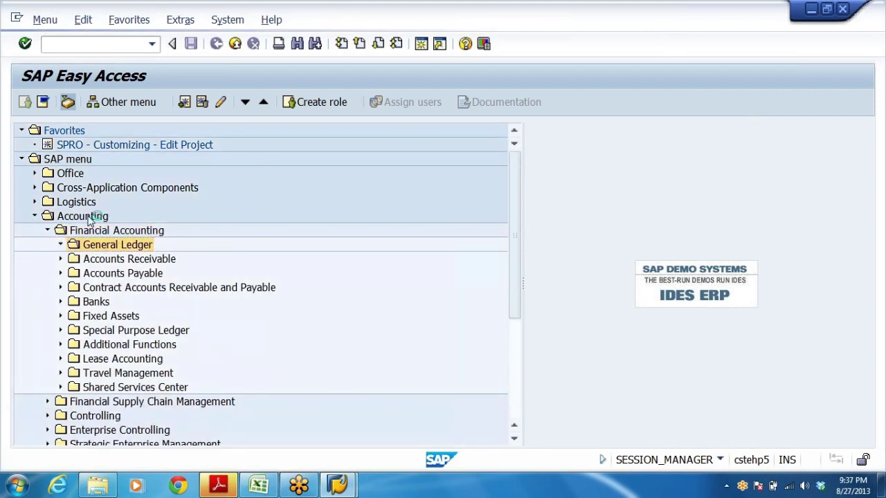
key("Right")
key("Down")
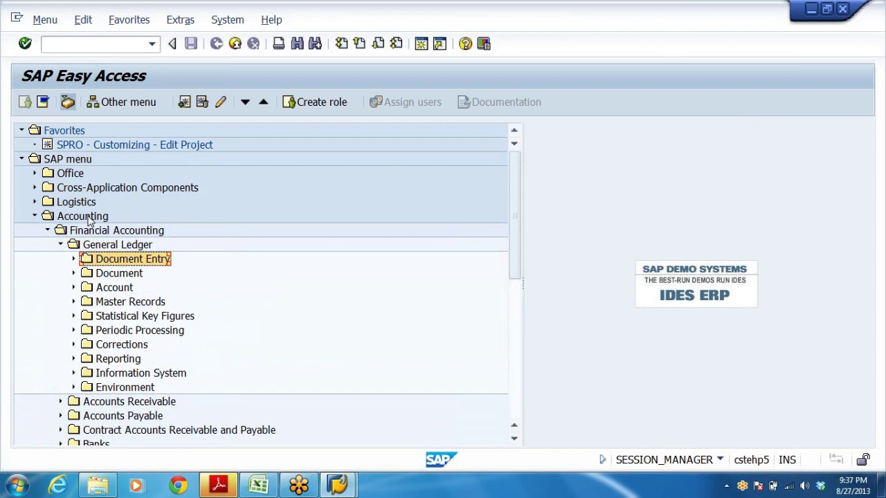
- Start transaction FB03 to display a document
left_click(145, 42)
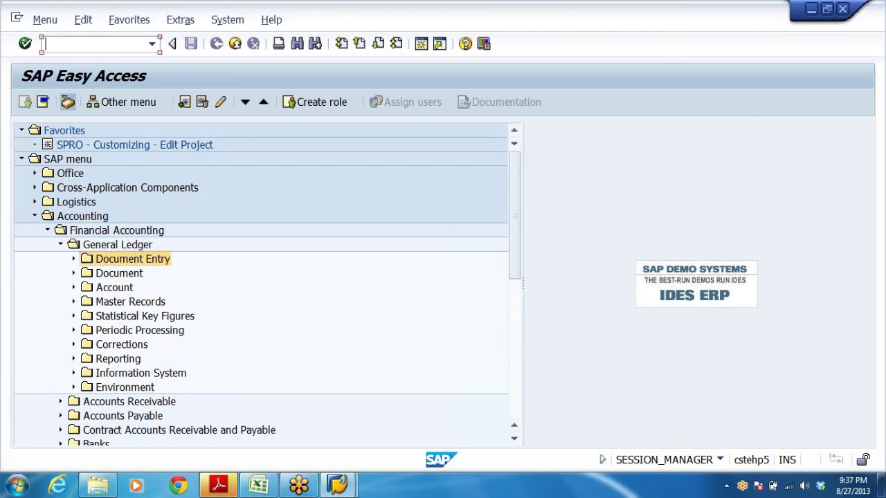
type("fb")
key("BackSpace")
key("BackSpace")
key("BackSpace")
key("Caps_Lock")
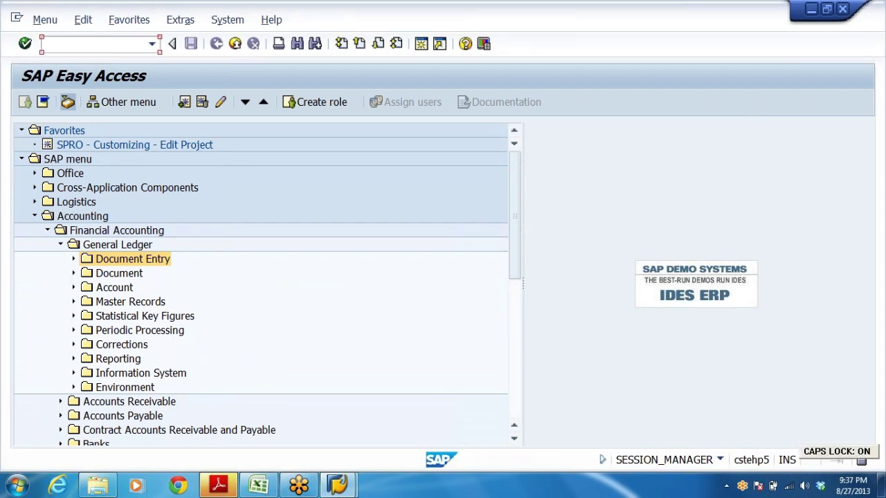
type("FB03")
key("Return")
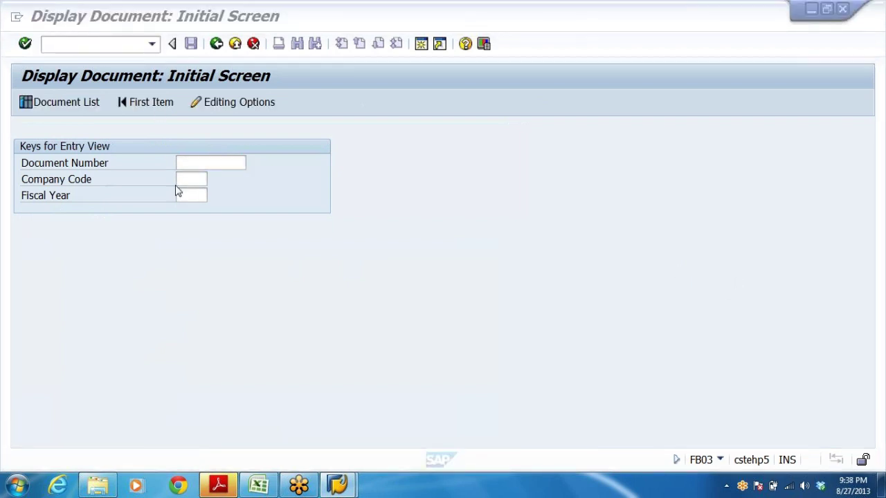
- Enter company code DRL and fiscal year 2013, and run the document list for DRL
left_click(191, 179)
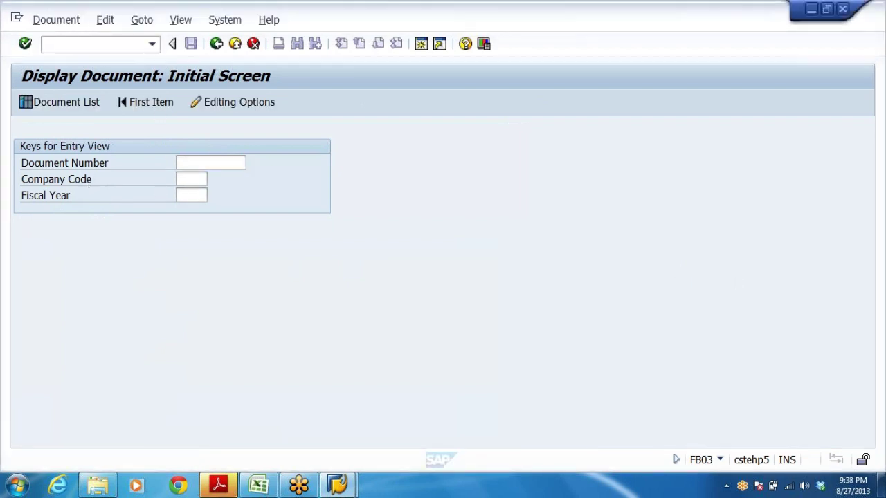
type("DRL")
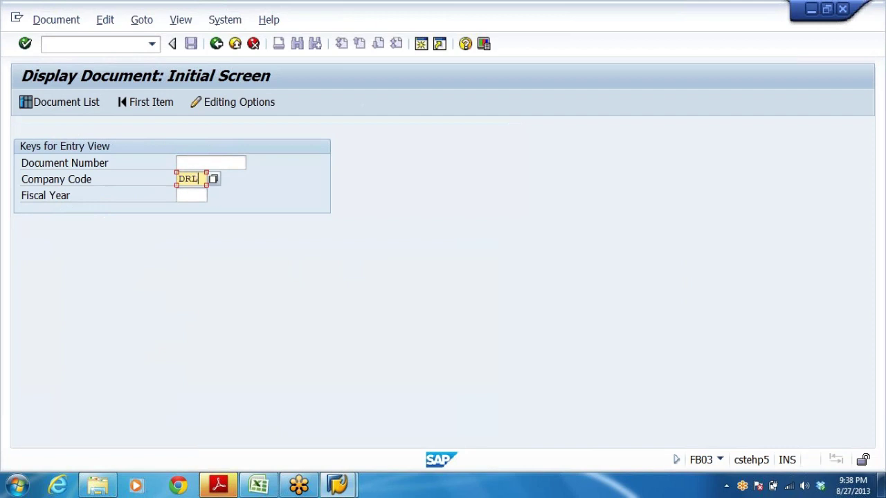
key("Tab")
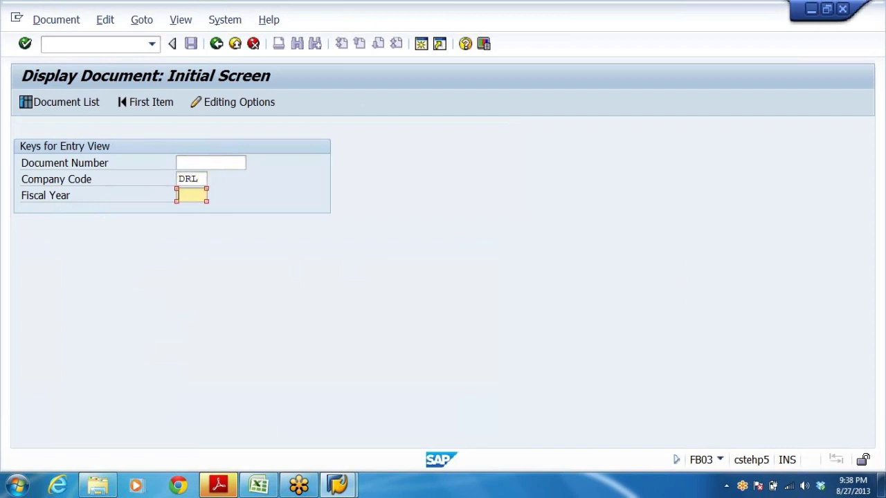
type("2013")
left_click(62, 102)
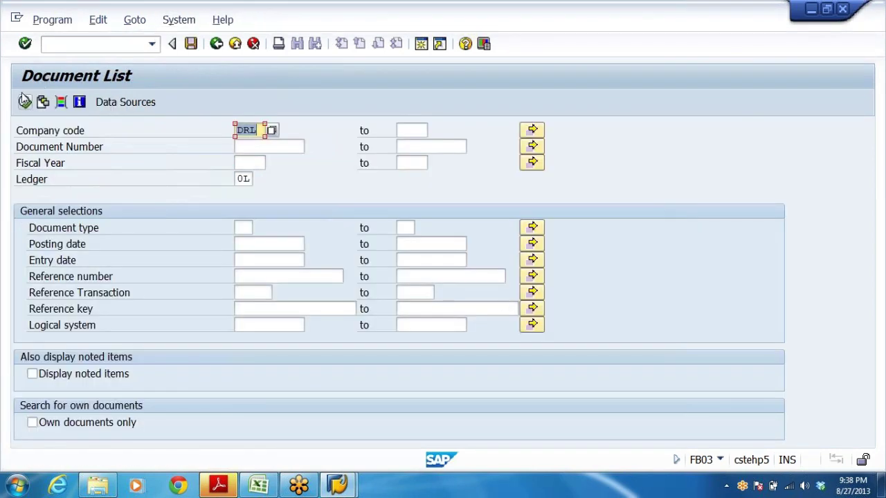
left_click(24, 102)
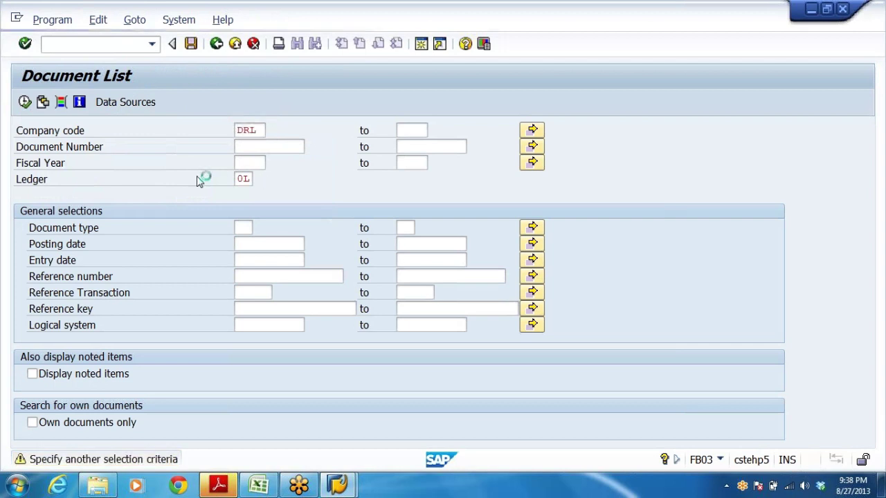
key("F8")
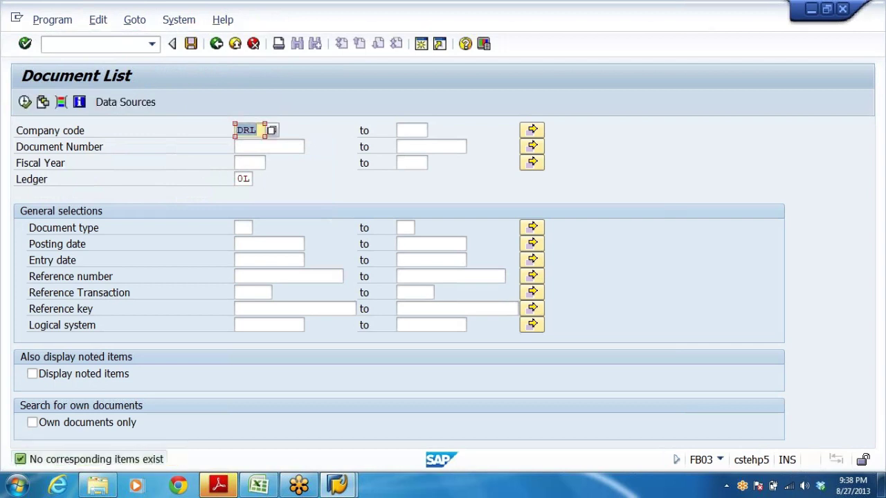
- Leave the document display for the SAP Easy Access menu and collapse the General Ledger and Financial Accounting folders
left_click(217, 44)
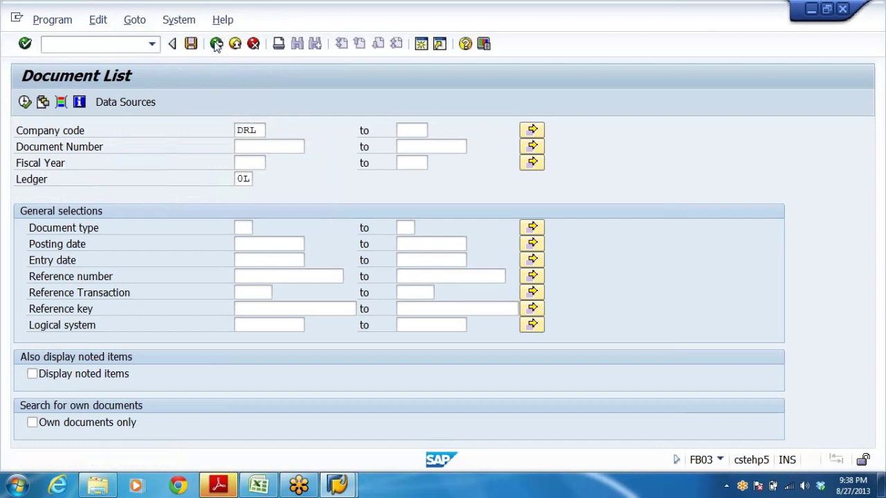
left_click(216, 43)
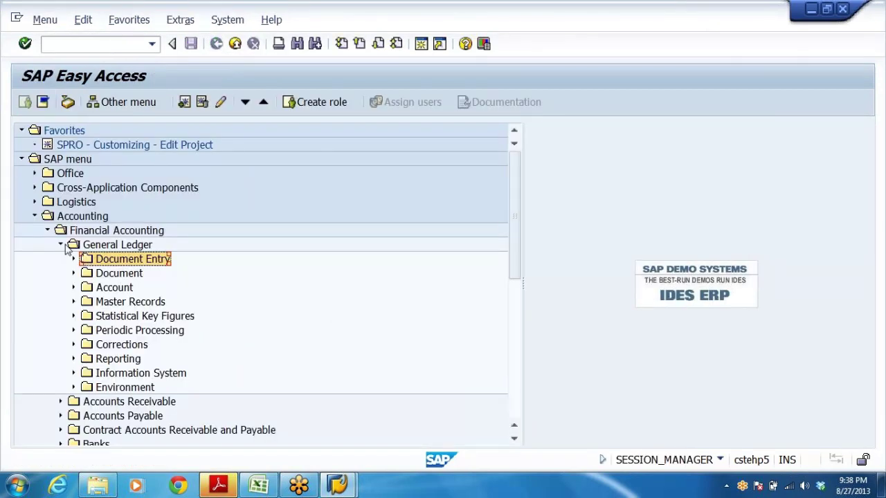
left_click(59, 245)
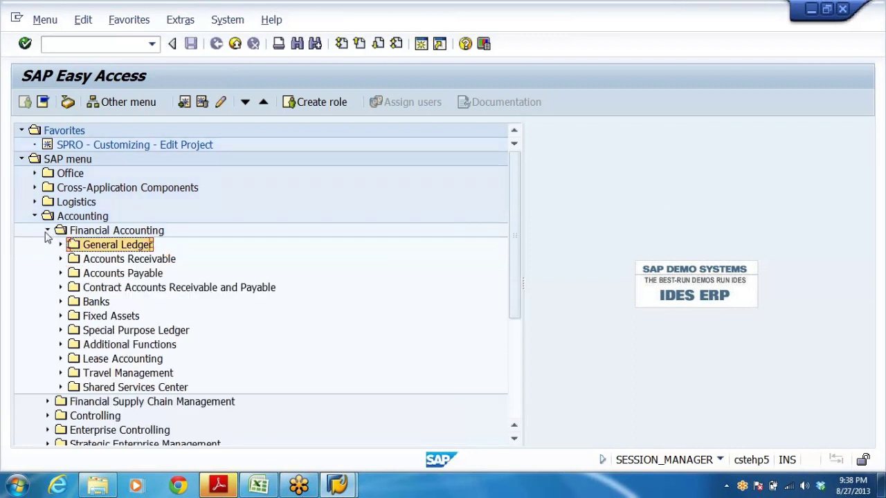
left_click(47, 230)
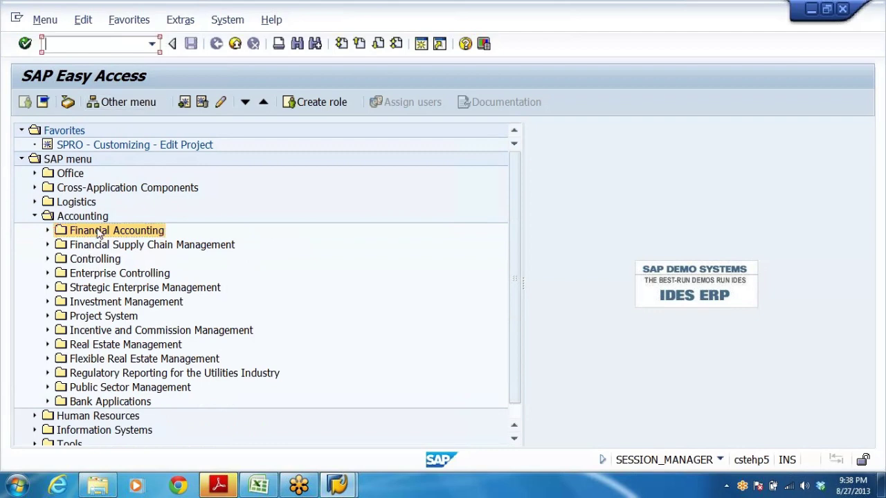
- Expand Financial Accounting and General Ledger again down to the Master Records folder
key("Right")
key("Down")
key("Right")
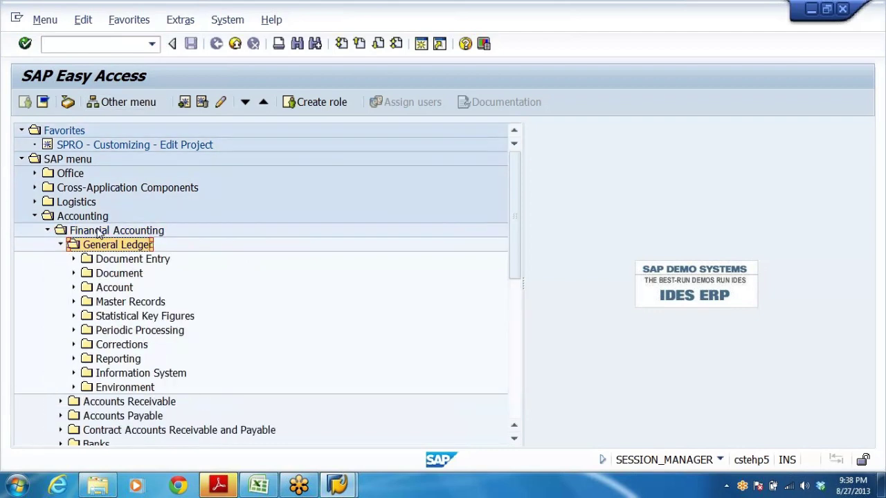
key("Down")
key("Right")
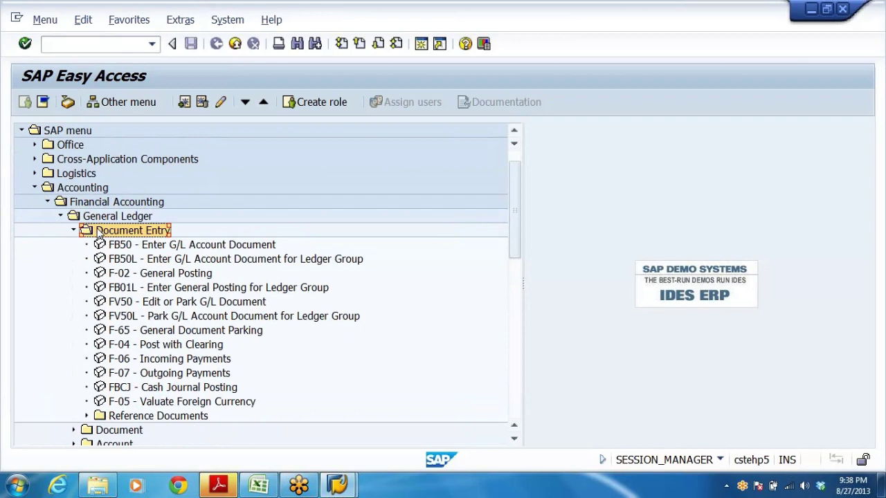
key("Left")
key("Down")
key("Down")
key("Right")
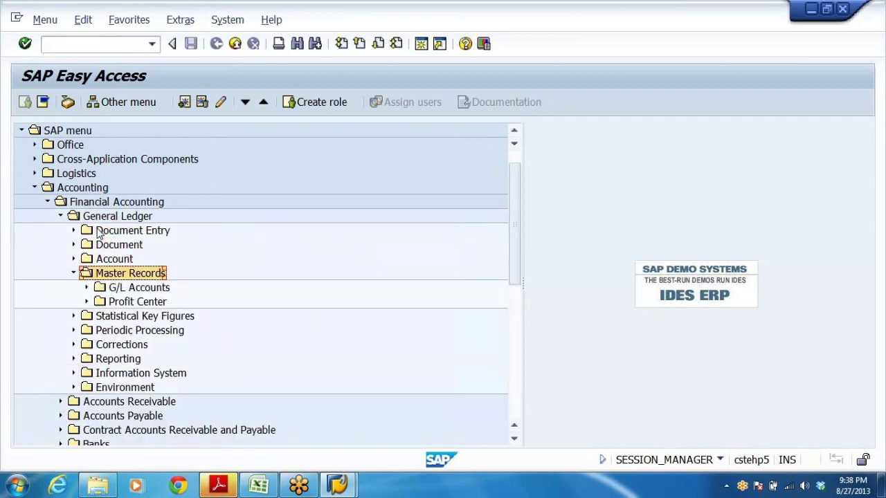
- Open FS00 - Centrally under the individual processing of G/L accounts in Master Records
key("Down")
key("Right")
key("Down")
key("Right")
key("Down")
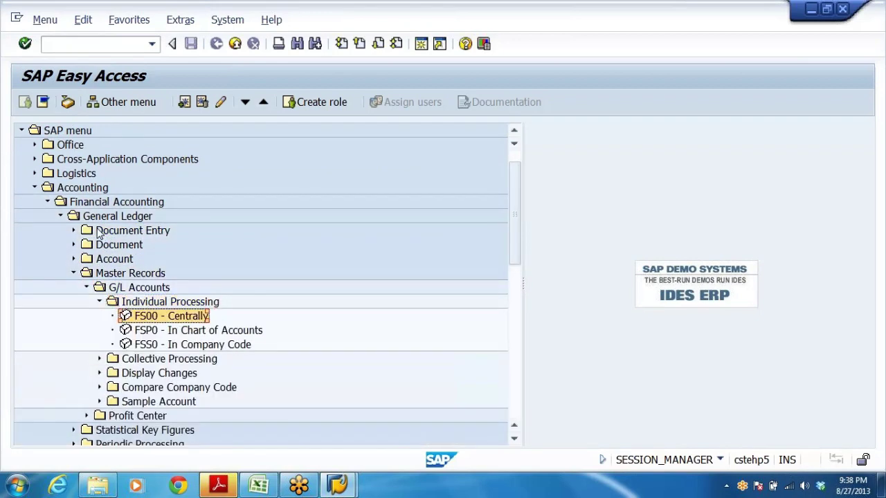
key("Return")
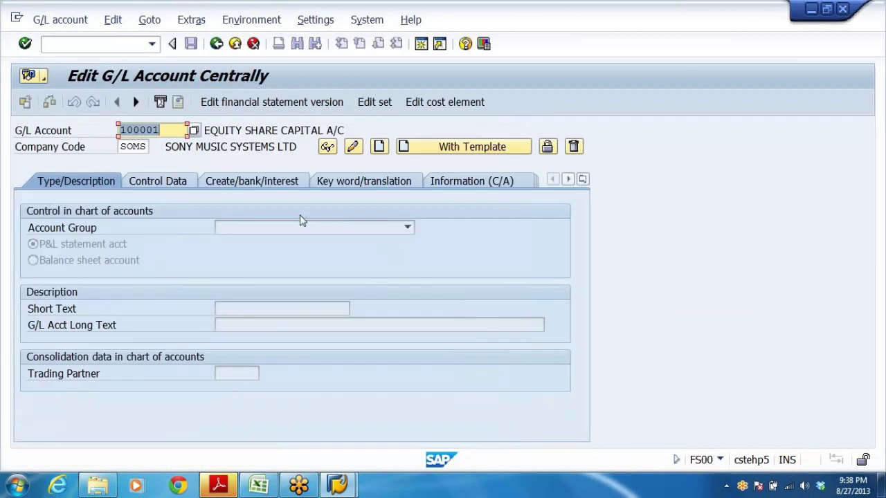
- Set the company code to DRL and try to display G/L account 100001 in it
key("Tab")
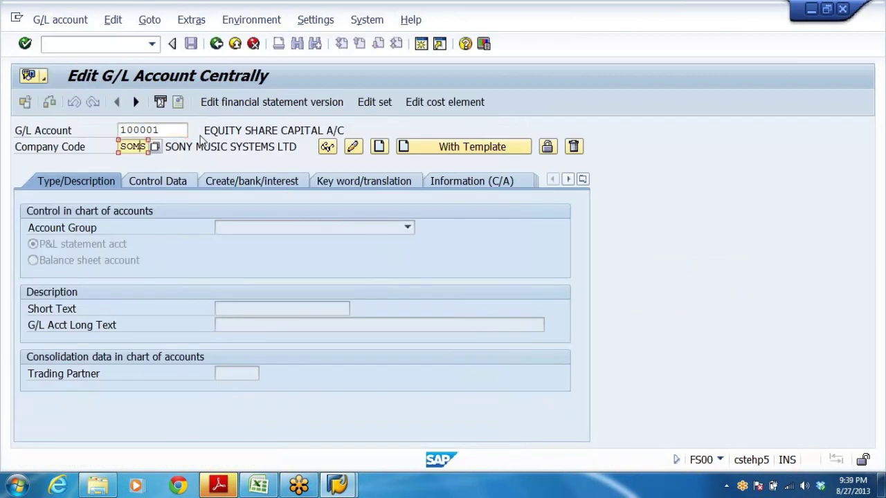
key("BackSpace")
key("BackSpace")
key("BackSpace")
key("BackSpace")
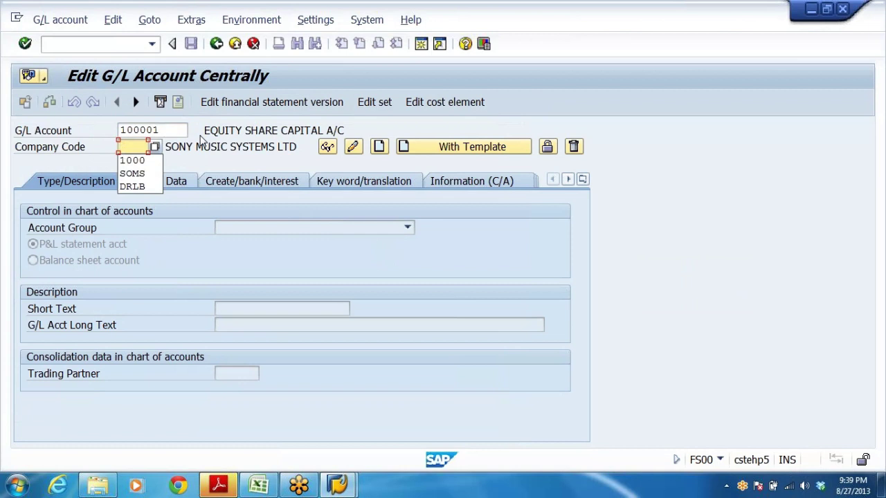
type("DRL")
key("Return")
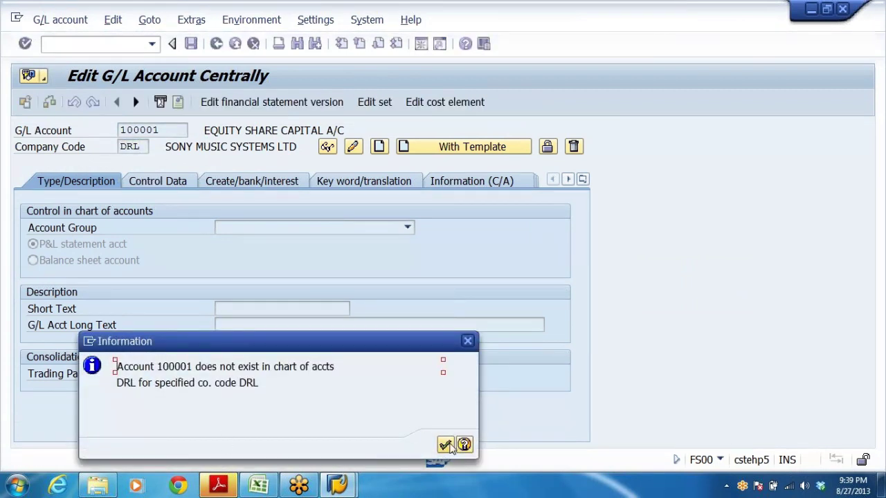
left_click(445, 444)
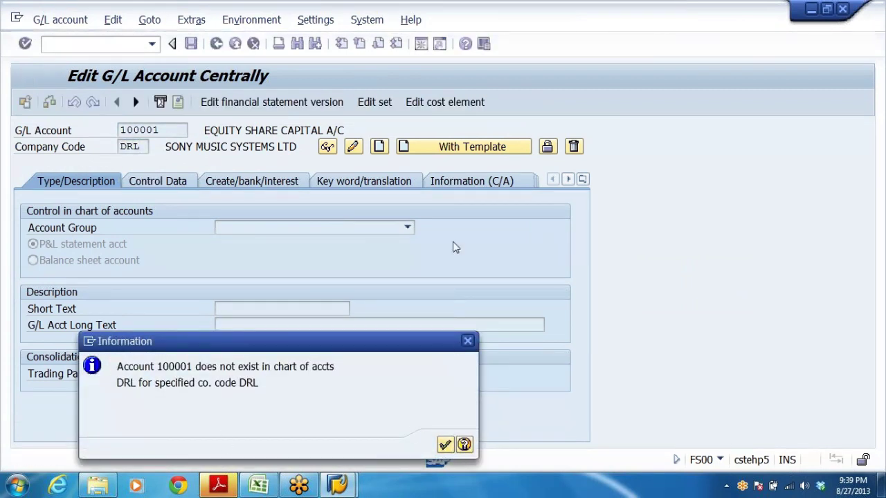
left_click(328, 147)
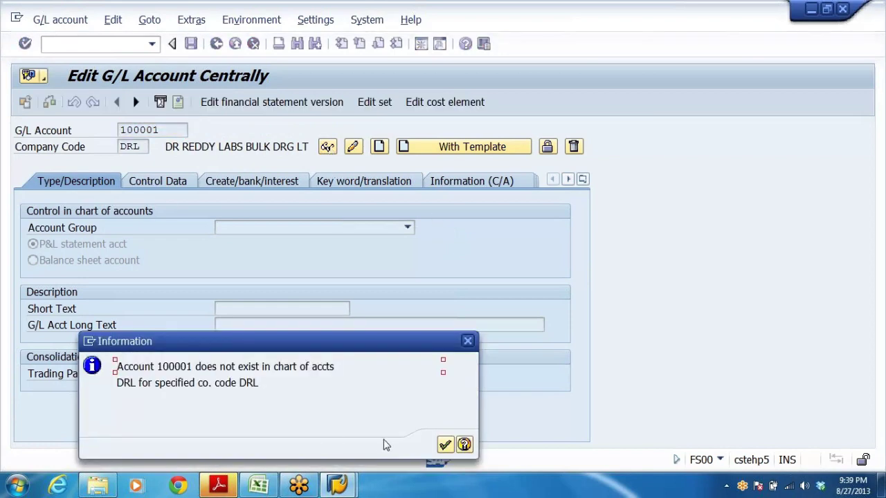
left_click(445, 444)
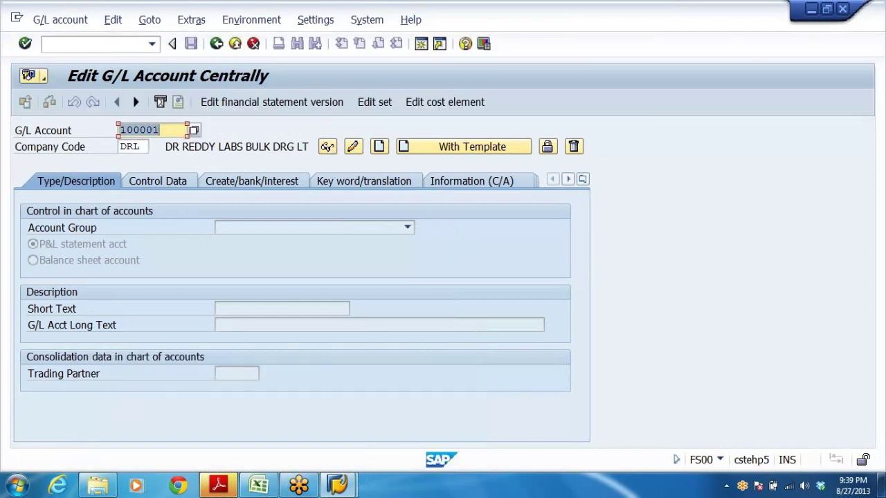
- Clear the G/L account number while keeping company code DRL
left_click(164, 130)
key("BackSpace")
key("BackSpace")
key("BackSpace")
key("BackSpace")
key("BackSpace")
key("BackSpace")
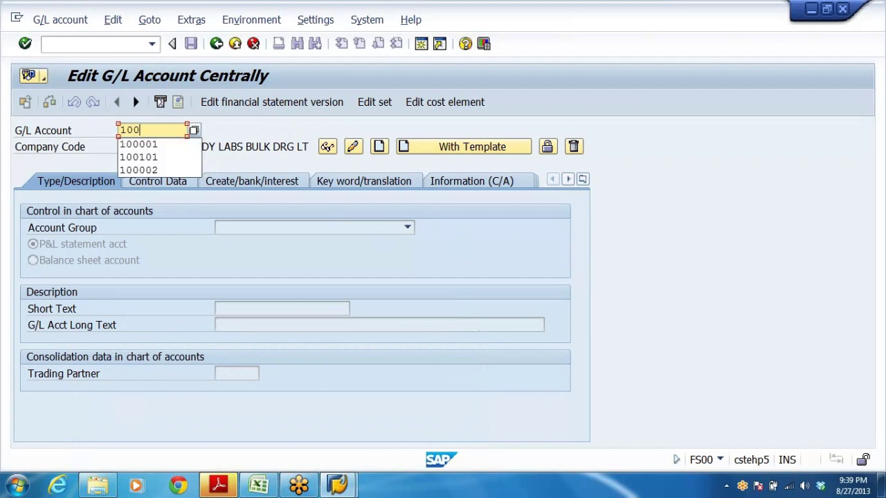
- Search for all G/L accounts in chart of accounts DRL, and close the search
left_click(194, 131)
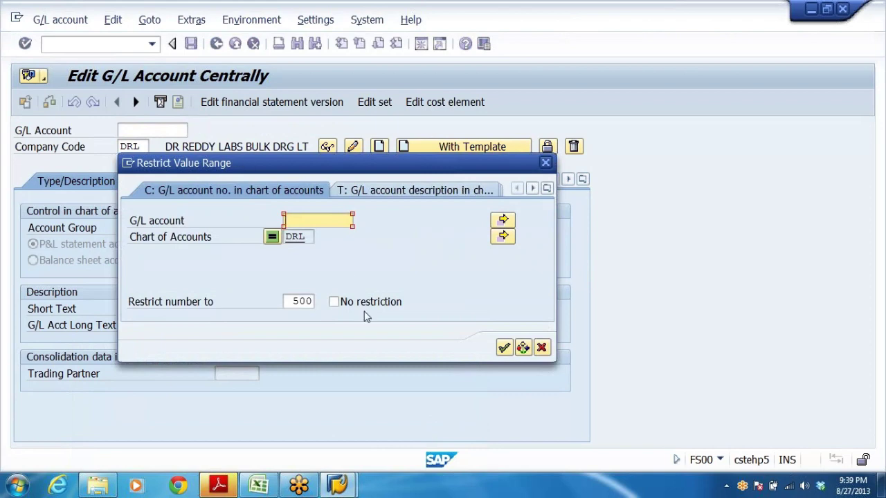
left_click(504, 348)
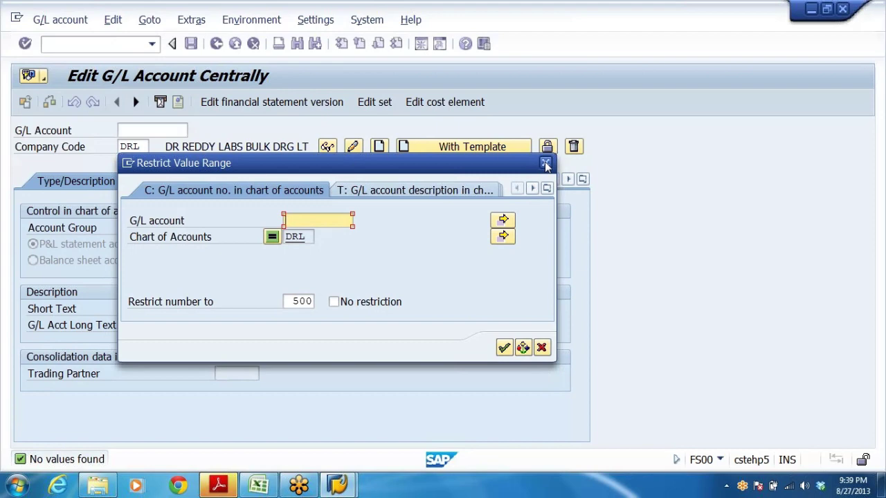
left_click(545, 164)
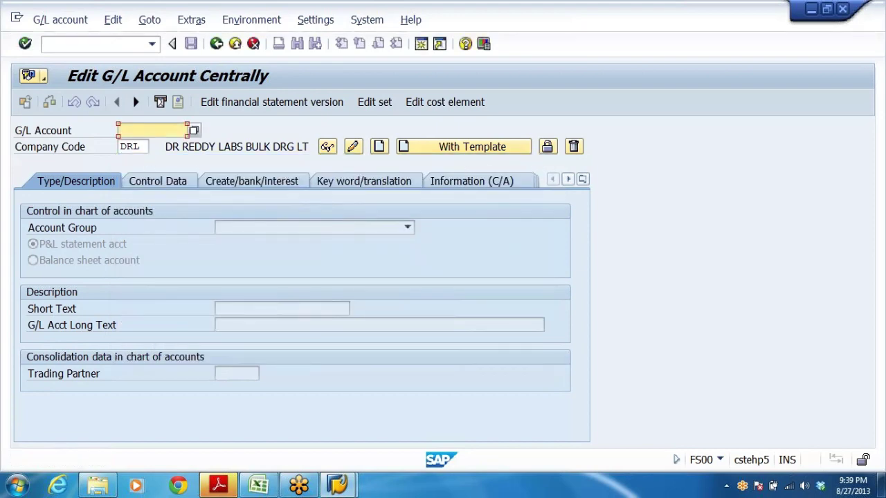
- Find company code DRL in the list of all company codes and select it for the G/L account
left_click(133, 145)
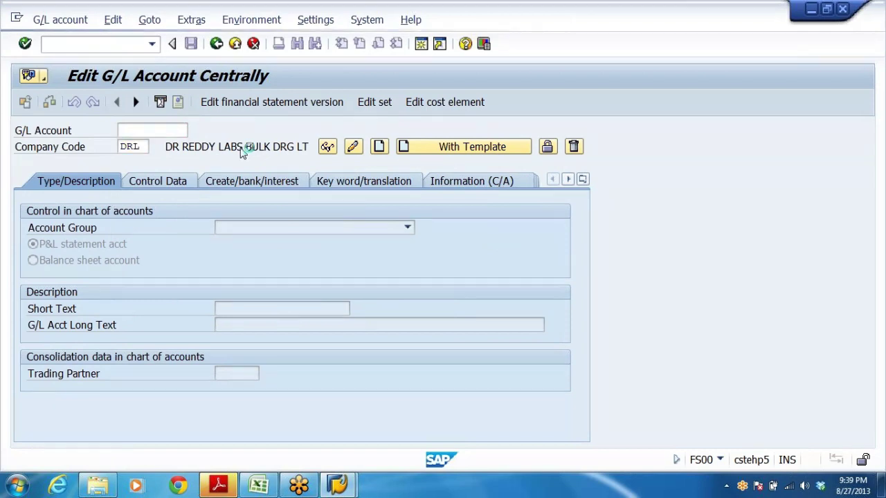
key("F4")
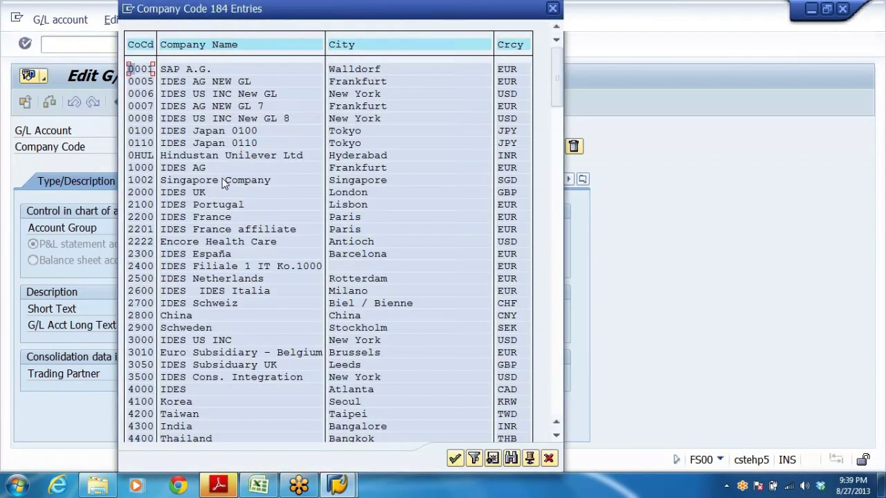
left_click(558, 404)
left_click(558, 405)
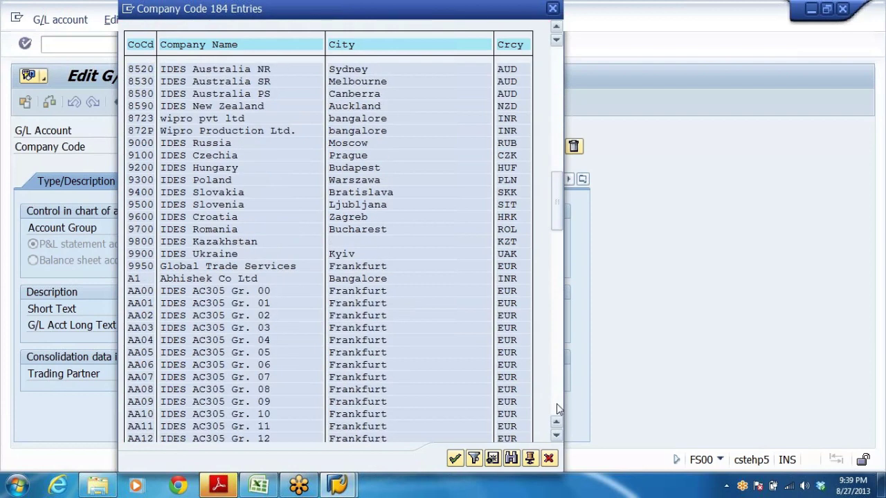
left_click(556, 404)
left_click(556, 404)
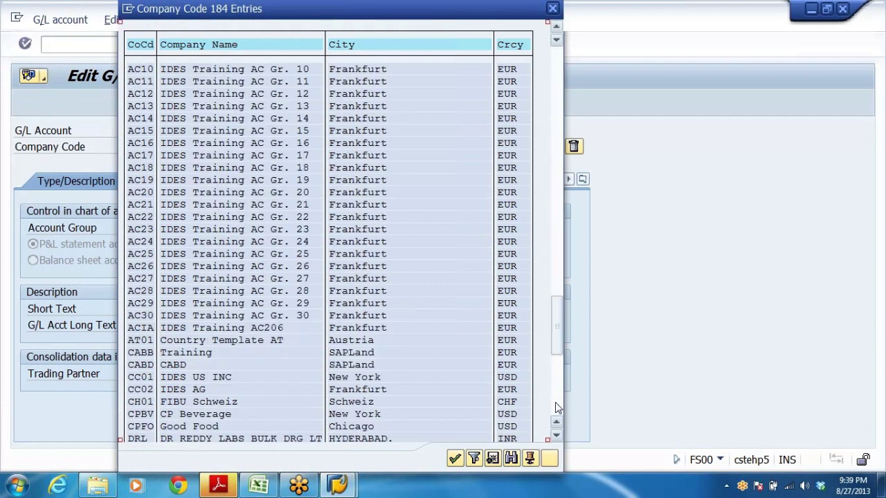
left_click(557, 408)
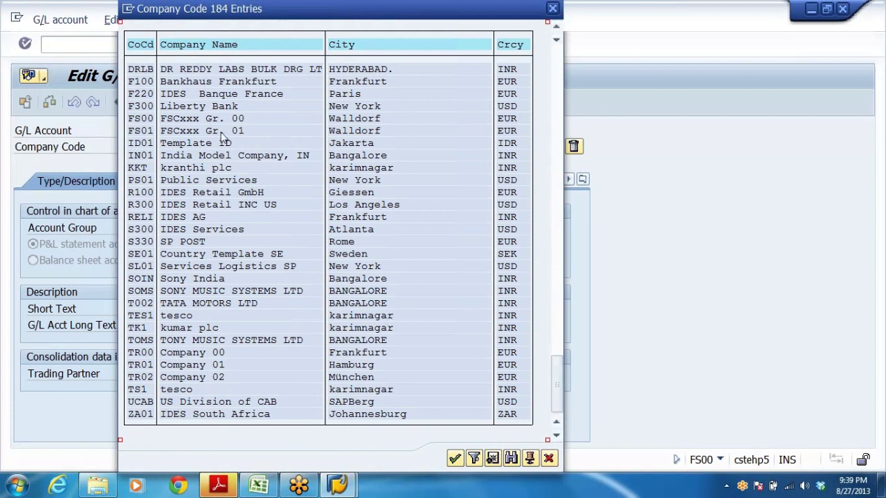
left_click(556, 27)
double_click(148, 69)
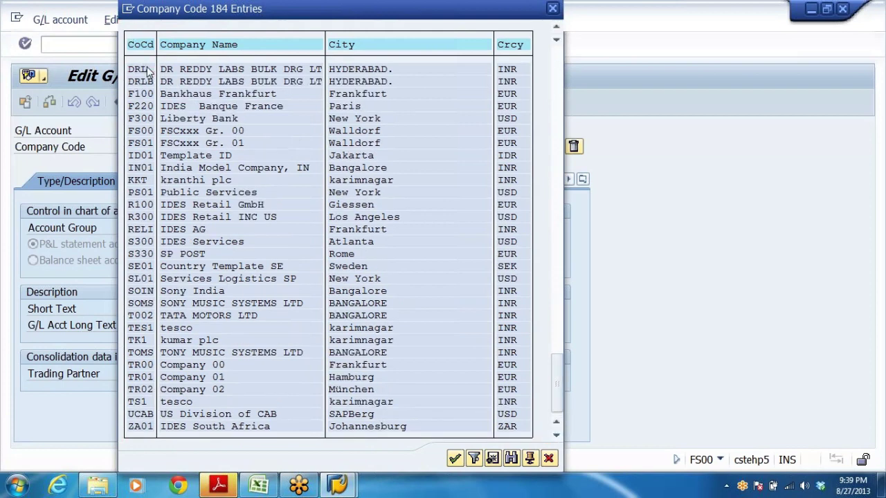
- Search chart of accounts DRL for existing G/L accounts without restricting the account number, and close the search
left_click(153, 130)
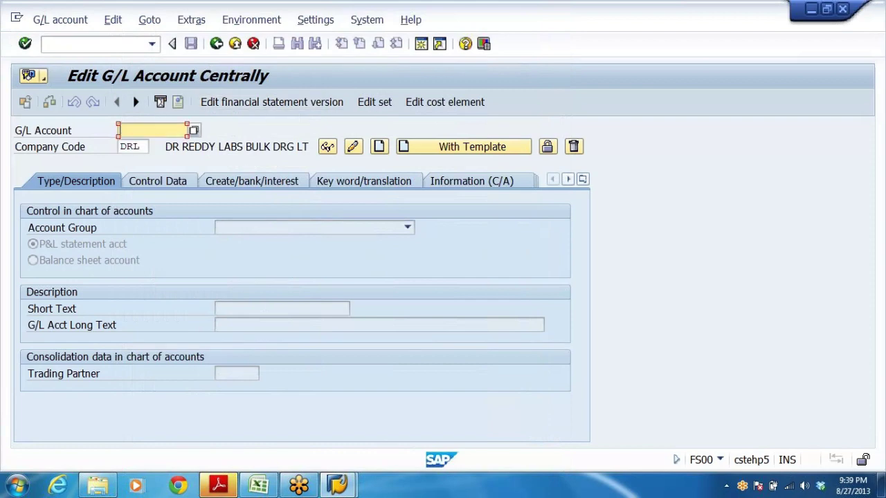
left_click(198, 131)
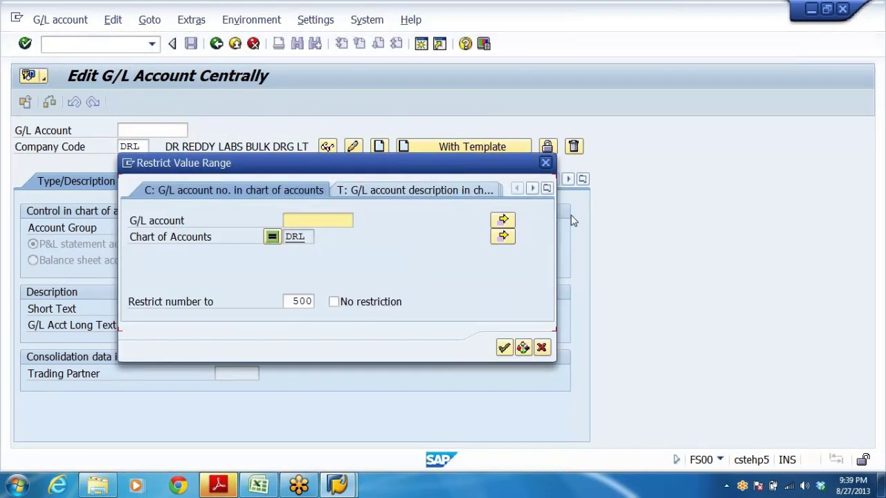
left_click(504, 347)
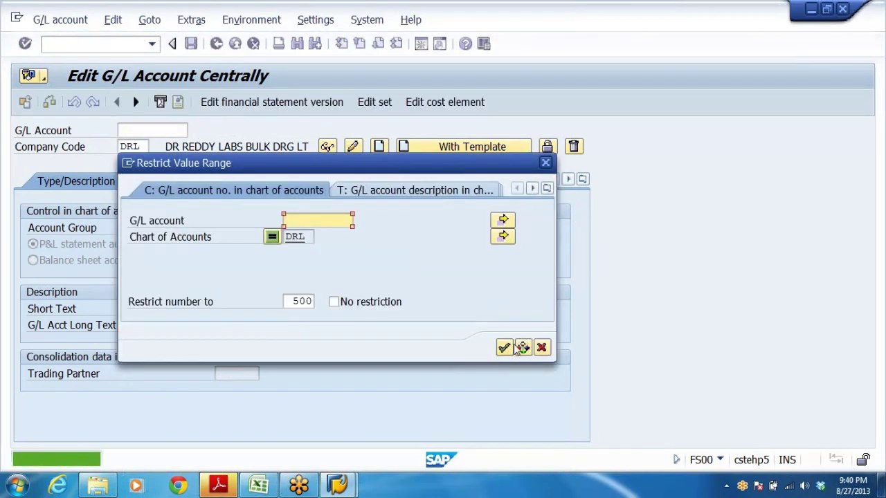
left_click(545, 162)
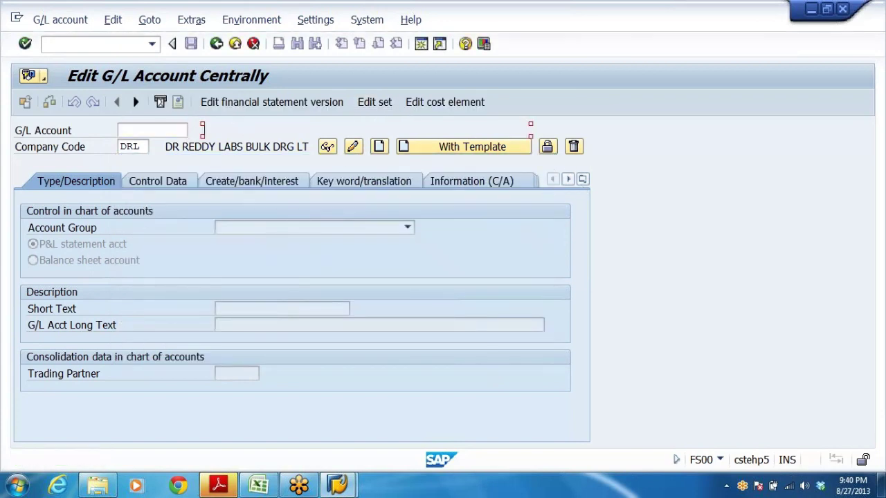
- Return to SAP Easy Access, trace the path from Accounting to Individual Processing, and reopen FS00 - Centrally
left_click(217, 44)
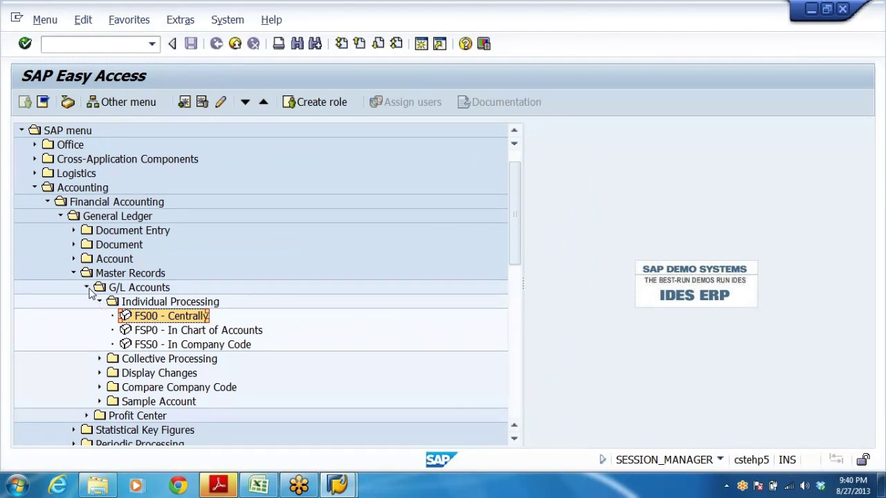
left_click(95, 187)
left_click(111, 204)
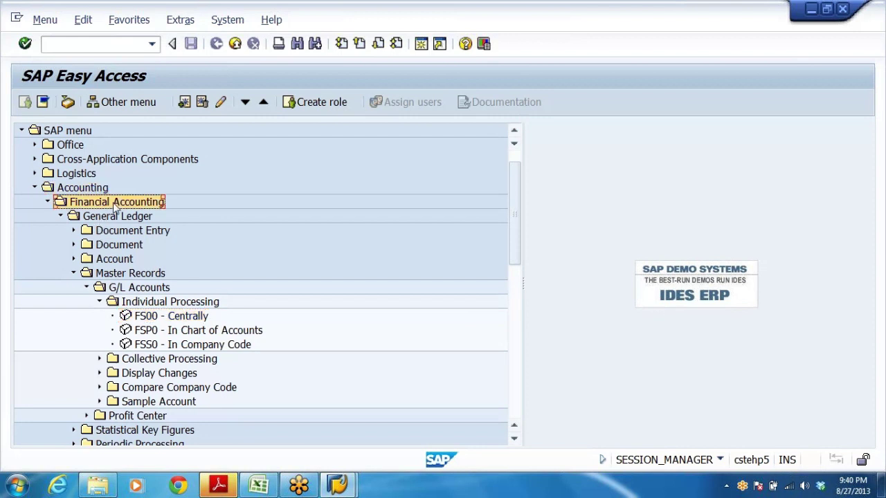
left_click(121, 218)
left_click(101, 275)
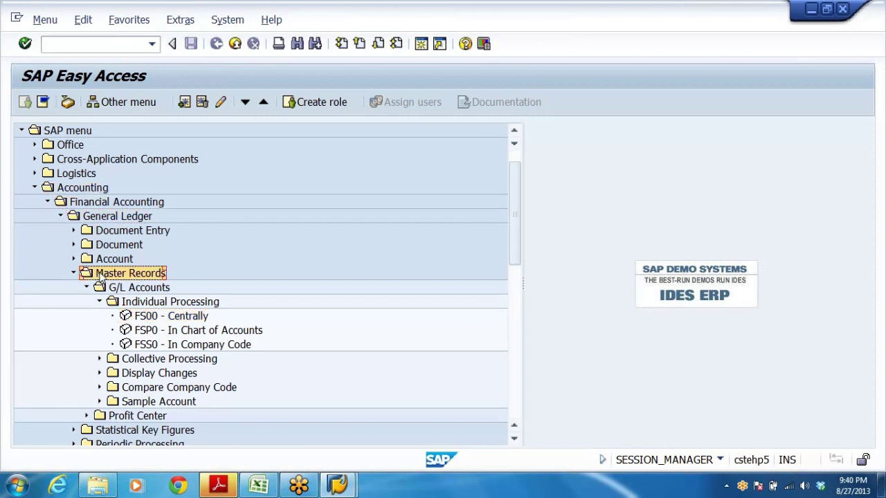
left_click(130, 287)
left_click(156, 303)
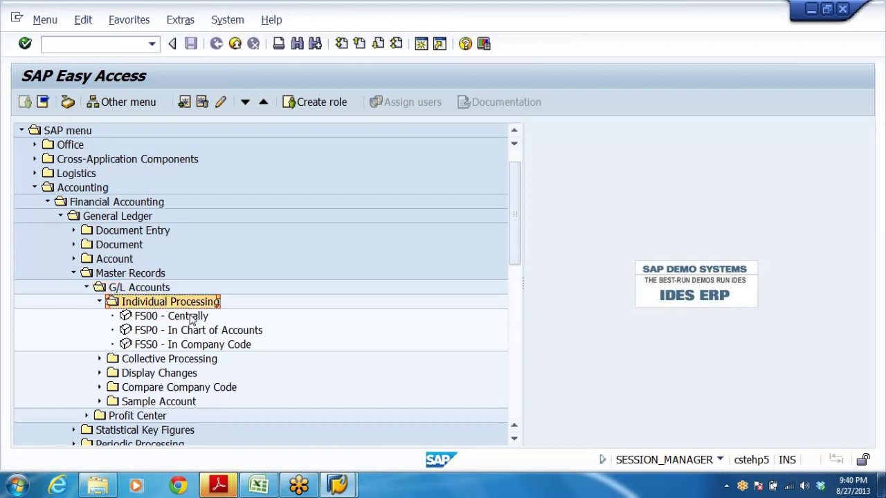
left_click(192, 319)
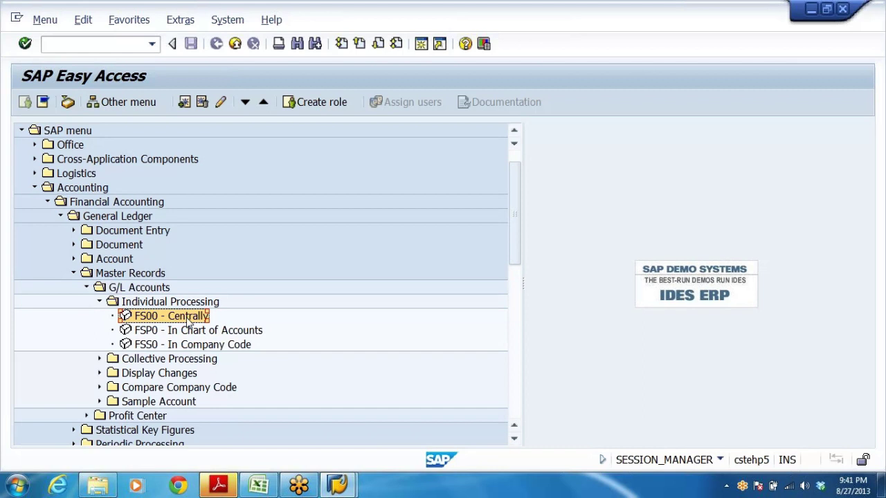
double_click(146, 319)
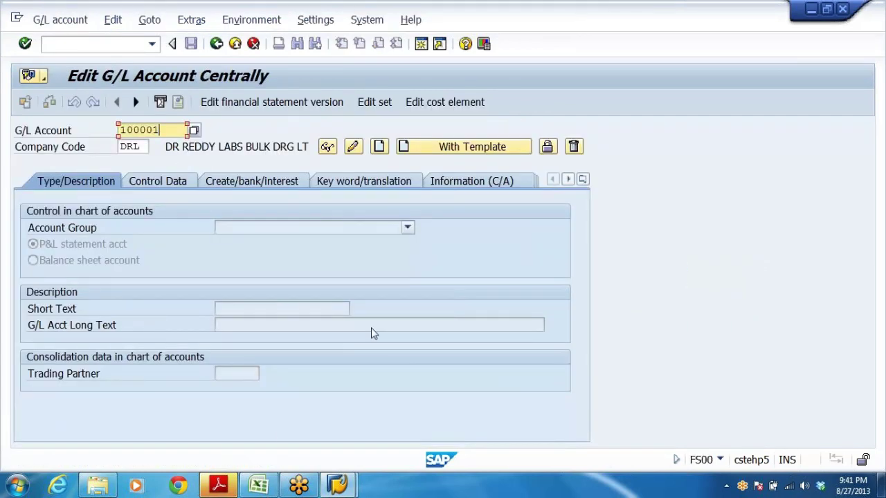
- Switch to the DRL_GRP workbook in Excel and examine the list of G/L accounts to be created on sheet GLACCTS
left_click(262, 488)
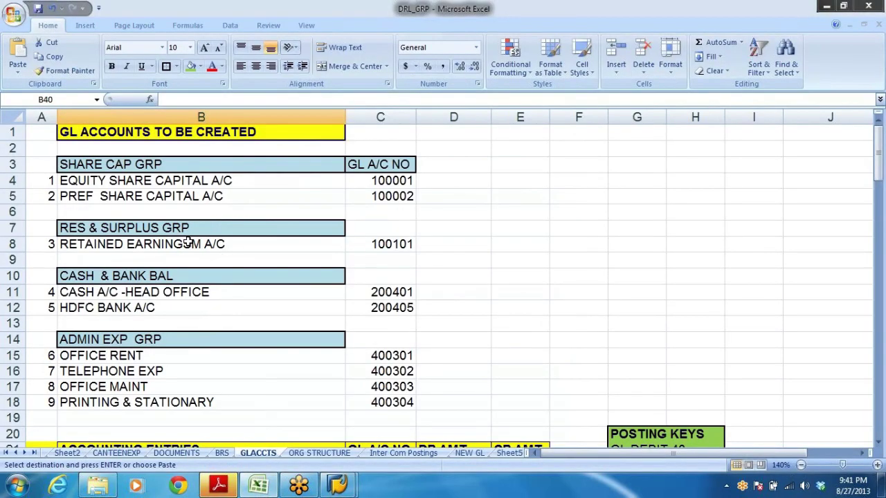
left_click(520, 229)
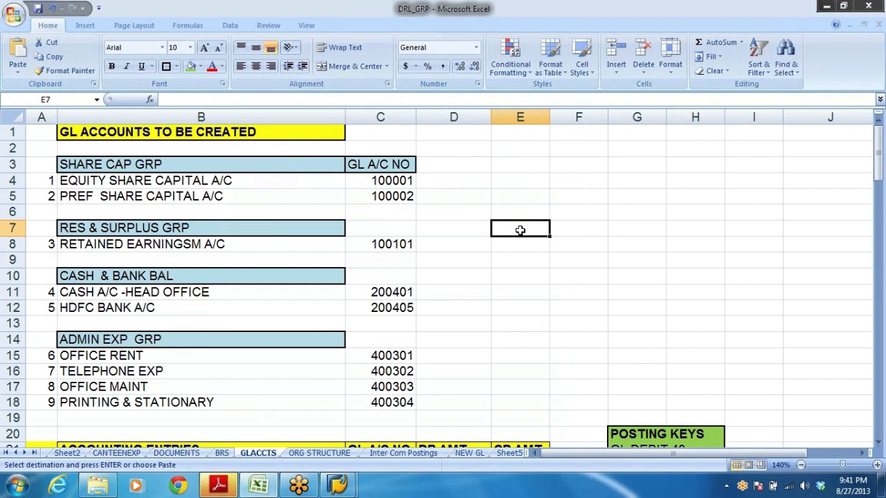
left_click(86, 181)
left_click(92, 198)
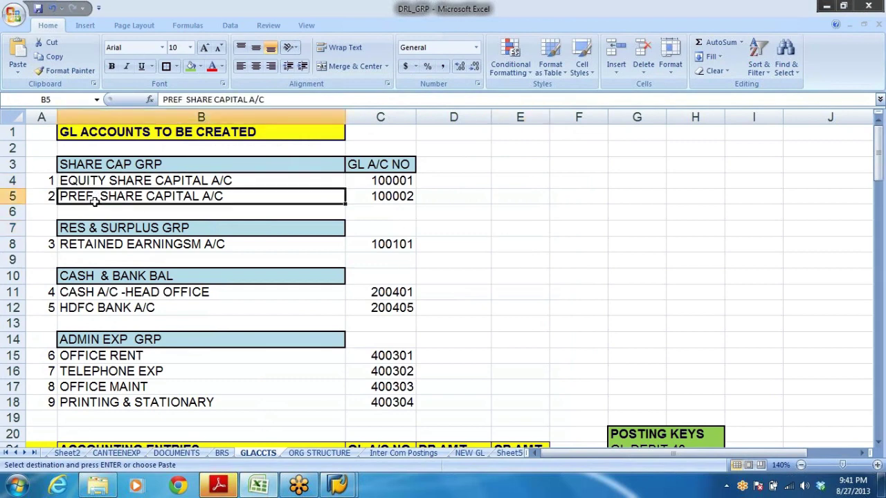
left_click(116, 251)
left_click(118, 292)
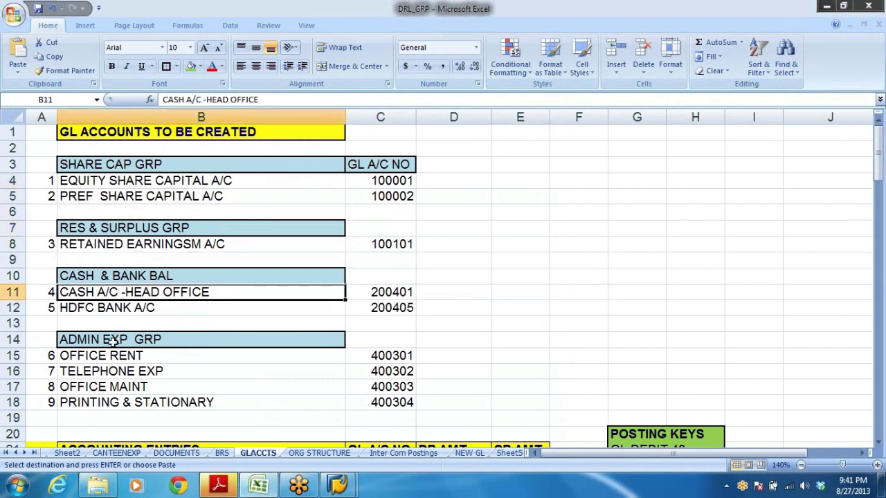
left_click_drag(101, 357, 320, 430)
left_click(486, 308)
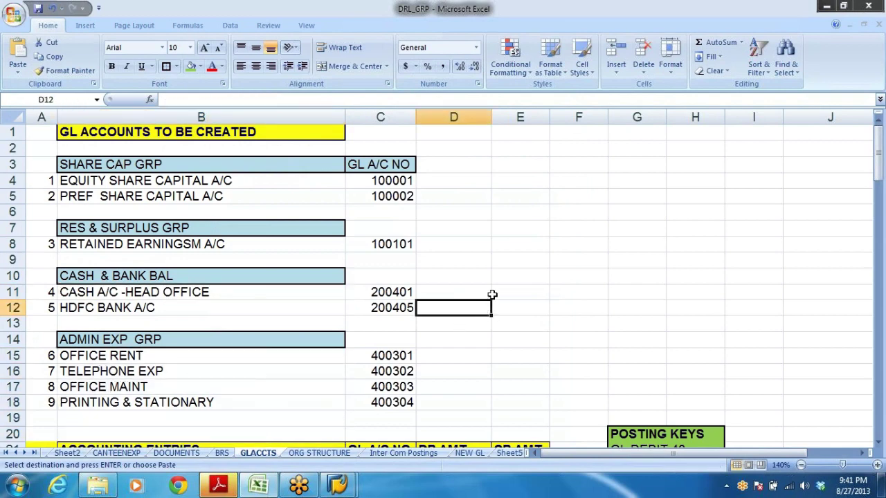
- Switch back to SAP and start creating G/L account 100001 in company code DRL
key("alt+Tab")
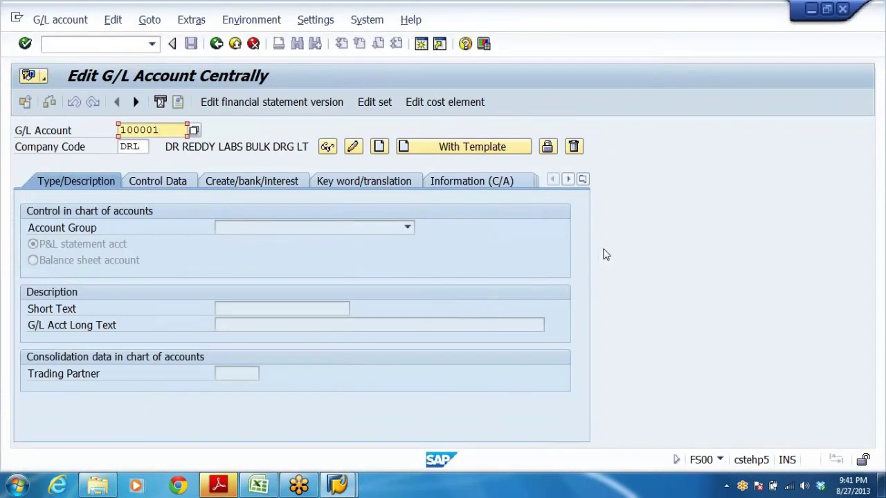
left_click(134, 147)
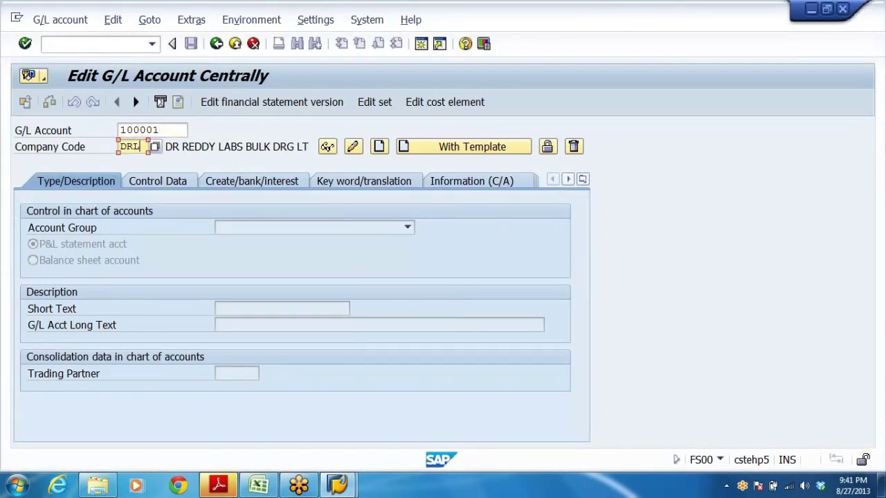
double_click(138, 130)
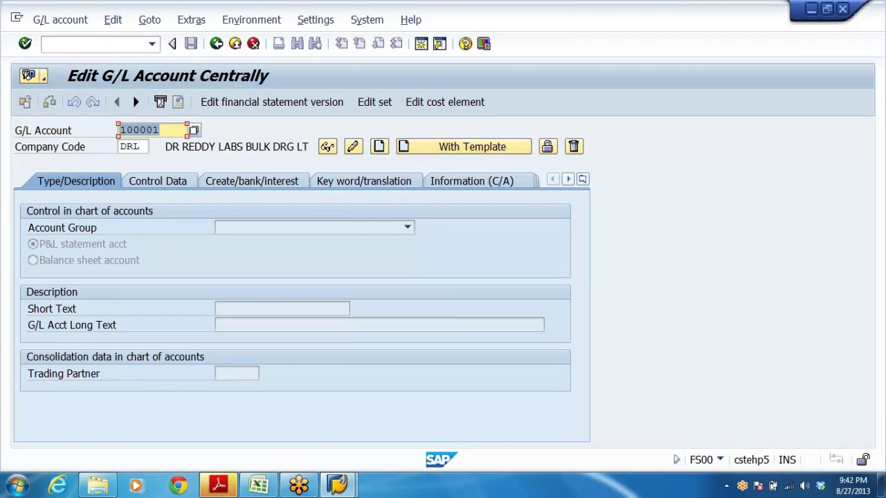
key("Tab")
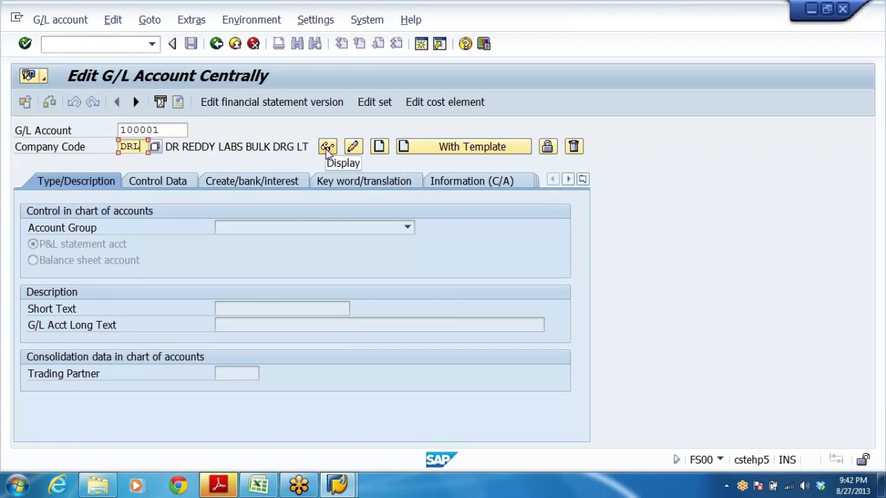
left_click(379, 148)
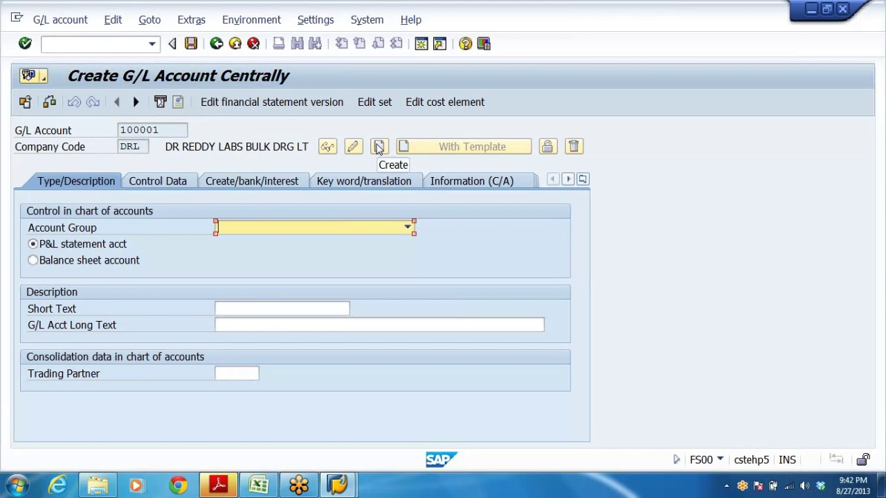
left_click_drag(164, 130, 46, 179)
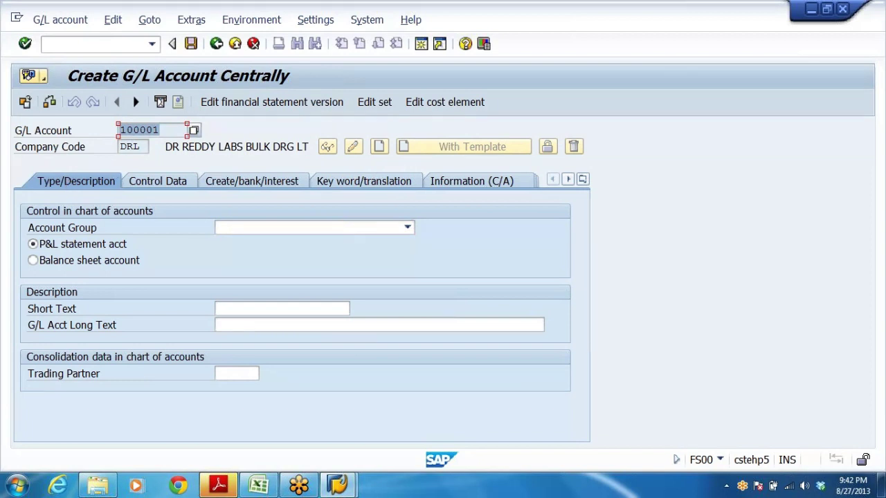
left_click(166, 130)
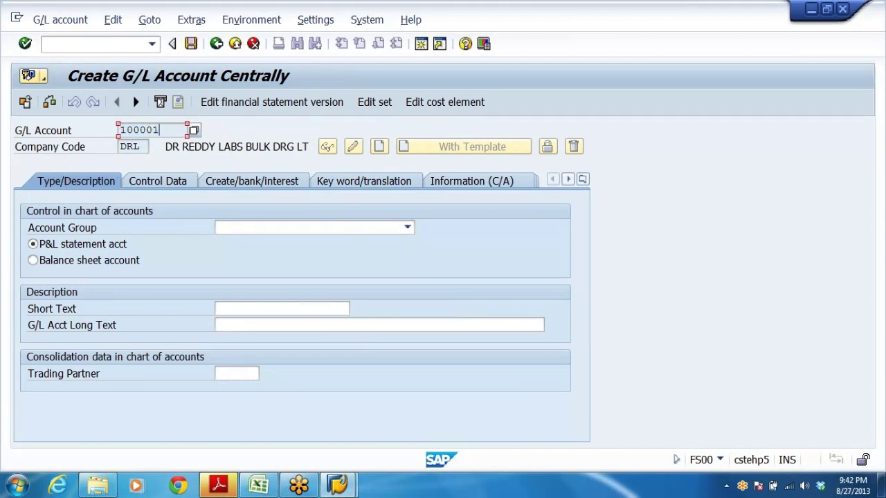
- Classify account 100001 as a balance sheet account and try to assign it to the CASH & BANK BALANCES account group
left_click(35, 261)
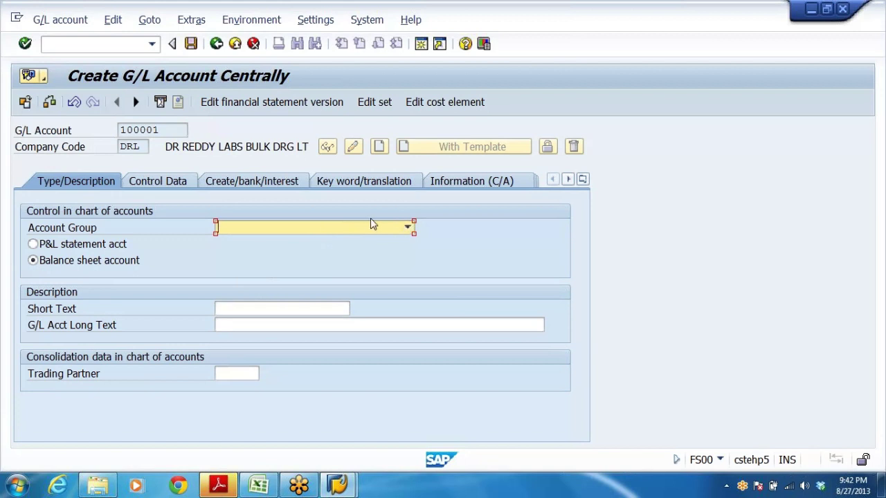
left_click(408, 228)
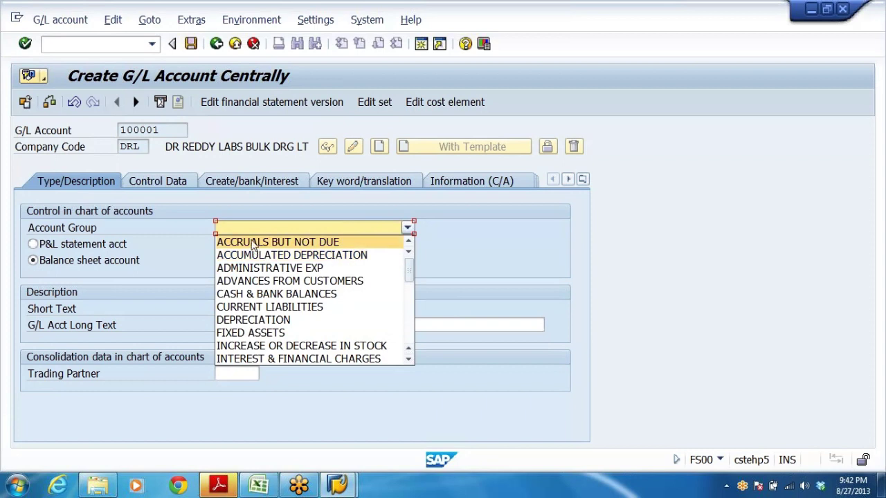
left_click(260, 295)
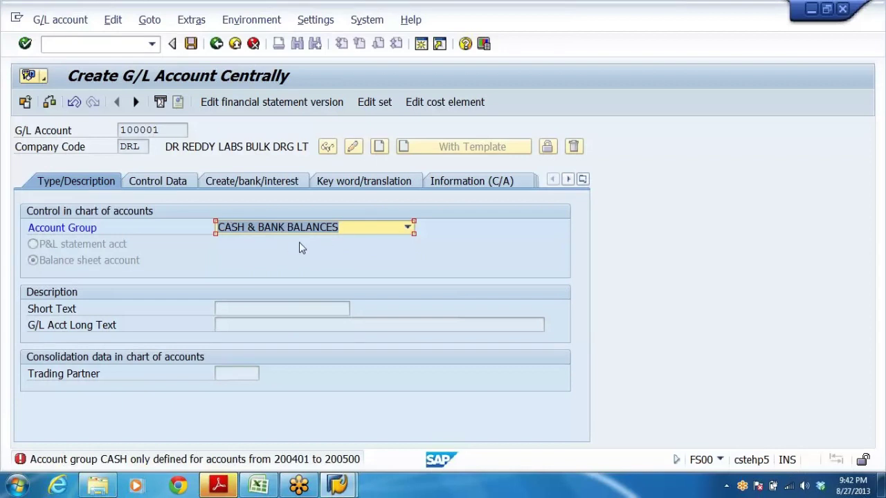
- Choose SHARE CAPITAL as the account group, and replace that choice with SUNDRY CREDITORS
left_click(408, 229)
left_click_drag(408, 284, 410, 318)
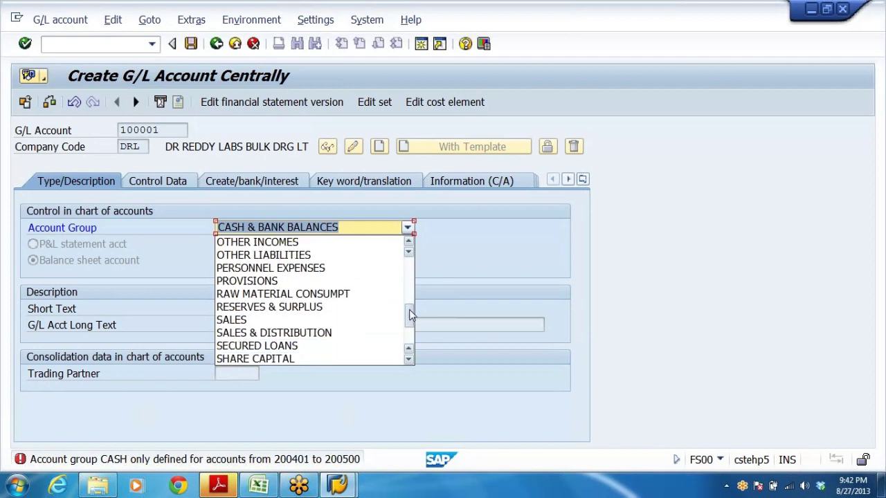
left_click(284, 359)
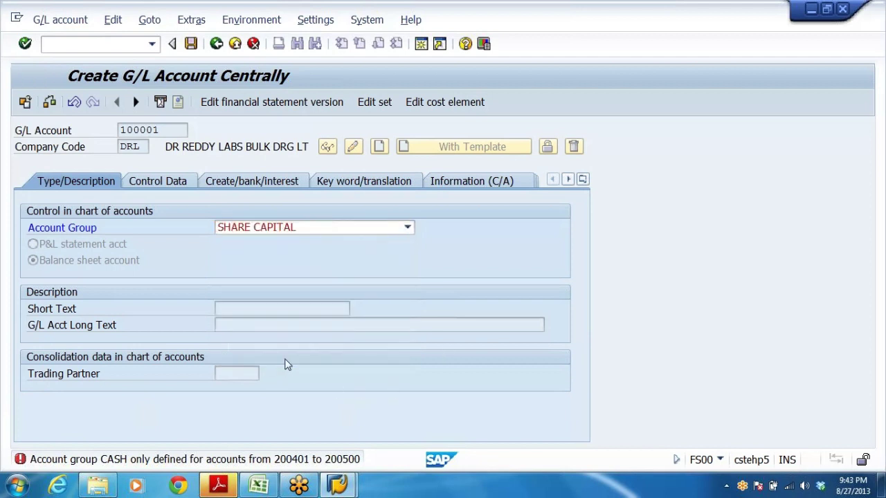
left_click(408, 227)
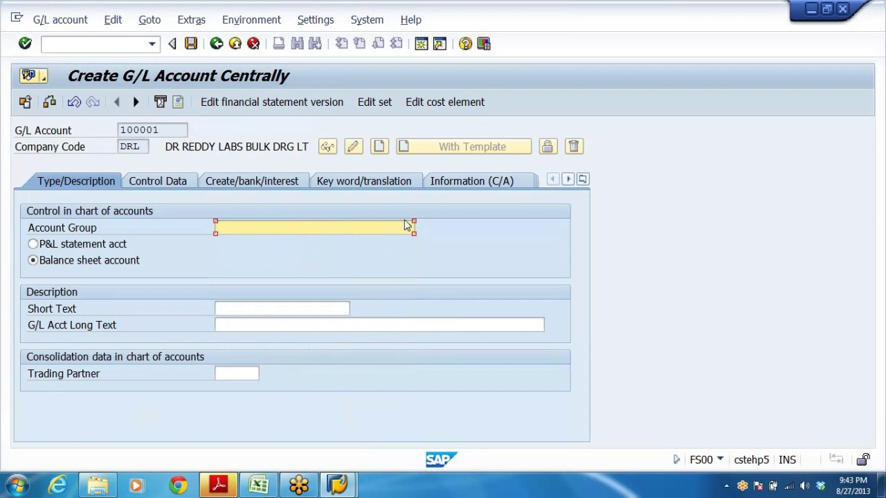
left_click(287, 295)
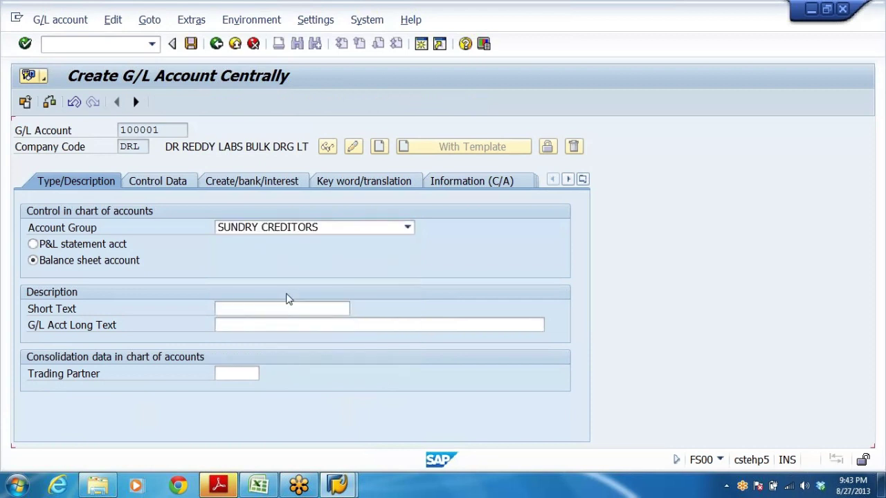
- Set the account group to SHARE CAPITAL, with short text EQUITY SHARE CAPITAL and long text EQUITY SHARE CAPITAL A/C
left_click(408, 228)
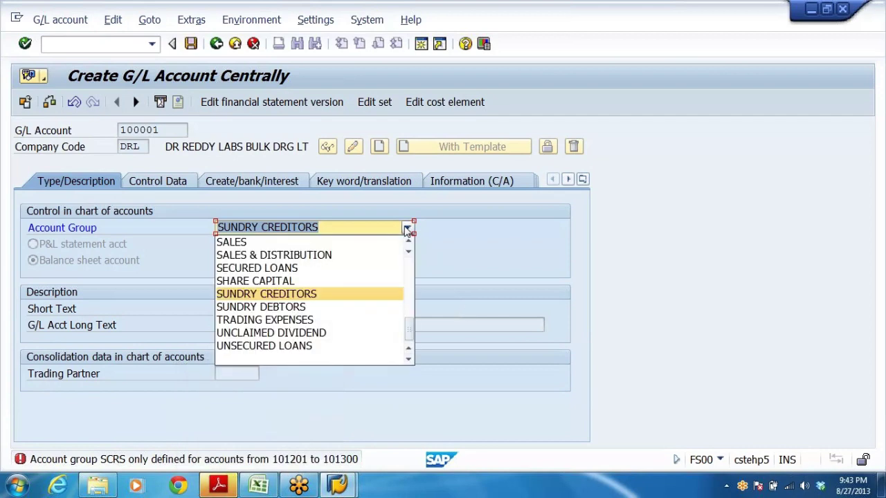
left_click(331, 281)
left_click(304, 325)
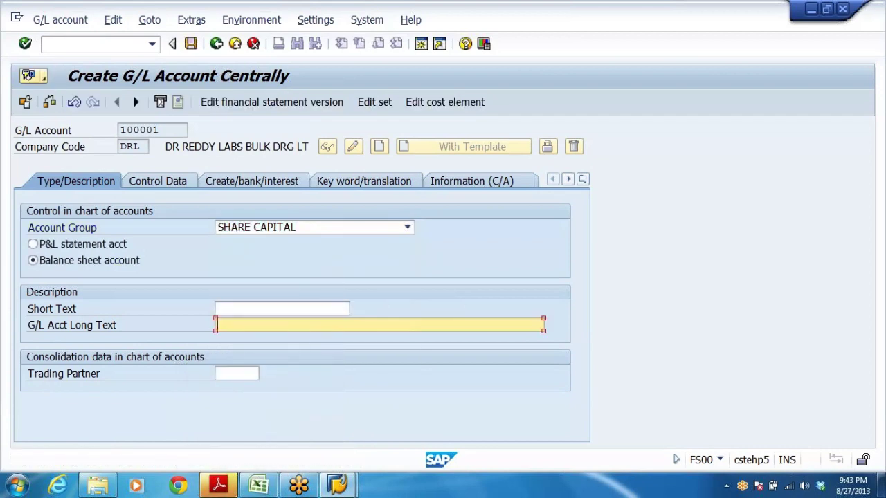
type("E")
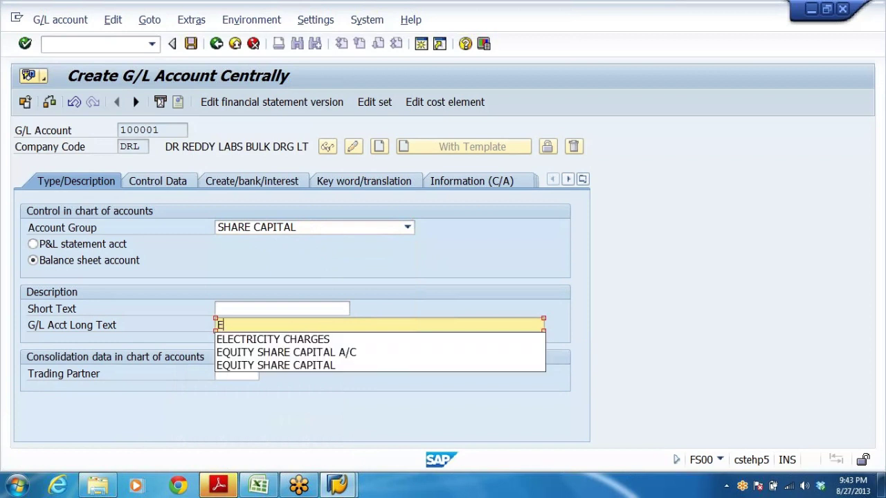
left_click(280, 353)
key("shift+Tab")
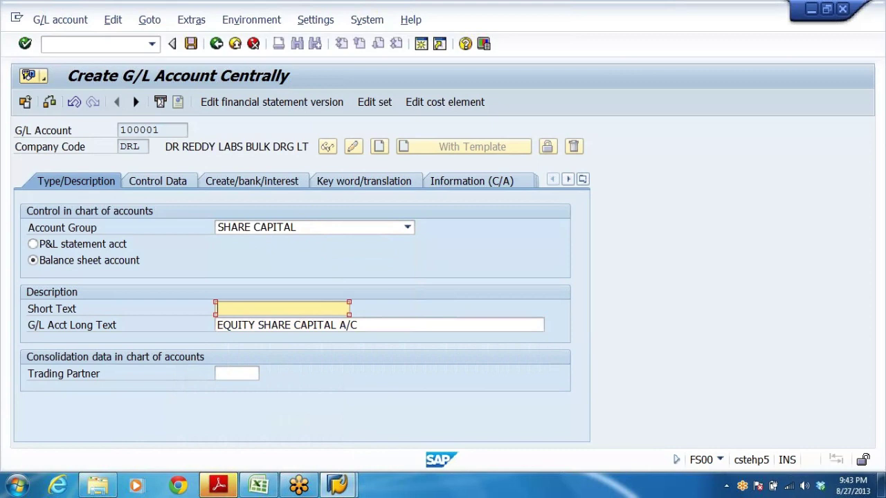
type("E")
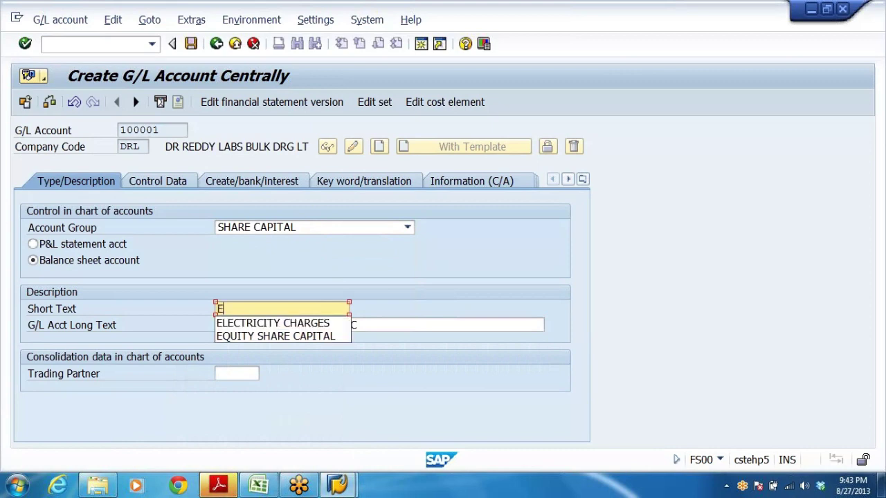
left_click(280, 338)
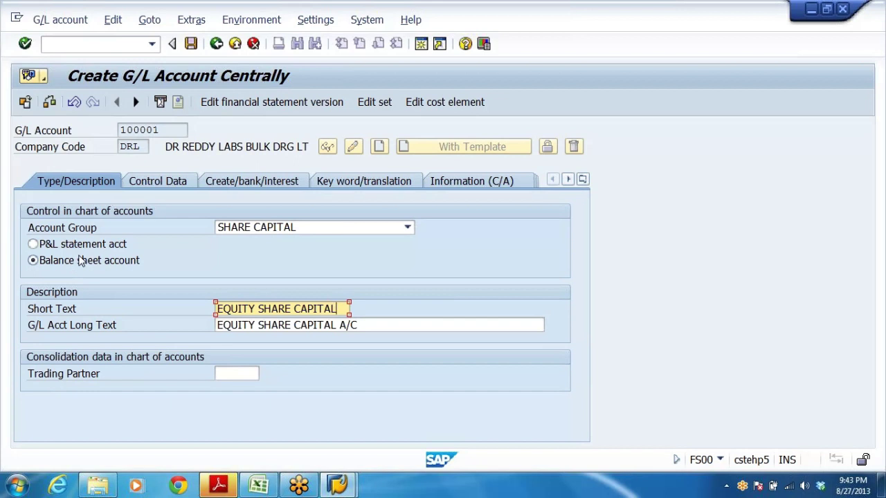
- In the account's control data, enable only balances in local currency and line item display
left_click(155, 181)
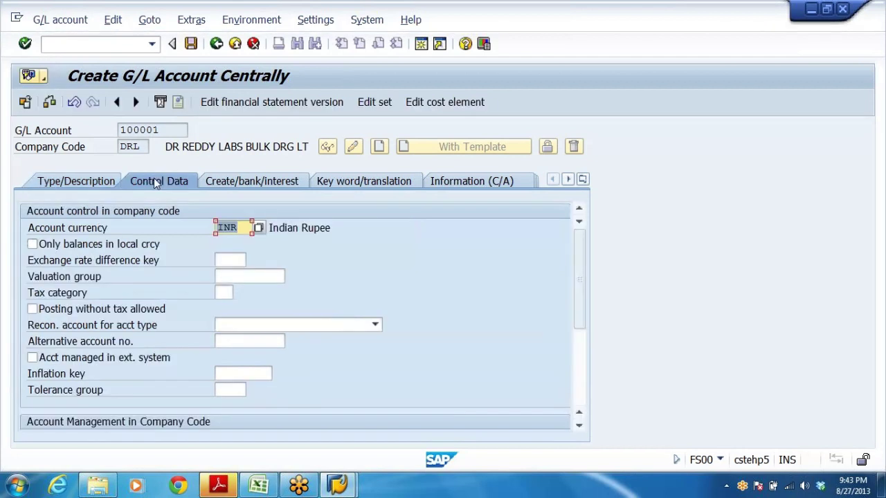
key("End")
left_click(32, 243)
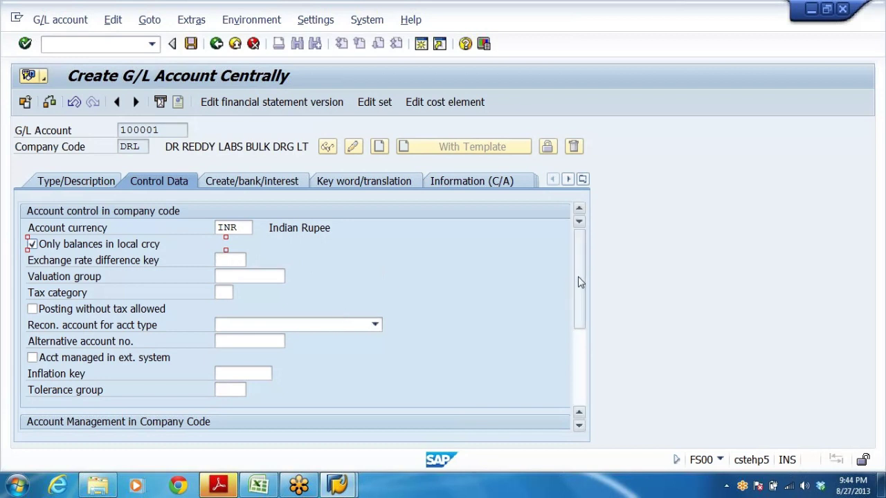
left_click_drag(574, 284, 576, 339)
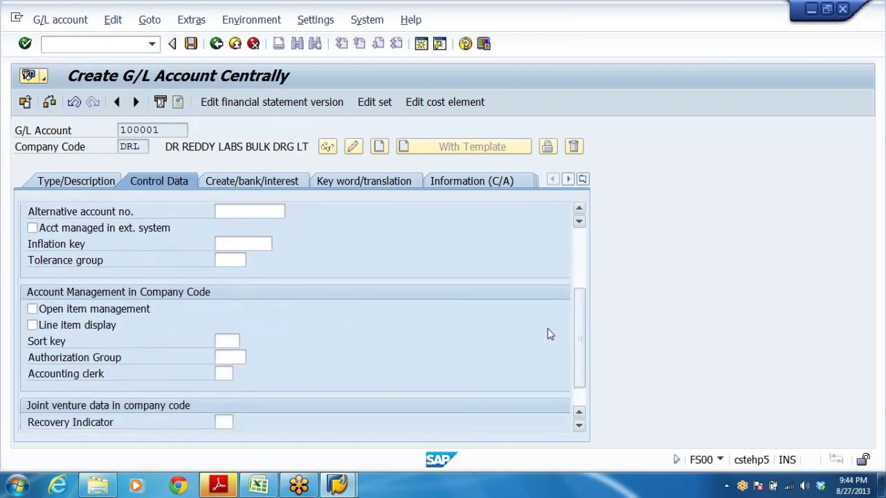
left_click(33, 325)
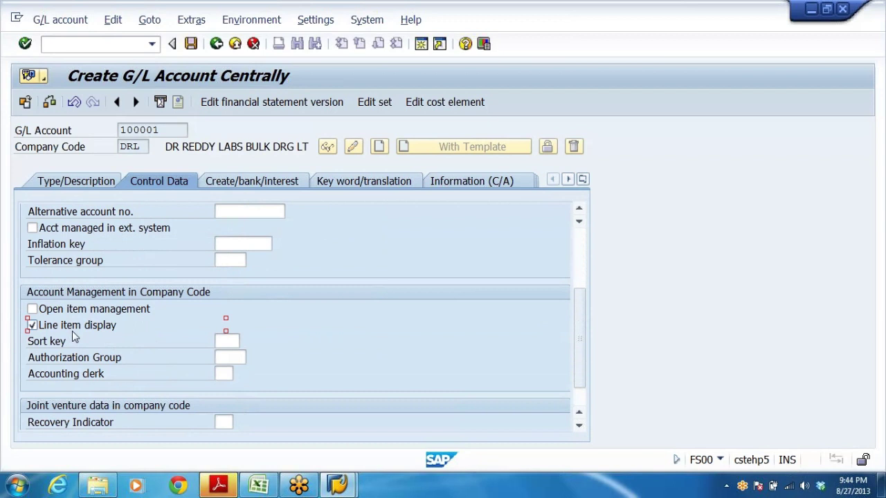
- Set the account's sort key to 001, Posting date, in the company code account management data
scroll(293, 320, "up", 3)
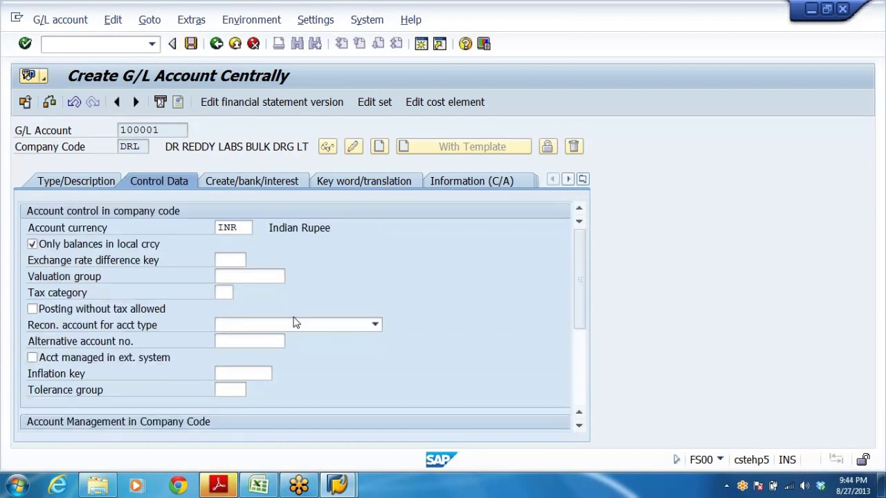
scroll(293, 321, "down", 3)
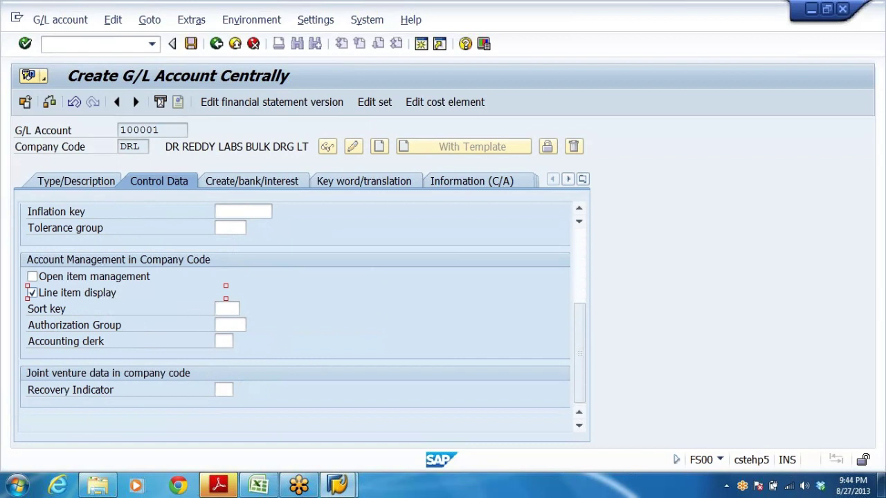
left_click(227, 309)
left_click(245, 310)
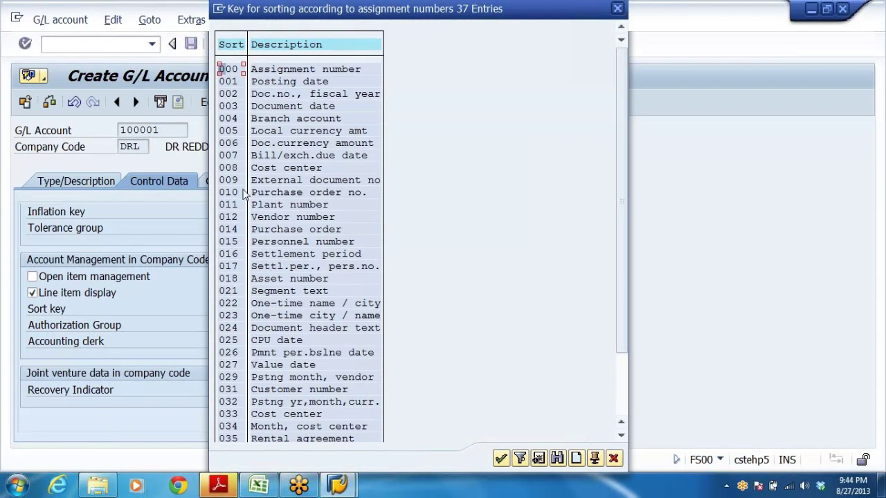
left_click(268, 82)
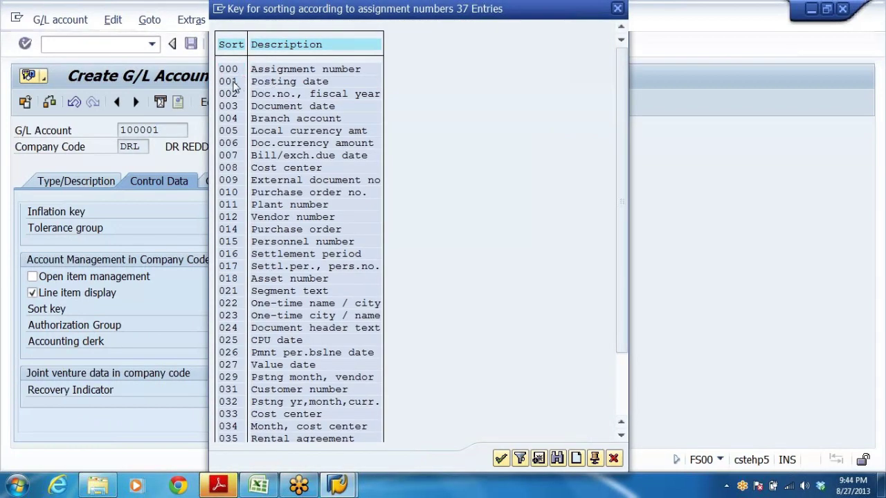
double_click(234, 85)
left_click(235, 308)
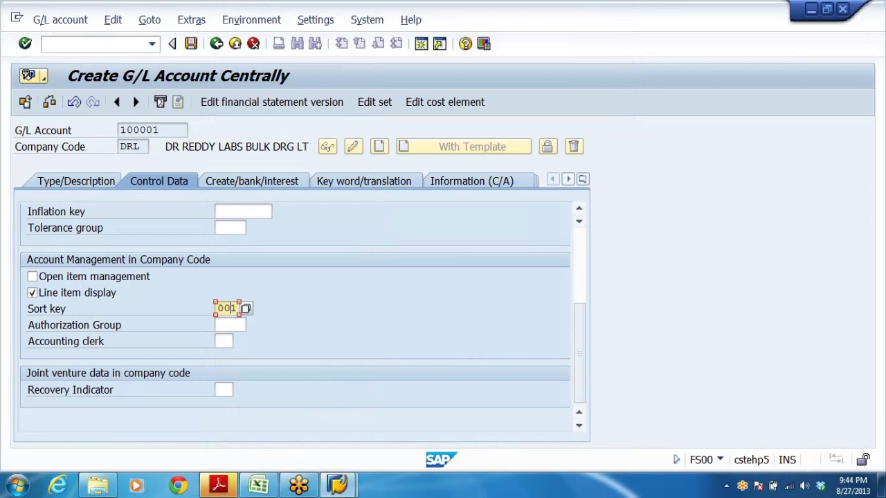
left_click(160, 102)
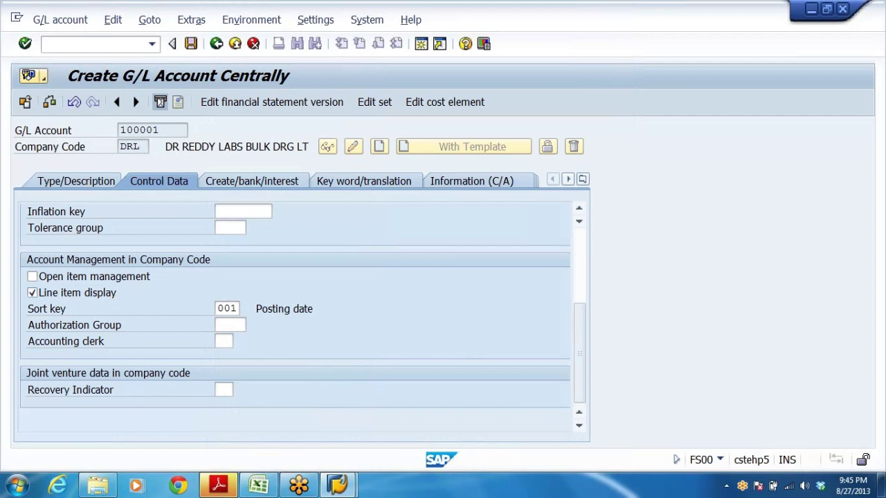
- Assign field status group G001, General (with text, allocation), to the account's document creation control
left_click(250, 180)
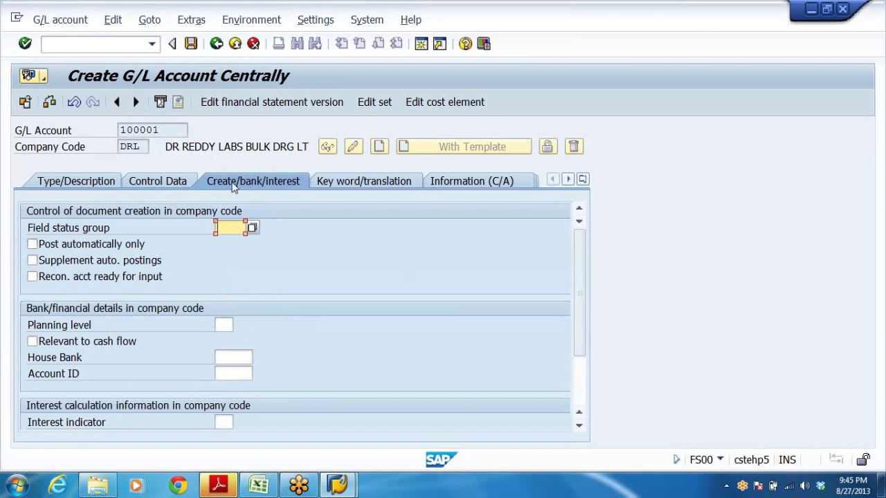
left_click(251, 229)
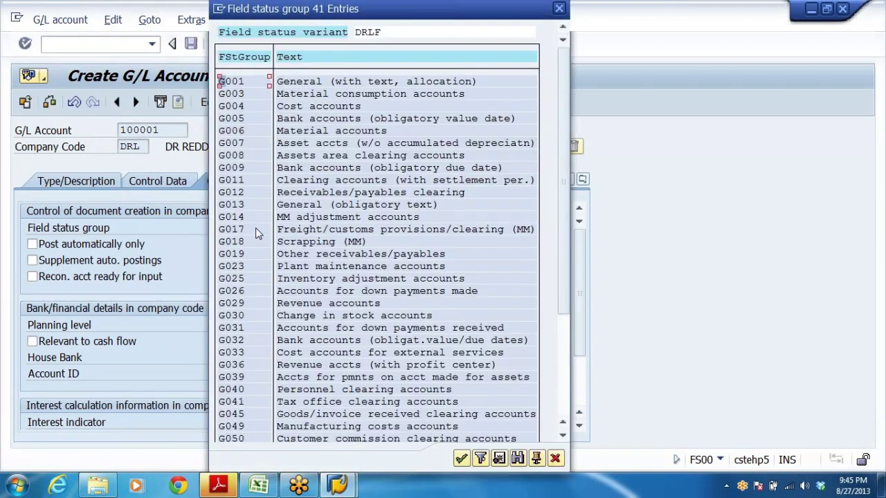
double_click(232, 82)
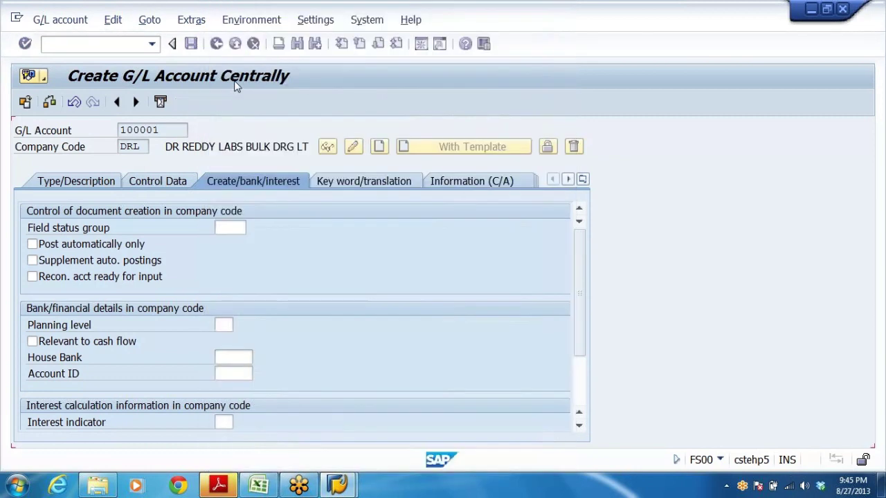
key("Return")
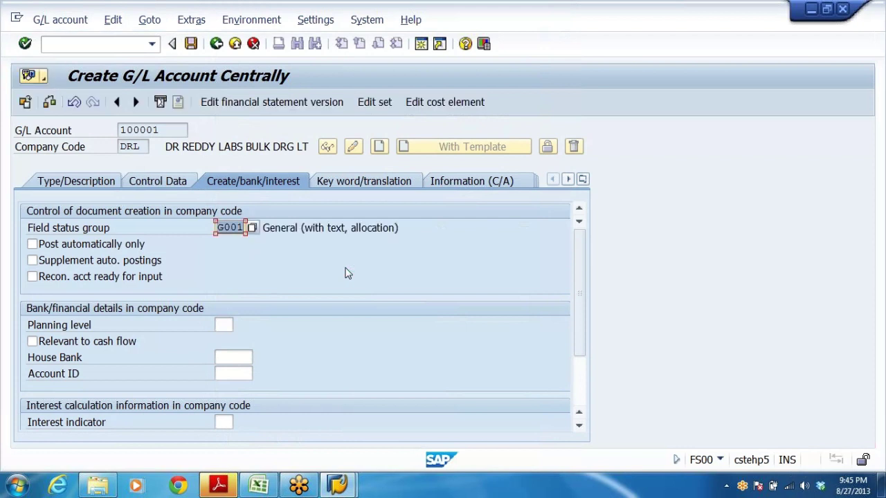
- Examine the General data and Additional account assignments field settings of field status group G001, and return to the account
double_click(235, 230)
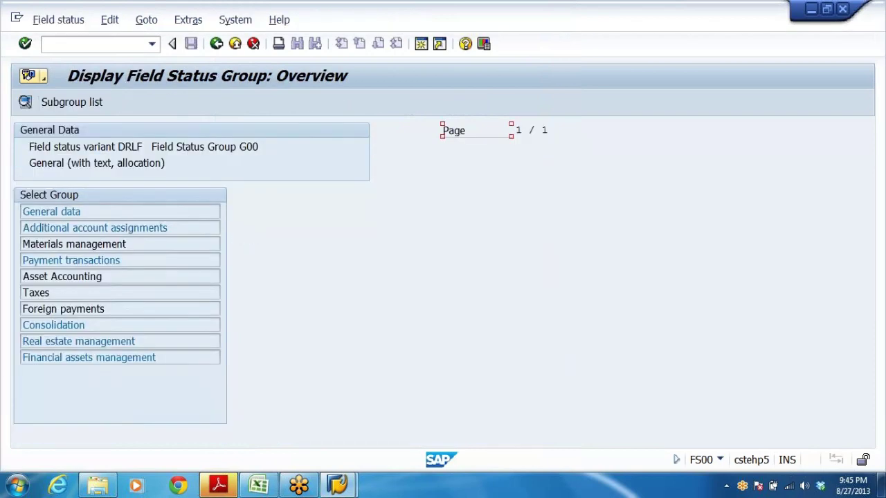
left_click(69, 212)
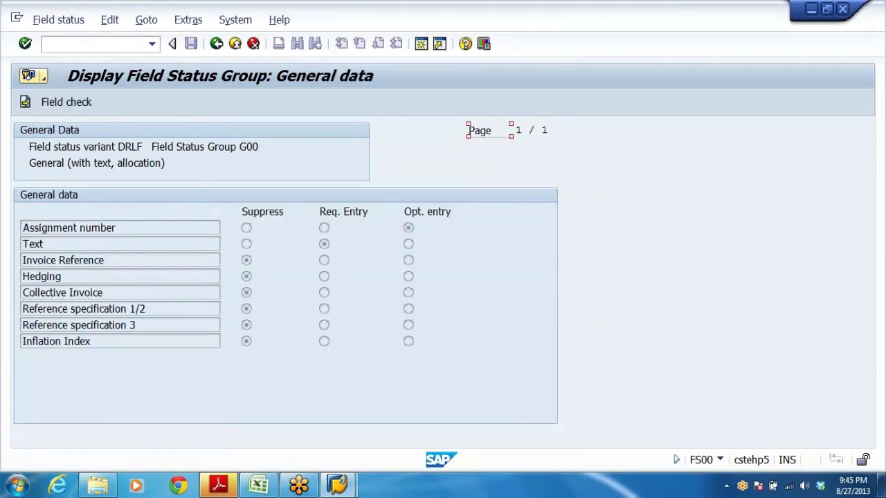
left_click(216, 44)
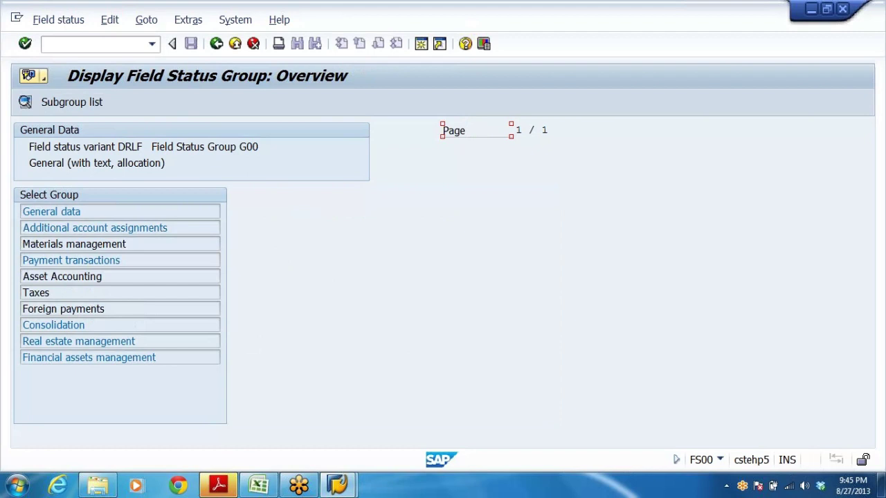
left_click(99, 228)
double_click(141, 231)
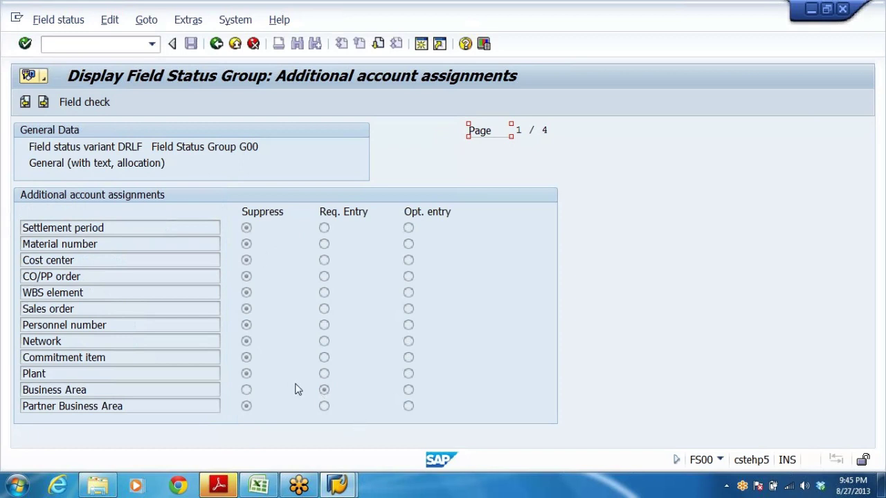
left_click(217, 46)
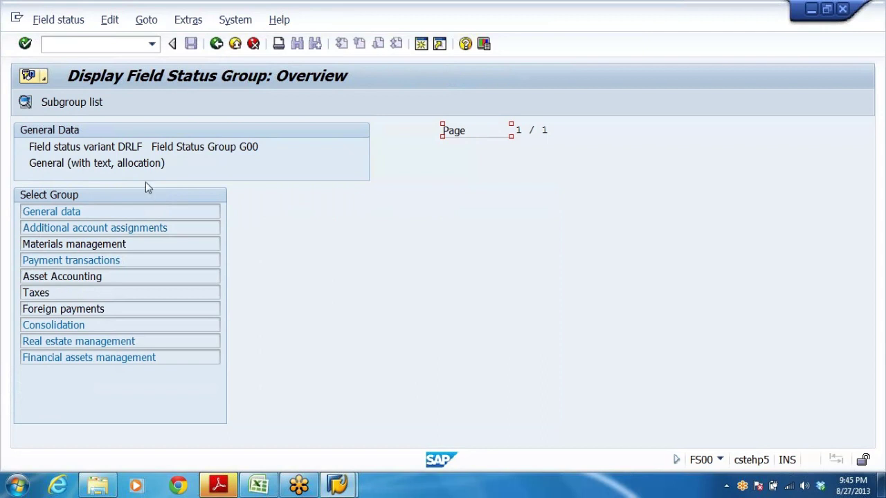
left_click(216, 45)
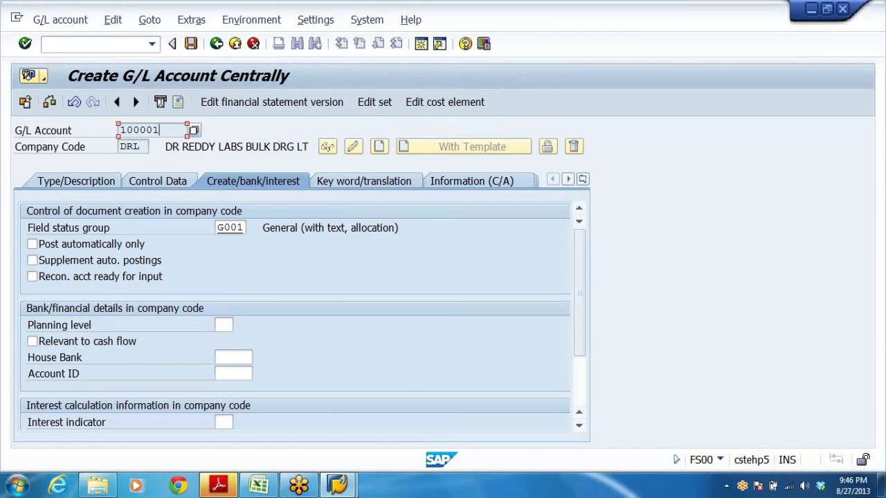
- Save the new G/L account 100001 in company code DRL
left_click_drag(170, 131, 119, 130)
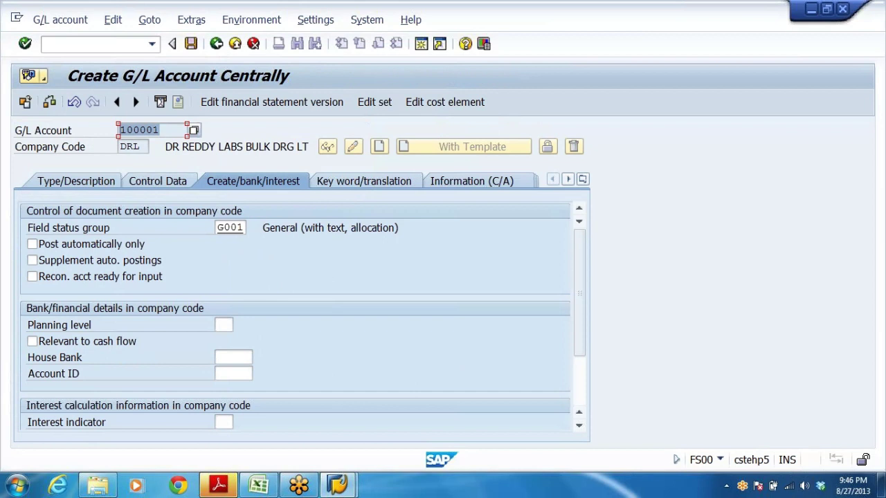
left_click(190, 44)
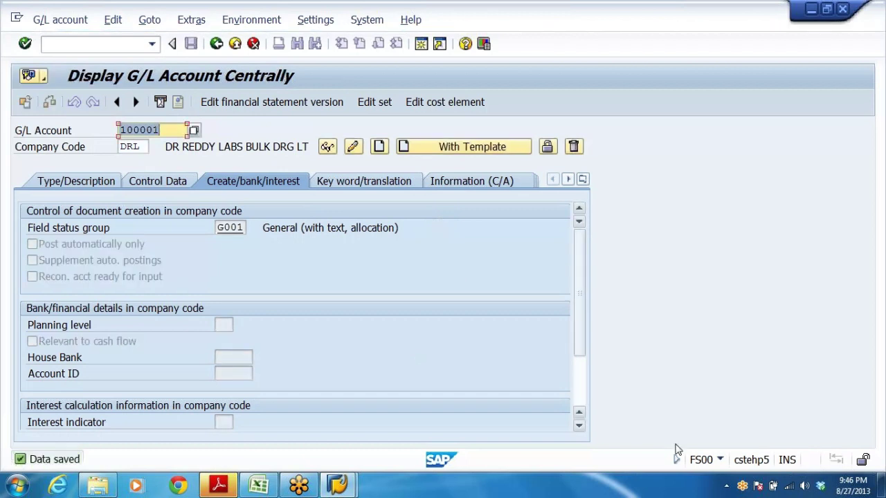
left_click(165, 130)
left_click_drag(165, 130, 30, 151)
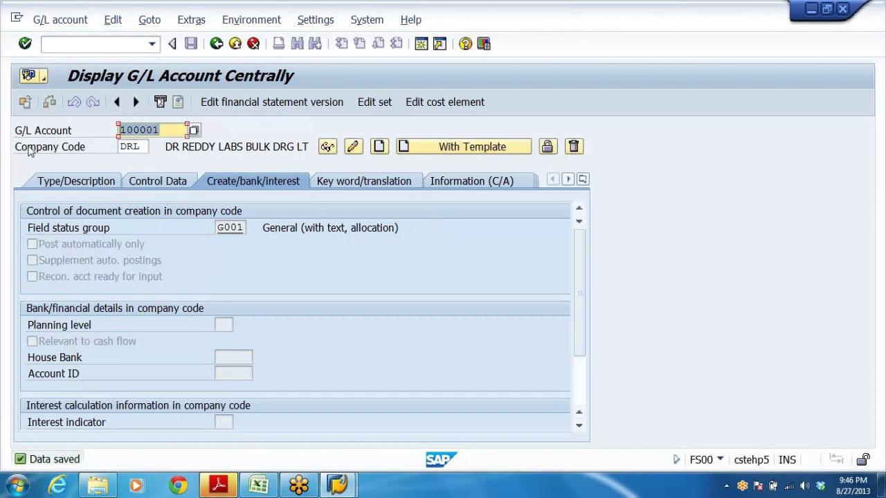
left_click(166, 132)
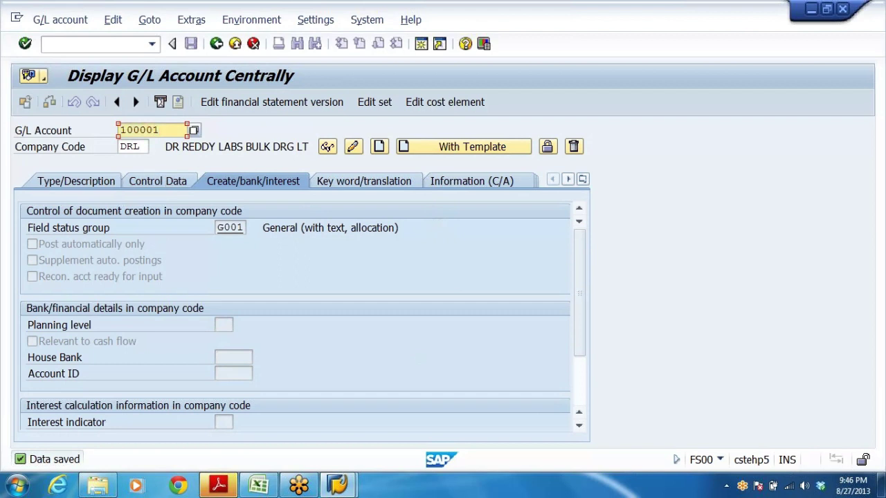
left_click_drag(166, 132, 111, 133)
key("ctrl+c")
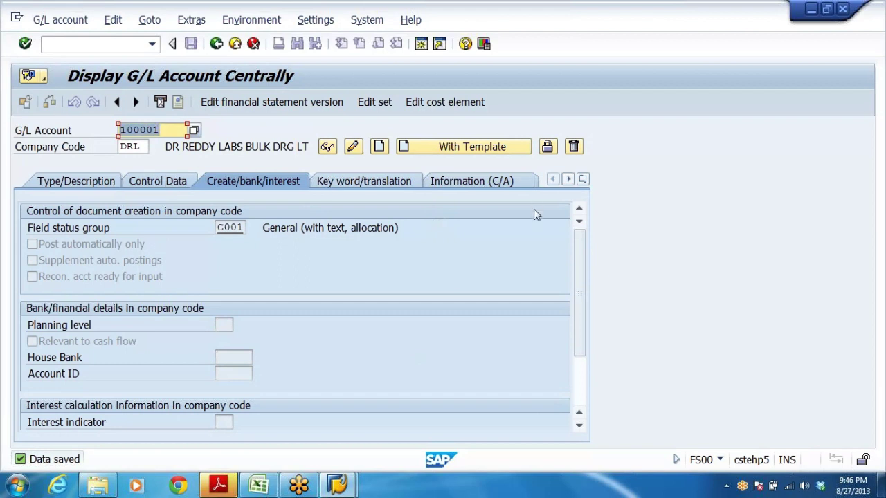
left_click(525, 250)
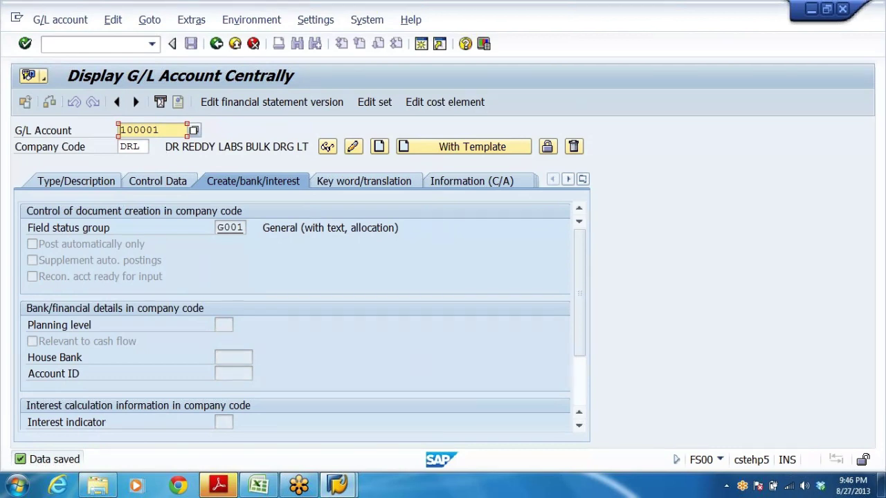
left_click(166, 130)
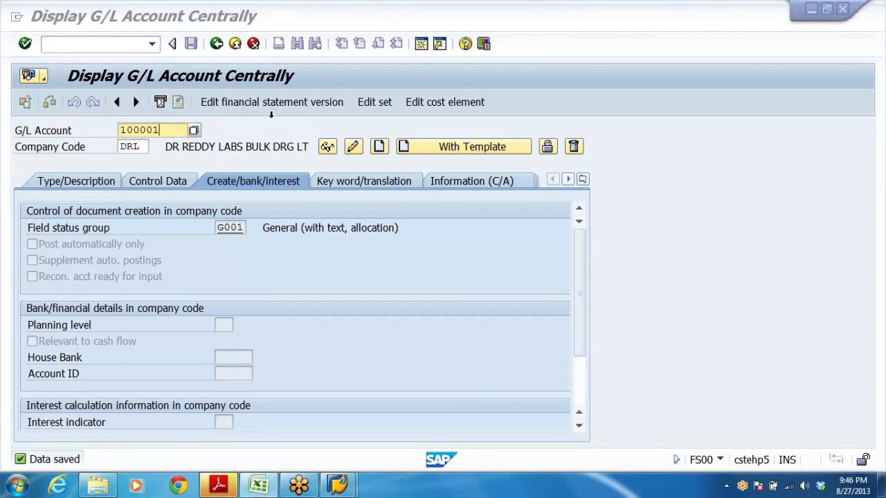
- Switch to the DRL_GRP workbook in Excel to look up the account number for PREF SHARE CAPITAL A/C, and return to SAP
key("alt+Tab")
left_click(104, 196)
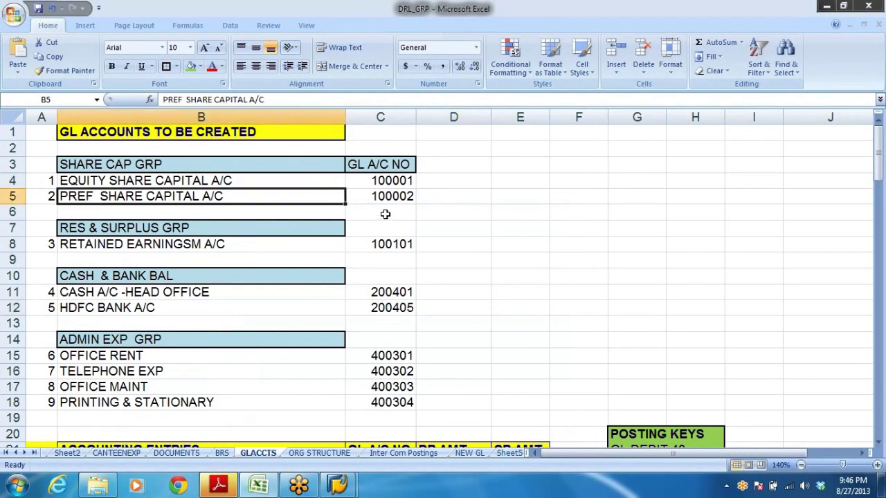
left_click(393, 198)
key("alt+Tab")
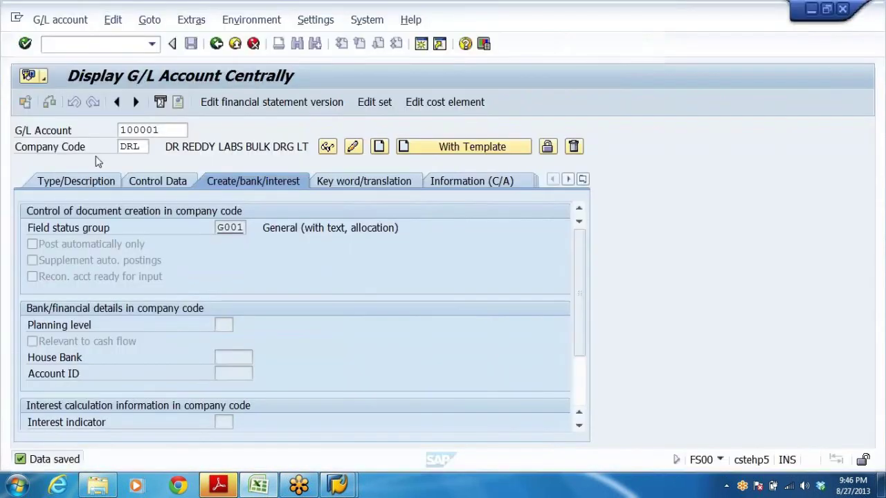
- Start creating G/L account 100002 in company code DRL, using account 100001 of company code DRL as the template
key("BackSpace")
type("2")
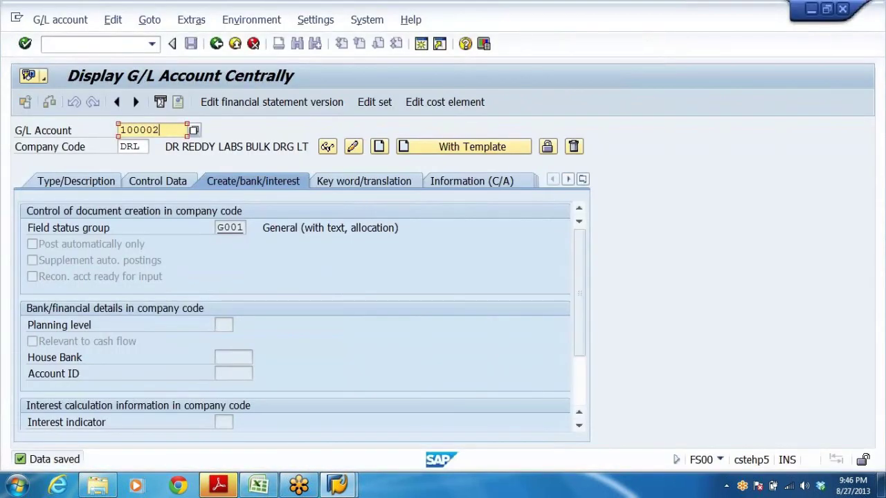
left_click(440, 148)
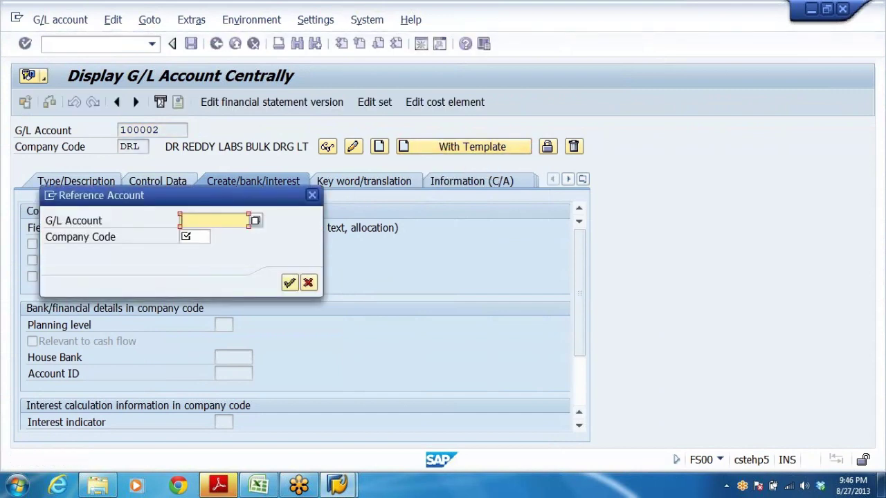
key("ctrl+v")
key("Tab")
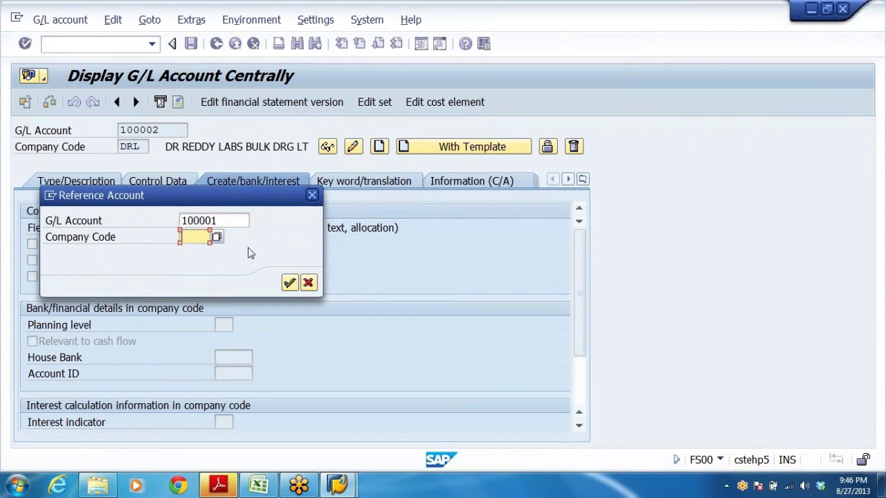
type("D")
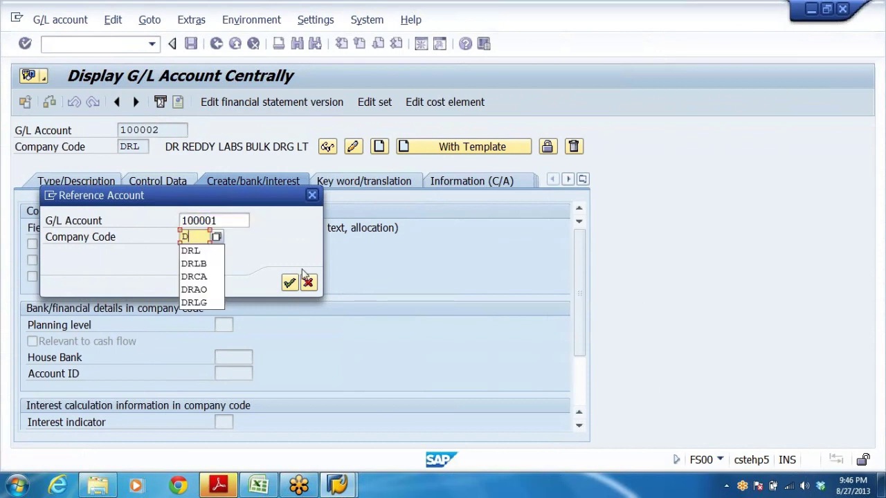
left_click(194, 251)
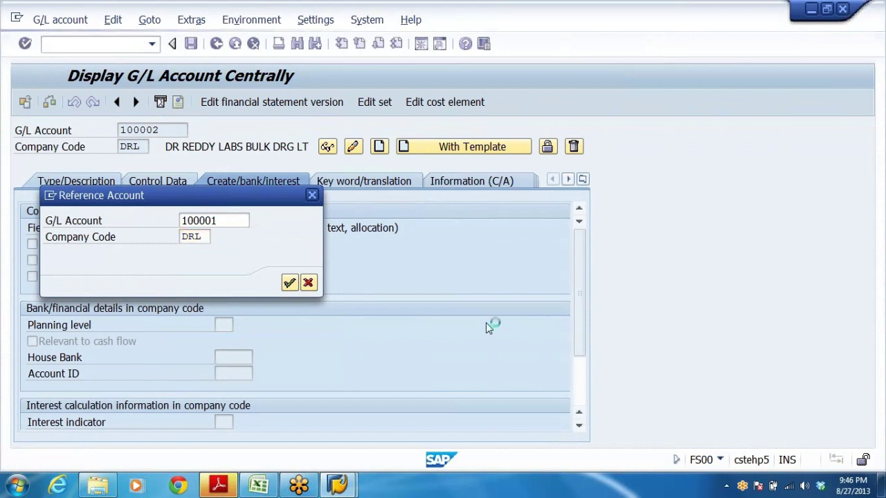
key("Return")
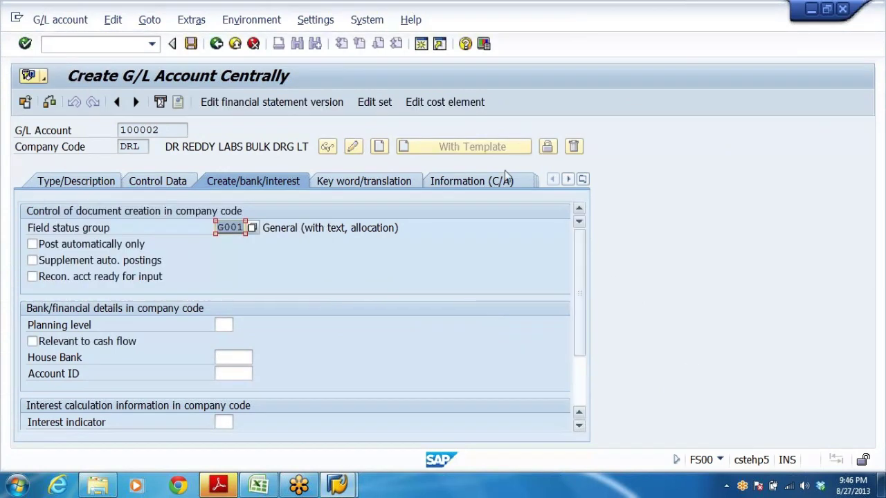
- Change the short text in the account's description to PREF SHARE CAPITAL
left_click(79, 181)
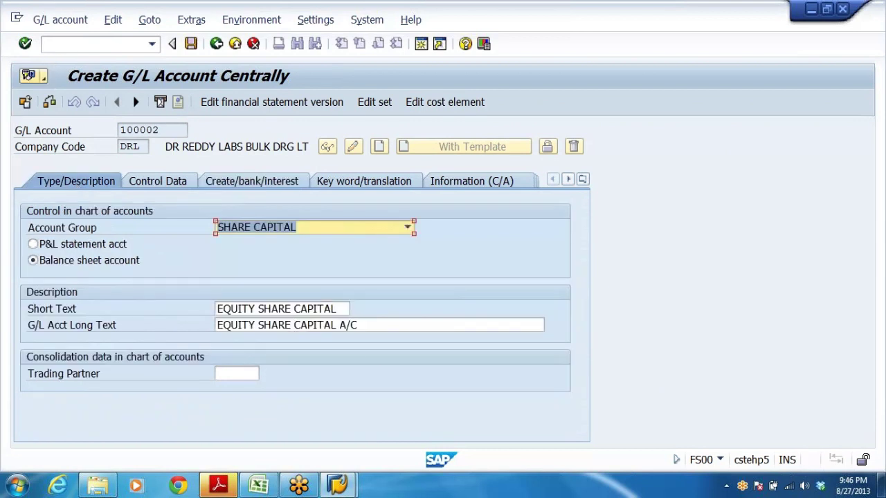
left_click(255, 309)
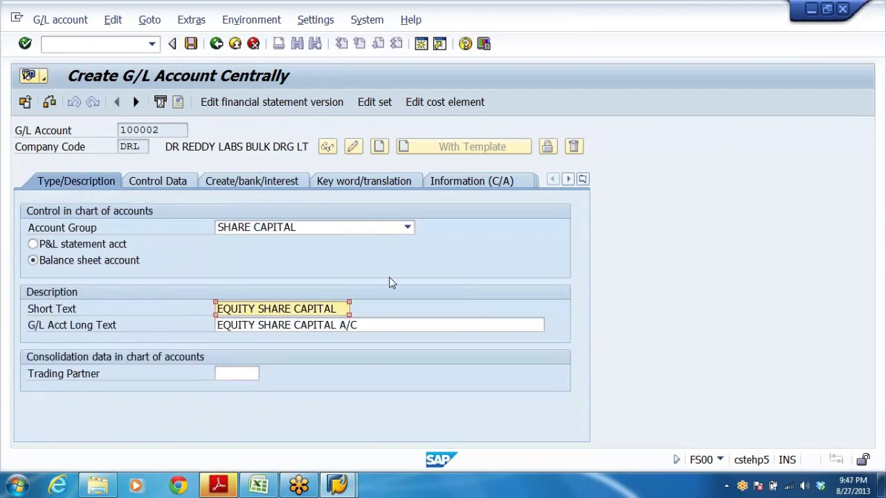
key("BackSpace")
key("BackSpace")
key("BackSpace")
key("BackSpace")
key("BackSpace")
key("BackSpace")
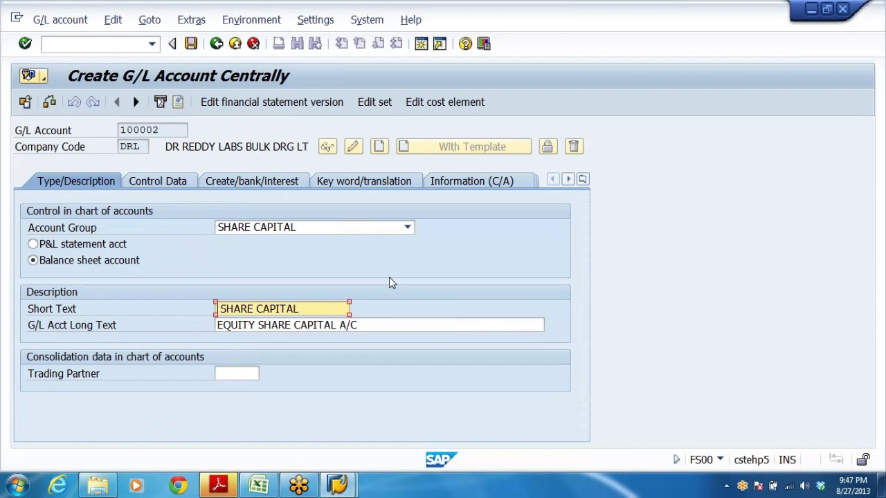
type("PRE ")
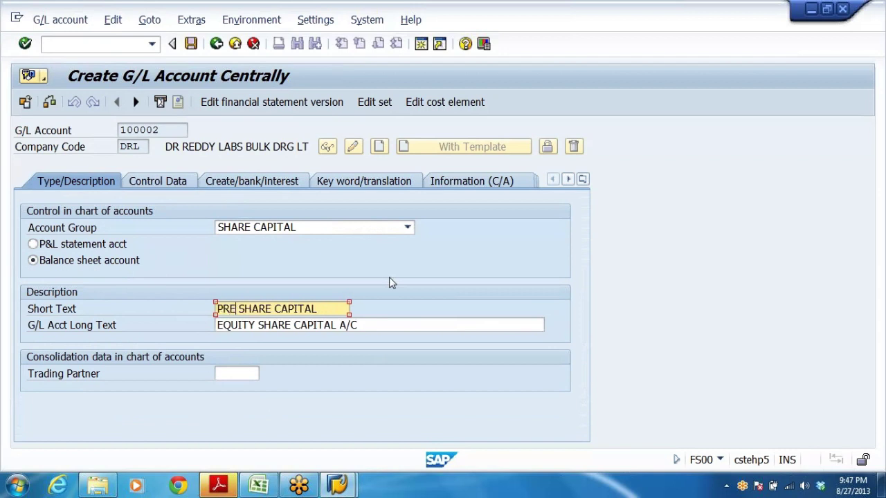
type("F")
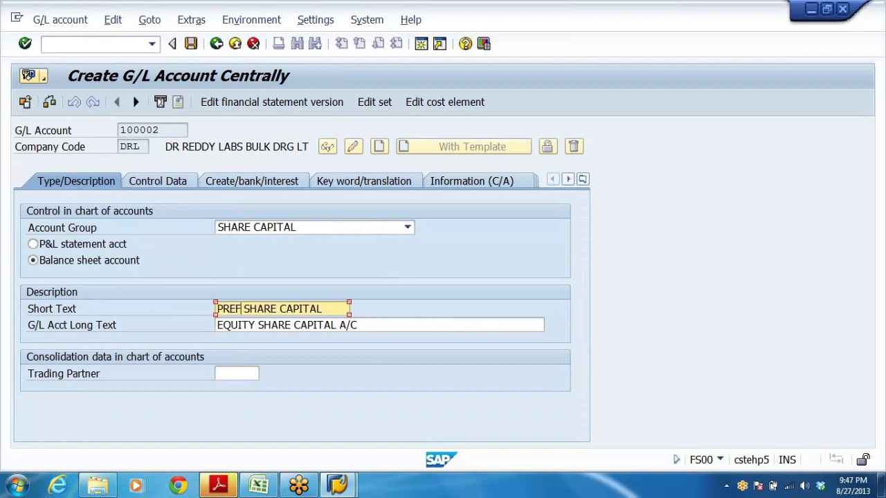
- Set the account's long text to PREF SHARE CAPITAL A/C and save the new G/L account
key("ctrl+a")
key("ctrl+c")
key("Tab")
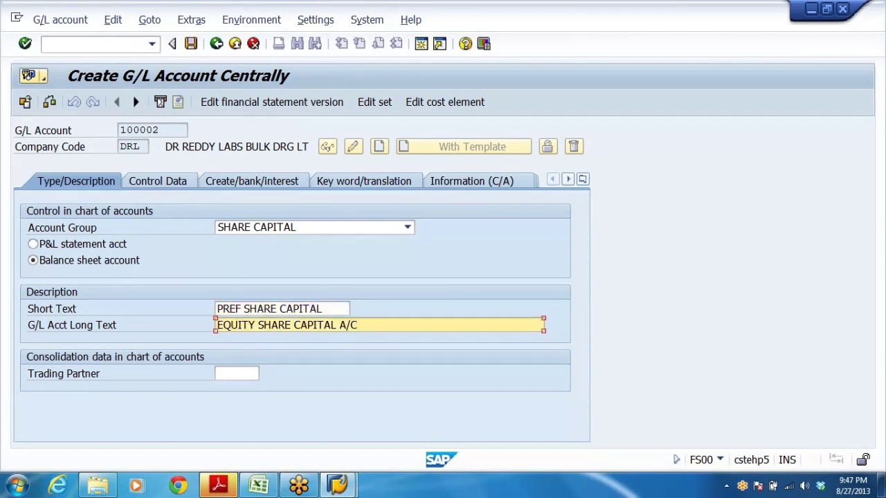
key("End")
key("ctrl+Left")
key("shift+Home")
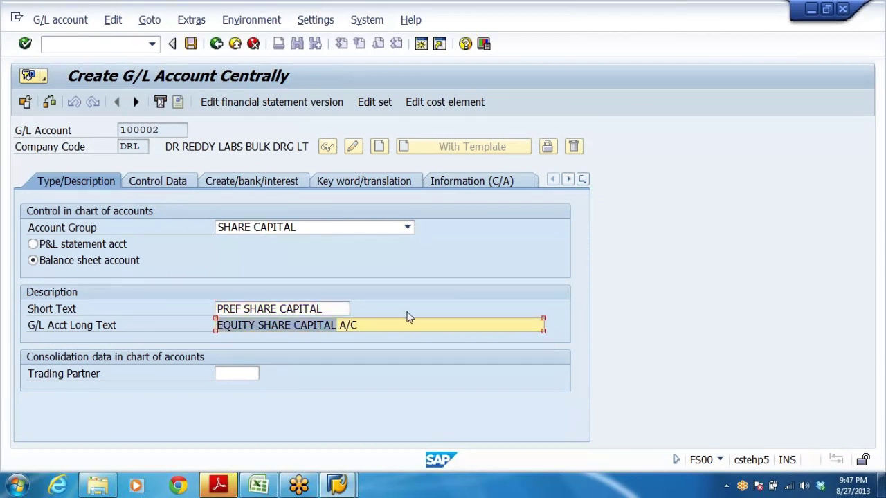
key("ctrl+v")
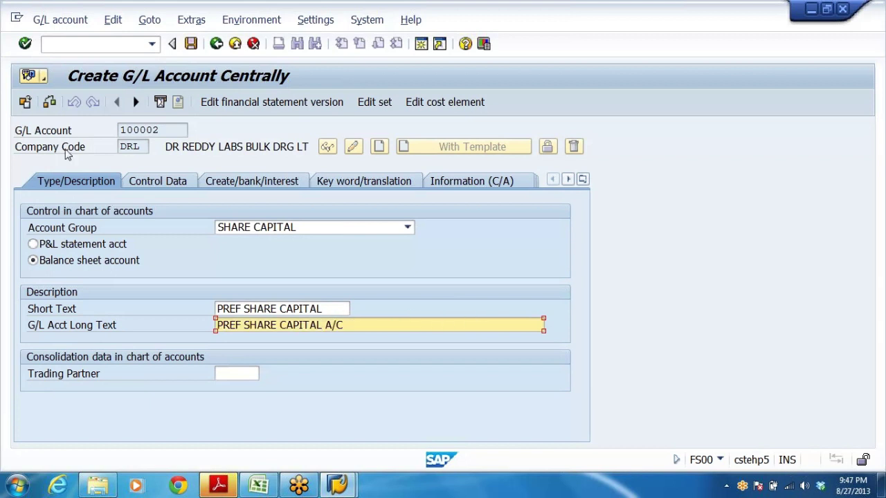
left_click(192, 46)
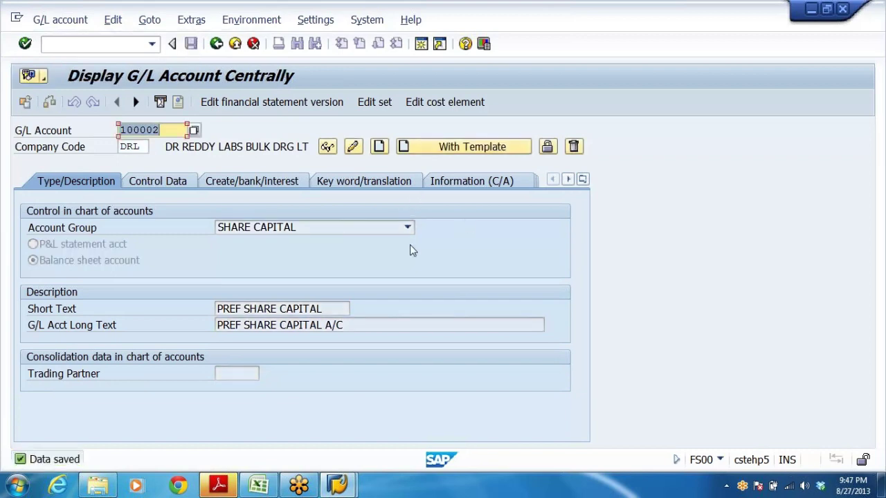
- Switch to the DRL_GRP workbook in Excel, copy the account number for RETAINED EARNINGSM A/C, and return to SAP
key("alt+Tab")
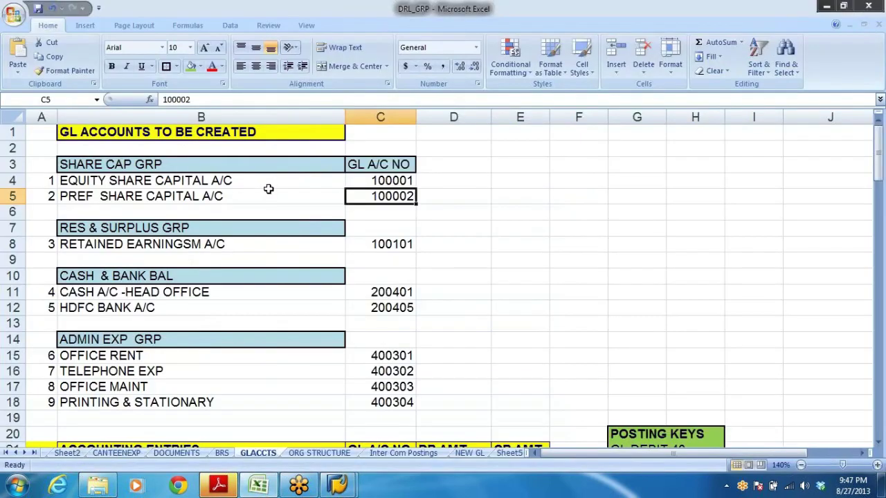
left_click(107, 185)
left_click(101, 245)
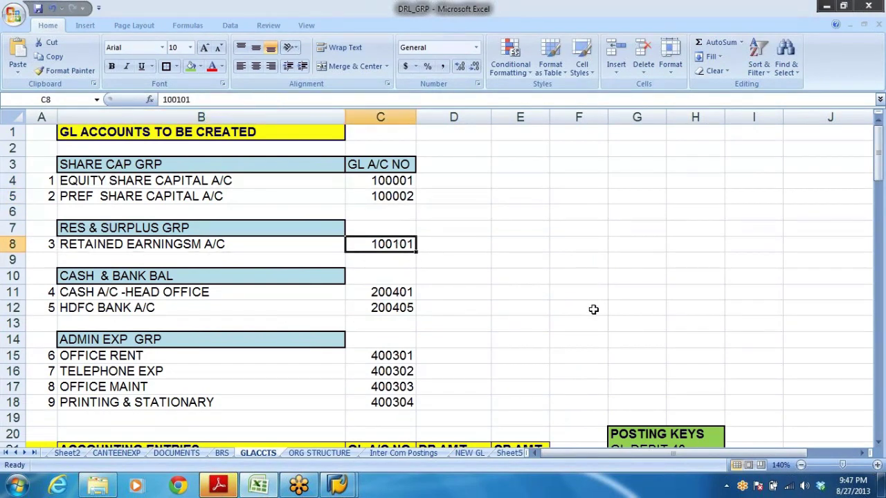
key("ctrl+c")
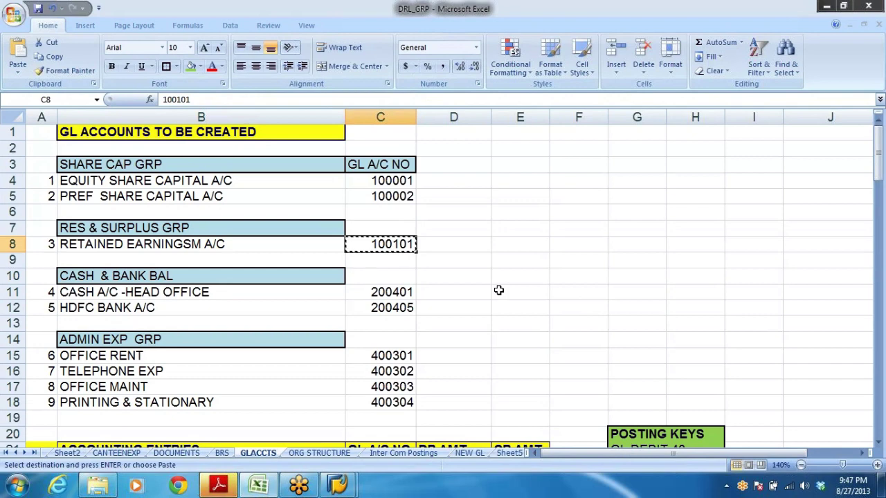
key("alt")
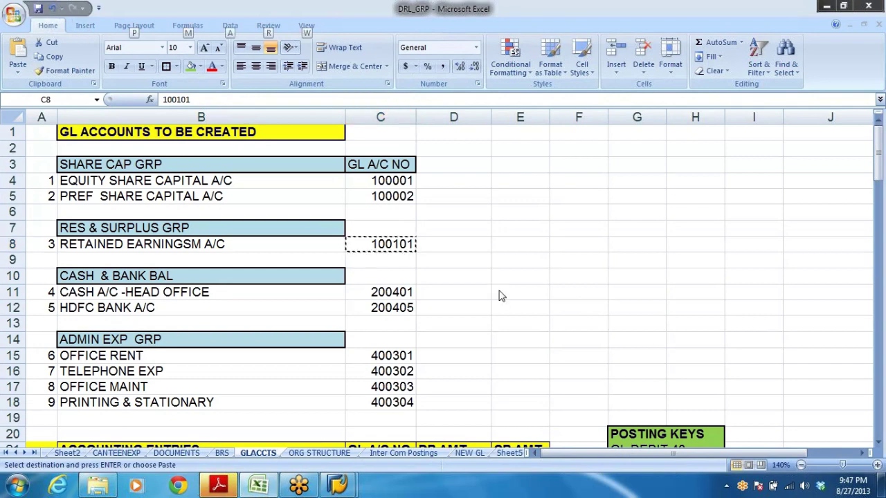
key("alt+Tab")
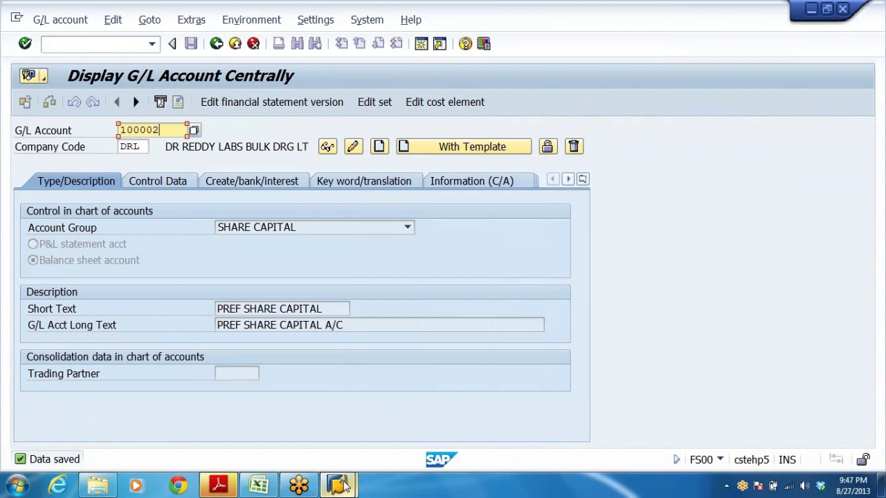
- Switch to the SAP Customizing Implementation Guide and expand Financial Accounting (New), General Ledger Accounting (New), Master Data and G/L Accounts
left_click(238, 419)
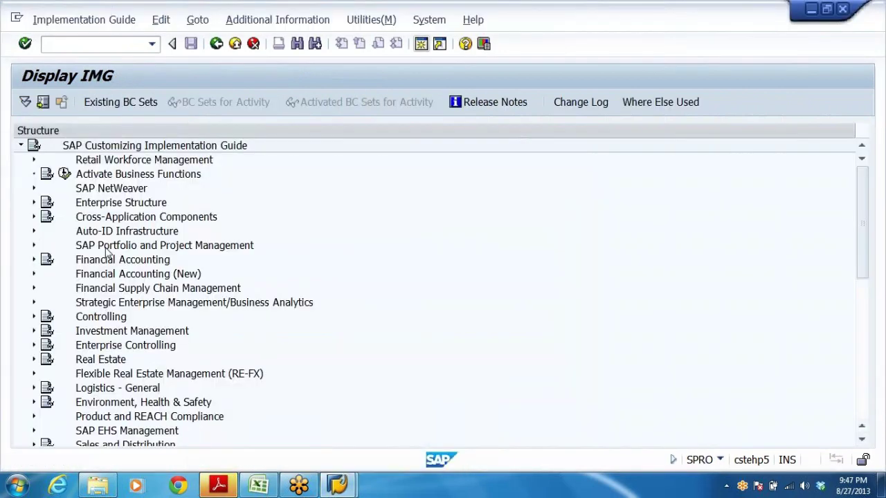
double_click(137, 274)
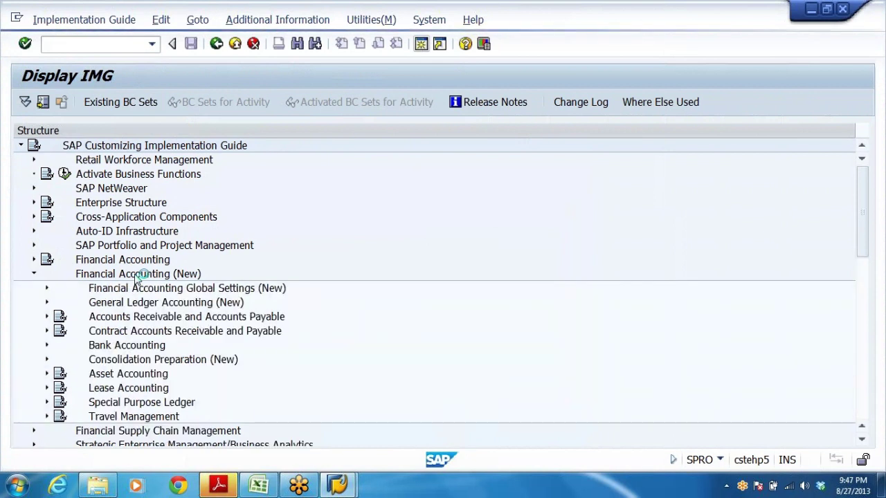
key("Down")
key("Down")
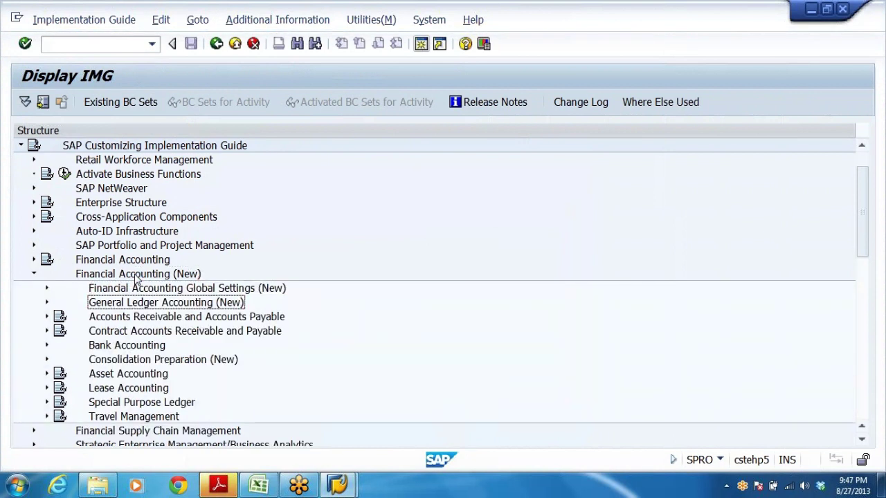
key("Right")
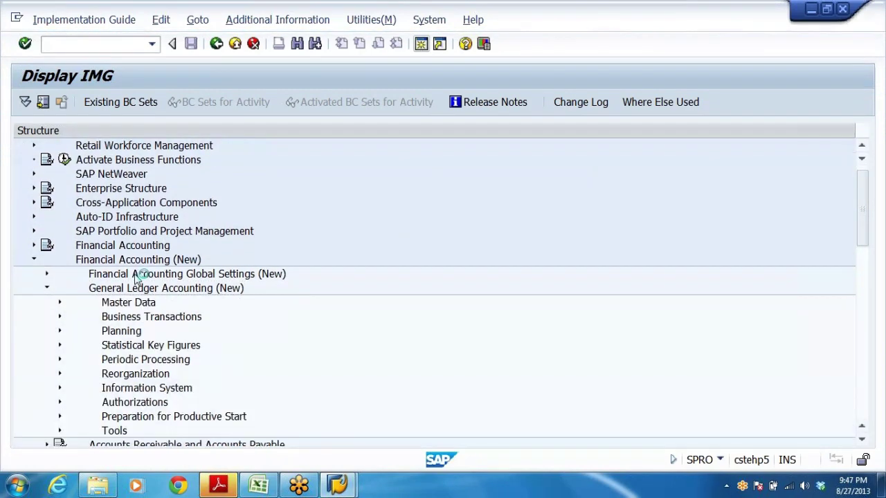
key("Down")
key("Right")
key("Down")
key("Right")
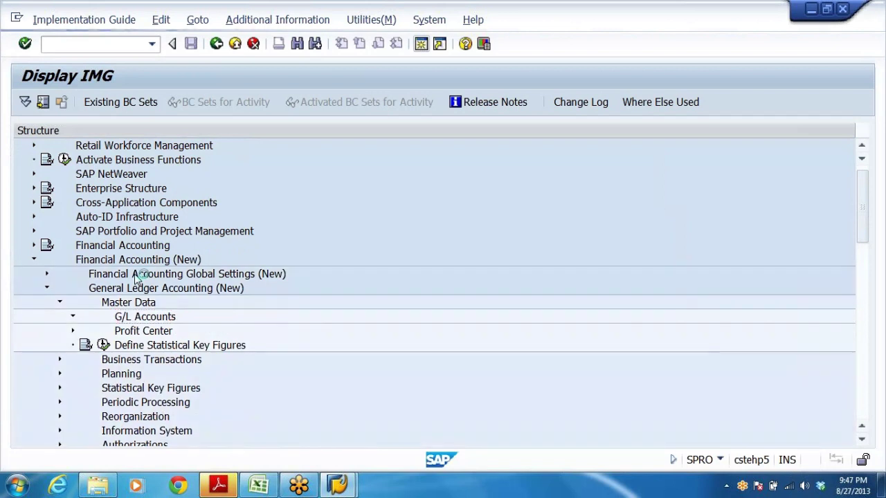
key("Down")
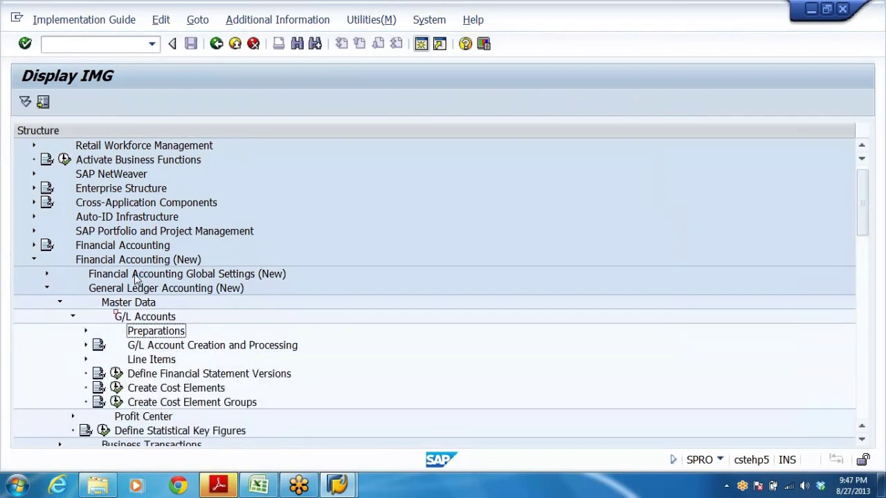
- Open Define Retained Earnings Account under Preparations for chart of accounts DRL
key("Right")
key("Down")
key("Down")
key("Down")
key("Down")
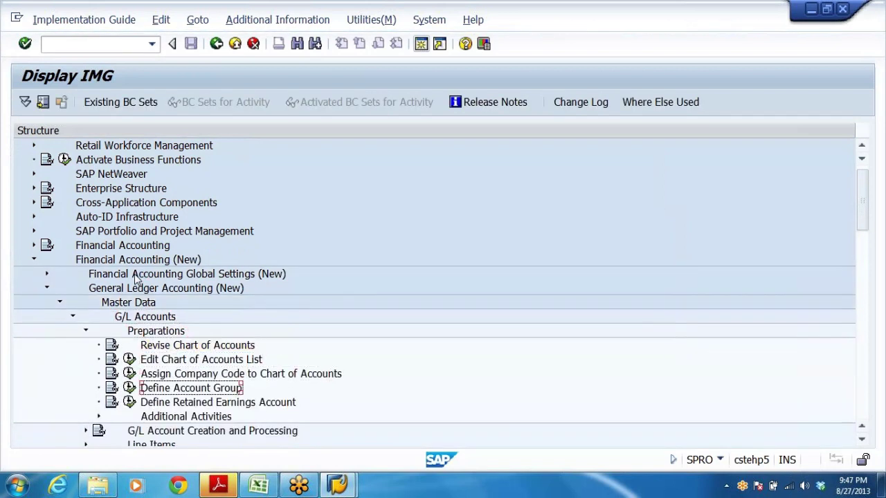
left_click(129, 402)
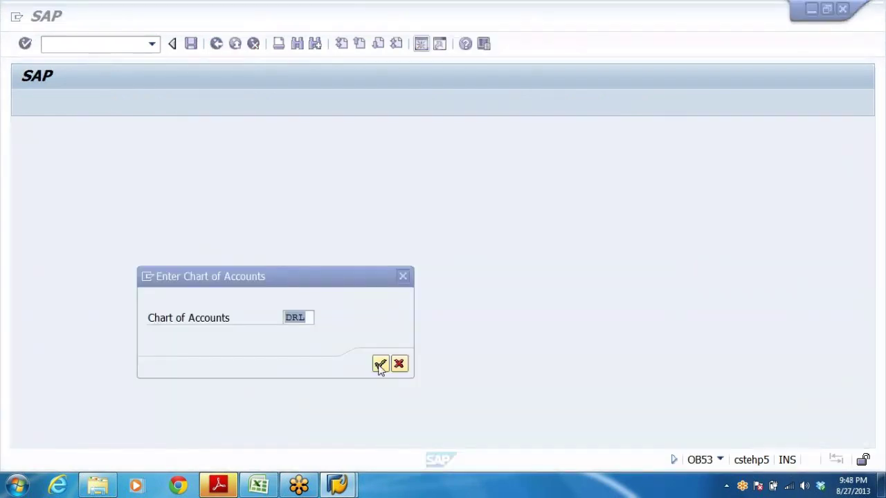
left_click(380, 364)
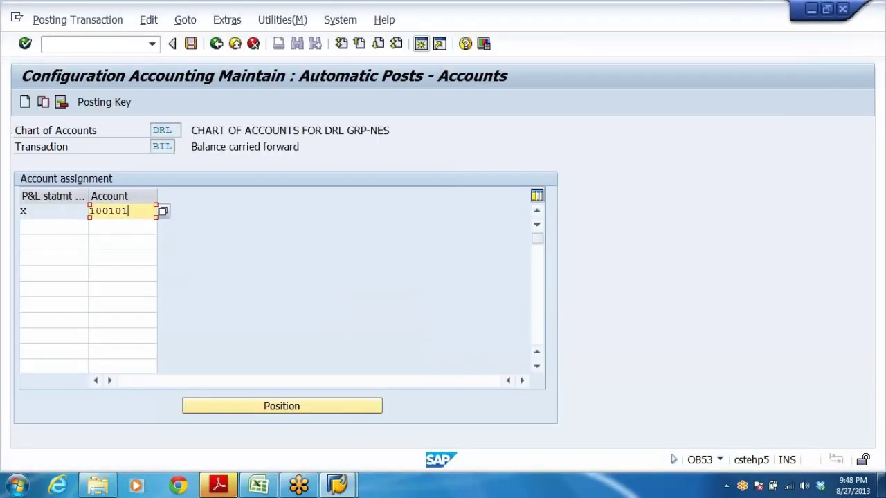
- Check the account assigned to P&L statement type X, copy its number, and return to the G/L account master session
left_click(23, 211)
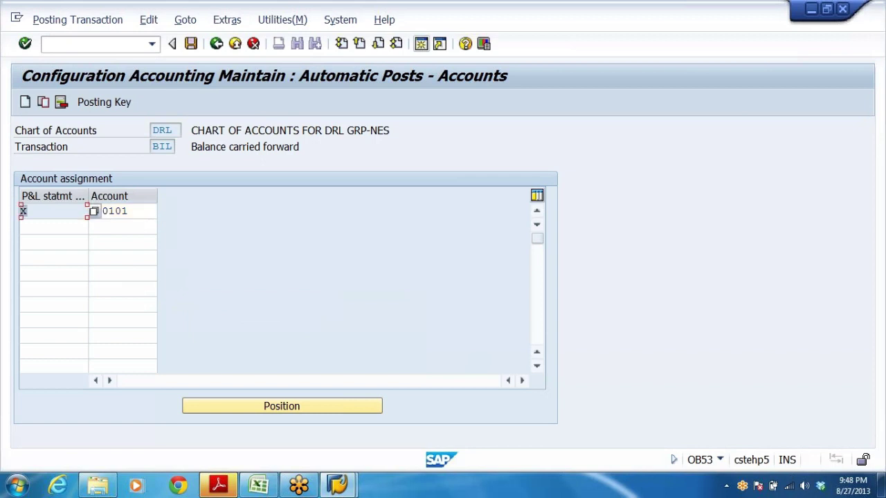
key("Tab")
key("ctrl+c")
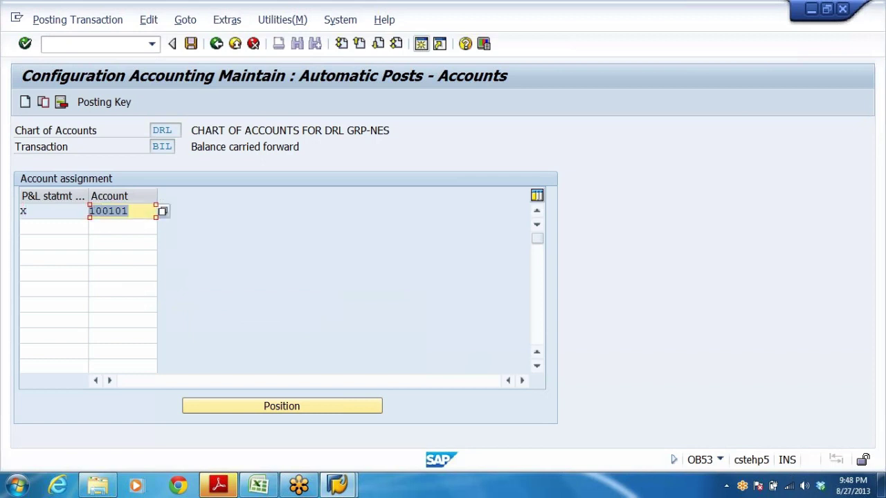
key("Home")
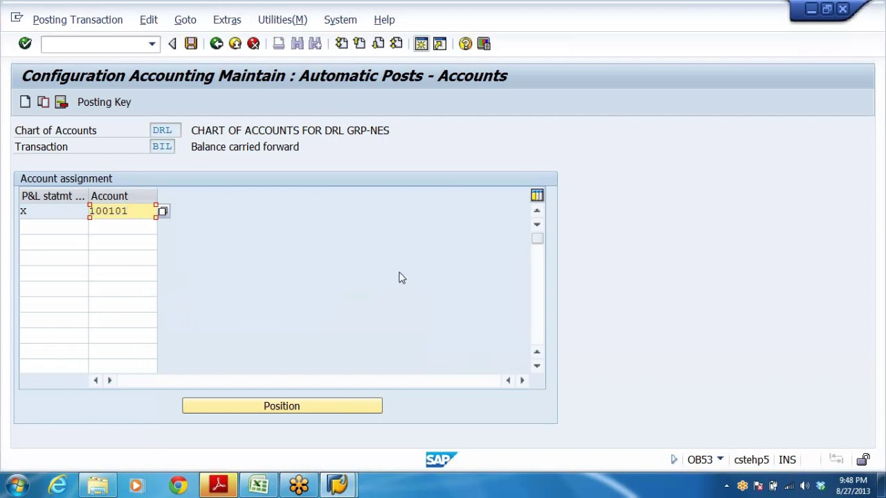
key("alt+Tab")
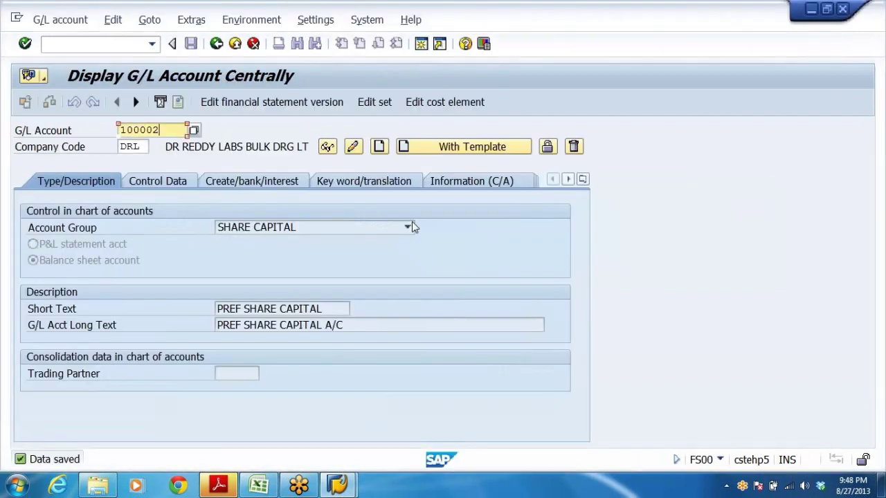
- Start creating G/L account 100101 in company code DRL without a template and classify it as a balance sheet account
key("shift+Home")
key("ctrl+v")
left_click(378, 147)
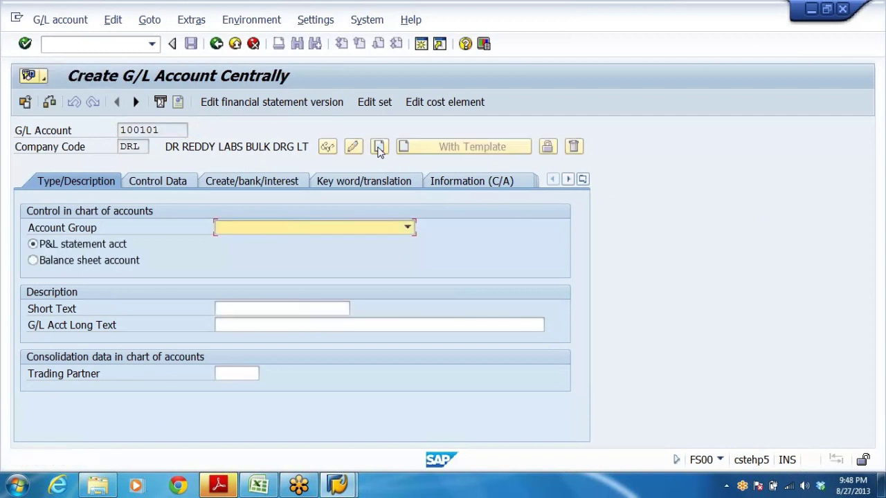
left_click(85, 261)
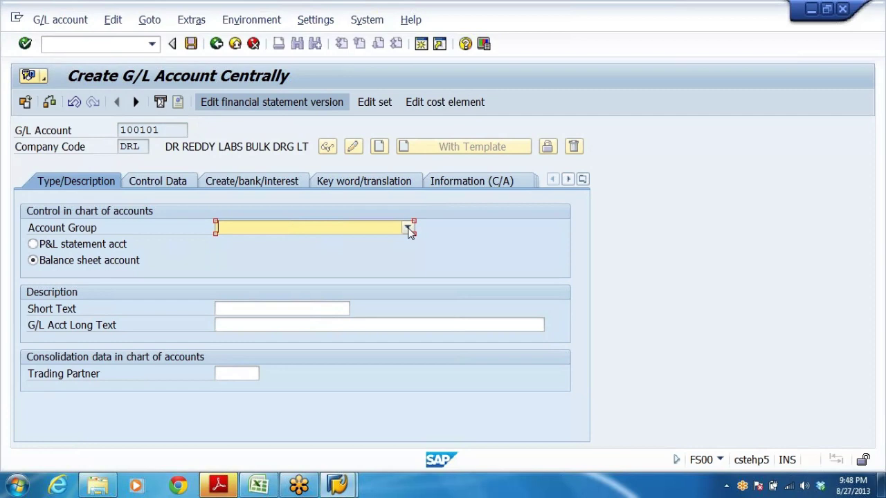
- Assign G/L account 100101 to the RESERVES & SURPLUS account group
left_click(409, 230)
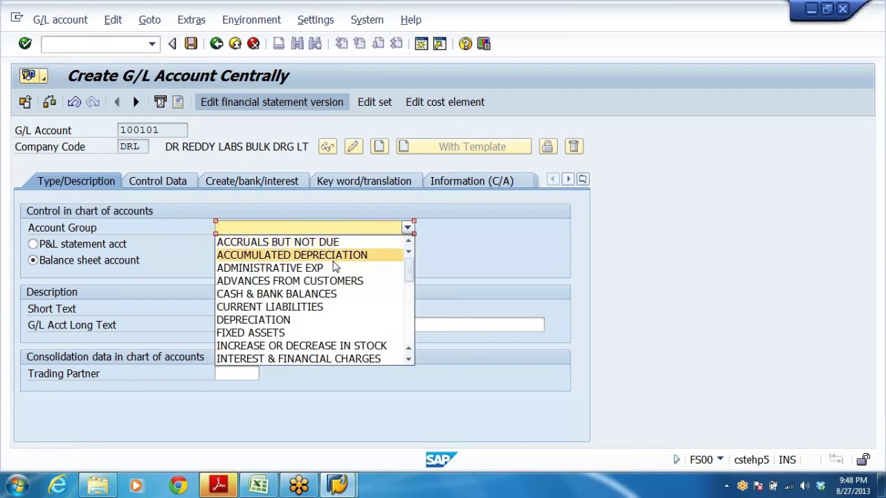
key("r")
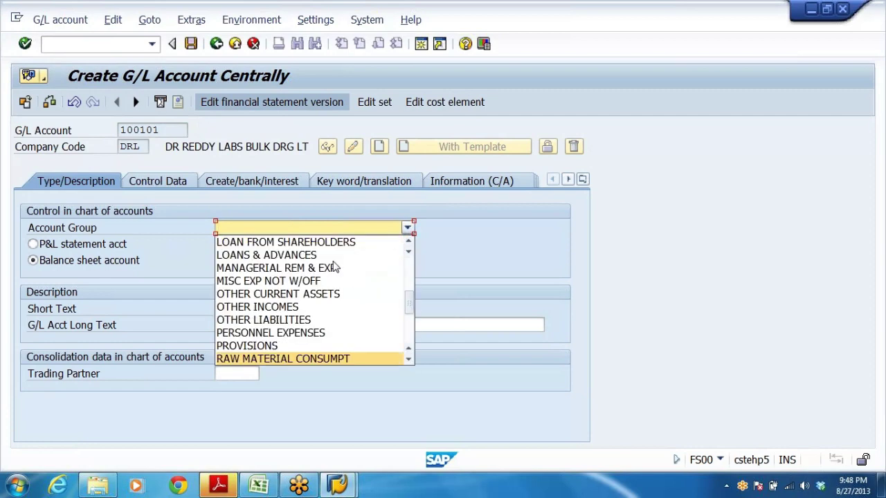
key("Down")
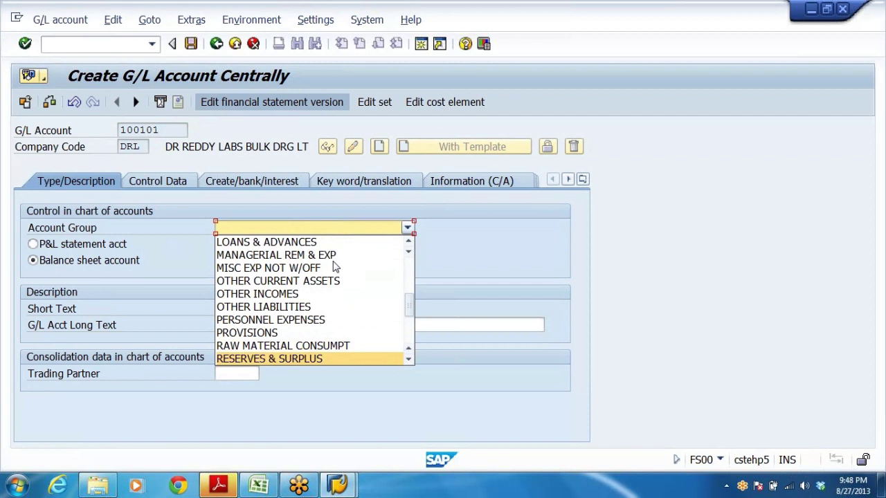
key("Return")
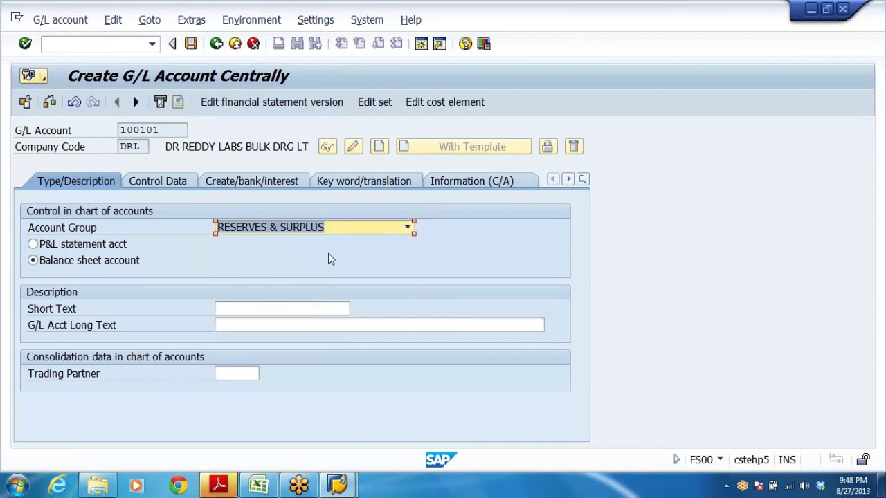
key("Return")
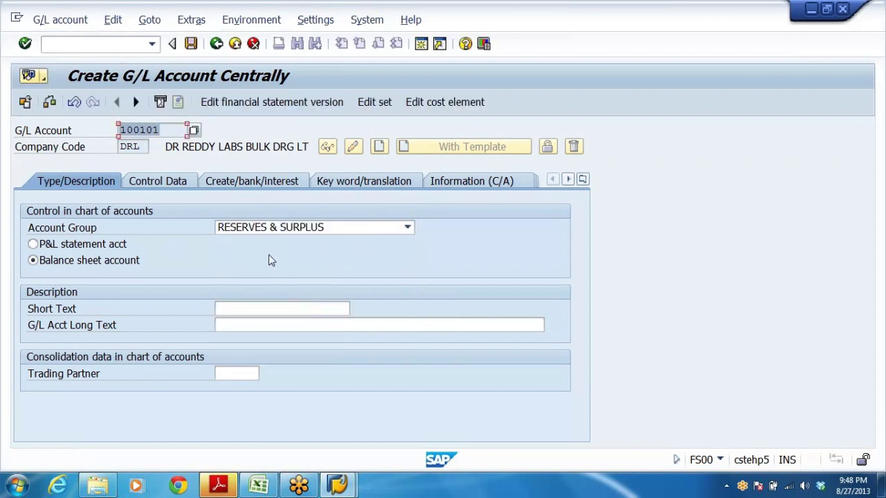
- Enter RETAINED EARNINGS A/ as the short text and RETAINED EARNINGS A/C as the long text
left_click(235, 309)
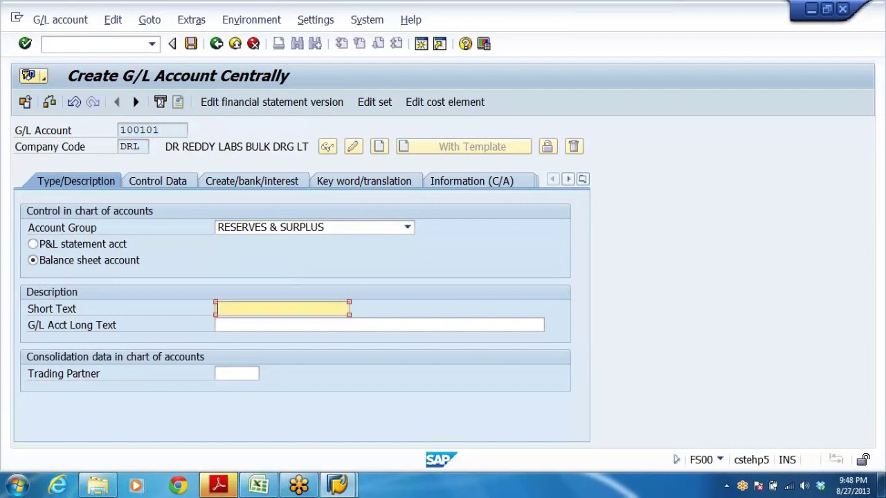
type("RE")
key("Down")
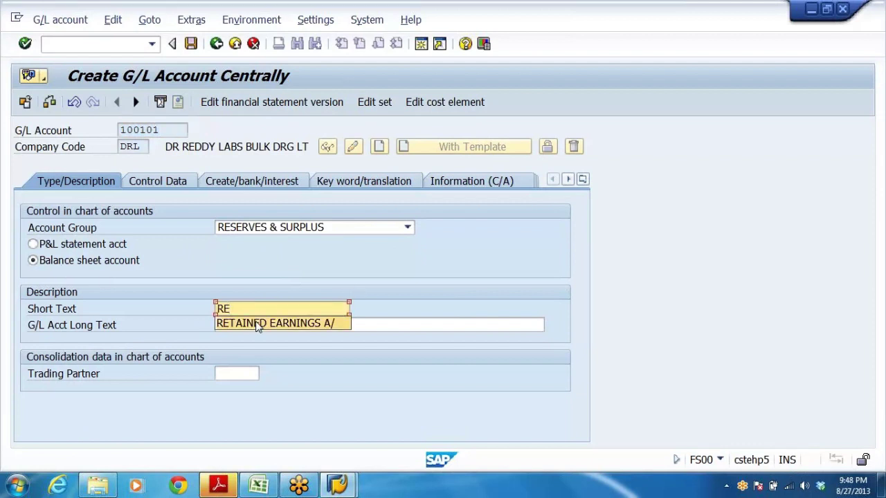
key("Return")
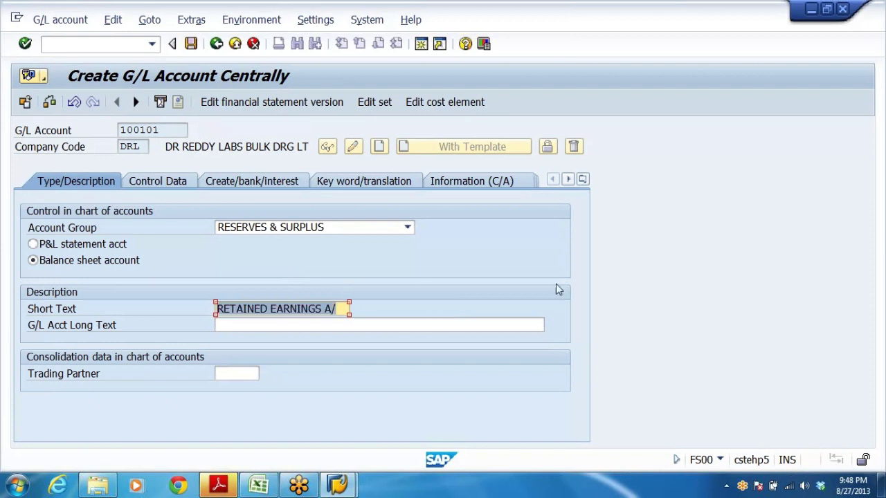
key("Tab")
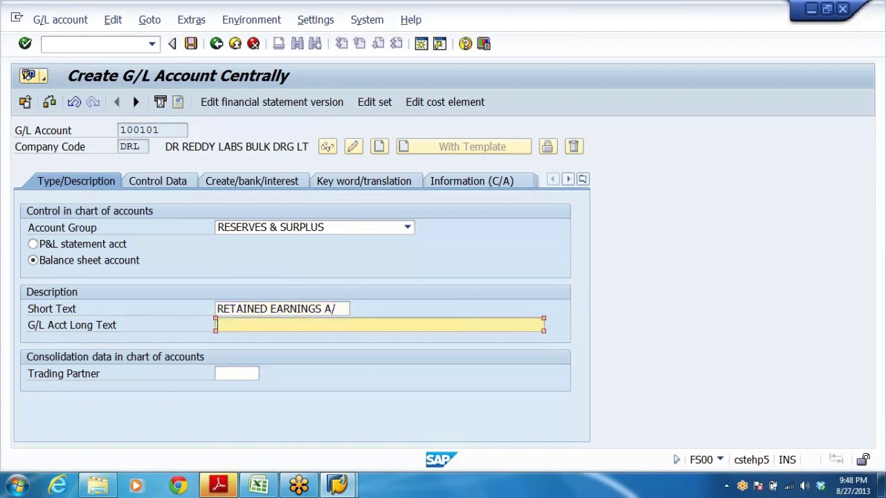
type("RETAINED EARNINGS A/")
type("C")
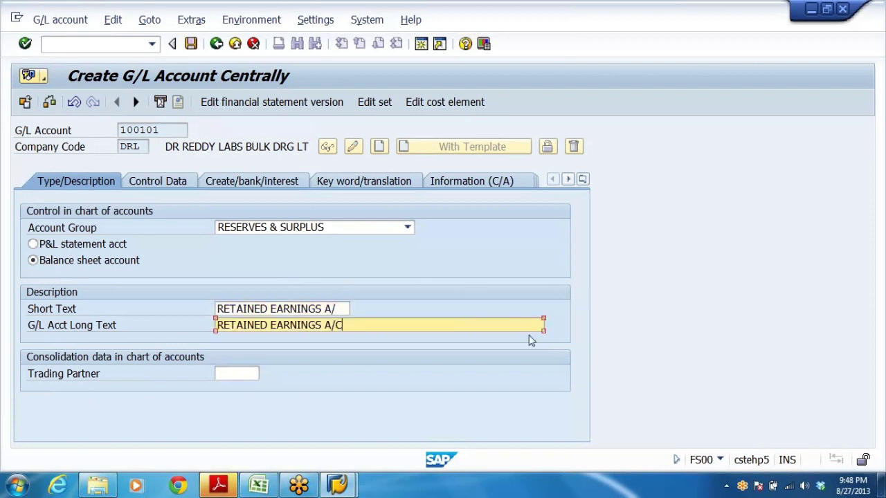
- In the control data, enable only balances in local currency and line item display, and set the sort key to 001
left_click(173, 184)
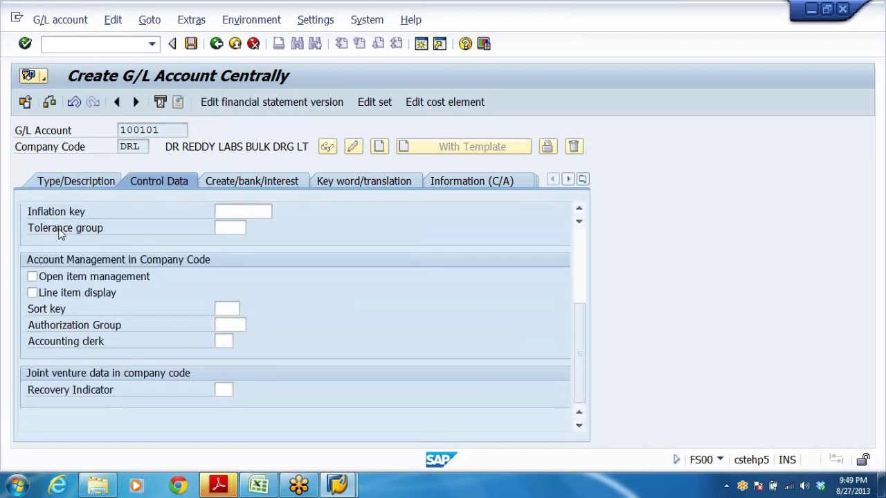
left_click(33, 244)
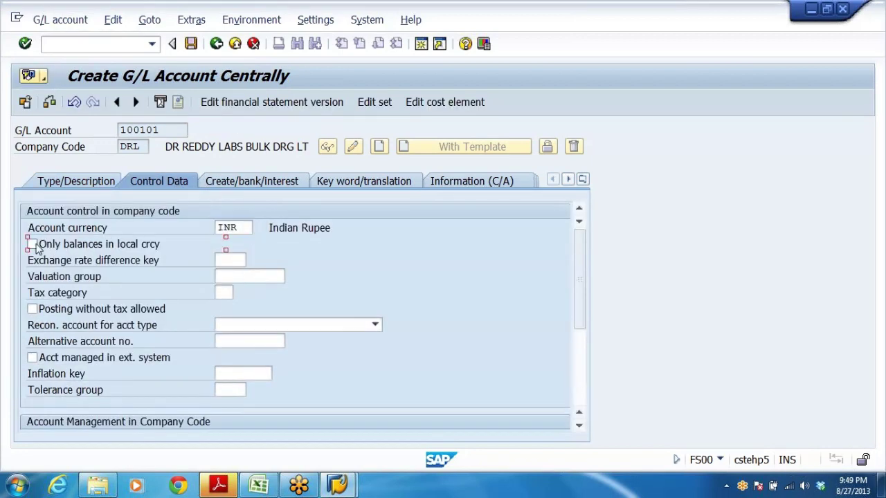
scroll(435, 300, "down", 3)
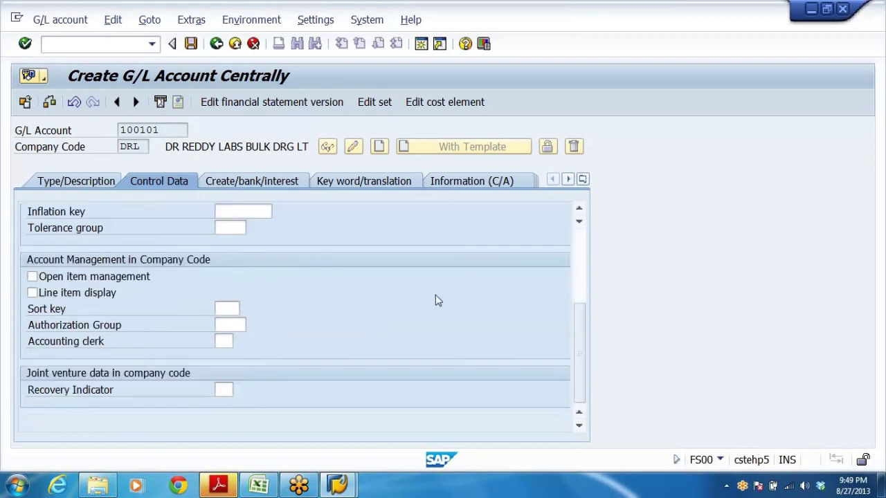
left_click(33, 293)
left_click(227, 308)
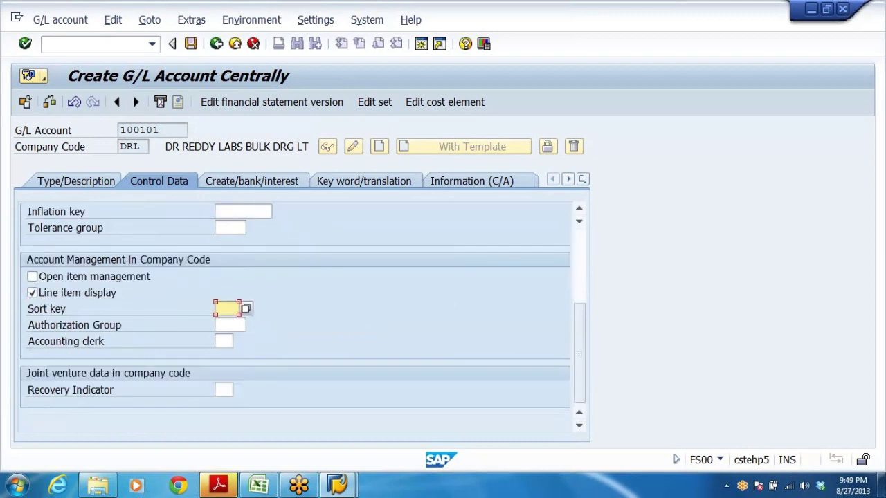
left_click(247, 323)
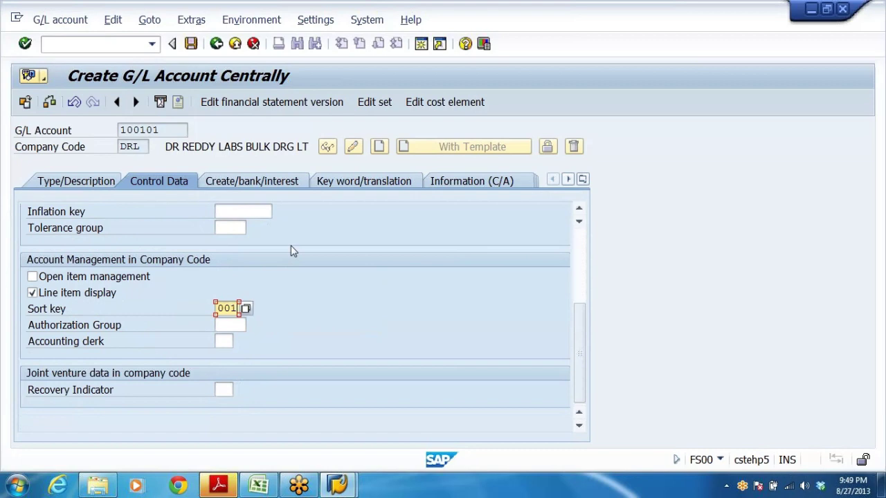
- Set the field status group to G001 and save the retained earnings account
left_click(270, 180)
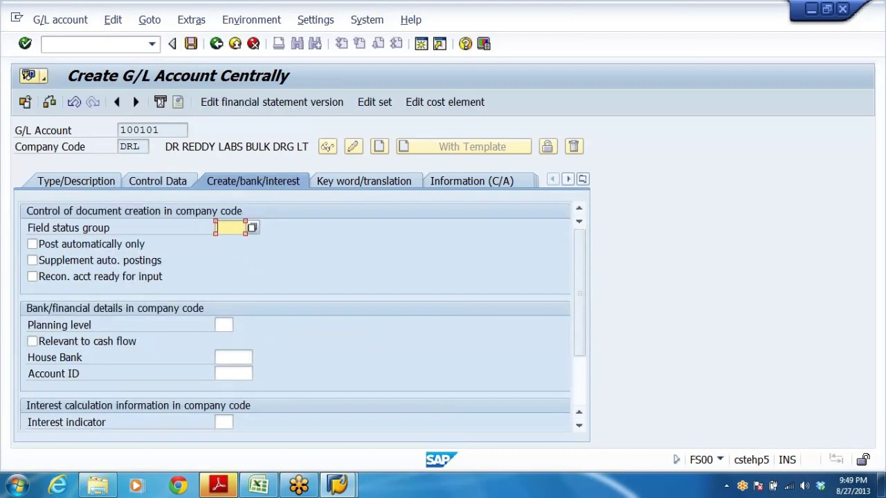
left_click(229, 228)
left_click(228, 241)
left_click(193, 43)
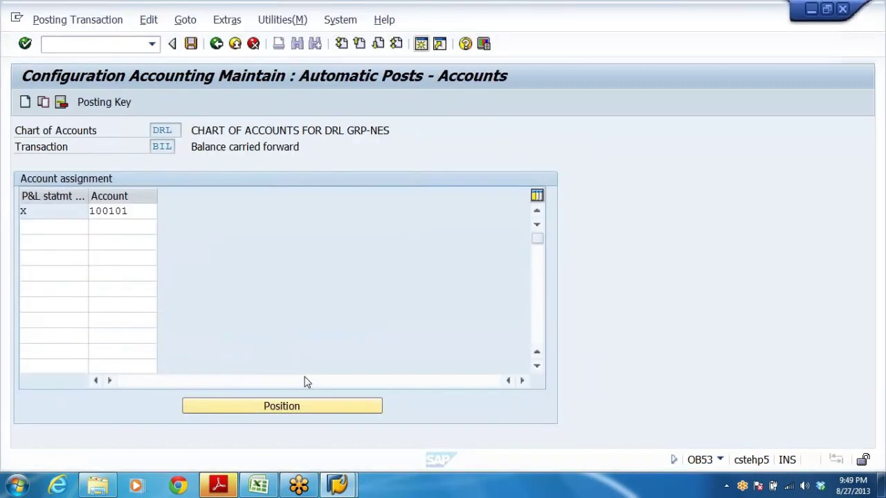
- Switch to the DRL_GRP workbook in Excel and check the planned accounts under CASH & BANK BAL
key("alt+Tab")
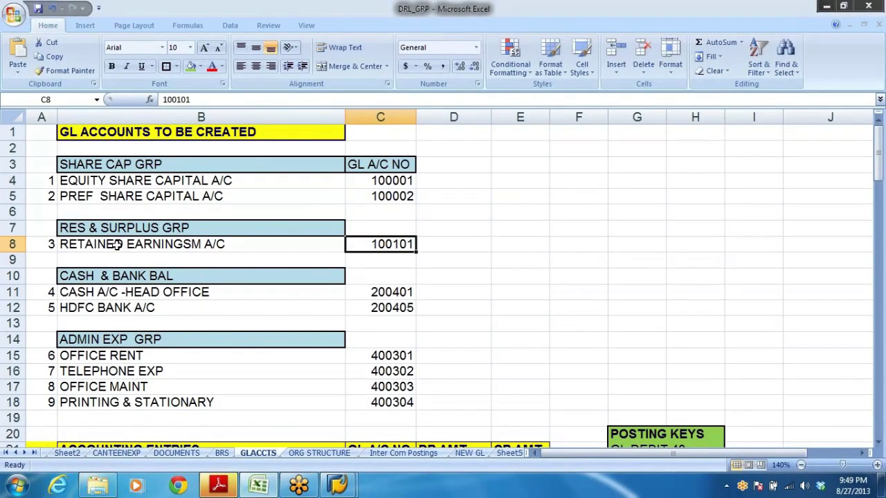
left_click(126, 277)
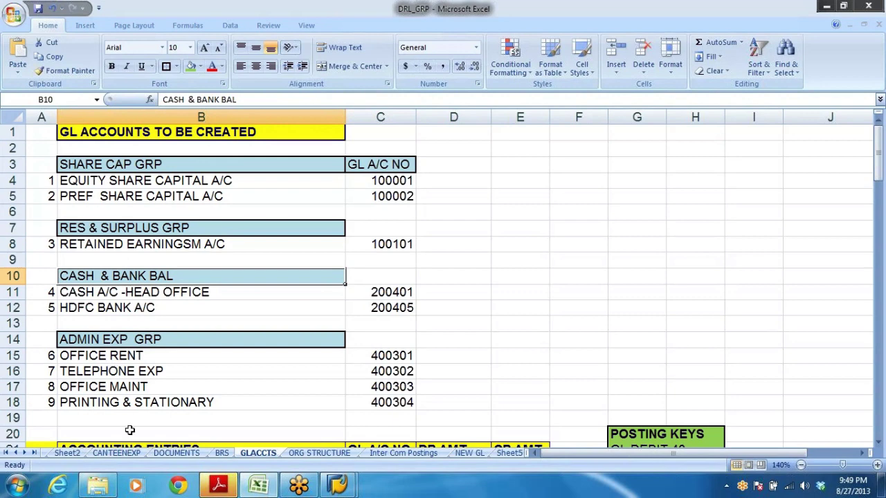
left_click(71, 294)
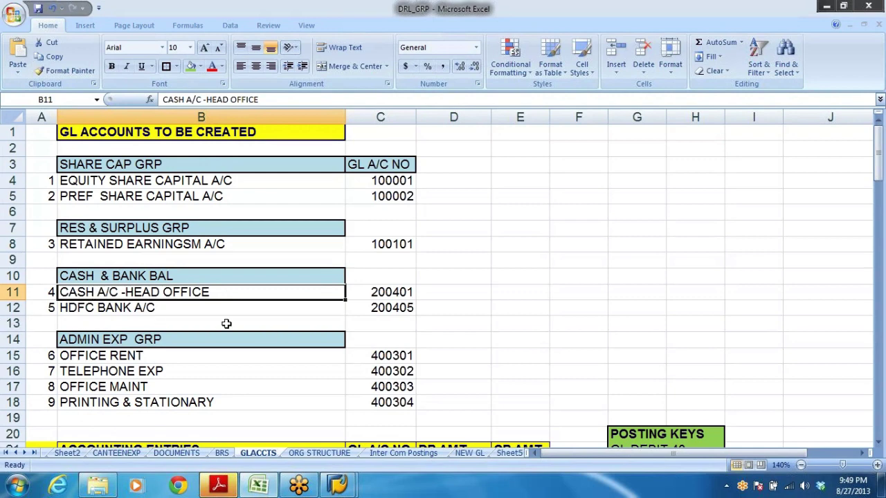
left_click(93, 309)
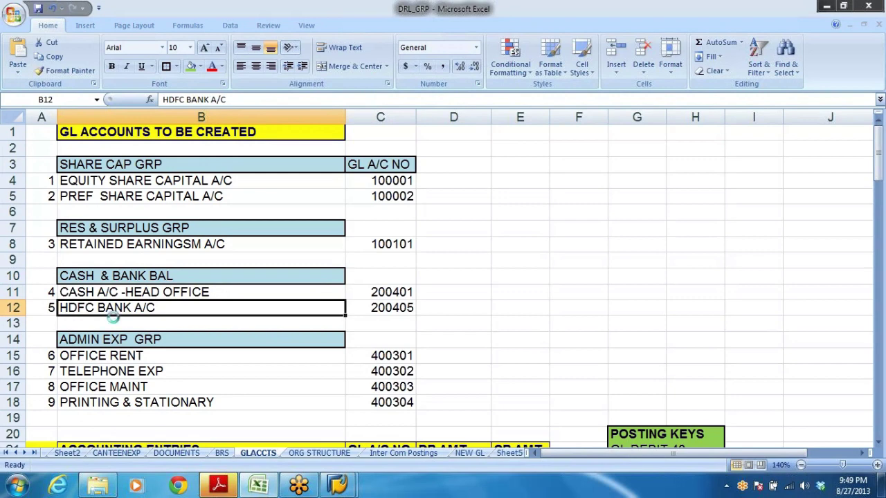
key("ctrl+c")
key("alt+Tab")
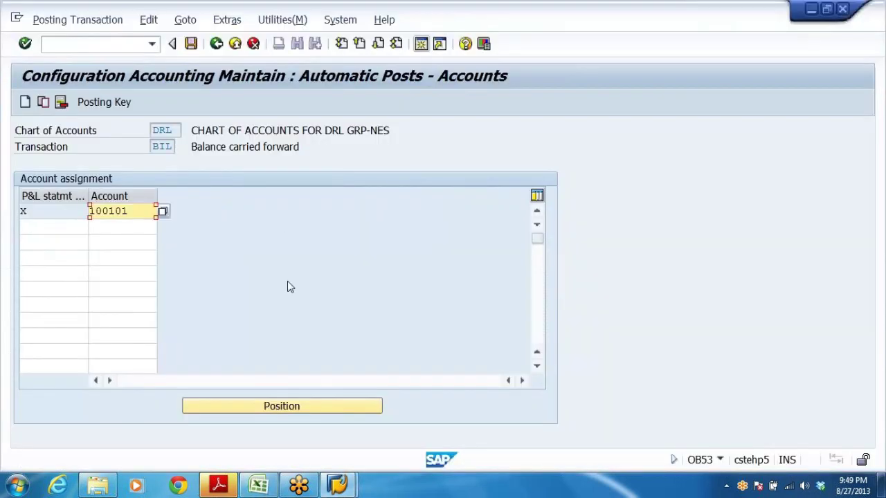
left_click(337, 487)
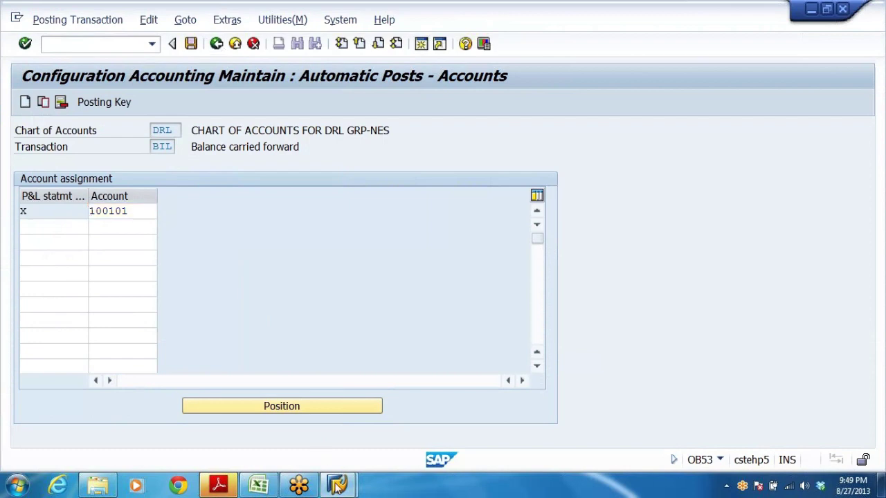
left_click(610, 365)
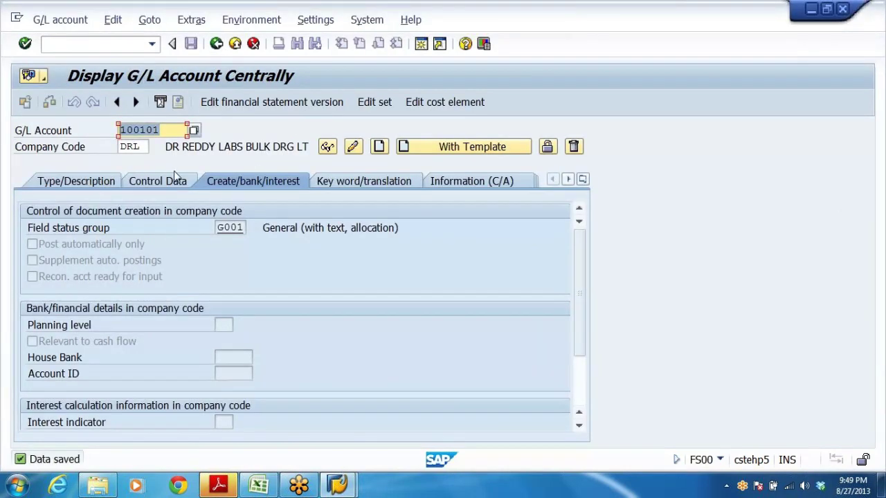
key("ctrl+v")
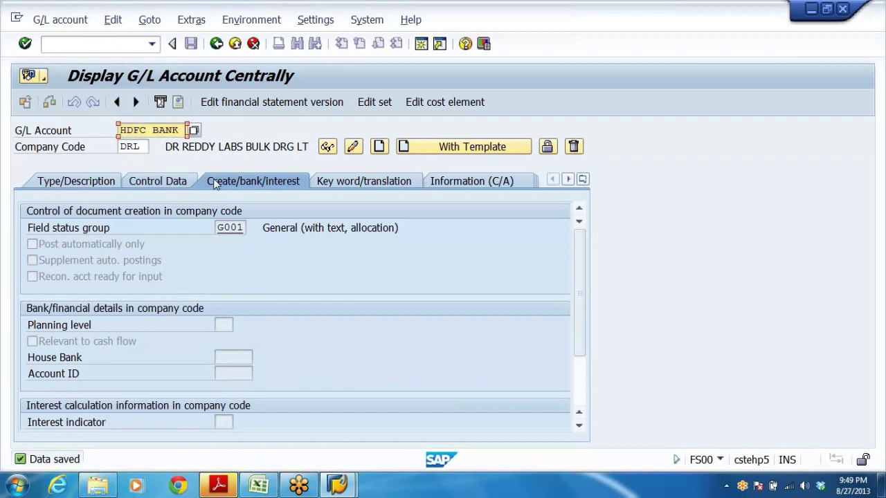
- Copy the HDFC BANK A/C number 200405 from the Excel workbook into the G/L Account field of the SAP account master session
key("alt+Tab")
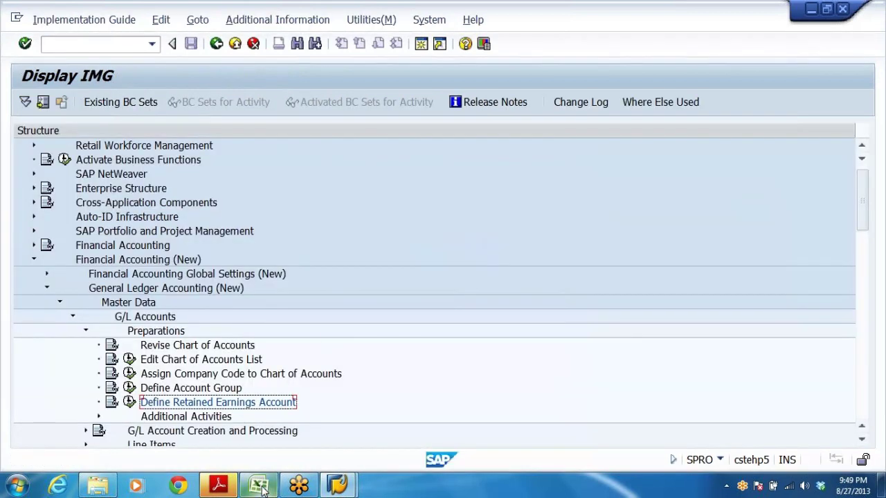
key("alt+Tab")
left_click(385, 309)
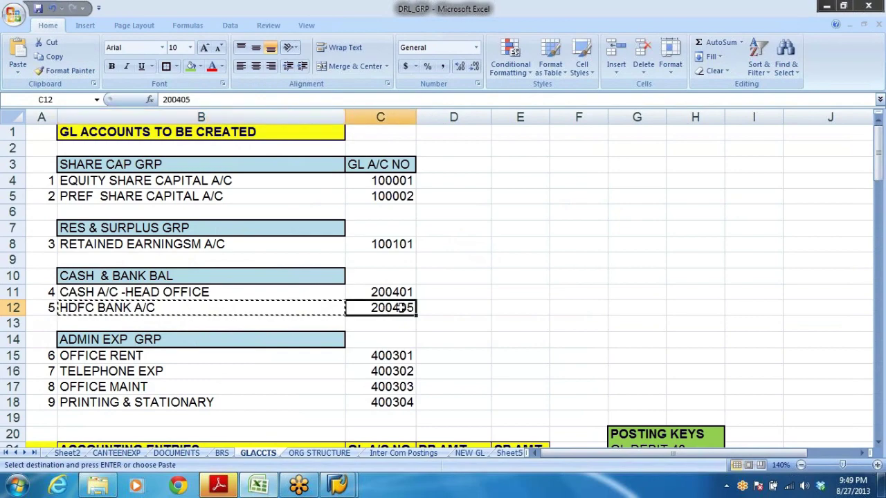
key("ctrl+c")
key("alt+Tab")
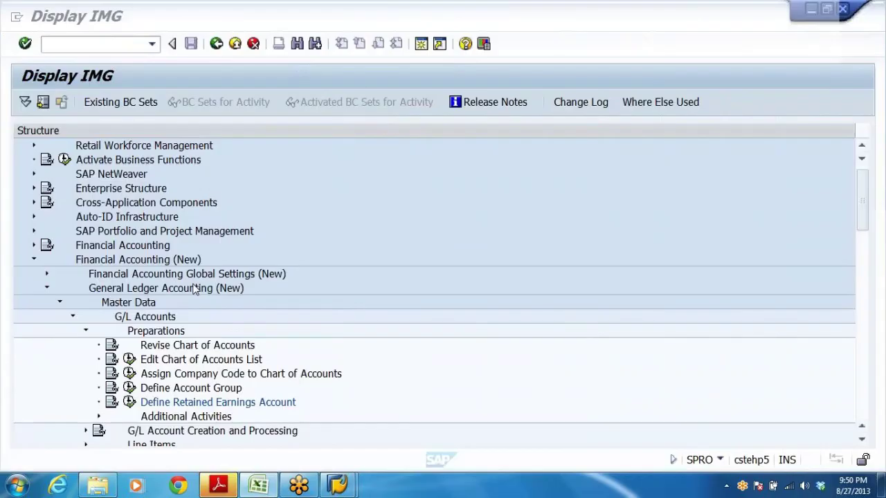
left_click(339, 484)
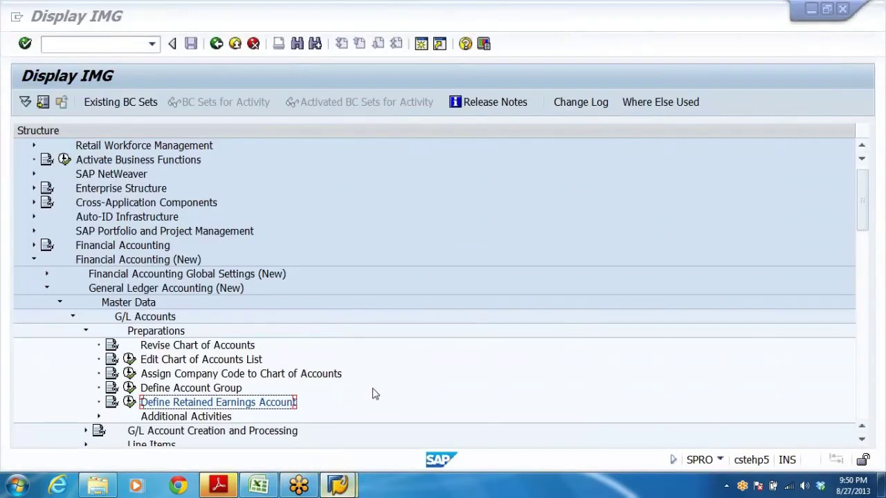
left_click(372, 393)
left_click(154, 130)
key("shift+Home")
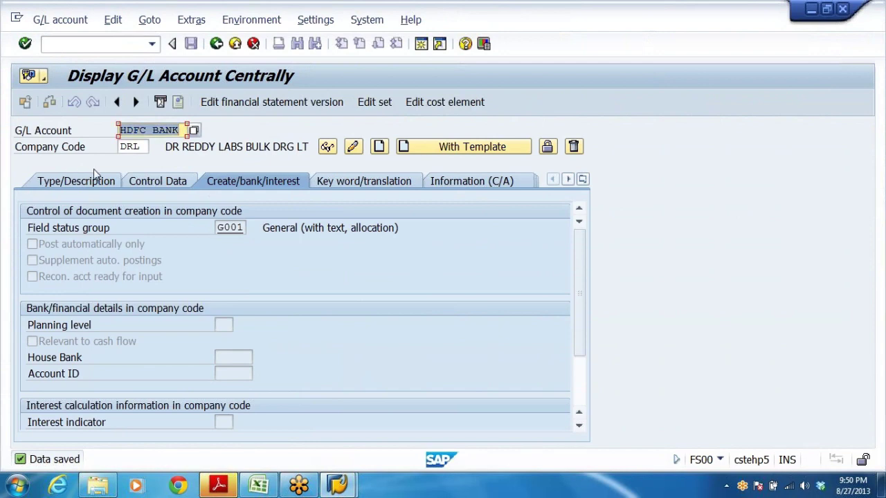
key("ctrl+v")
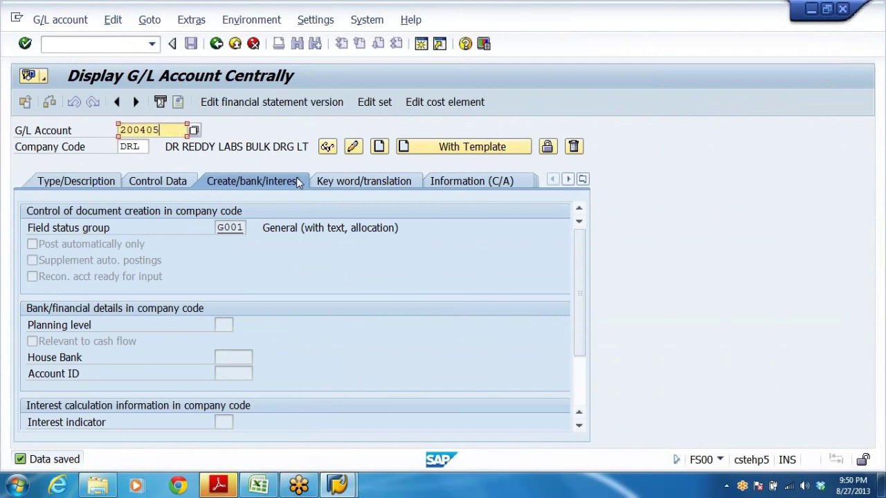
- Start creating account 200405 without a template, assign it to CASH & BANK BALANCES and classify it as a balance sheet account
left_click(379, 146)
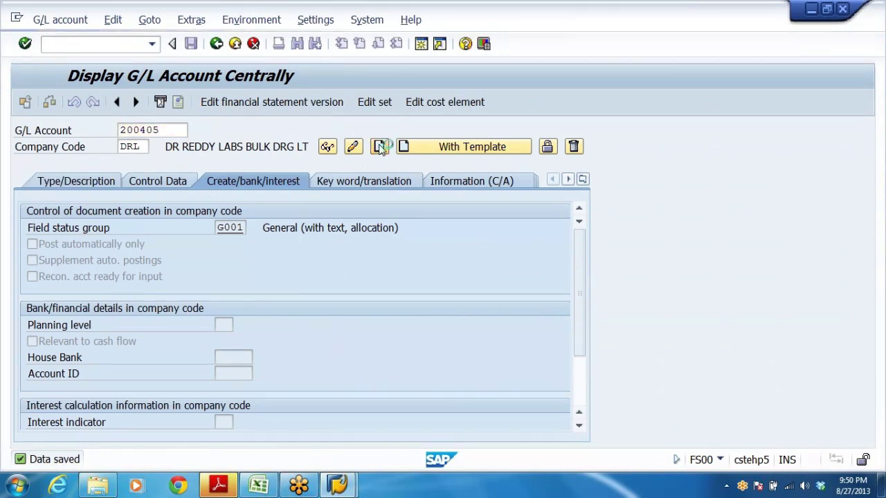
left_click(43, 181)
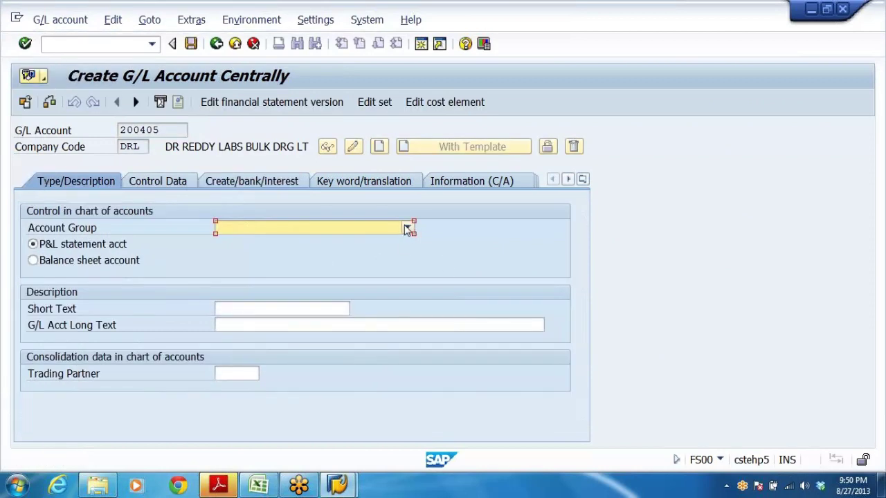
left_click(409, 231)
left_click(339, 295)
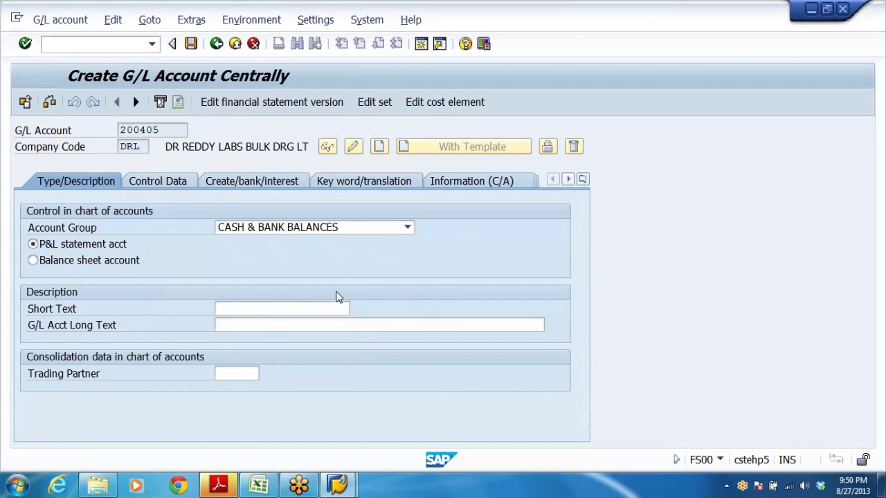
left_click(50, 263)
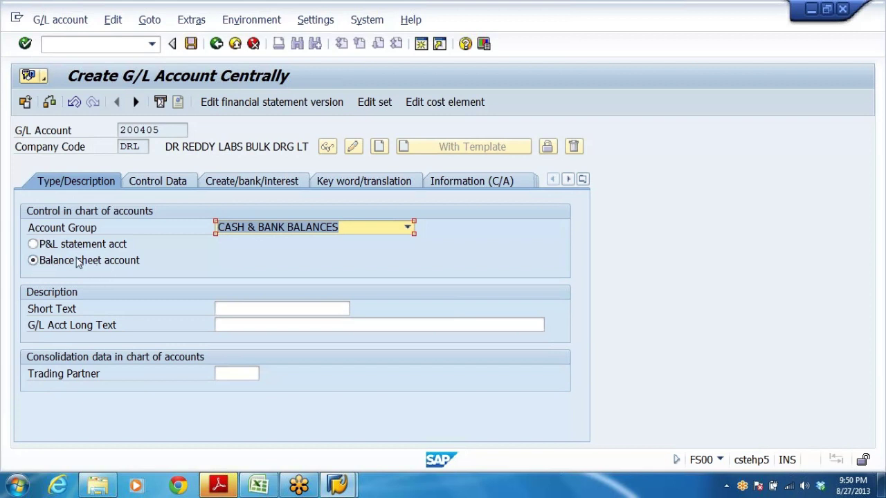
- Copy the name HDFC BANK A/C from the Excel workbook into the short text and long text of account 200405
left_click(239, 309)
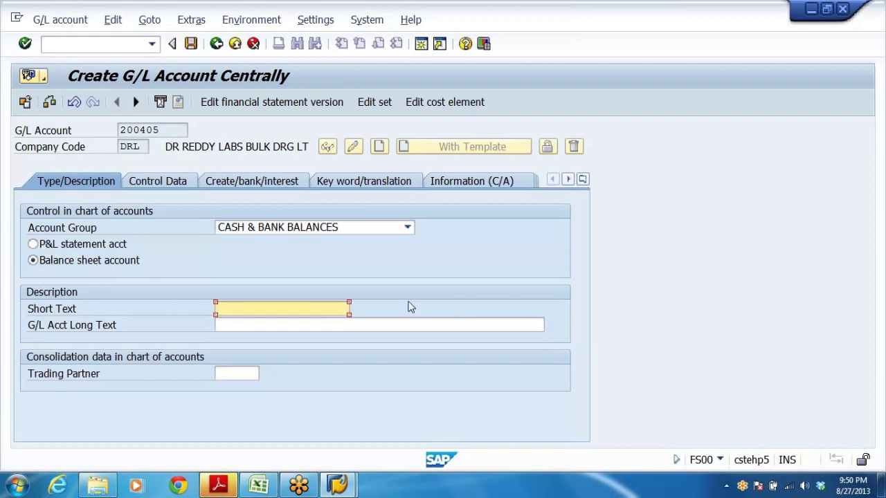
key("alt+Tab")
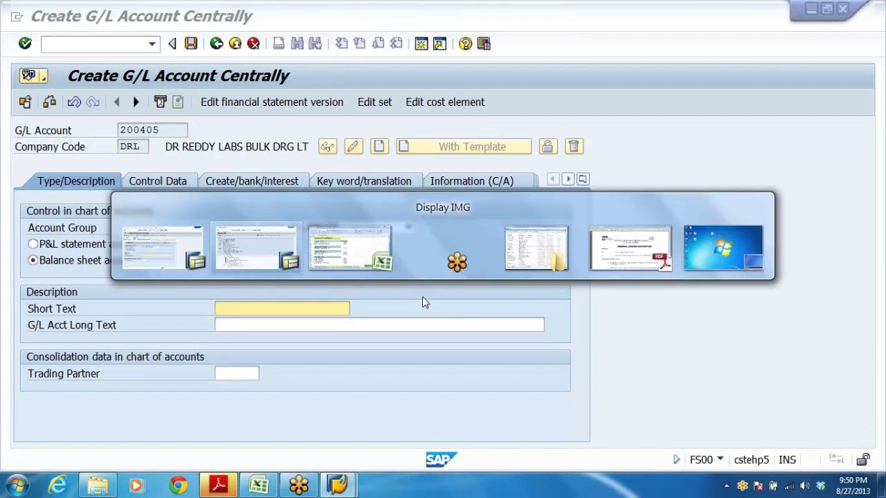
key("alt+Tab")
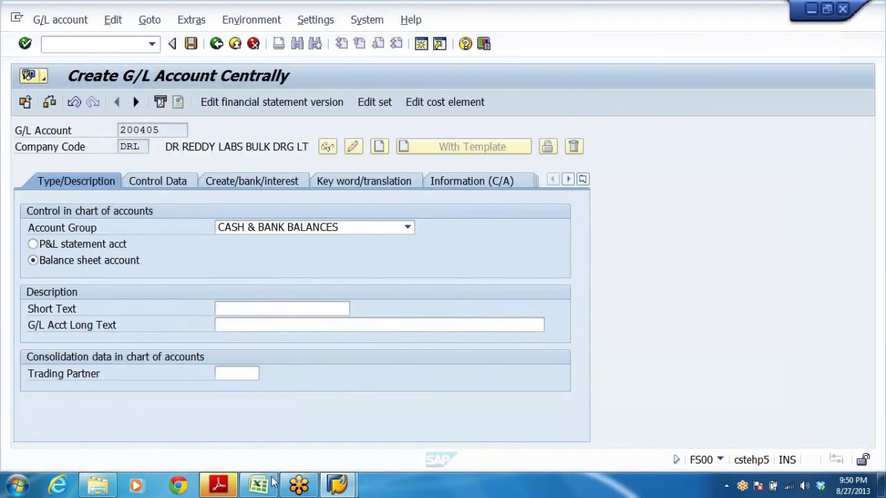
left_click(270, 484)
left_click(99, 307)
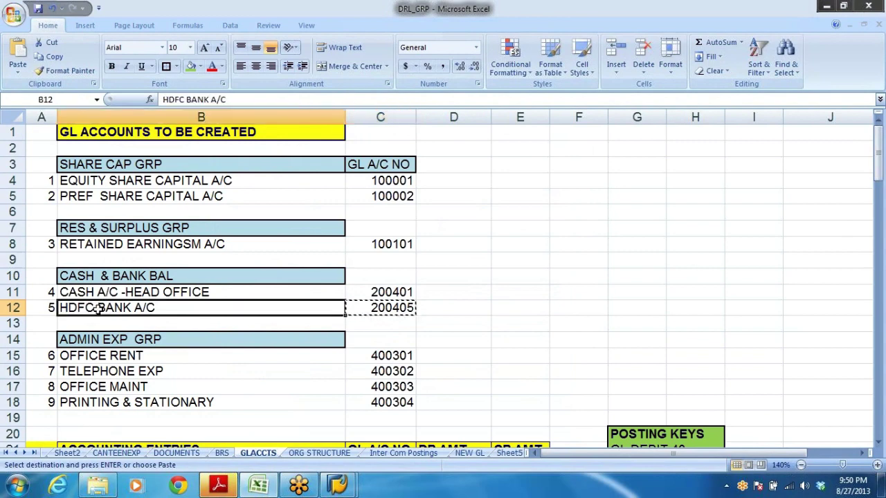
key("ctrl+c")
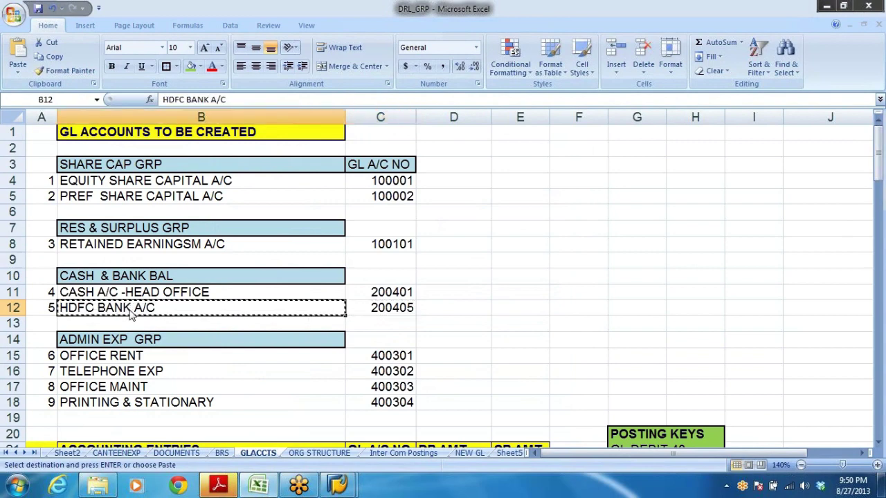
key("alt+Tab")
key("ctrl+v")
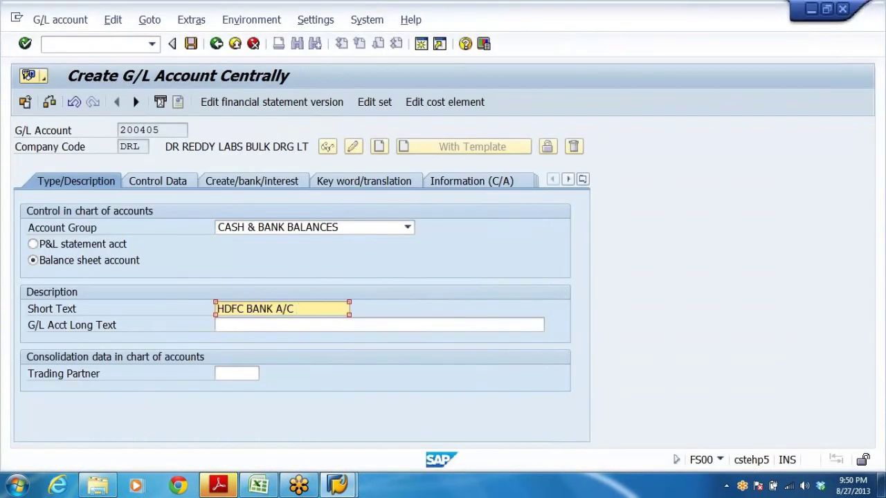
left_click(379, 324)
key("ctrl+v")
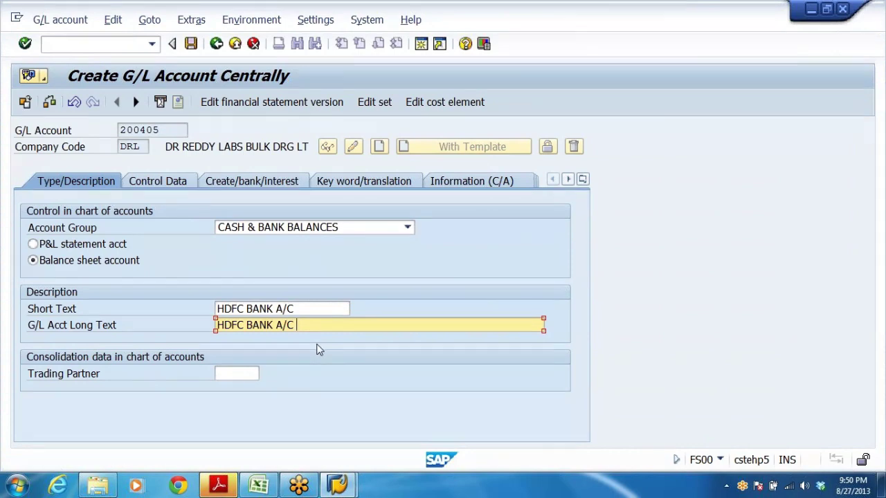
- In the control data of account 200405, enable only balances in local currency and line item display, and fill in the sort key
left_click(154, 184)
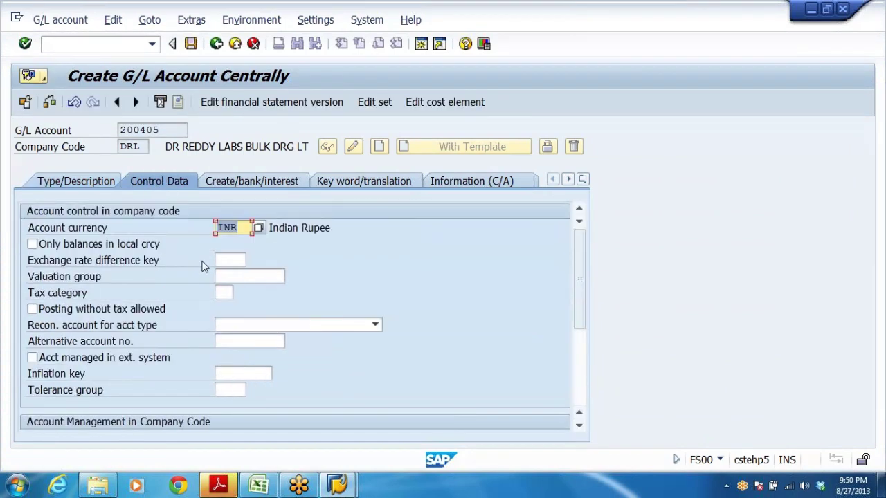
left_click(72, 248)
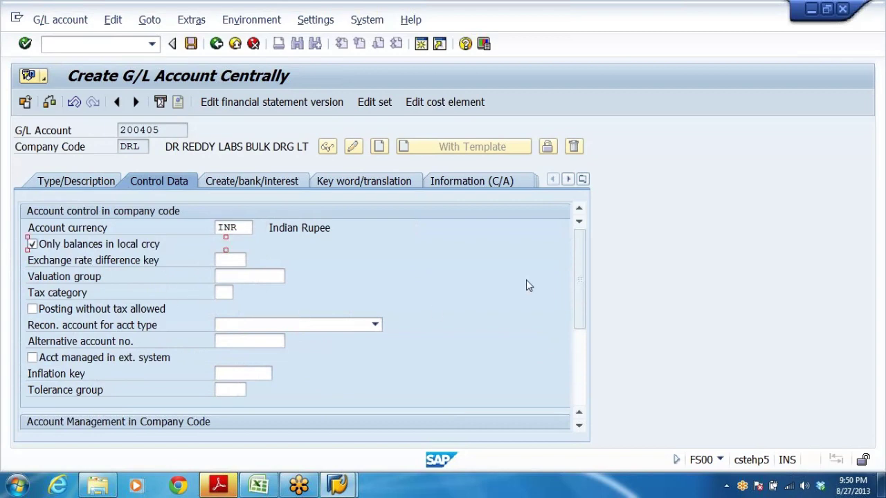
left_click_drag(583, 263, 565, 338)
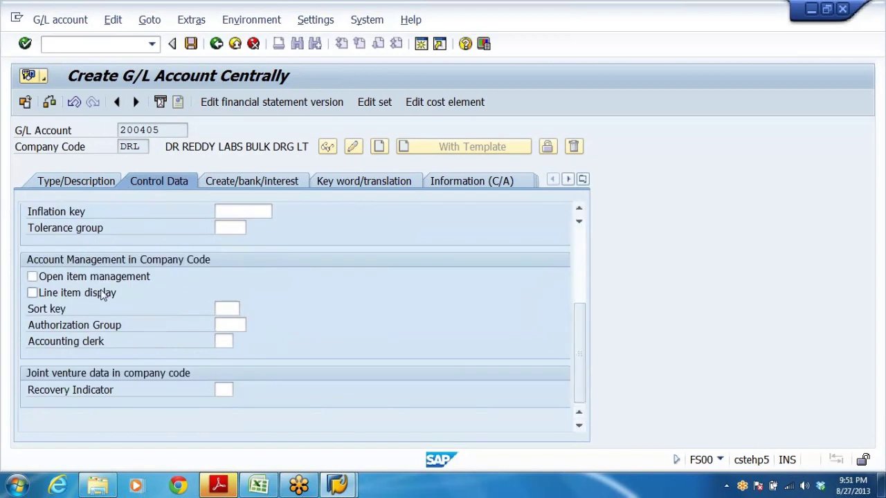
left_click(32, 293)
left_click(227, 309)
left_click(229, 308)
- Set the field status group of account 200405 to G005, Bank accounts (obligatory value date)
left_click(263, 182)
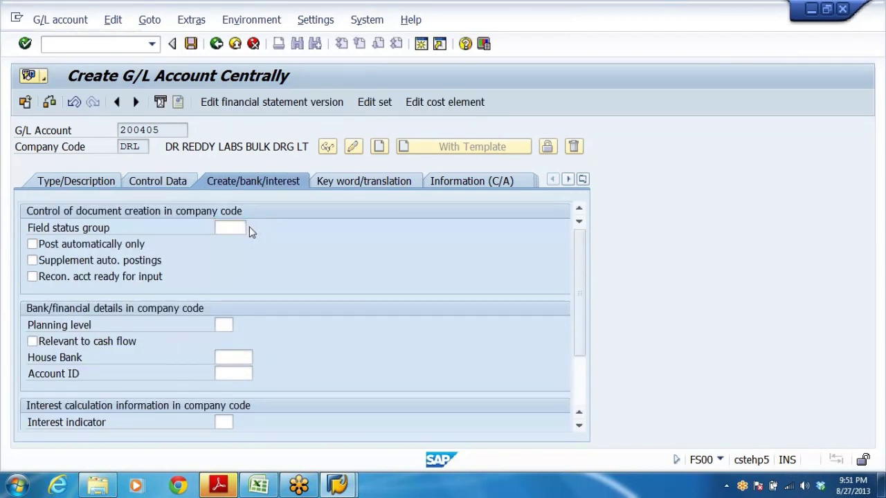
left_click(249, 226)
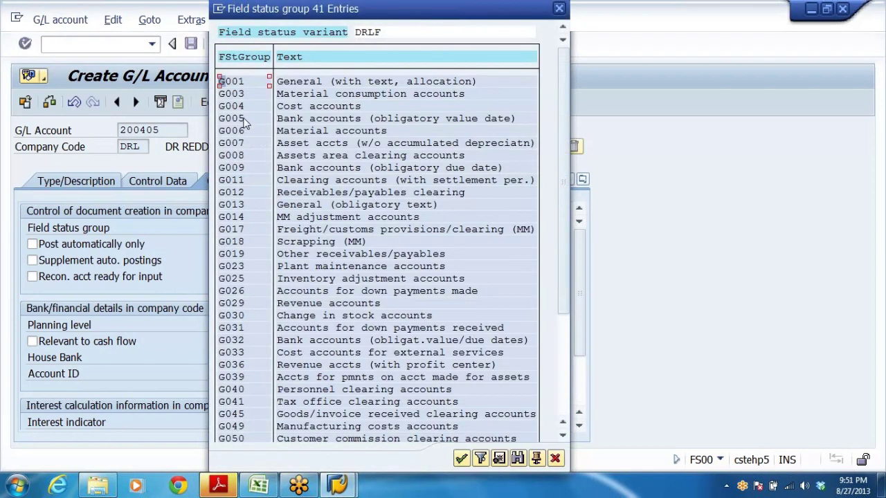
left_click(242, 119)
double_click(235, 120)
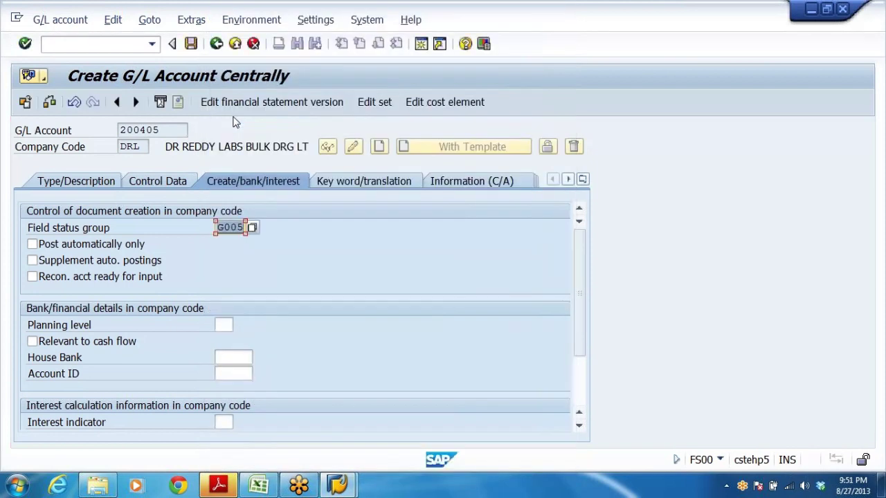
key("Return")
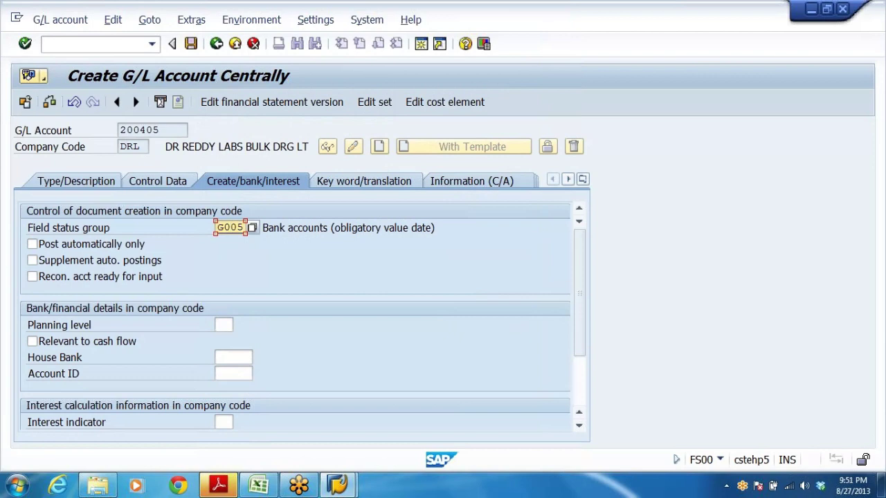
- Review the payment transactions field statuses of group G005, return to the account and save it
double_click(230, 227)
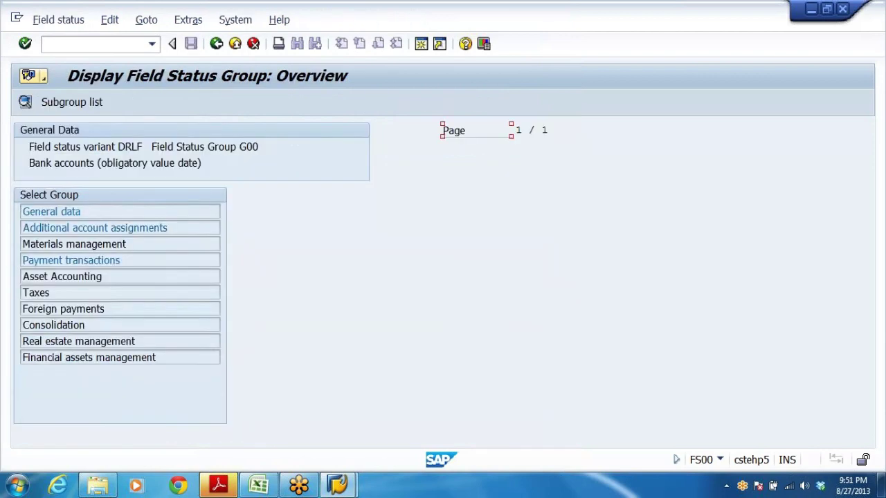
double_click(59, 268)
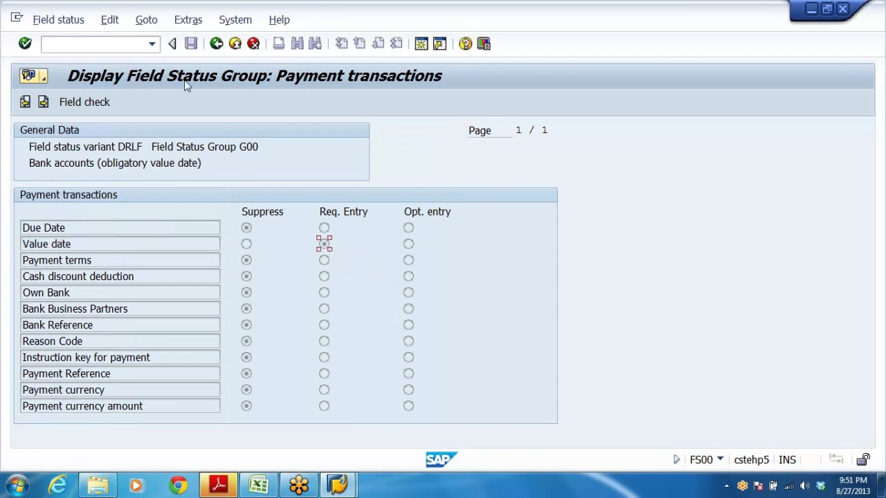
left_click(236, 43)
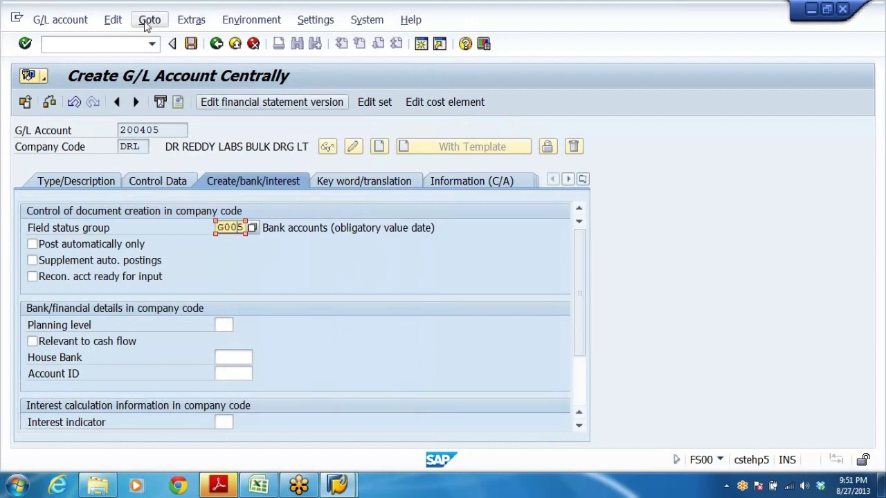
key("ctrl+s")
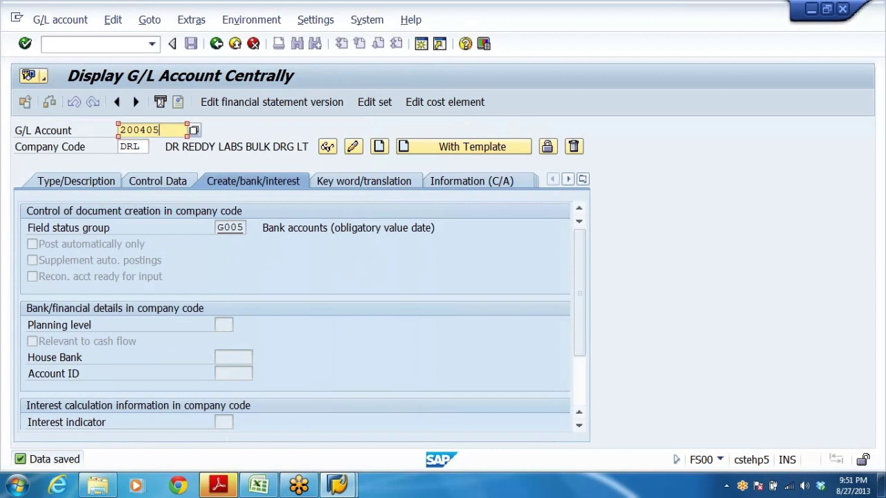
- Switch to the Excel workbook, review the accounts under ADMIN EXP GRP and copy the OFFICE RENT number 400301
key("alt+Tab")
left_click(105, 356)
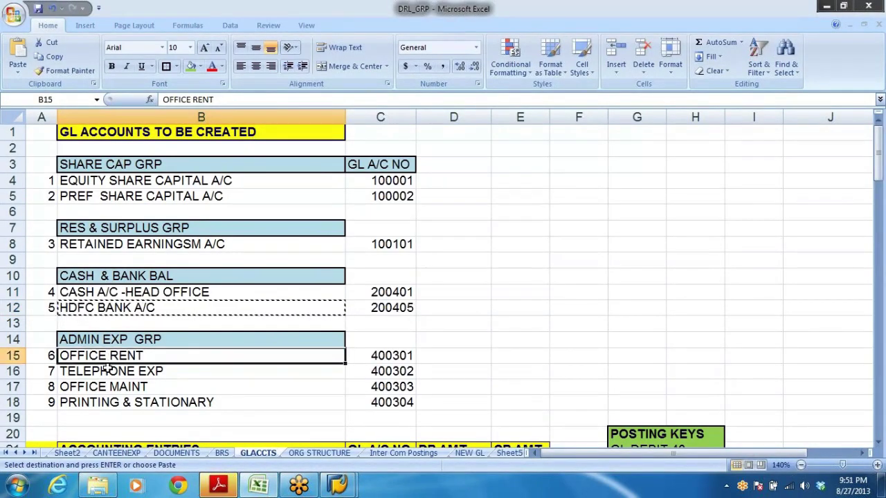
left_click(108, 372)
left_click(110, 386)
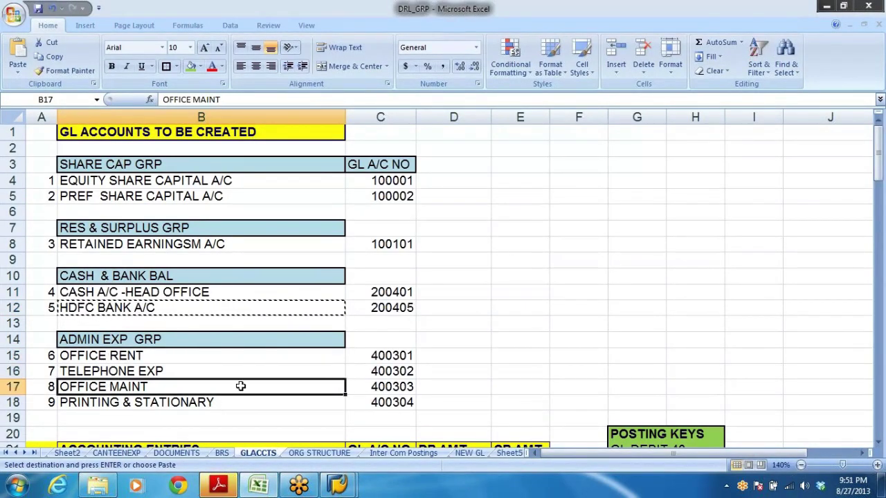
key("alt+Tab")
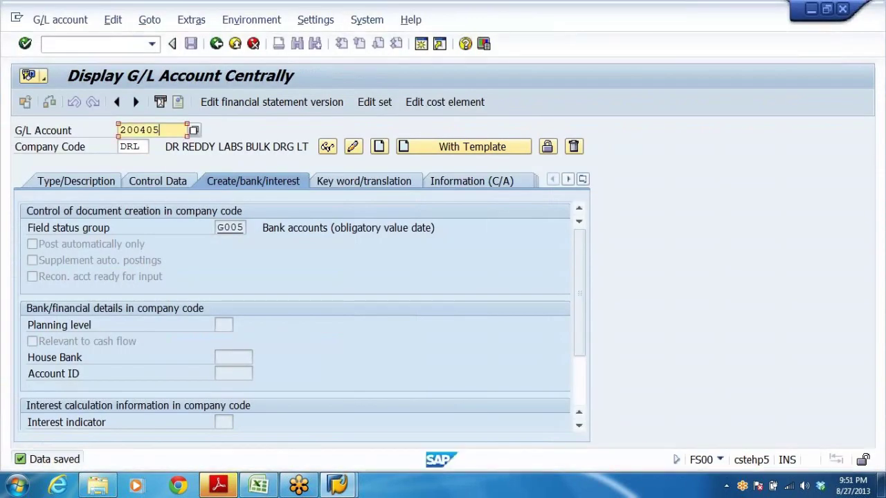
key("alt+Tab")
left_click(396, 361)
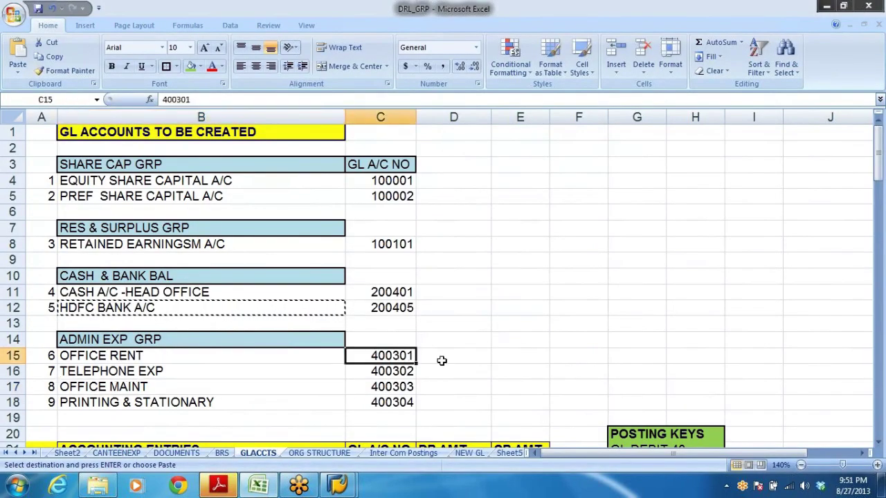
key("ctrl+c")
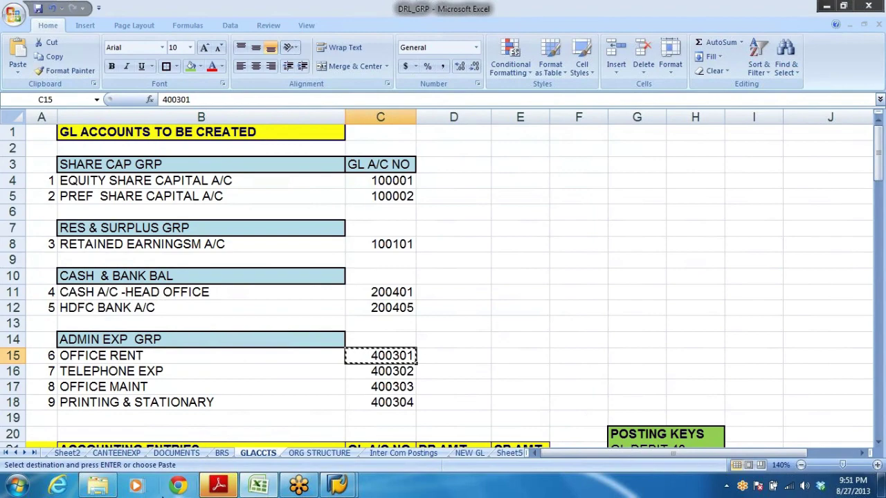
- On the ACC GRP sheet of the workbook, check the ADMINISTRATIVE EXP group and its number range under EXPENDITURE
left_click(260, 486)
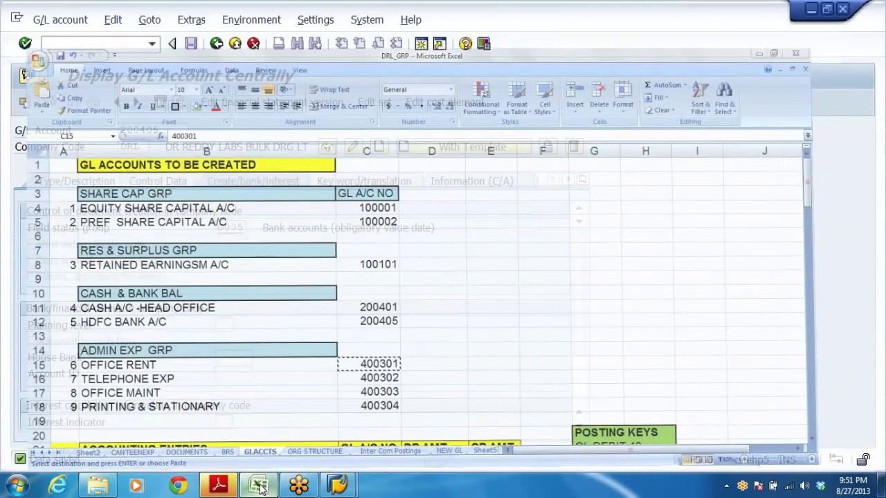
left_click(259, 486)
left_click(6, 452)
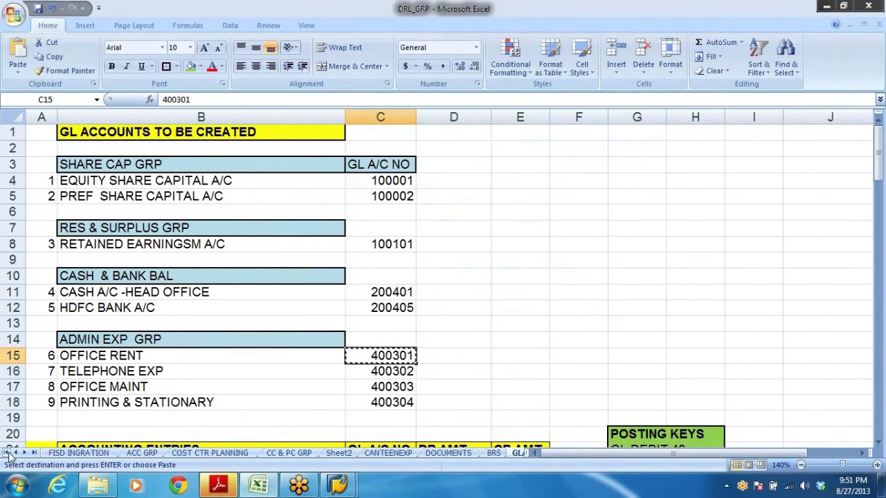
left_click(152, 454)
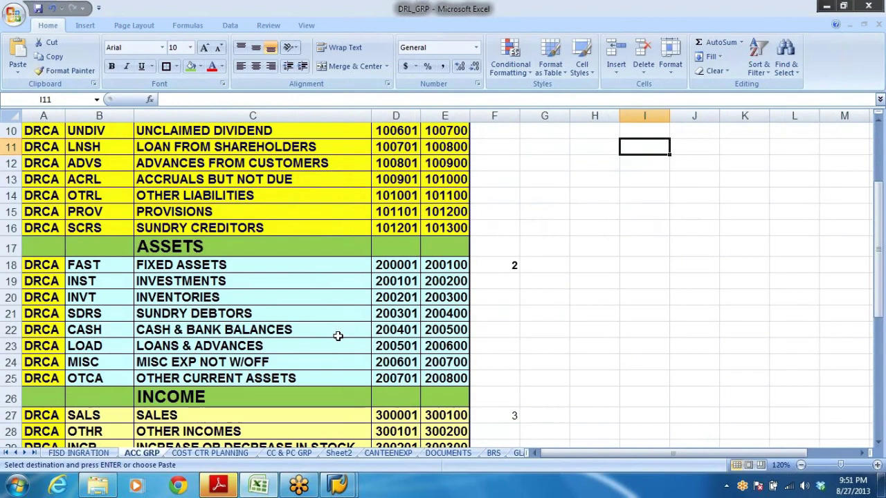
scroll(336, 336, "down", 4)
left_click(199, 274)
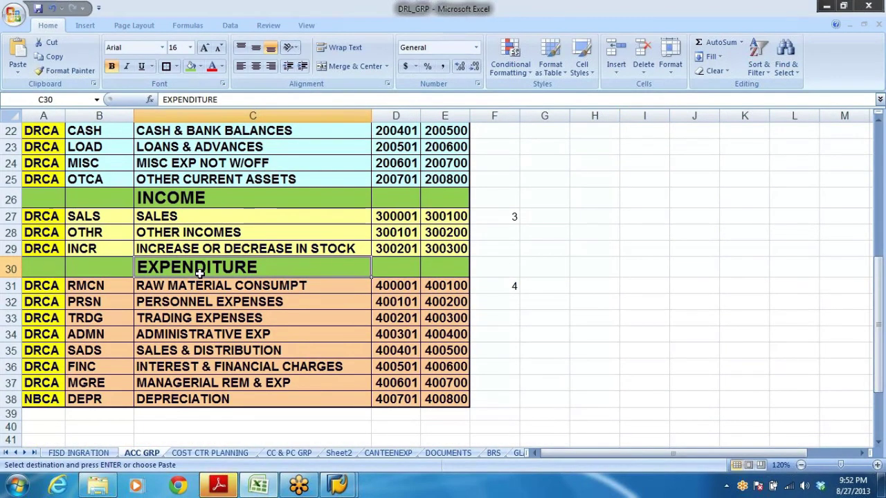
left_click(227, 335)
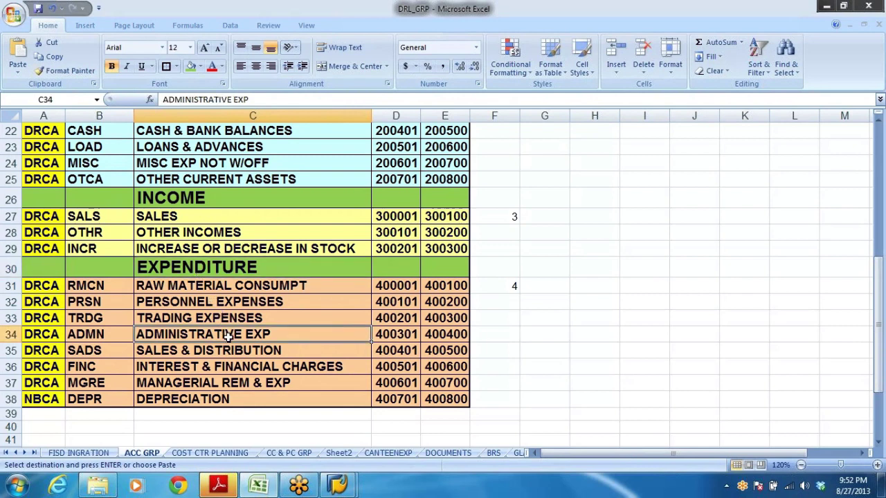
left_click(402, 331)
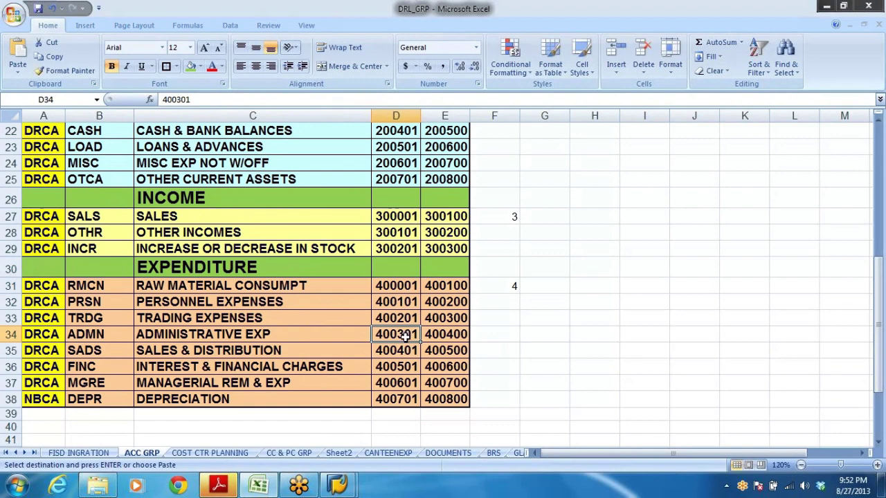
- Switch back to SAP, enter 400301 as the G/L account and start creating it without a template
key("alt+Tab")
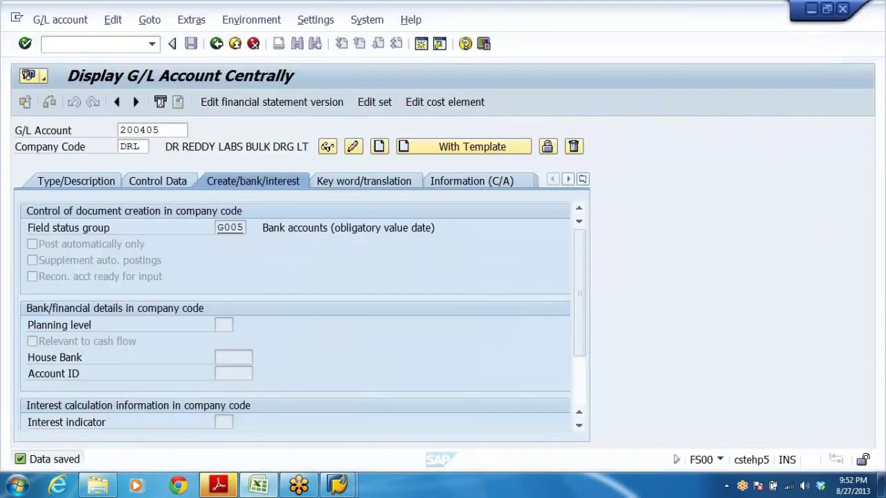
key("ctrl+v")
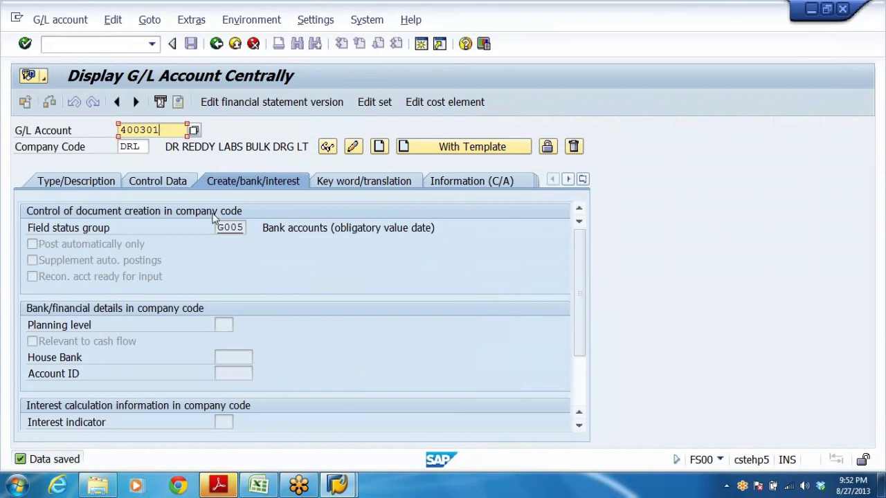
left_click(380, 147)
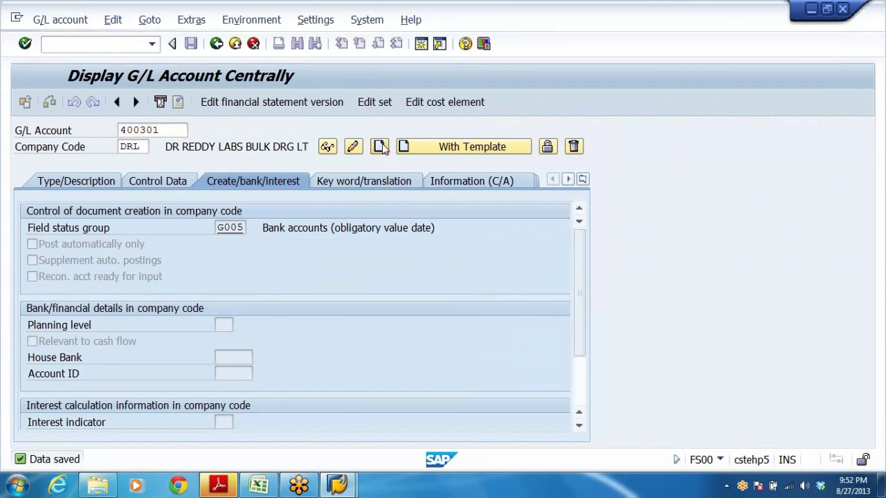
- Assign account 400301 to the ADMINISTRATIVE EXP account group and classify it as a P&L statement account
left_click(86, 183)
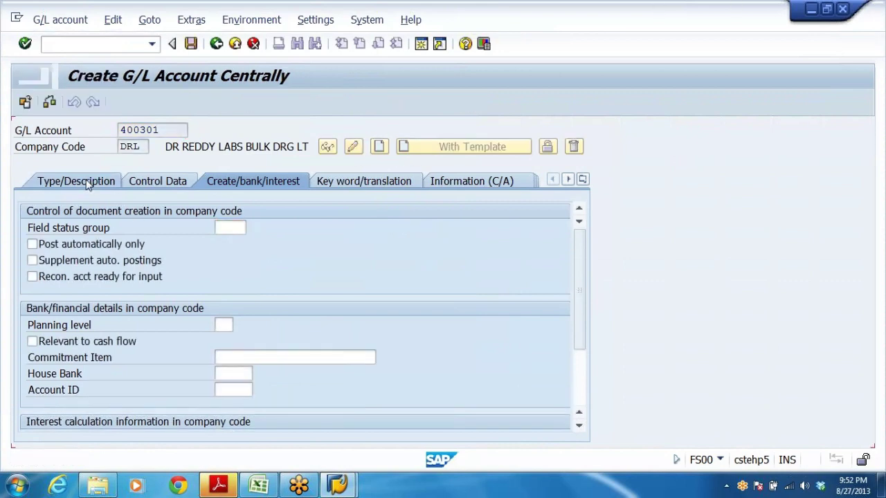
left_click(410, 231)
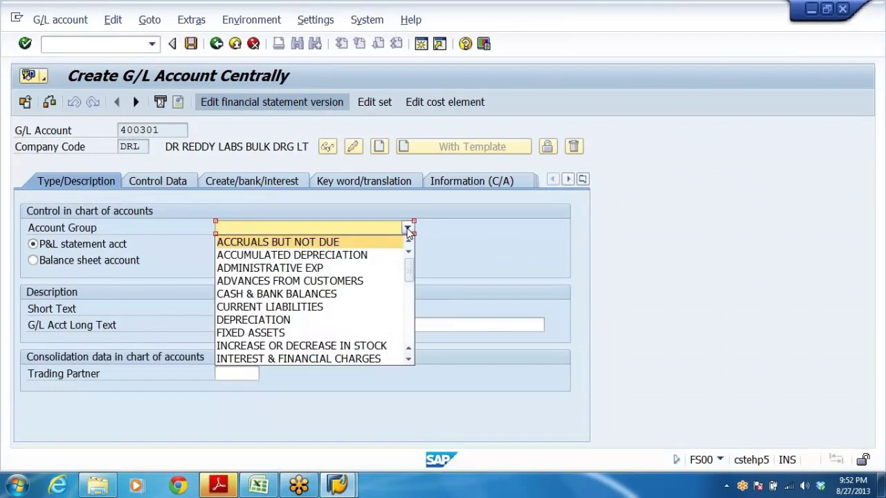
left_click(289, 270)
left_click(64, 249)
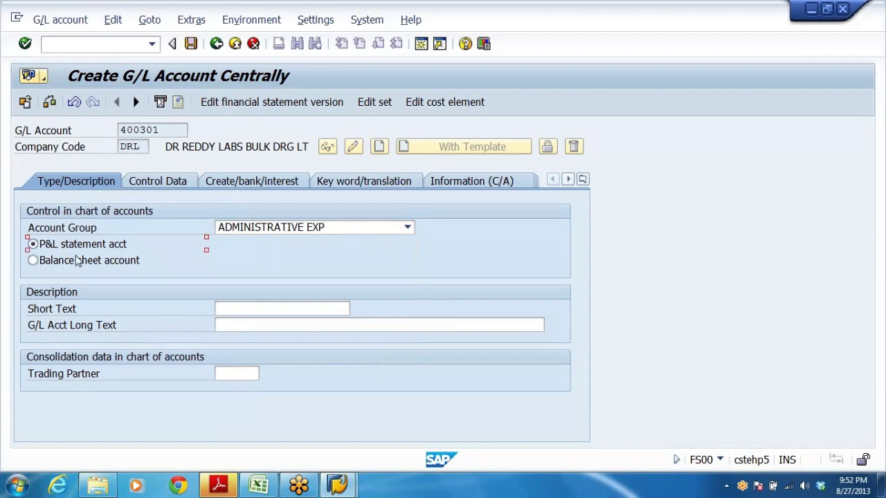
- Enter OFFICE RENT as both the short text and the G/L account long text of account 400301
left_click(305, 309)
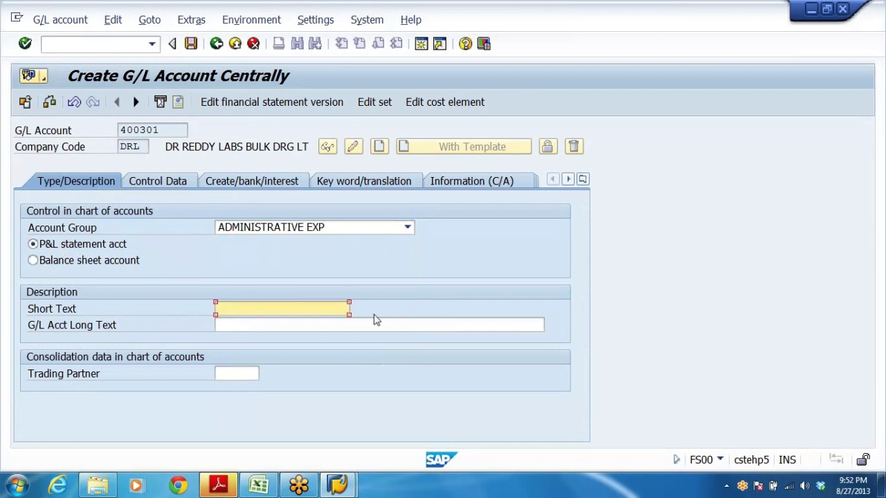
type("OFF")
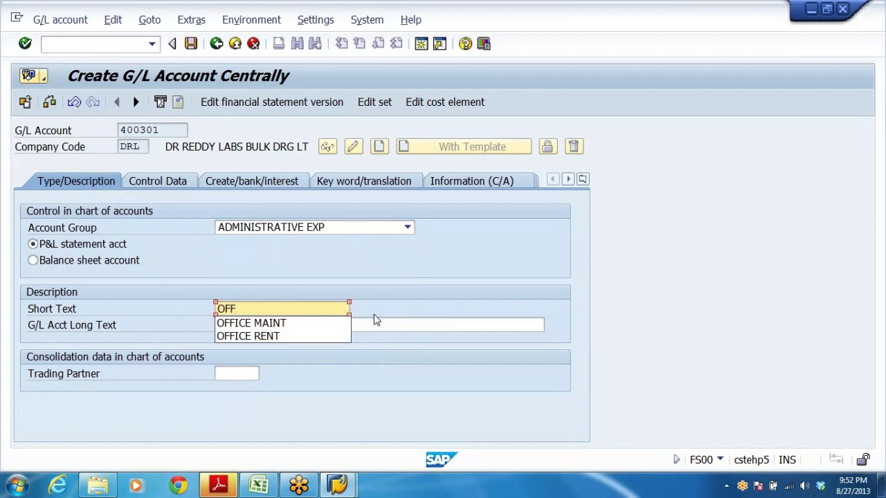
left_click(266, 337)
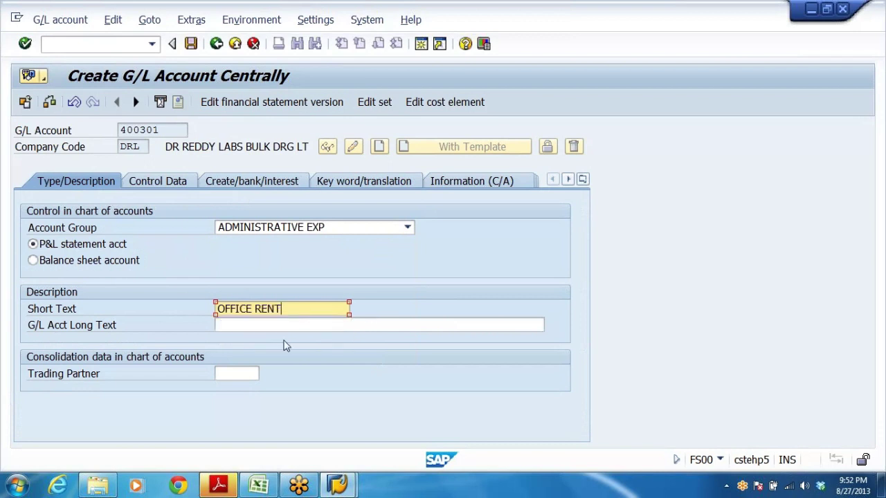
key("ctrl+a")
key("ctrl+c")
key("Tab")
key("ctrl+v")
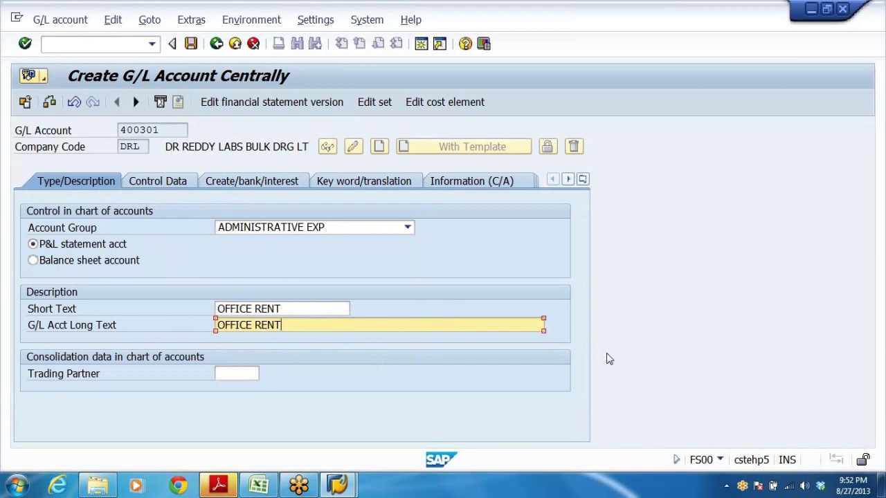
- In the control data of account 400301, enable line item display and set the sort key to 001
left_click(159, 182)
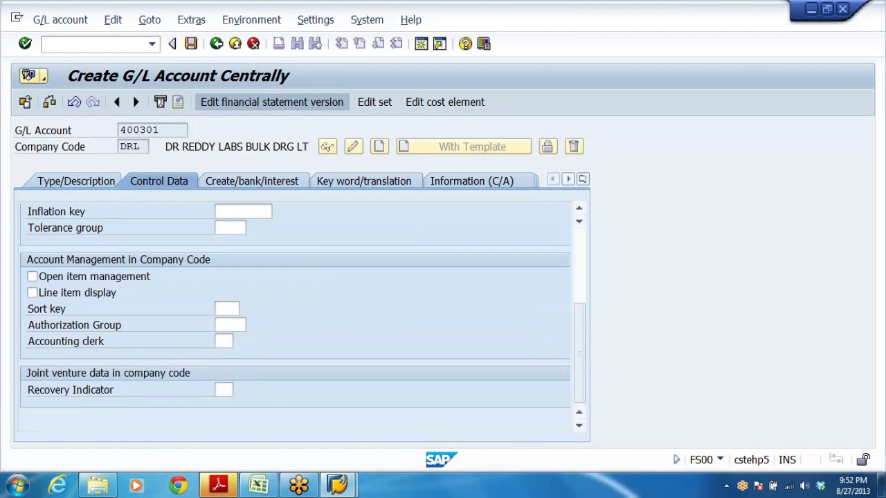
left_click_drag(580, 338, 579, 213)
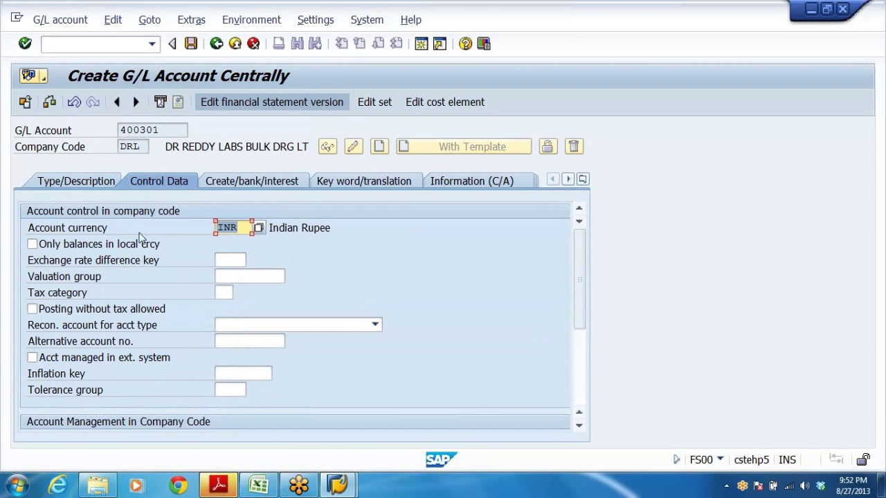
left_click_drag(585, 256, 583, 322)
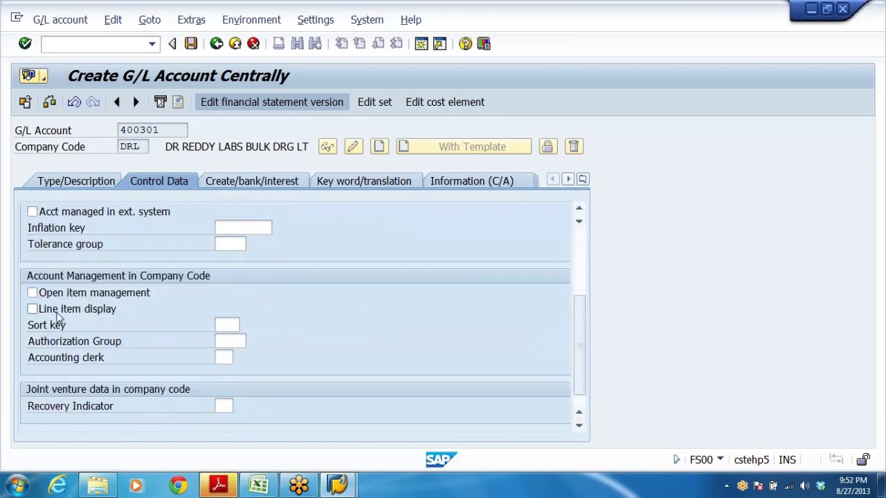
left_click(32, 309)
left_click(226, 325)
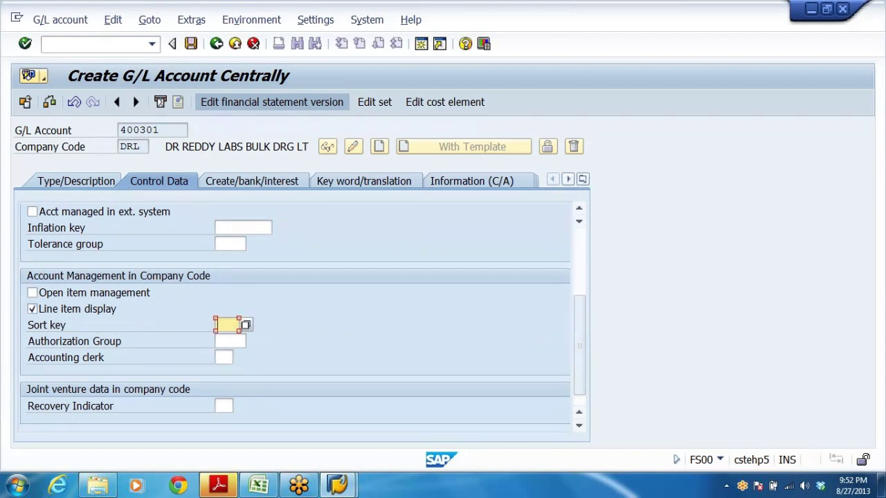
type("001")
key("Return")
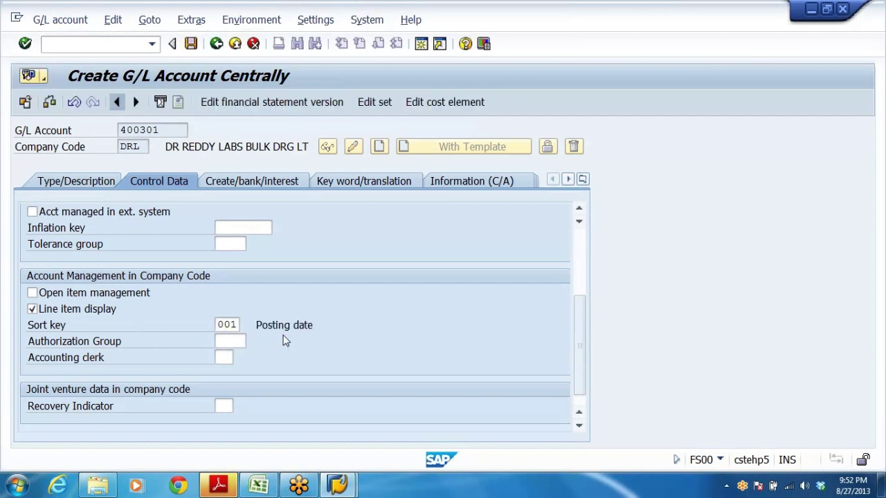
- Set the field status group to G001, save account 400301 and return to its type and description data
left_click(253, 182)
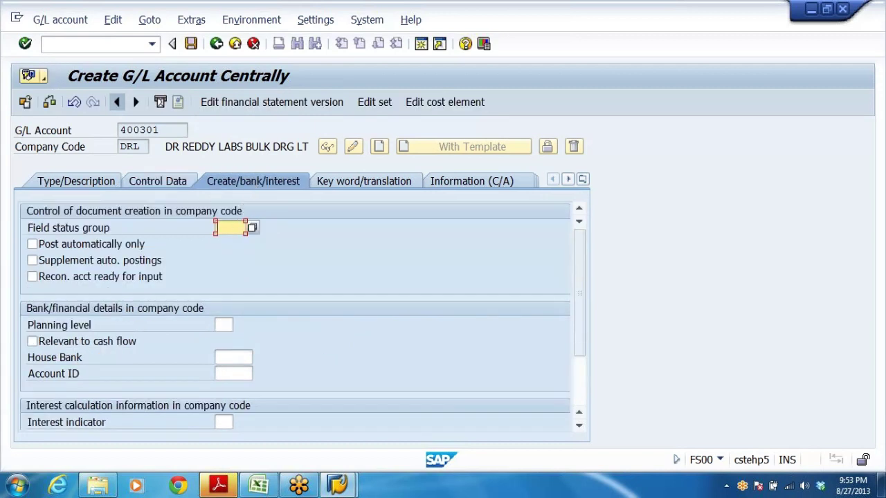
type("G")
left_click(230, 253)
key("Return")
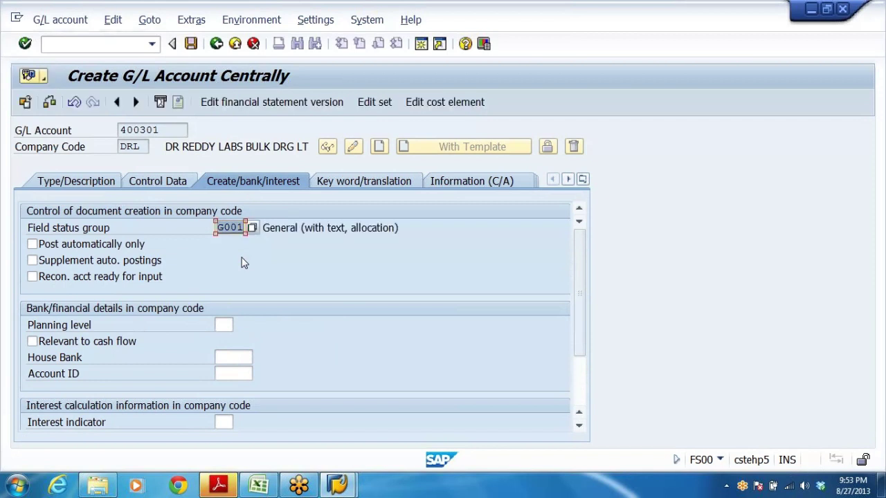
left_click(191, 43)
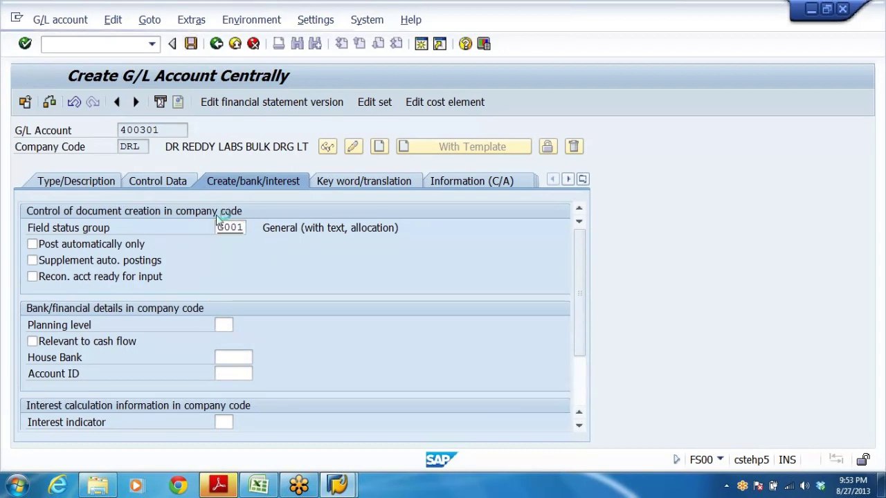
left_click(69, 182)
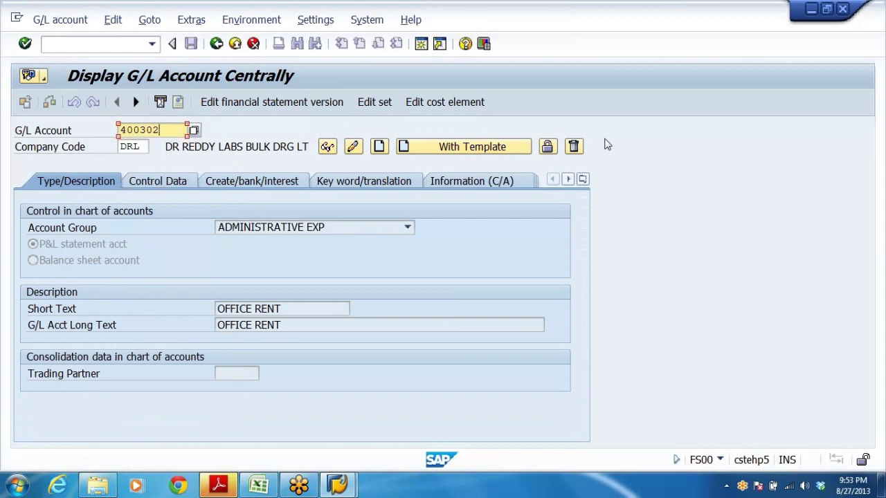
left_click(379, 147)
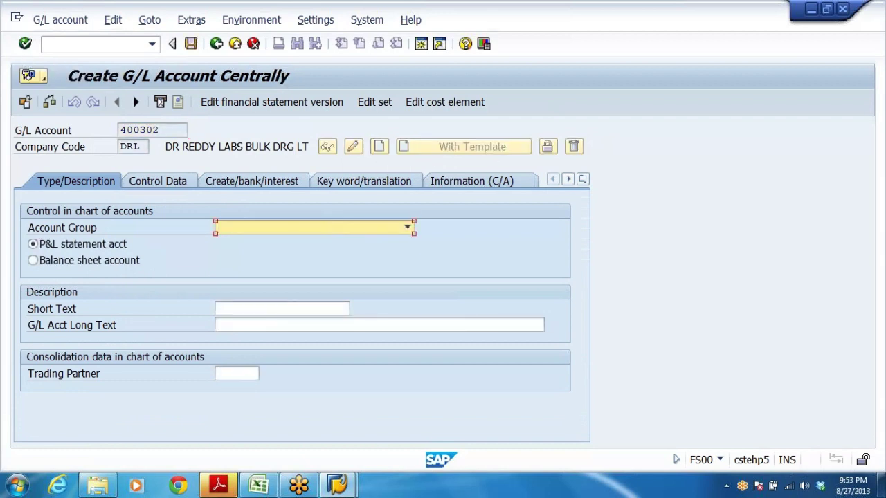
left_click(235, 43)
double_click(161, 318)
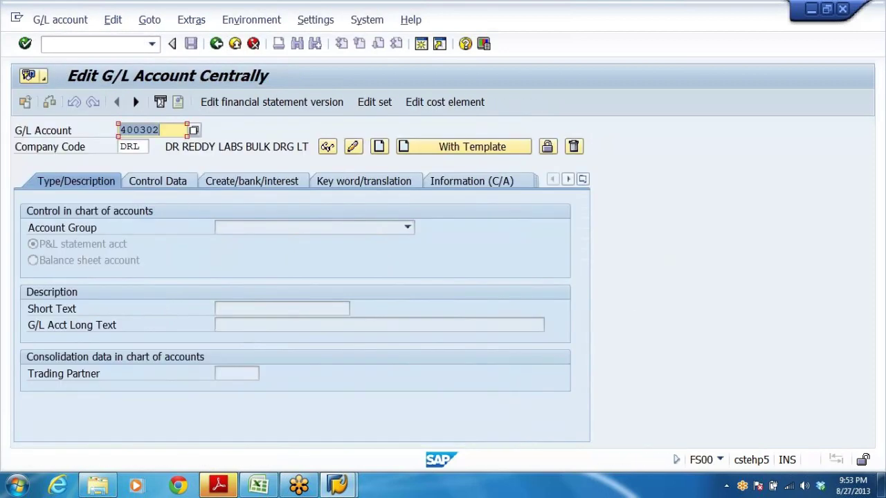
- Start creating account 400302 from a template, with 400301 in company code DRL as the reference account
left_click(440, 152)
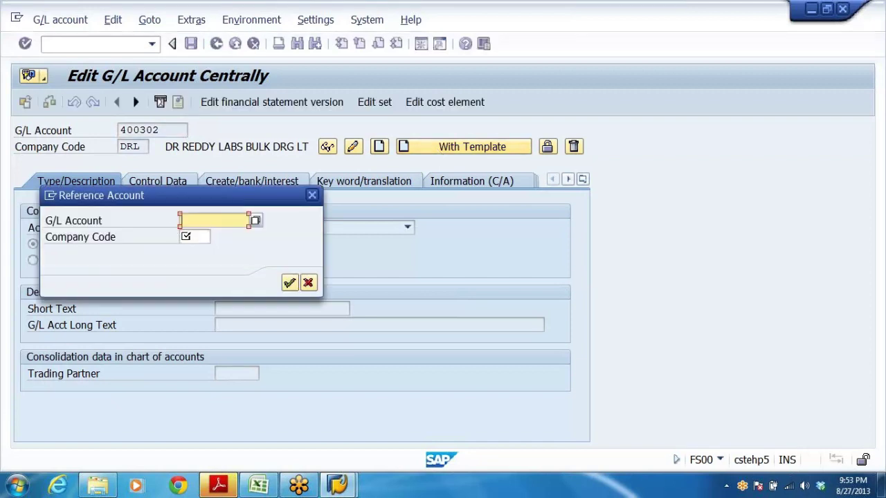
type("400301")
left_click(193, 237)
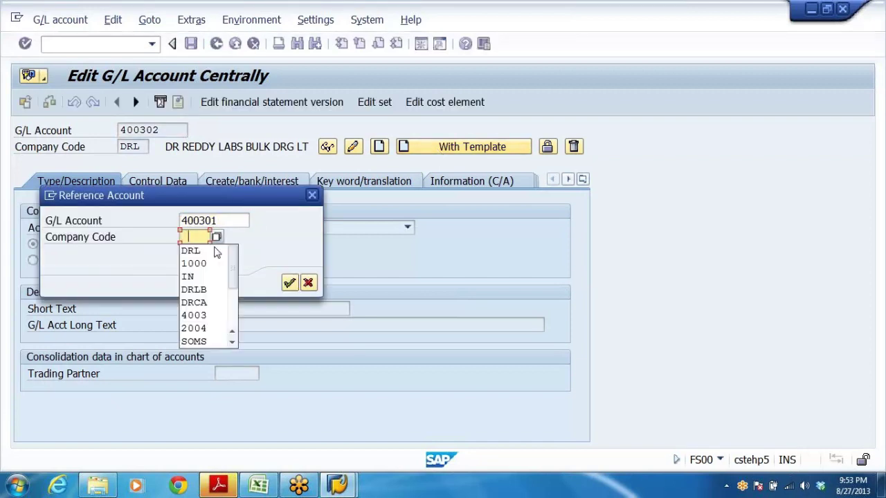
left_click(205, 253)
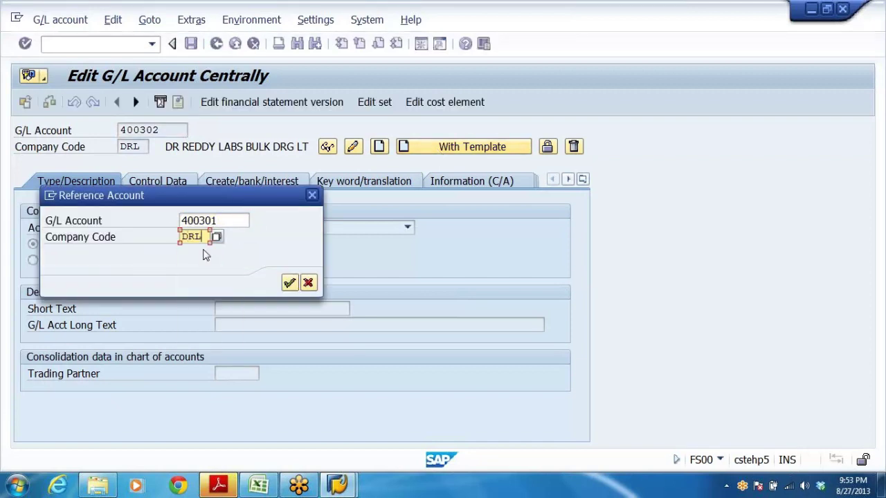
left_click(290, 282)
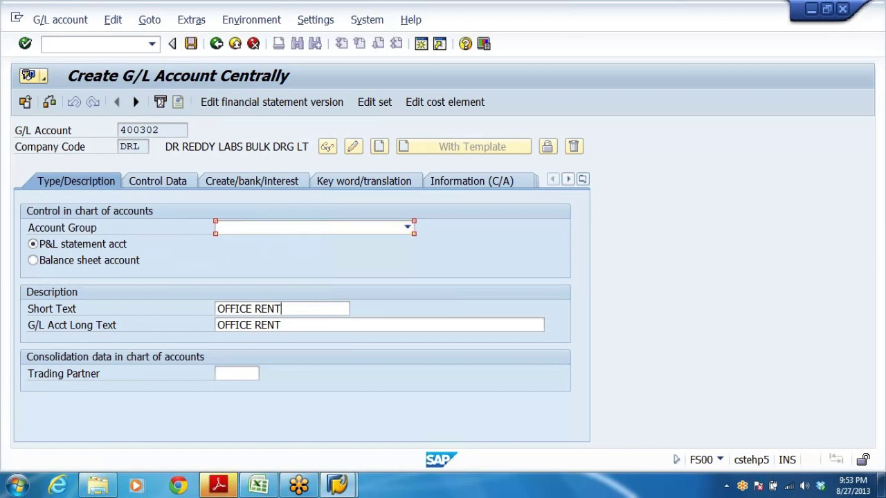
- Assign account 400302 to ADMINISTRATIVE EXP and save it with TELEPHONE EXP A/C as its short and long text
key("Tab")
key("Tab")
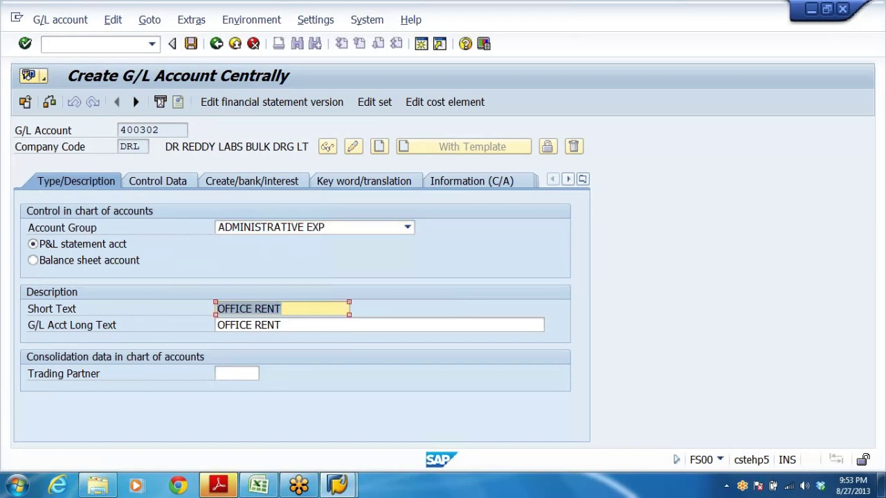
type("TELEPH")
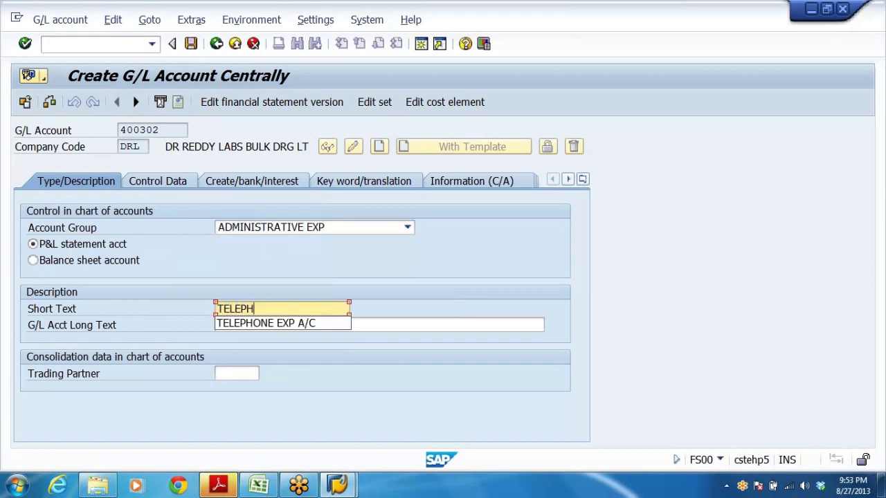
type("ONE")
left_click(303, 323)
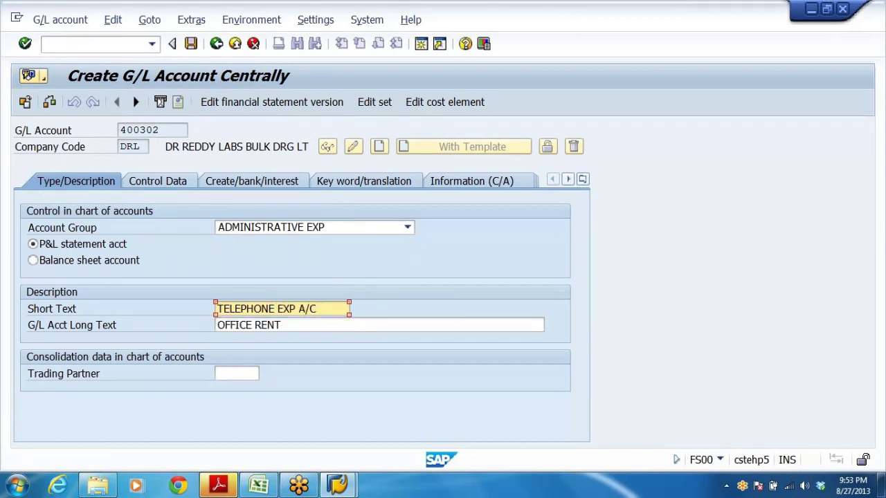
key("Tab")
type("TE")
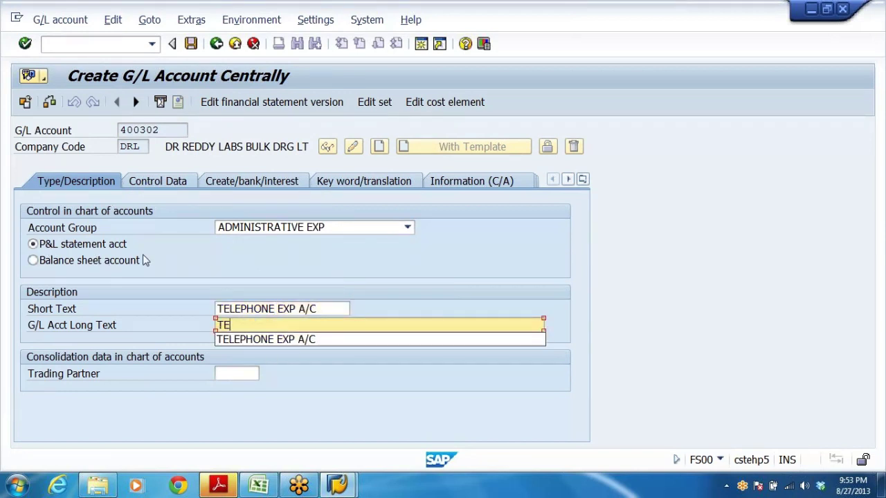
left_click(262, 345)
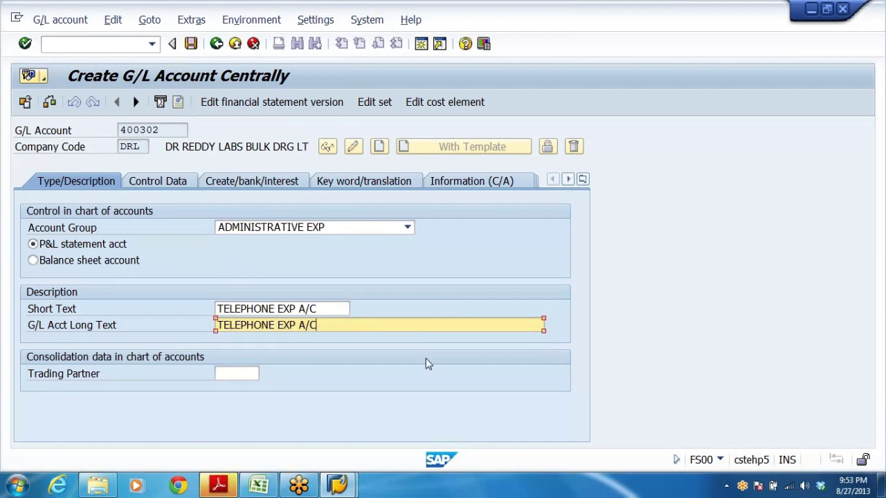
left_click(192, 44)
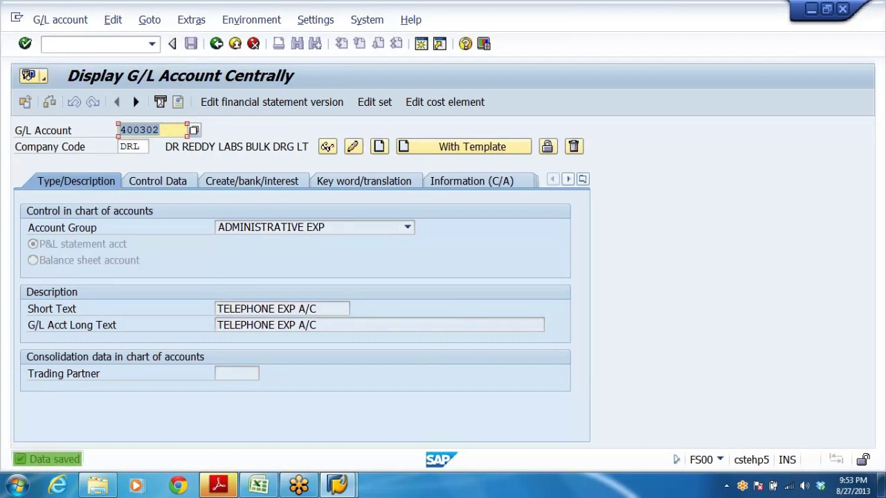
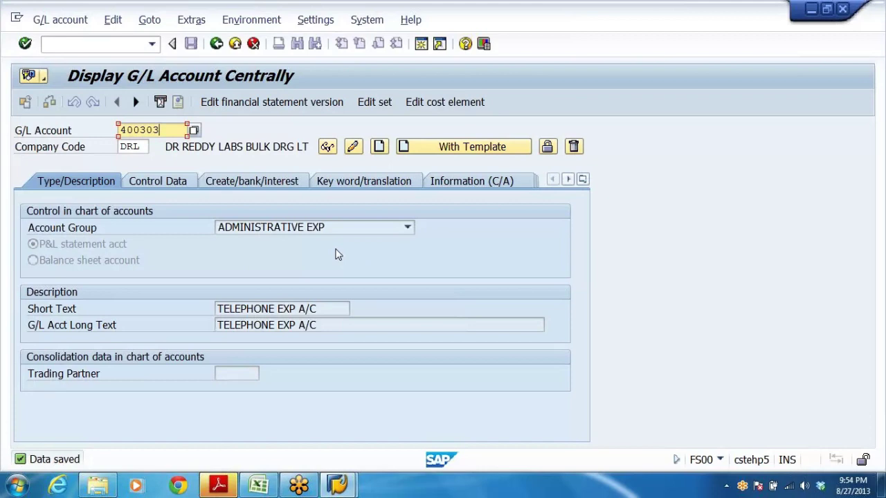
- Check the available account groups, compare the ADMINISTRATIVE EXP number range on the ACC GRP sheet in Excel, and return to SAP
left_click(408, 230)
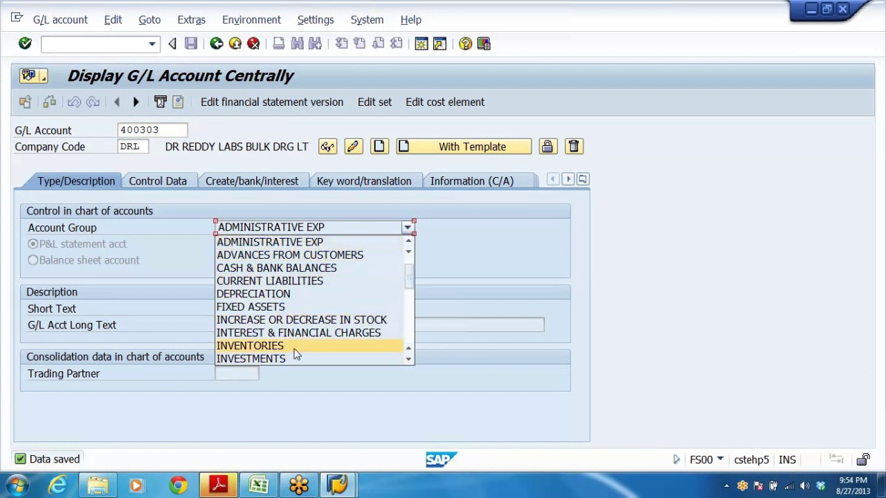
left_click(487, 235)
left_click(257, 486)
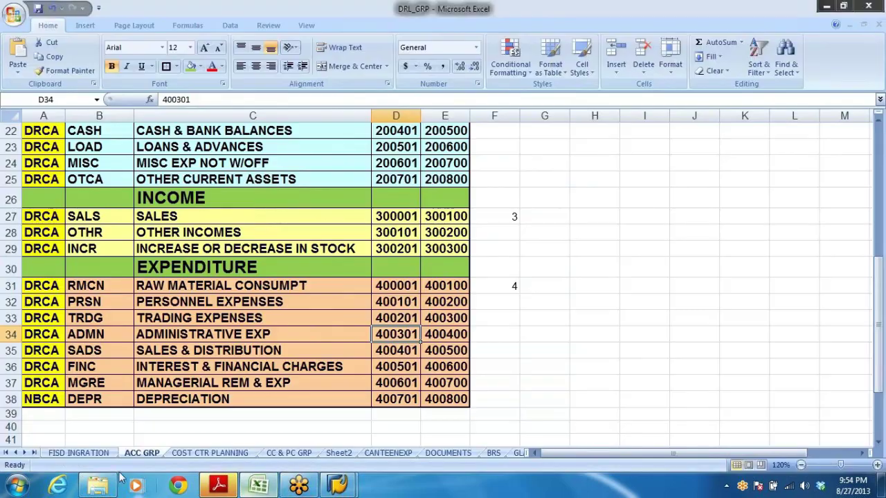
left_click(253, 338)
scroll(289, 344, "up", 4)
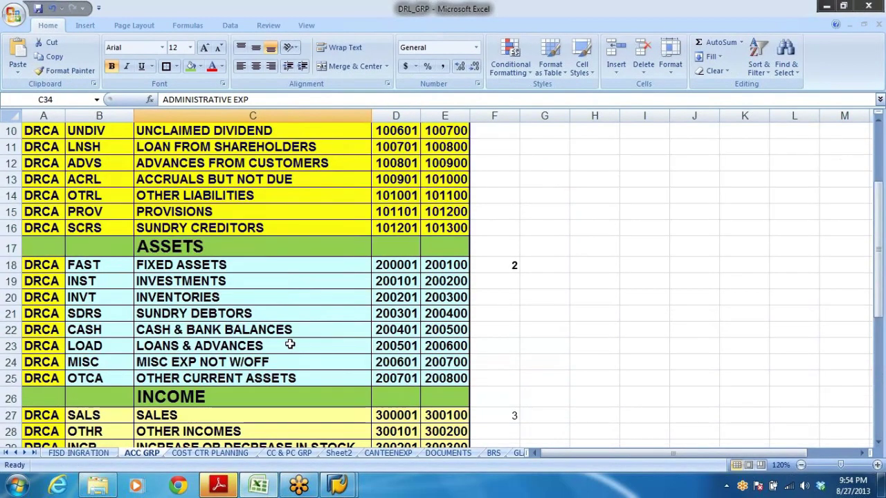
scroll(290, 344, "down", 5)
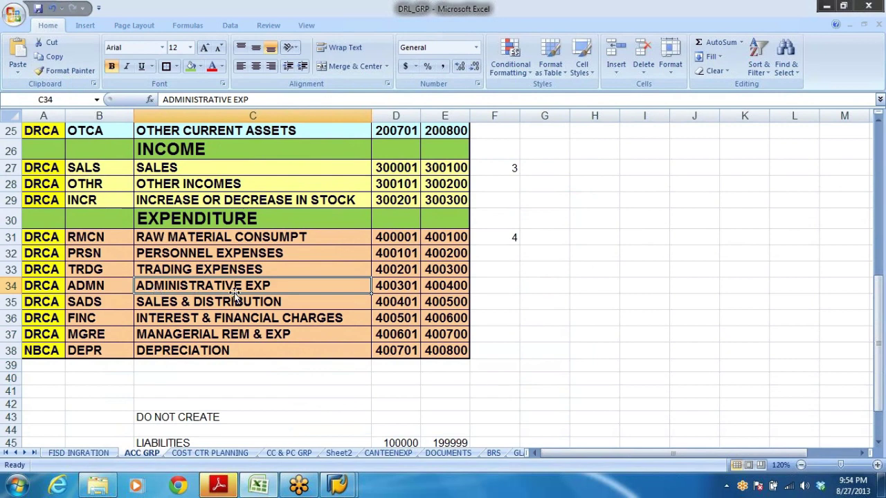
left_click(418, 288)
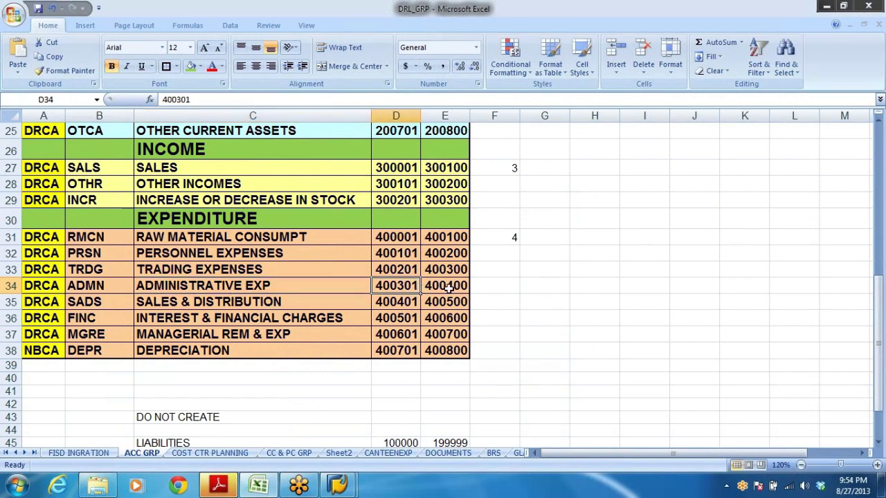
left_click(449, 288)
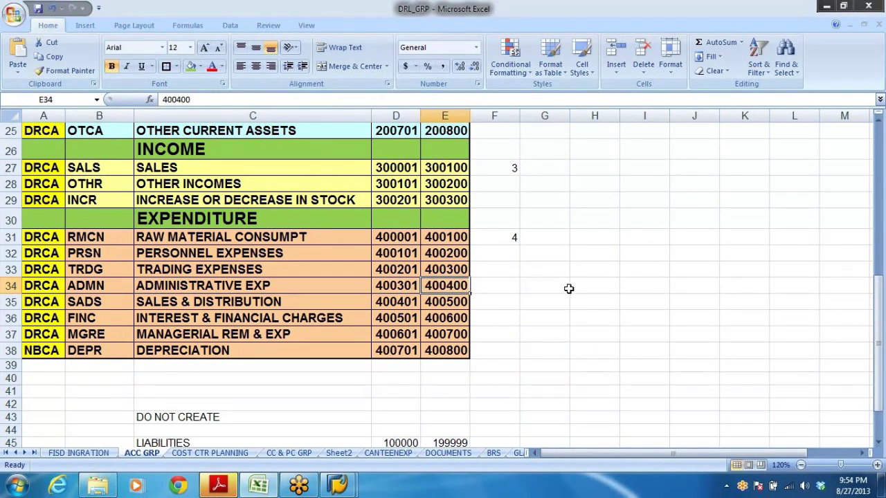
left_click(402, 286)
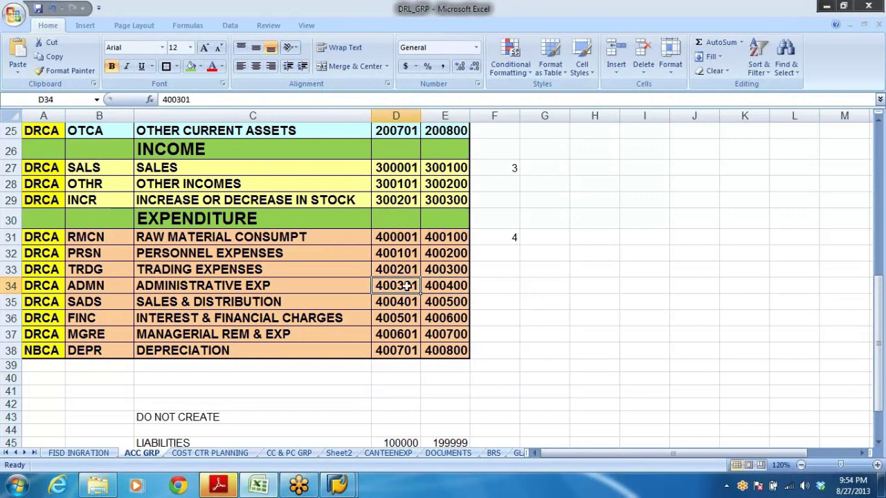
left_click_drag(406, 286, 497, 287)
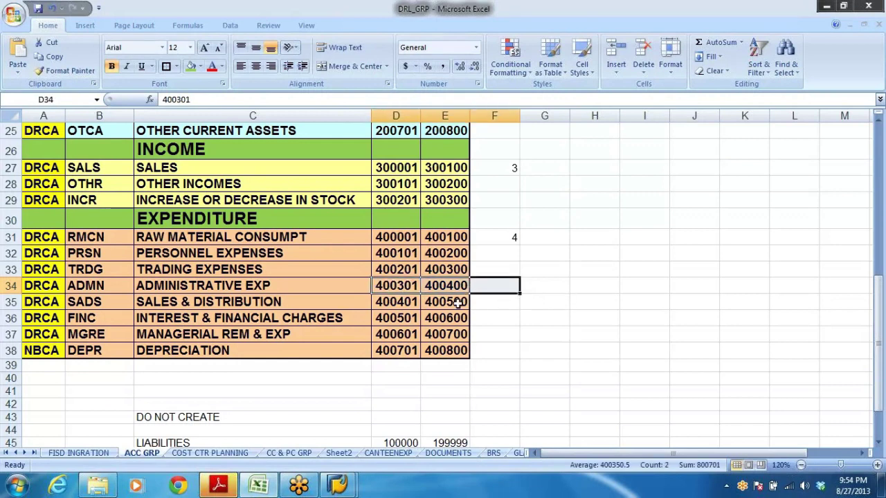
left_click(408, 286)
key("alt+Tab")
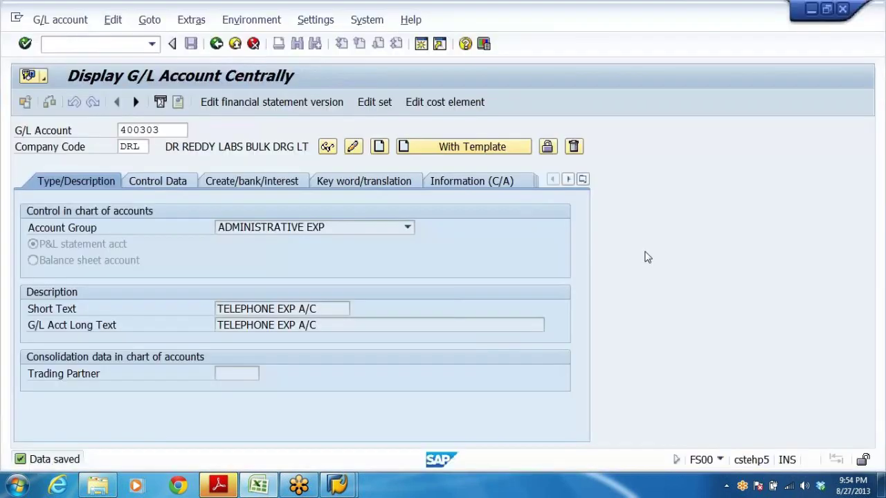
- Look up the existing G/L accounts in chart of accounts DRL and pick 400301, OFFICE RENT, as the account number
double_click(173, 130)
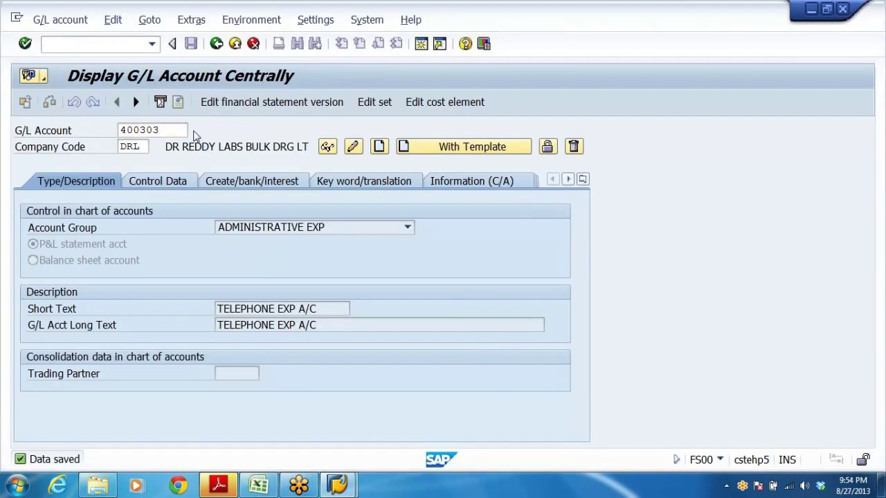
key("F4")
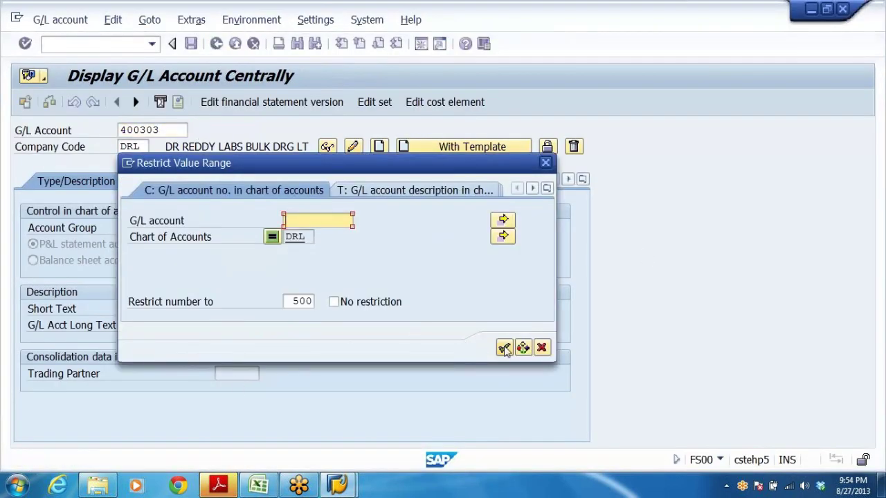
left_click(504, 348)
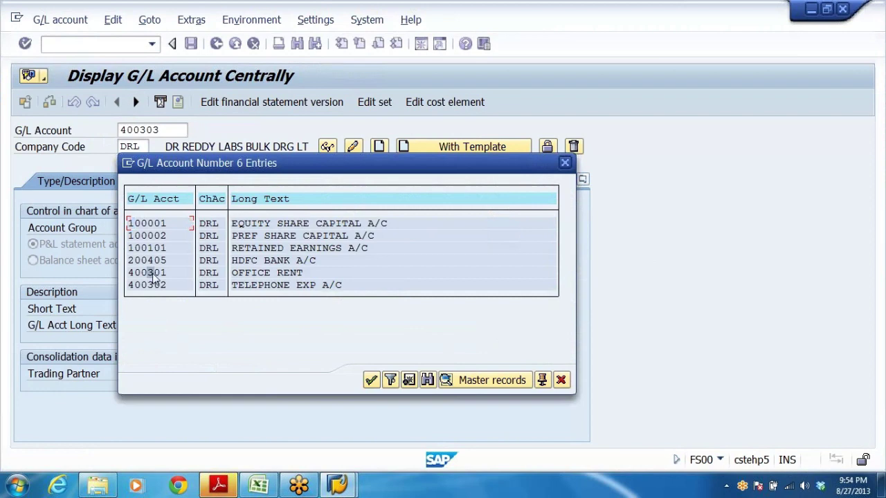
left_click(254, 272)
left_click(371, 380)
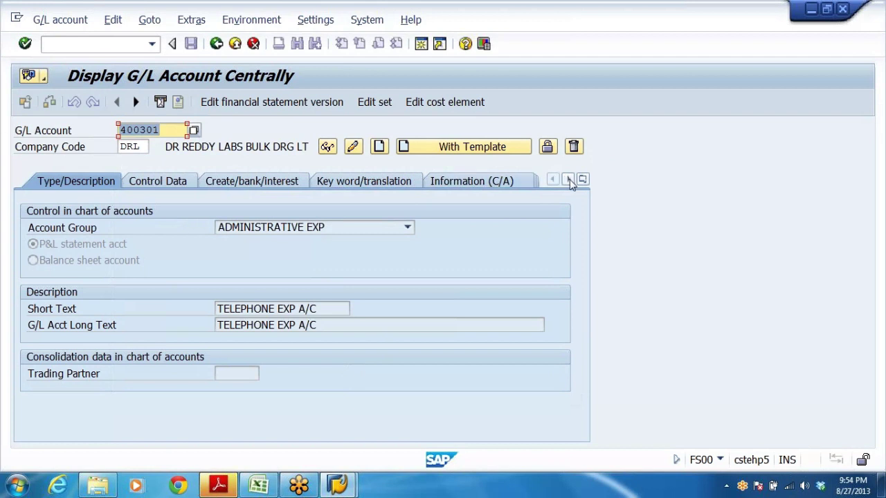
- Start creating G/L account 400303 from a template, with 400301 in company code DRL as the reference account
left_click(162, 130)
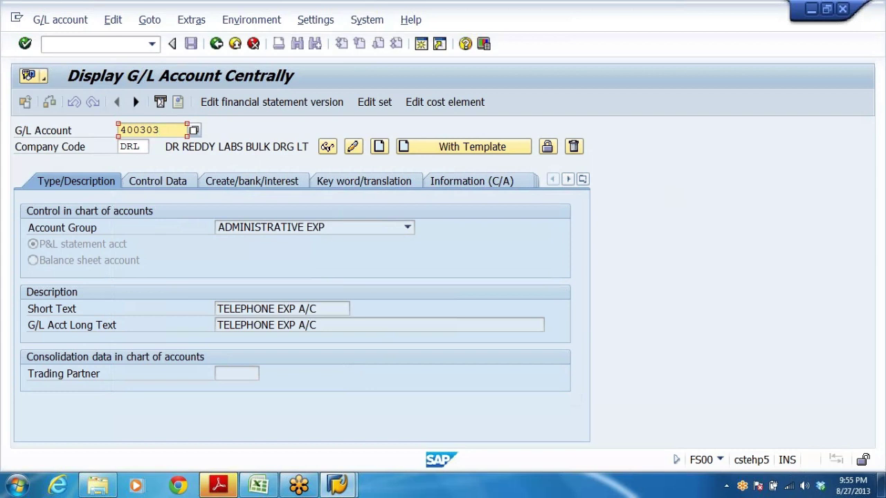
key("F8")
type("400301")
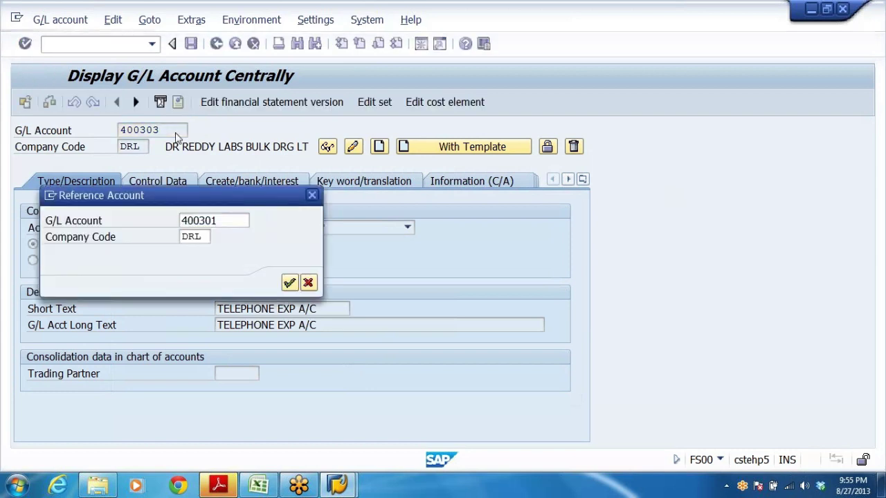
key("Return")
- Change the short text and long text of account 400303 to OFFICE MAINT and save the account
left_click_drag(284, 309, 216, 310)
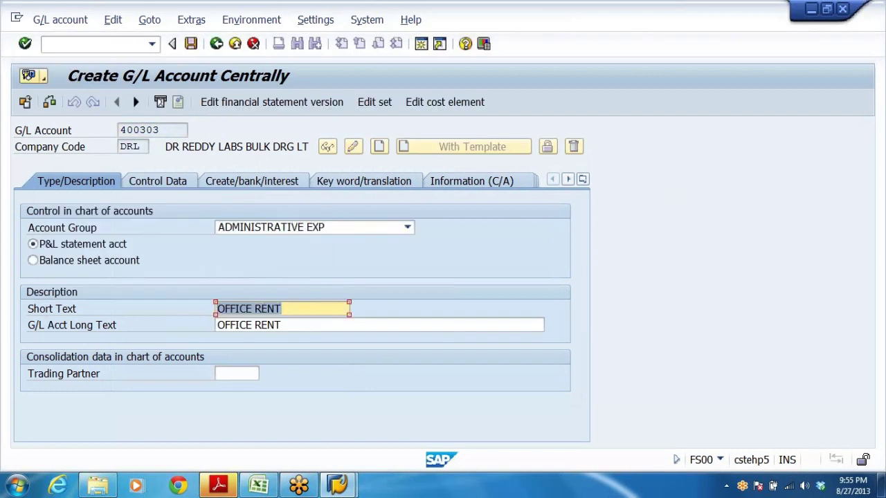
left_click(281, 309)
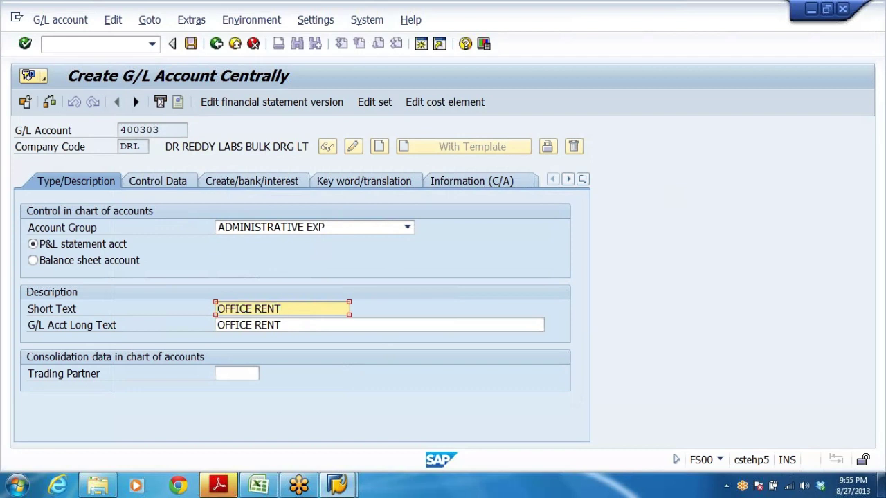
key("BackSpace")
key("BackSpace")
key("BackSpace")
key("BackSpace")
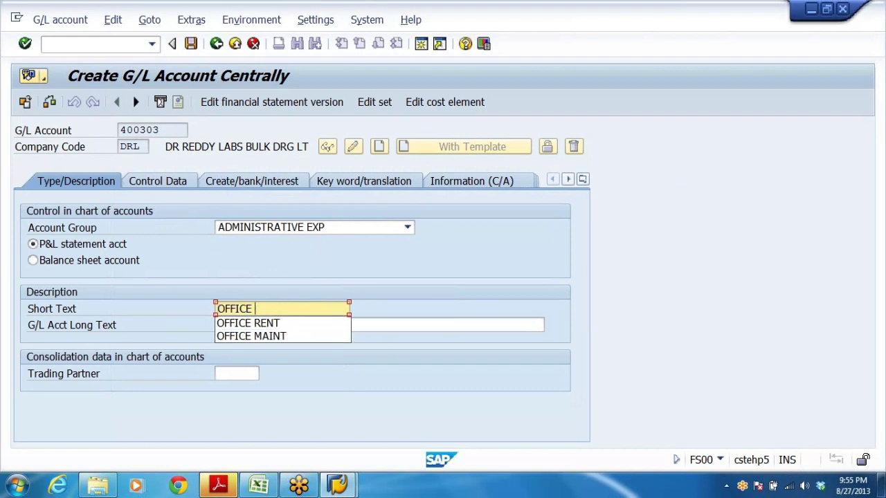
left_click(287, 337)
key("shift+Home")
key("ctrl+c")
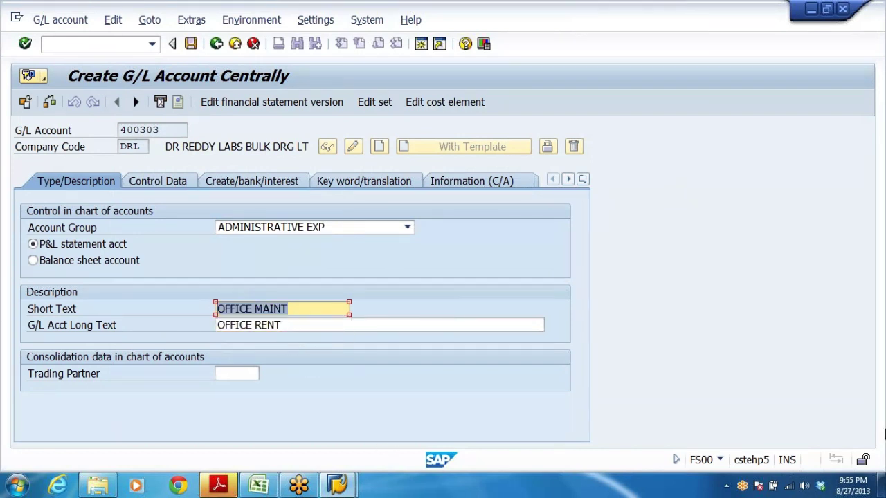
key("Tab")
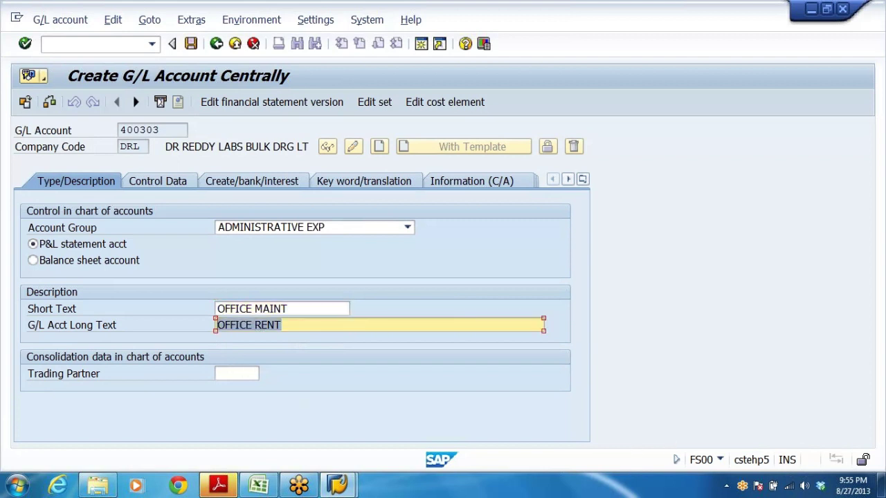
key("ctrl+v")
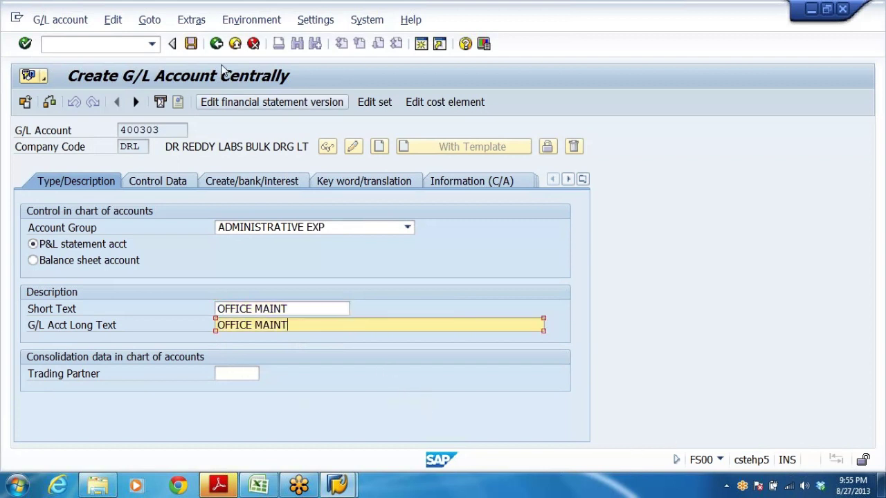
left_click(192, 45)
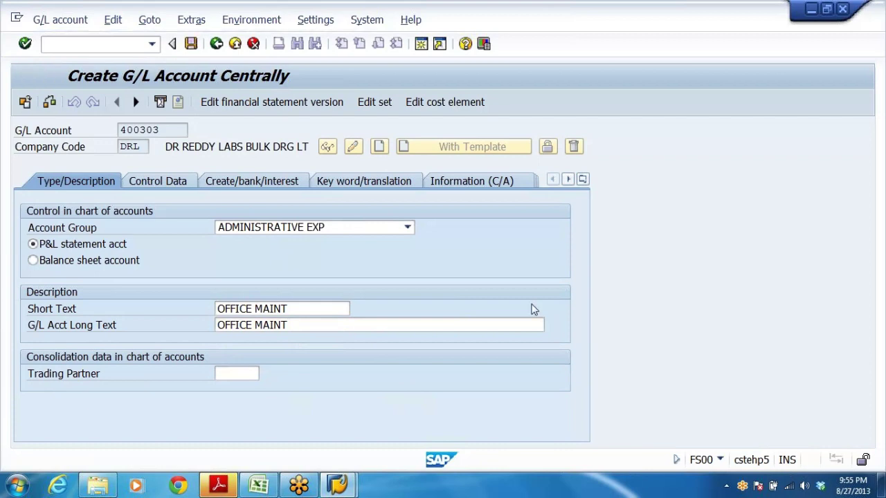
- Consult the ACC GRP sheet in Excel, return to SAP and check the available account groups for account 400303
left_click(259, 486)
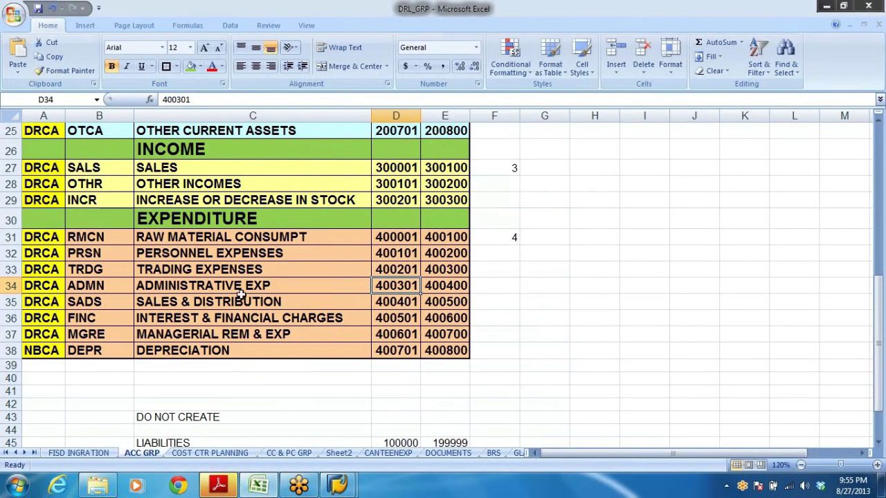
key("alt+Tab")
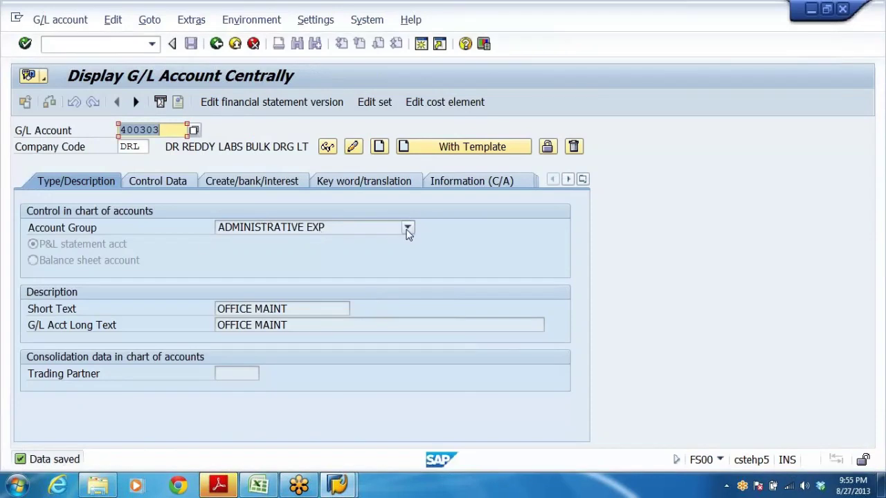
left_click(407, 229)
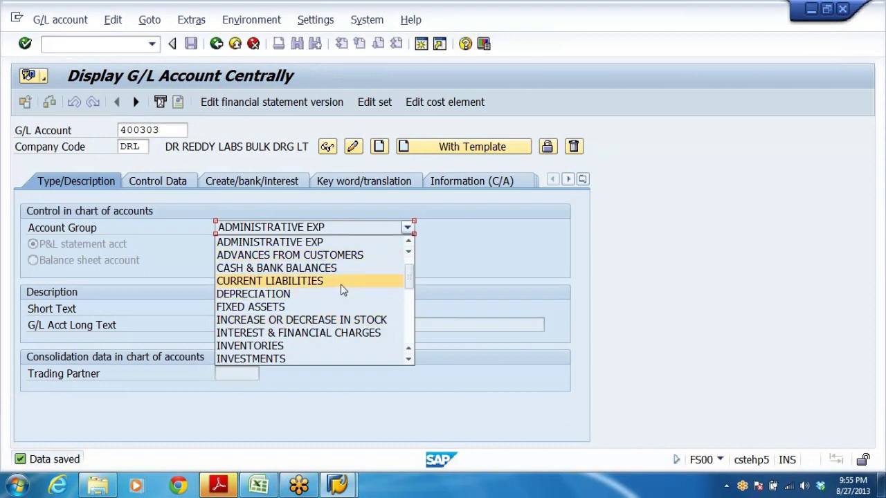
left_click(487, 248)
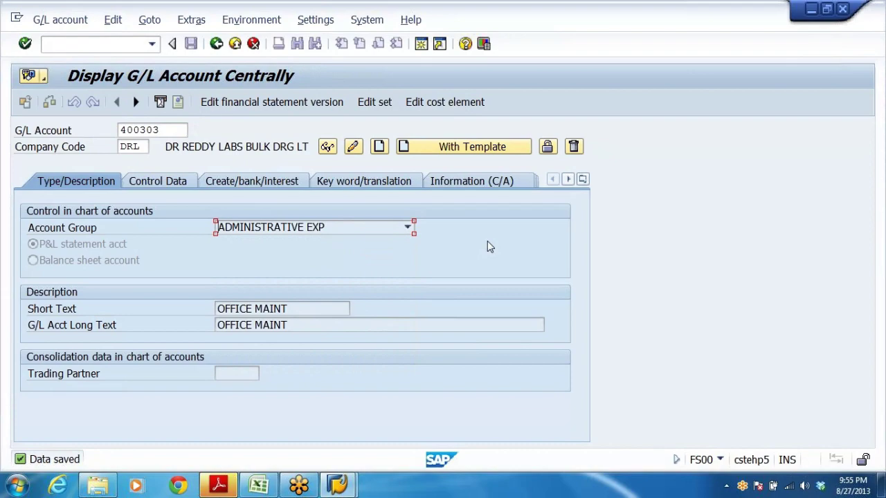
- Switch to Excel and examine the From and To account numbers of the SHARE CAPITAL group on the ACC GRP sheet
key("alt+Tab")
scroll(510, 272, "up", 8)
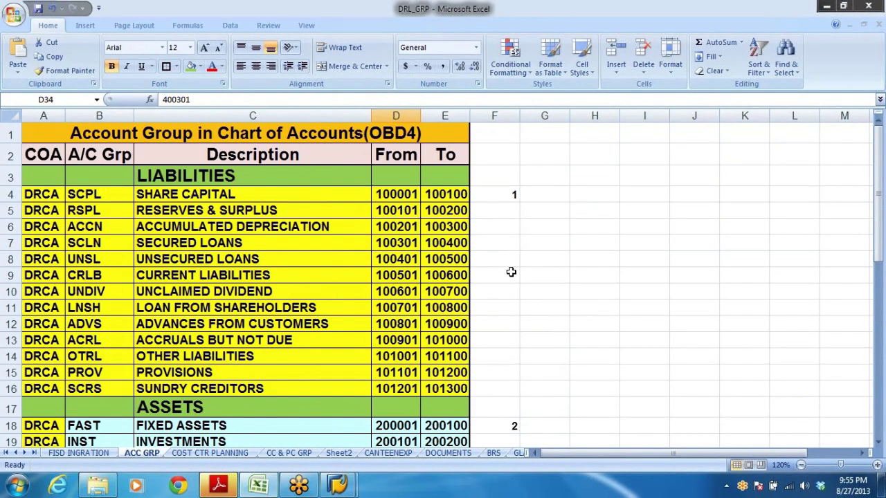
left_click(211, 323)
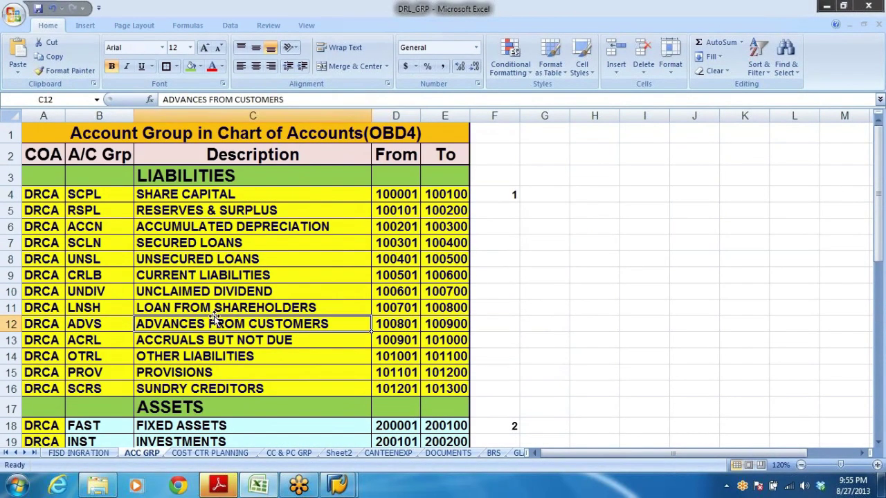
left_click(163, 195)
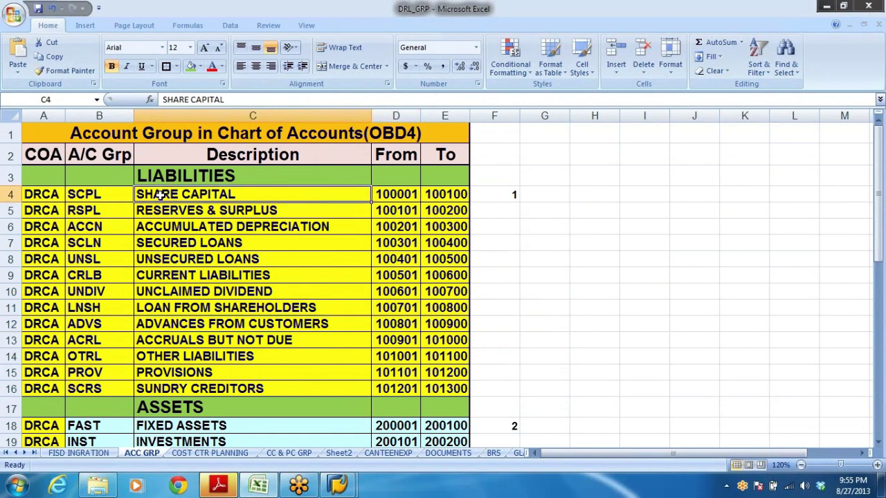
left_click(393, 197)
left_click(446, 195)
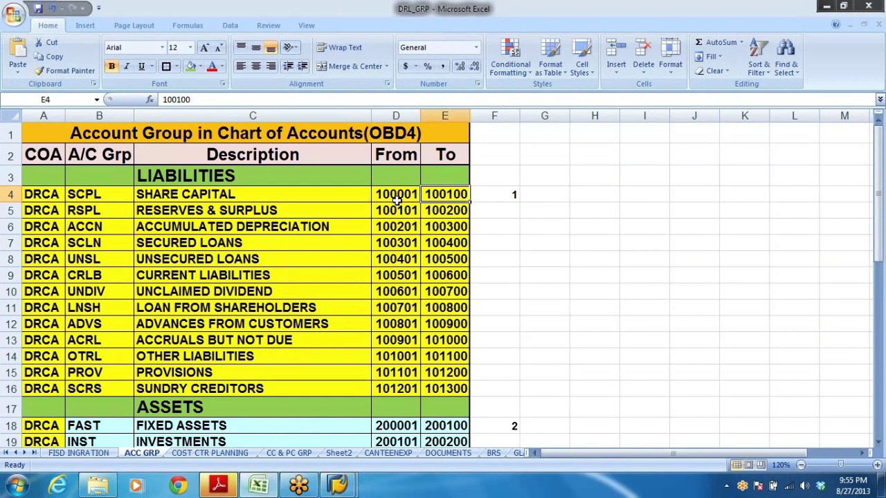
left_click_drag(394, 198, 468, 196)
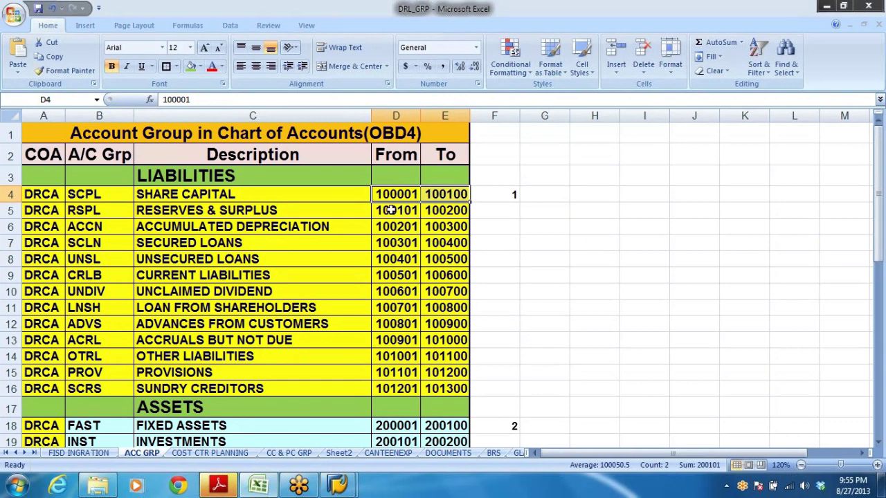
left_click(450, 193)
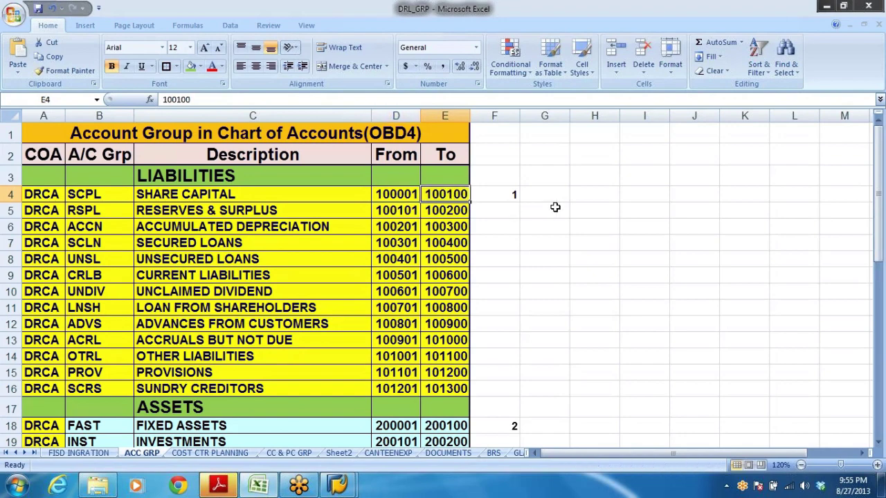
- Examine the number range of the ADMINISTRATIVE EXP group on the ACC GRP sheet and switch back to SAP
scroll(581, 298, "down", 8)
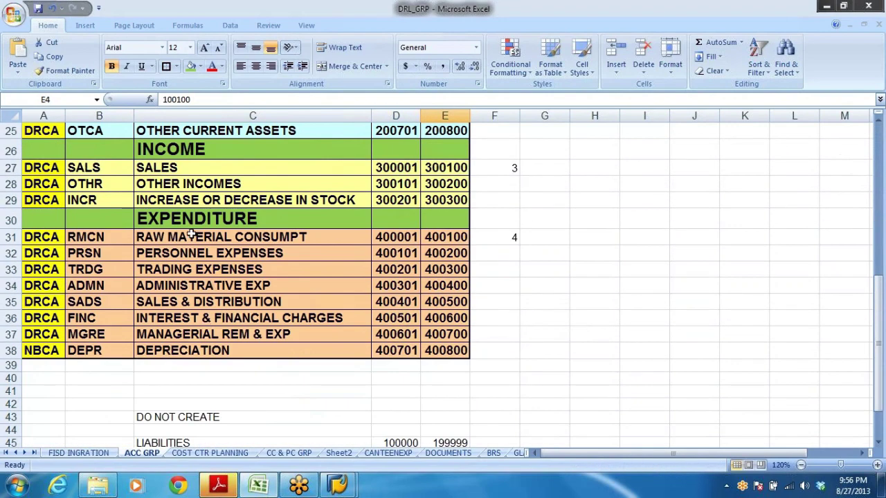
left_click(169, 287)
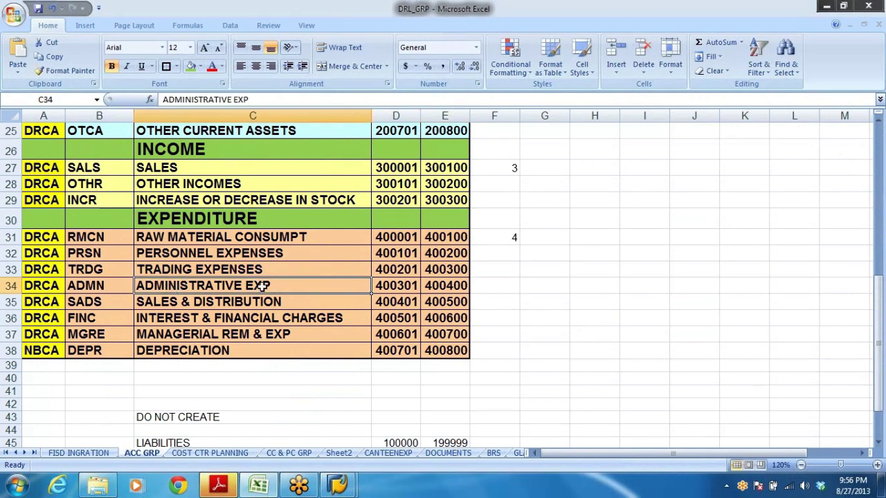
left_click(386, 286)
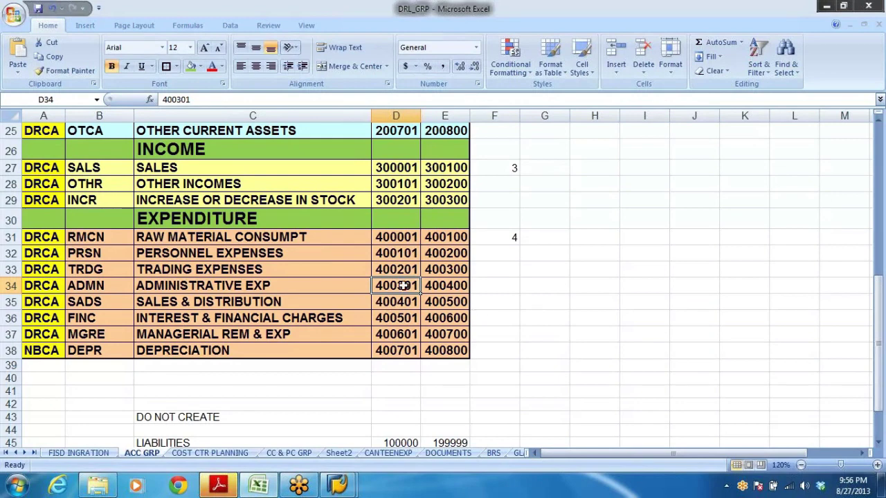
left_click(458, 290)
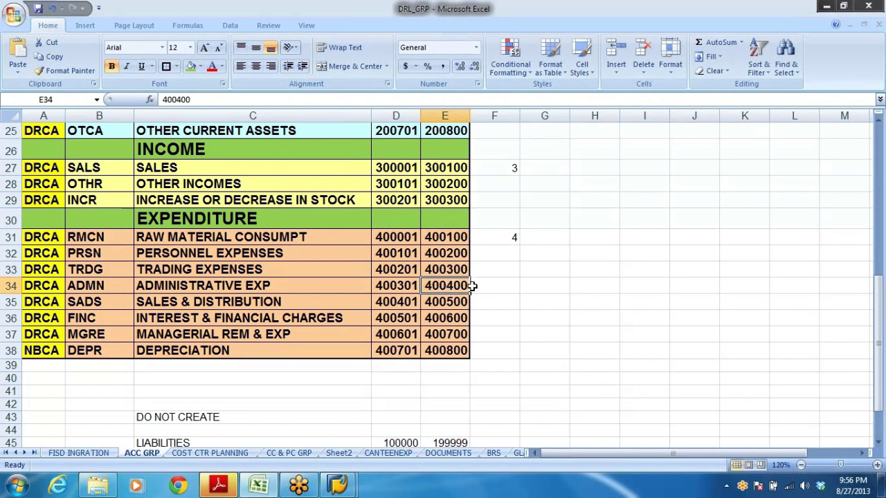
left_click(407, 286)
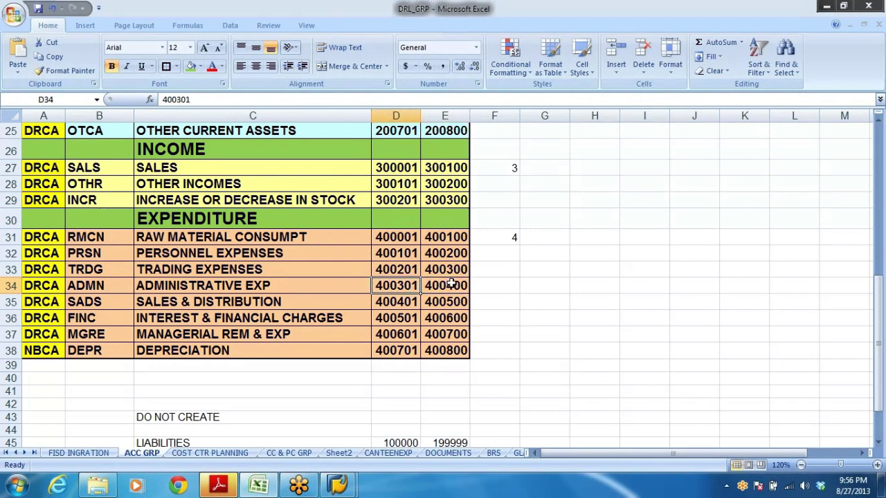
key("alt+Tab")
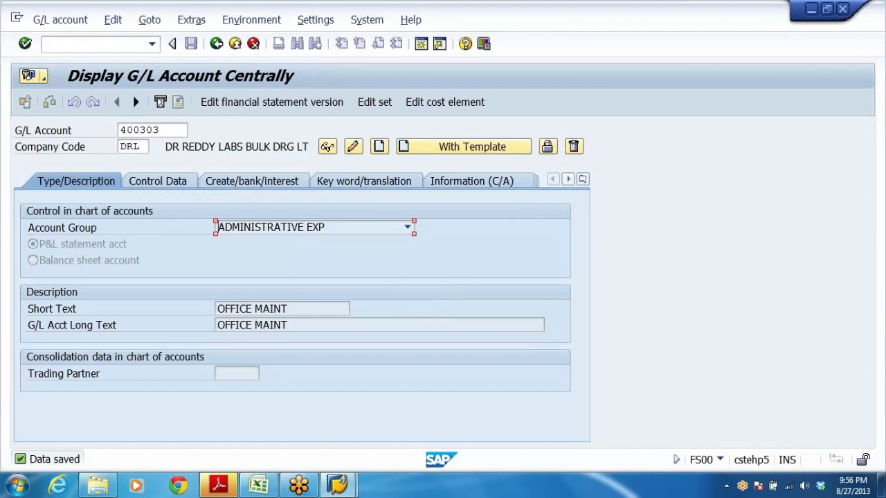
- List the G/L accounts in chart of accounts DRL, review 400301, 400302 and 400303, and close the list without a selection
left_click(181, 131)
left_click(196, 131)
left_click(504, 347)
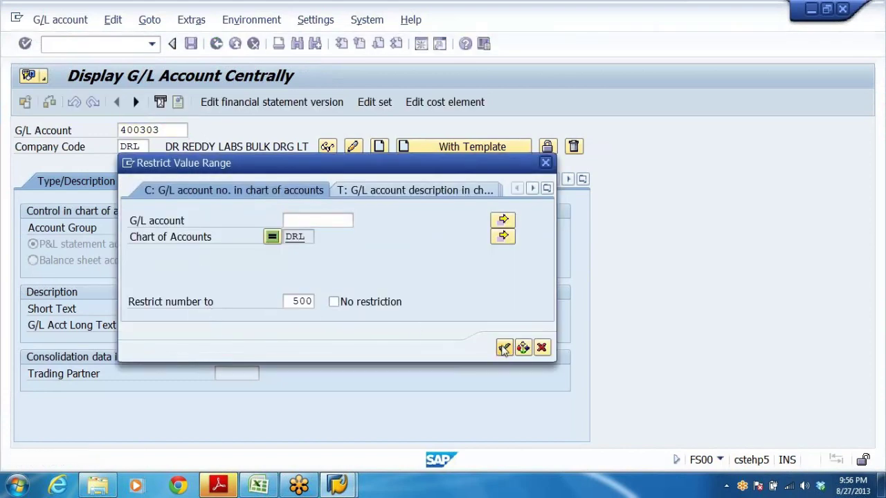
left_click(165, 276)
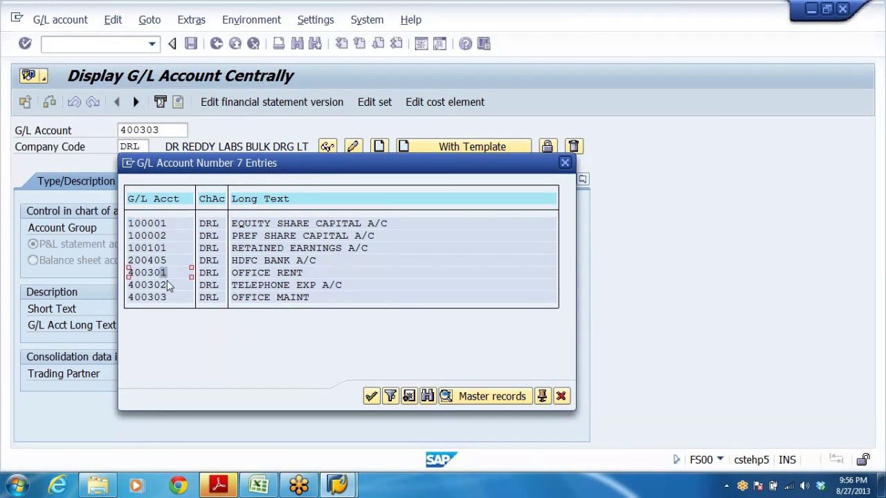
left_click(167, 286)
left_click(169, 297)
left_click(560, 396)
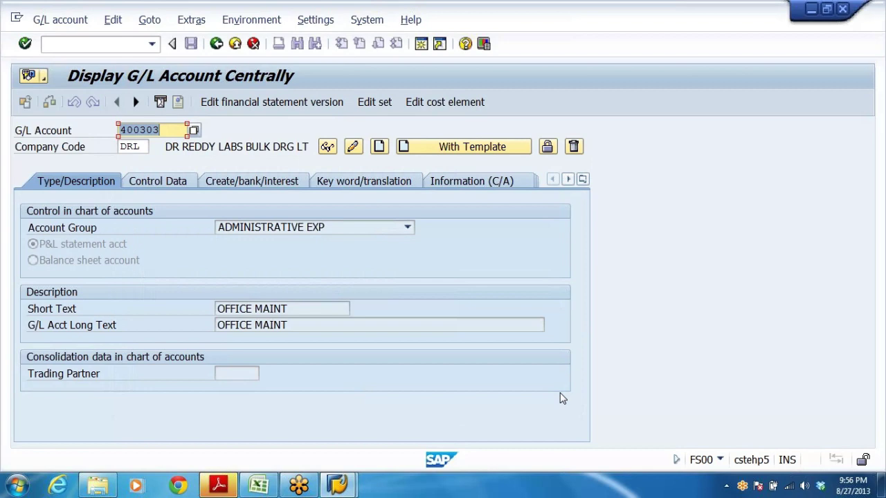
- Switch to Excel and examine the number ranges of the RAW MATERIAL CONSUMPT and PERSONNEL EXPENSES groups on the ACC GRP sheet
key("alt+Tab")
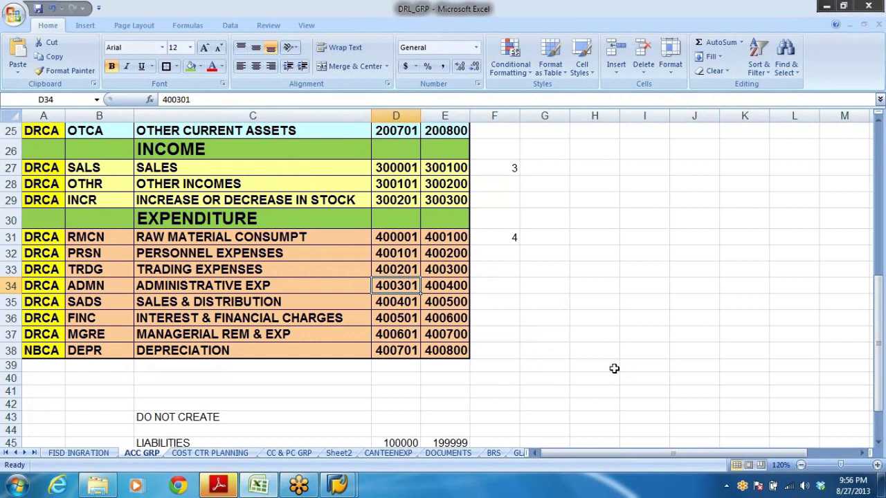
left_click(187, 244)
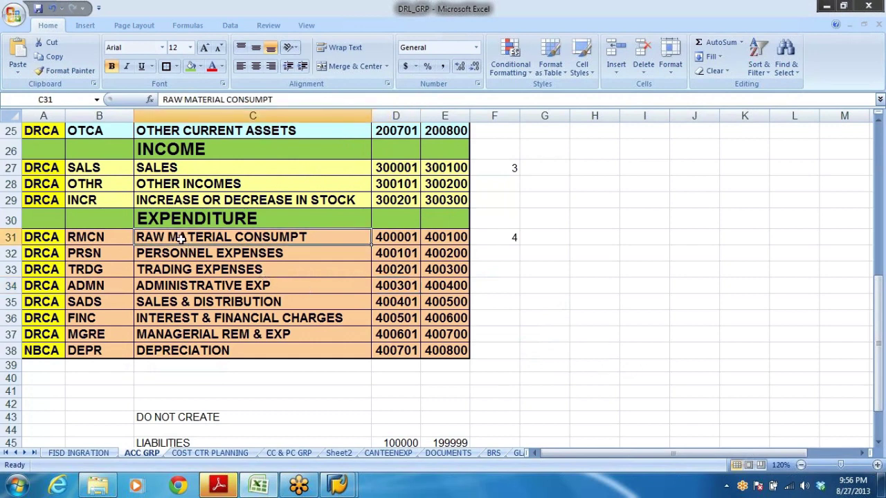
left_click(395, 237)
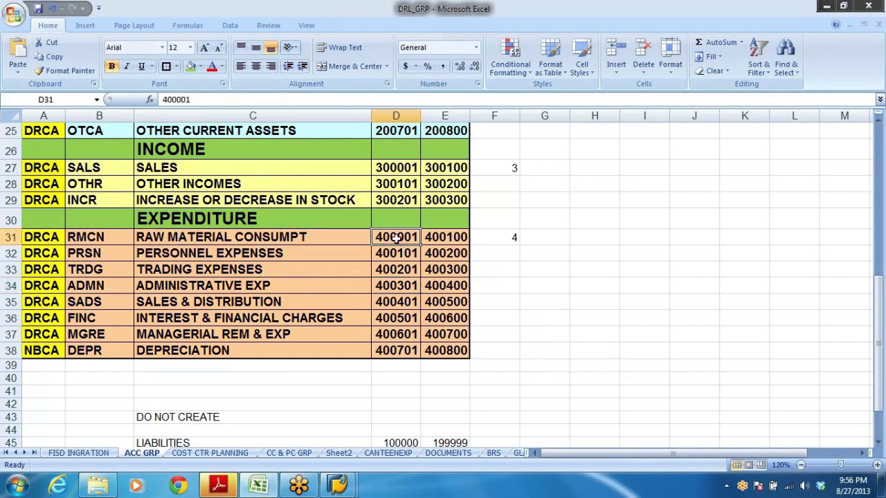
left_click(465, 238)
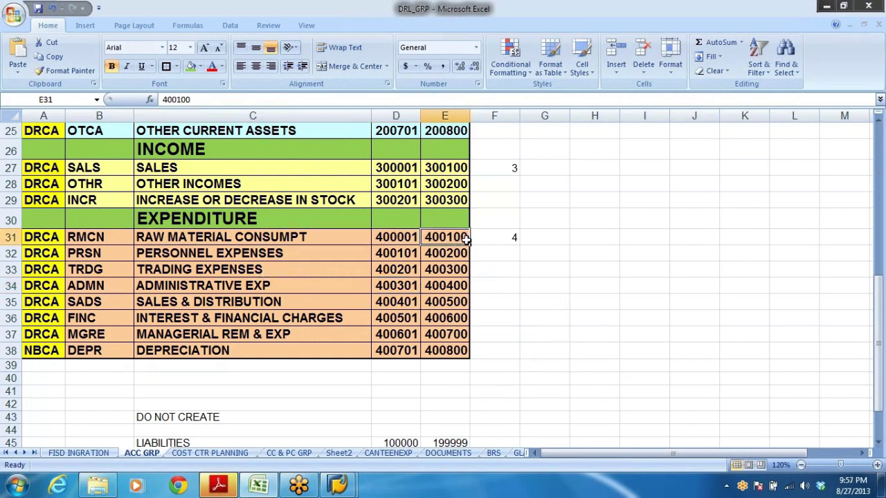
left_click(211, 255)
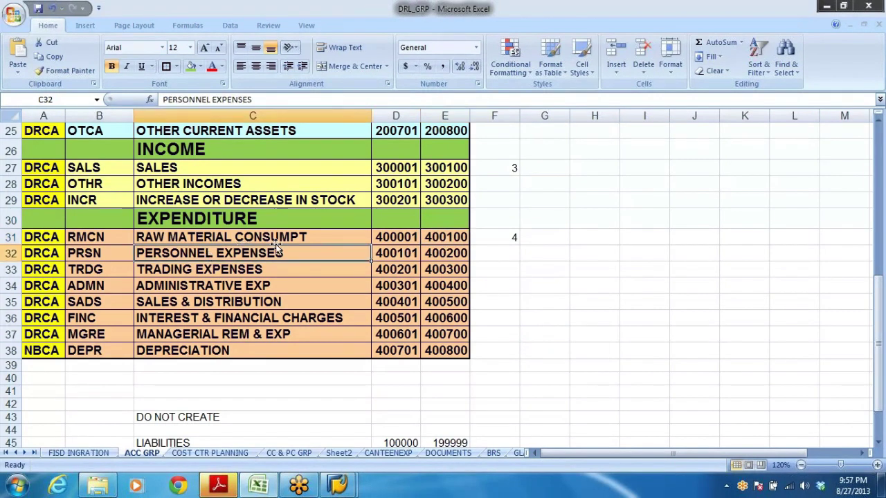
left_click(391, 254)
left_click(446, 253)
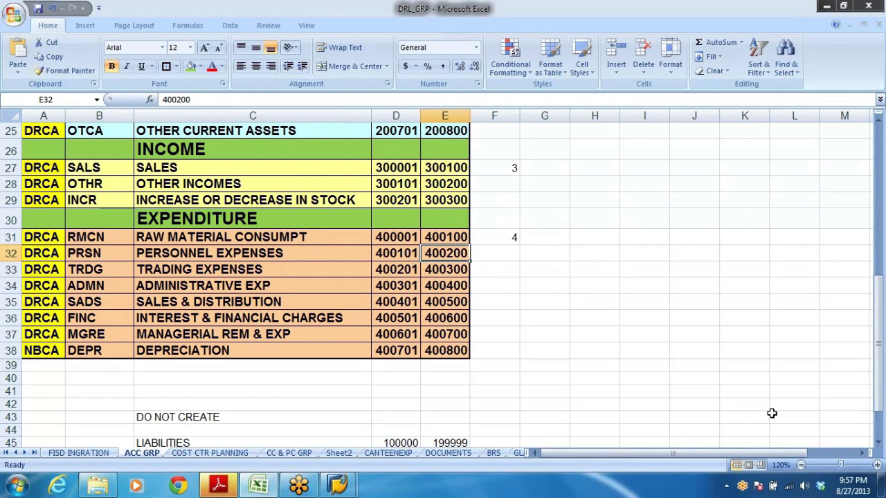
- Review the TRADING EXPENSES, ADMINISTRATIVE EXP and SALES & DISTRIBUTION groups, return to RAW MATERIAL CONSUMPT, and switch back to SAP
left_click(189, 271)
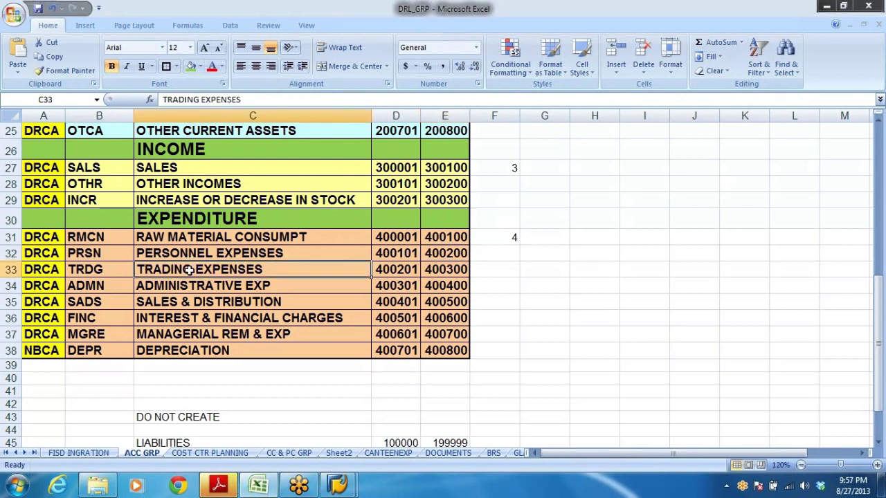
left_click(268, 288)
left_click(281, 303)
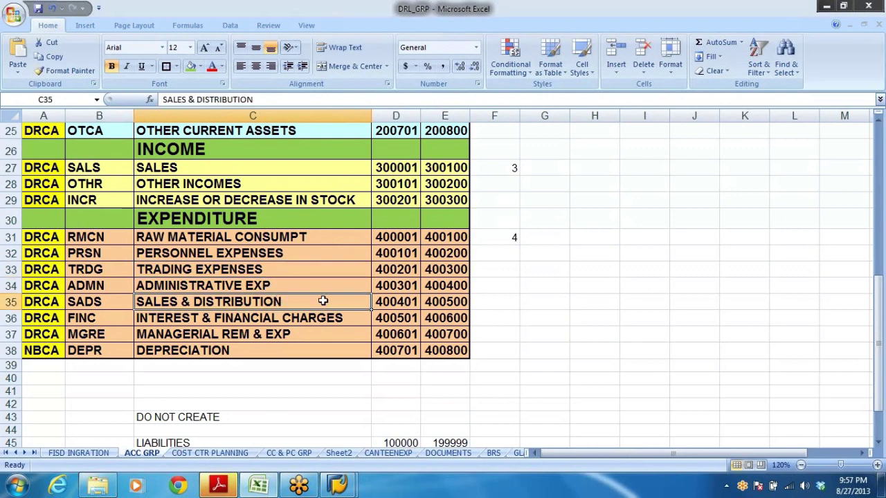
left_click(299, 238)
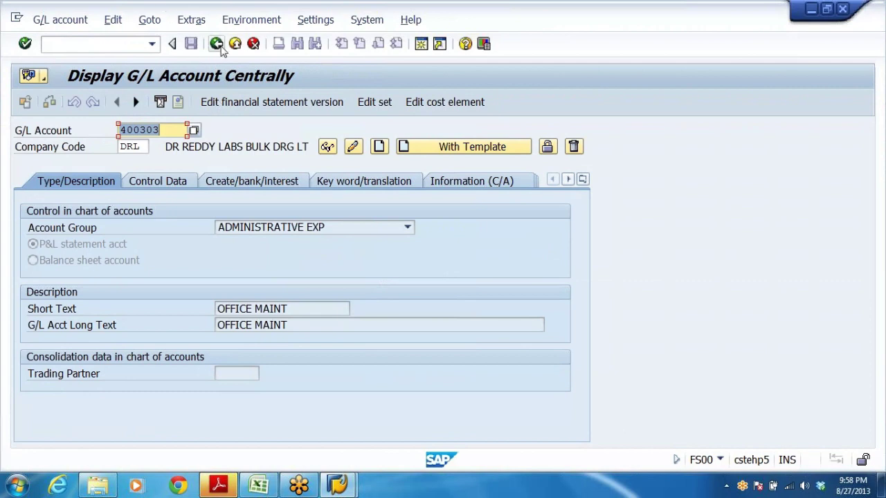
- List the G/L accounts in chart of accounts DRL and pick account 100001
left_click(194, 130)
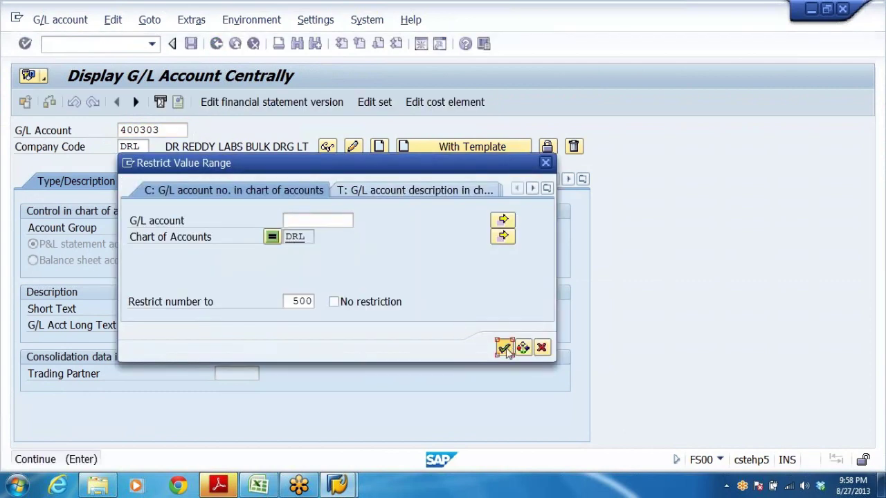
left_click(504, 348)
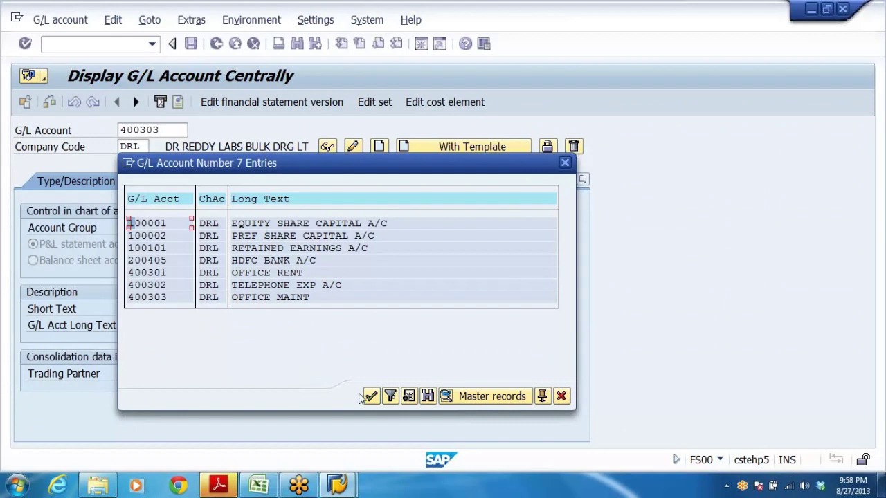
key("Return")
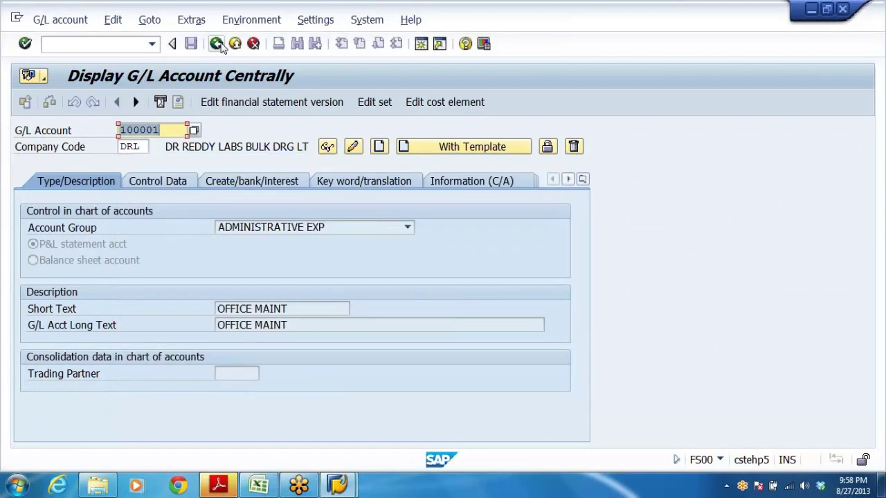
key("Return")
- Leave the G/L account display and collapse the Master Records folder under General Ledger in the SAP menu
key("F3")
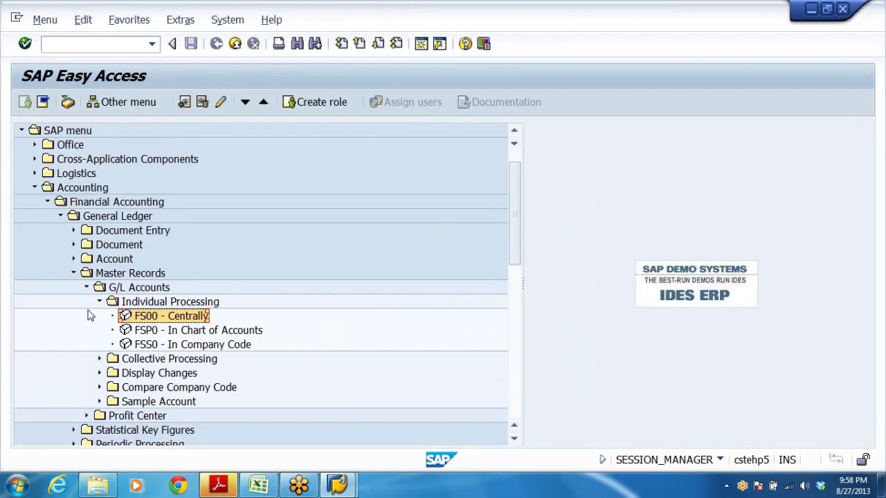
left_click(99, 302)
left_click(87, 287)
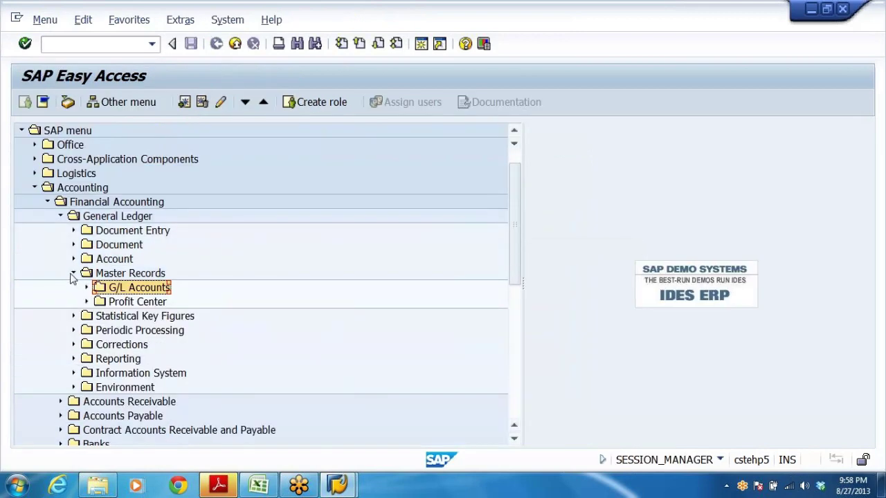
left_click(73, 273)
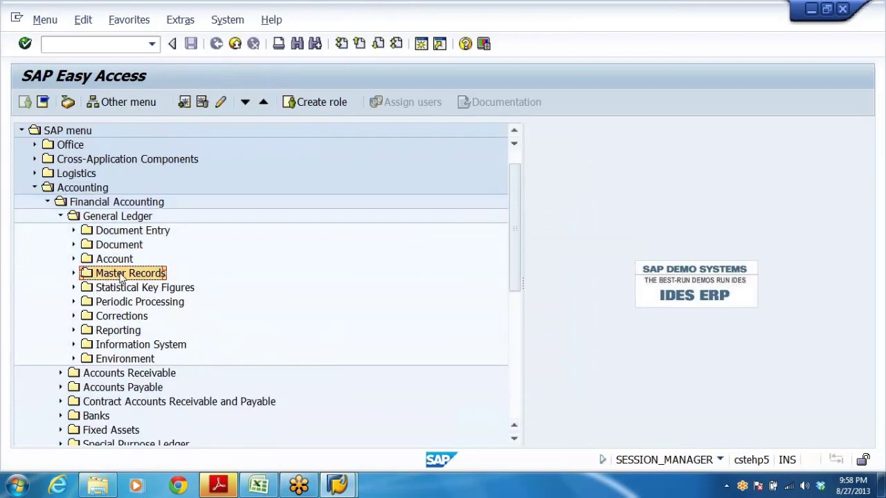
scroll(230, 280, "down", 1)
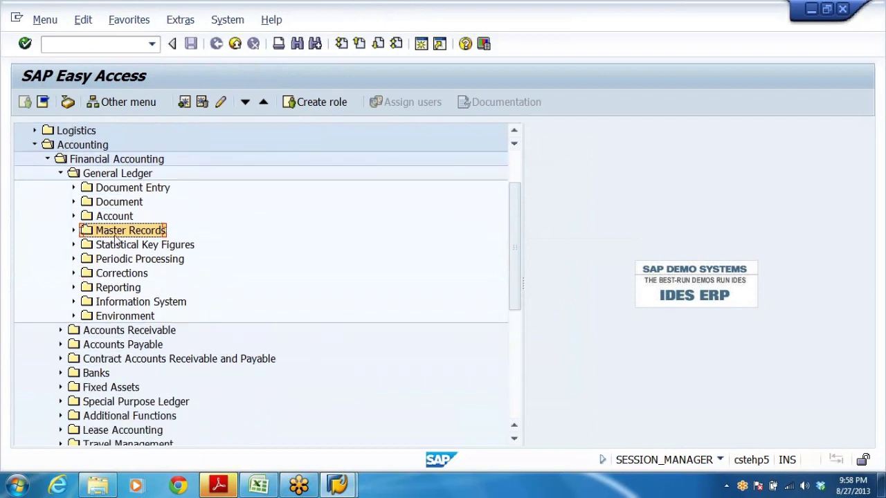
left_click(86, 149)
left_click(100, 159)
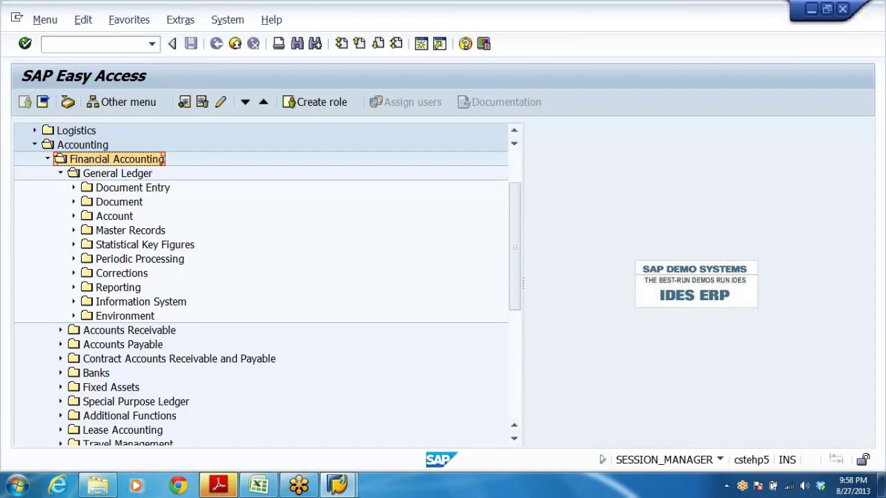
- Switch to Excel and bring up the ACCOUNTING ENTRIES section on the GLACCTS sheet
left_click(259, 486)
scroll(330, 325, "down", 6)
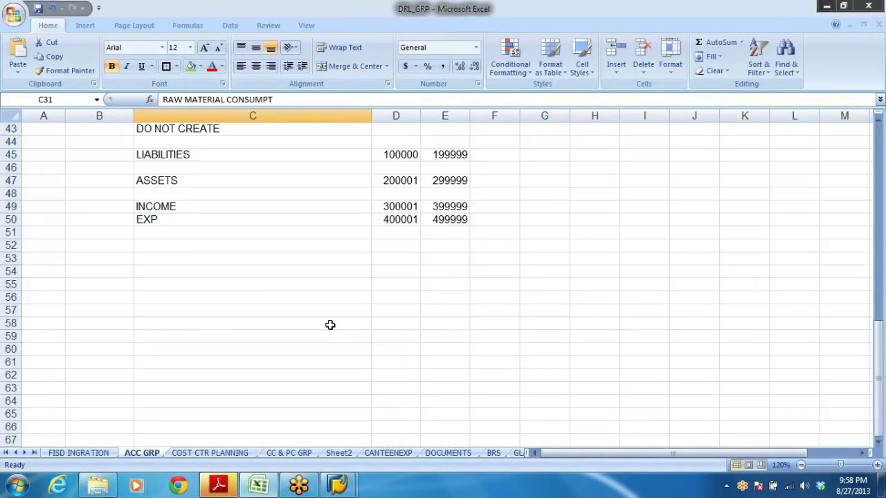
scroll(330, 327, "up", 4)
scroll(340, 336, "down", 4)
left_click(520, 453)
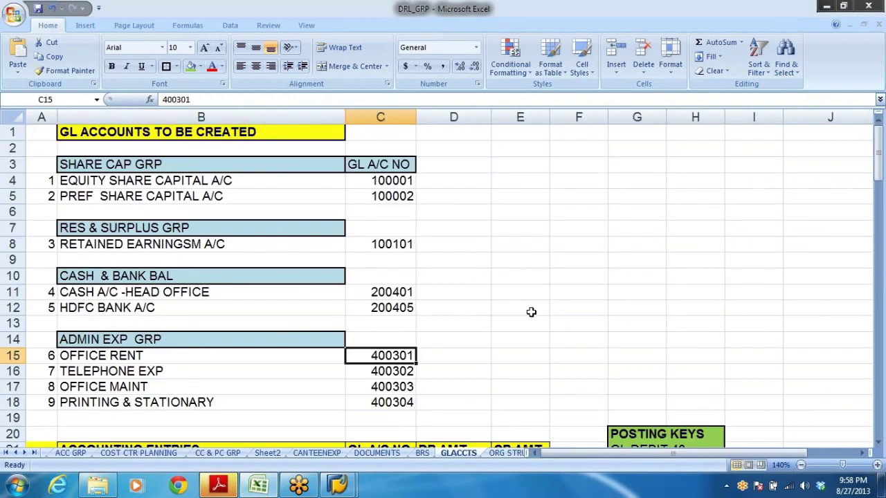
scroll(531, 312, "down", 4)
scroll(530, 312, "down", 1)
- Examine the debit and credit lines of the first accounting entry, BANK A/C DR (40) to EQUITY SHARE CAPITAL (50)
left_click(187, 257)
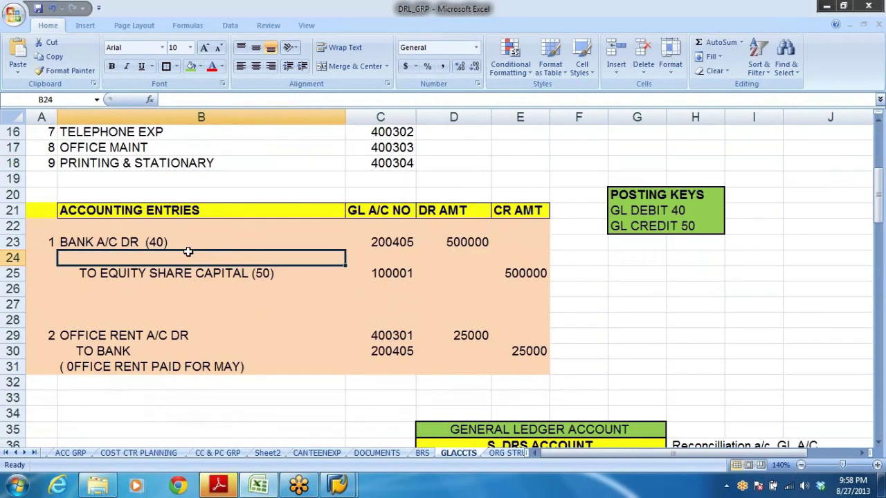
left_click(54, 242)
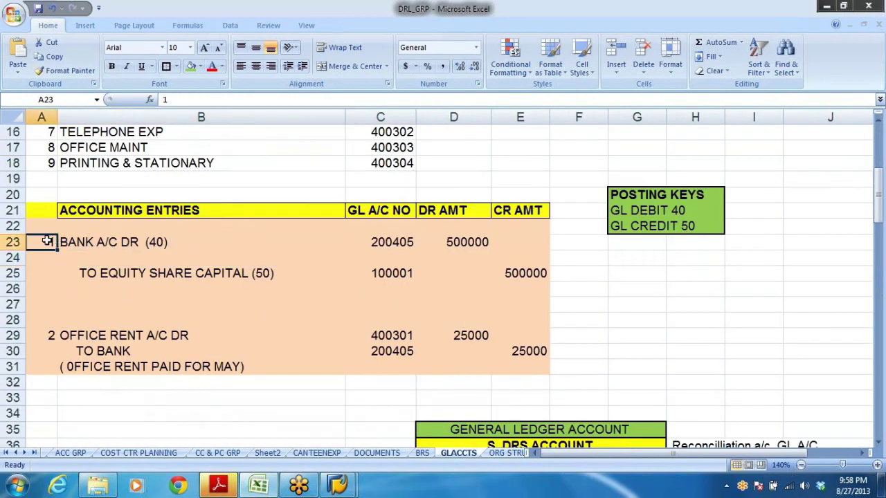
left_click(109, 243)
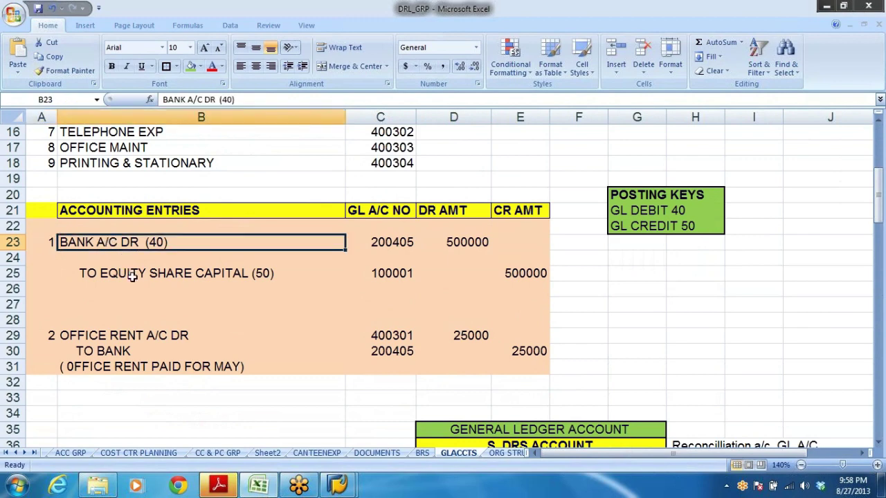
left_click(131, 275)
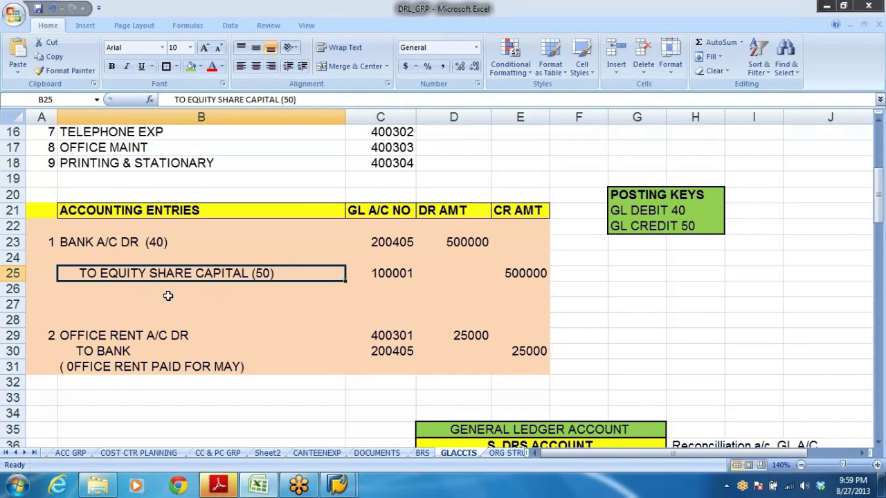
left_click(114, 247)
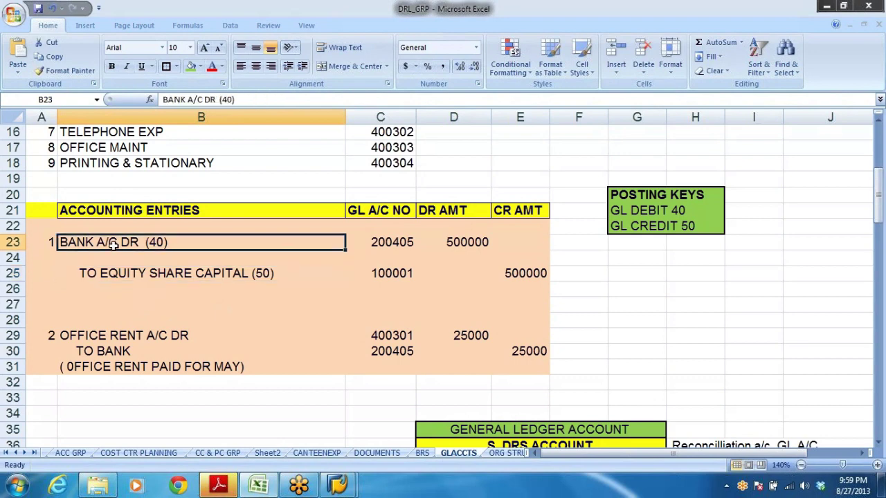
left_click(141, 273)
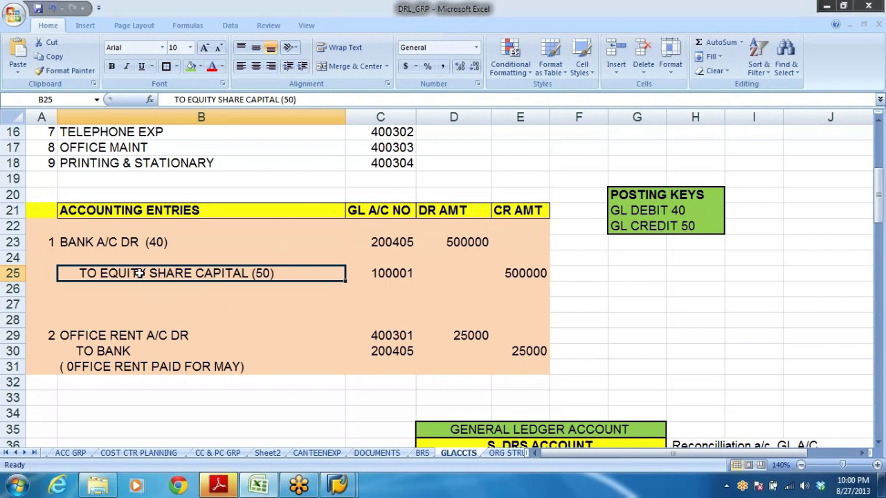
left_click(212, 291)
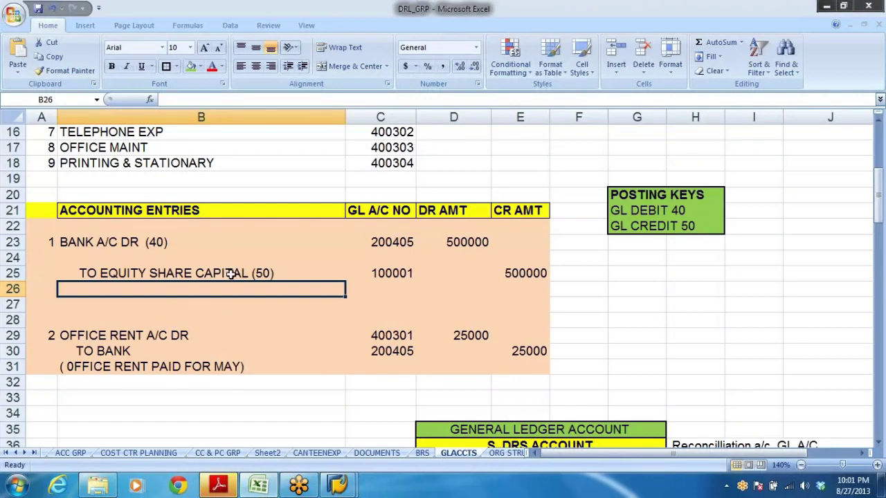
left_click(83, 245)
left_click(123, 278)
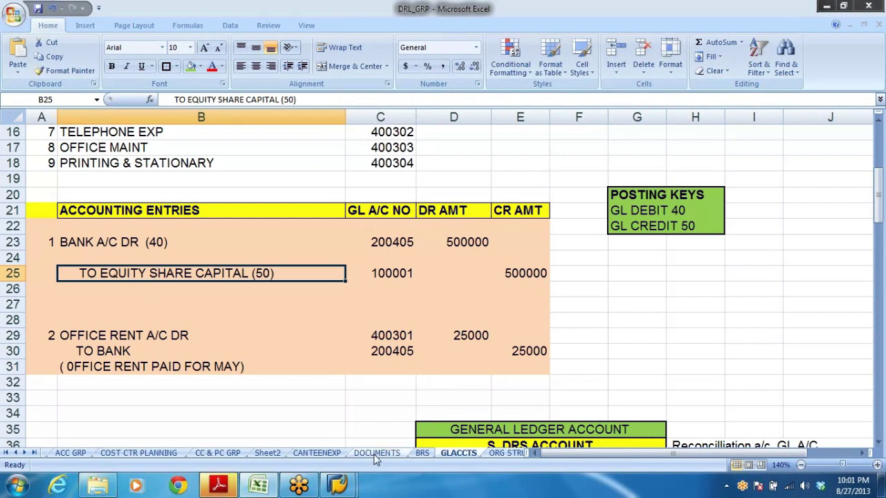
- Switch to SAP Easy Access and start FB50 - Enter G/L Account Document from General Ledger Document Entry
mouse_move(338, 486)
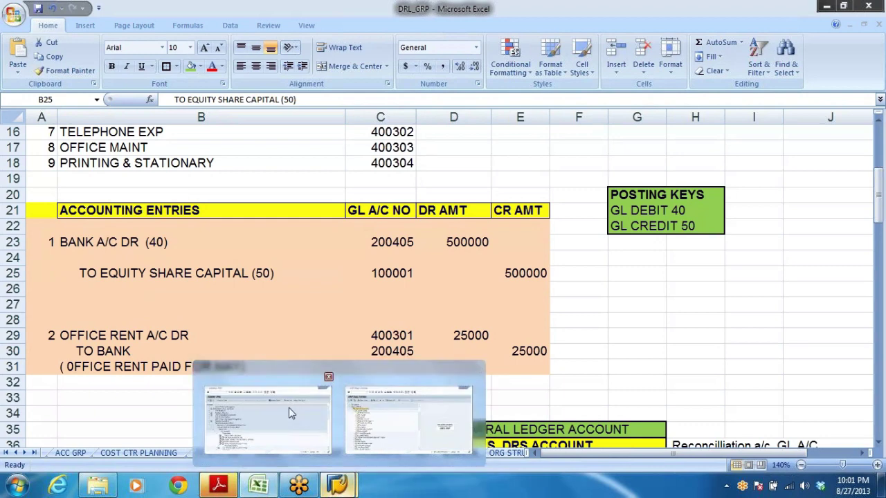
left_click(288, 413)
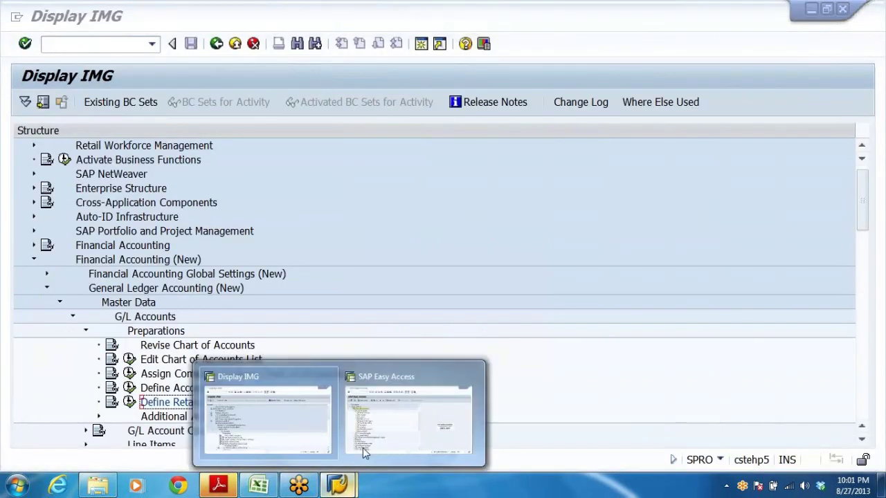
left_click(363, 448)
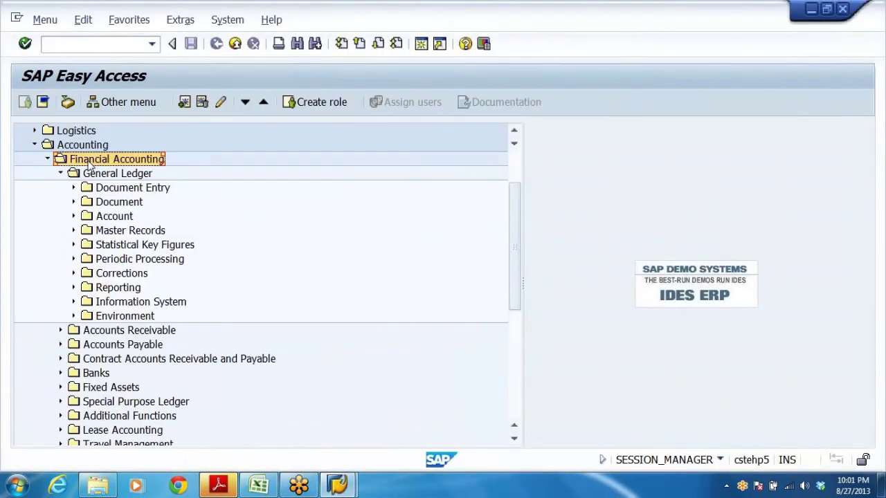
left_click(114, 188)
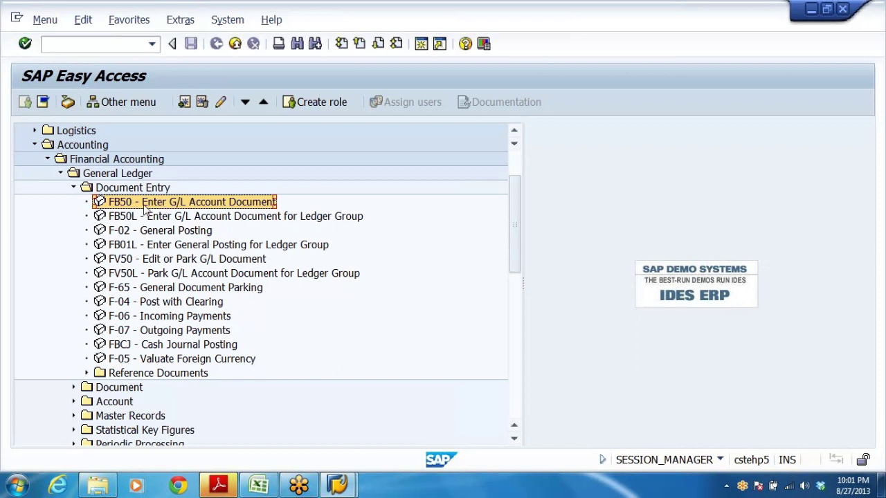
double_click(203, 207)
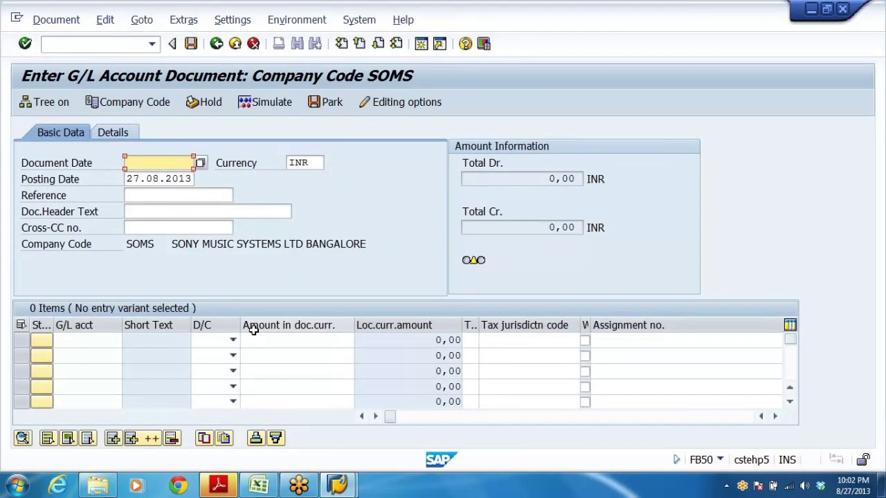
- Set the company code of the G/L account document to DRL
left_click(123, 248)
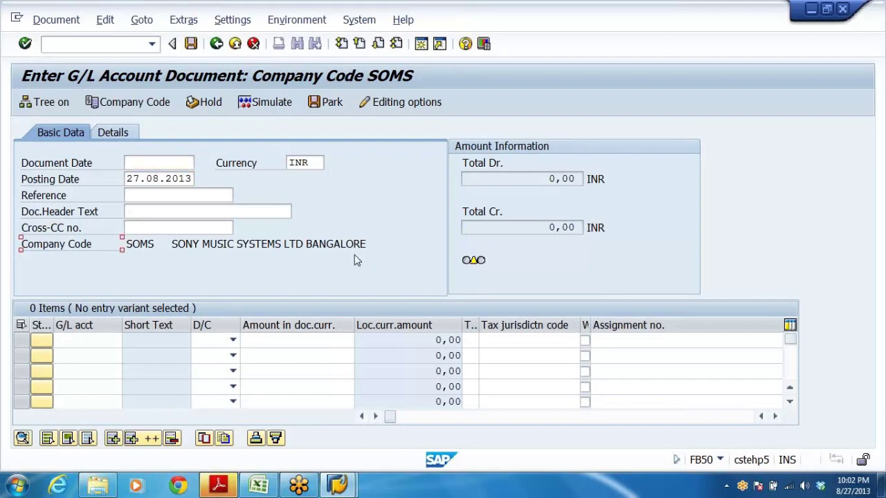
left_click(128, 102)
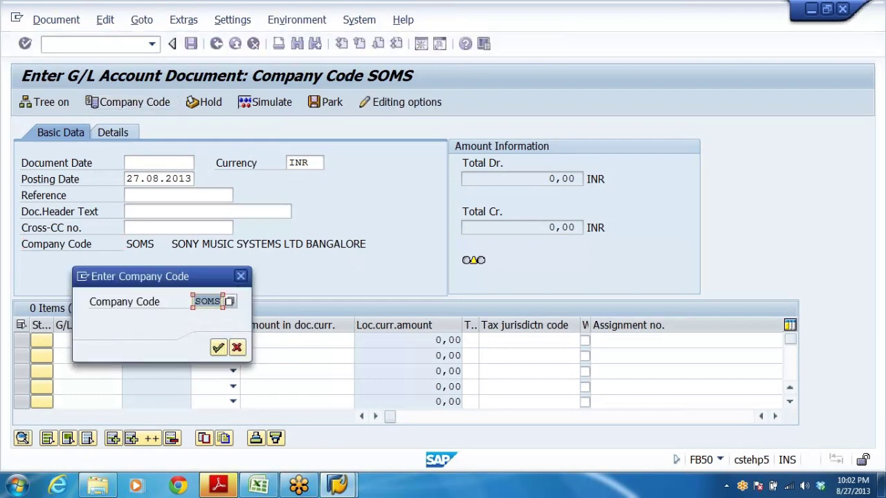
type("DRL")
key("Return")
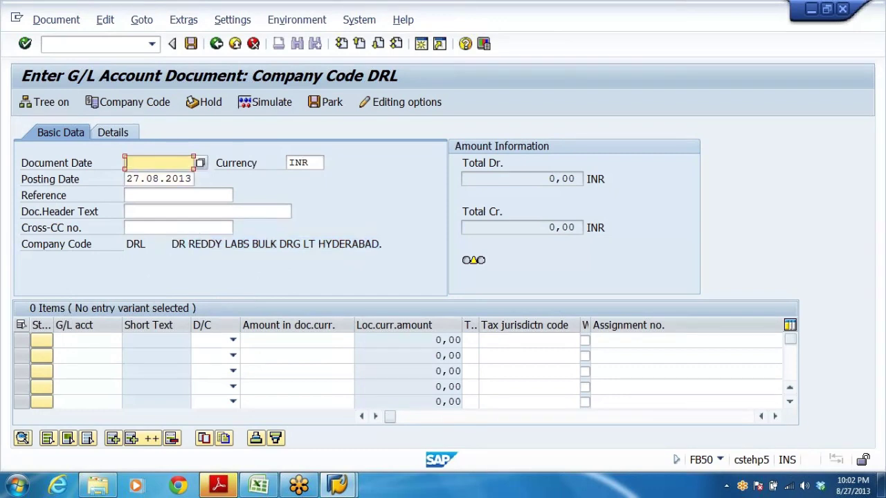
- Enter ENTRY FOR SHARE CAPITAL as the document header text of the G/L account document
left_click(132, 178)
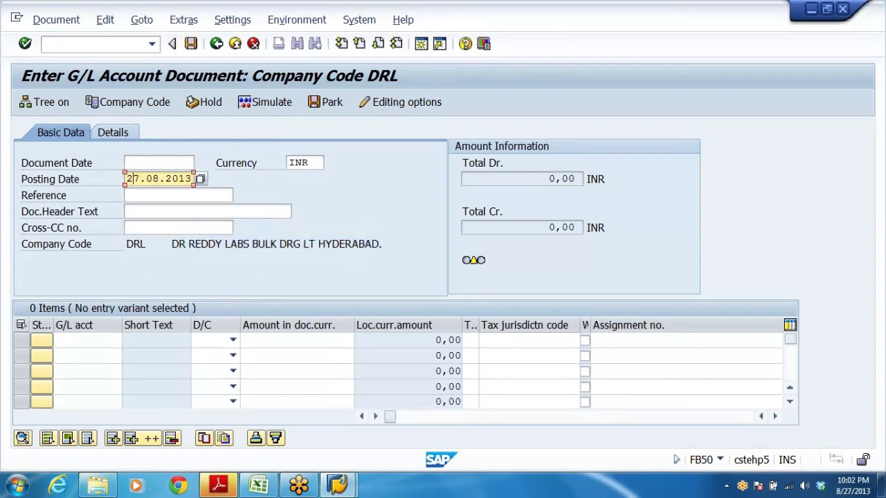
left_click(147, 211)
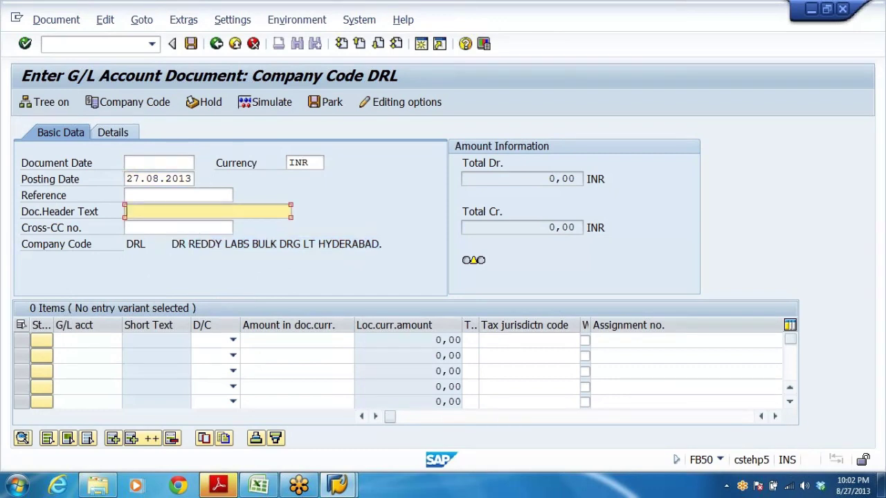
left_click(147, 226)
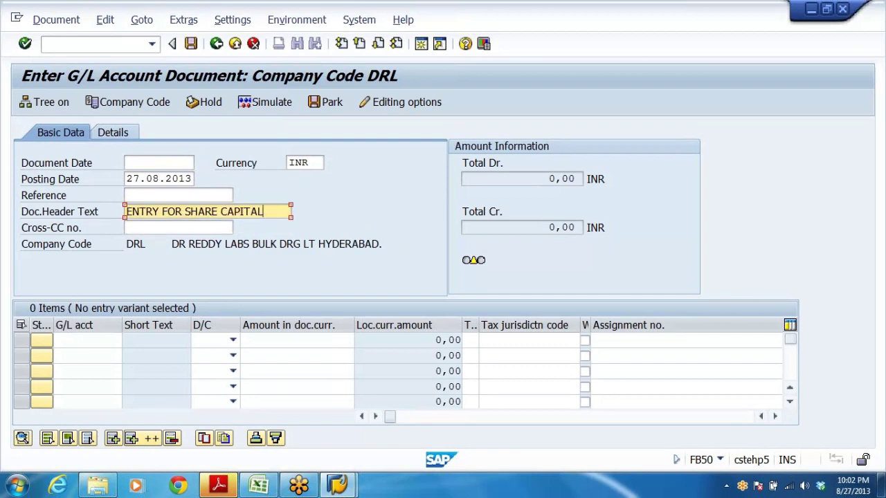
- Set the document date to 27.08.2013 using the calendar's date selection
left_click(133, 163)
key("Escape")
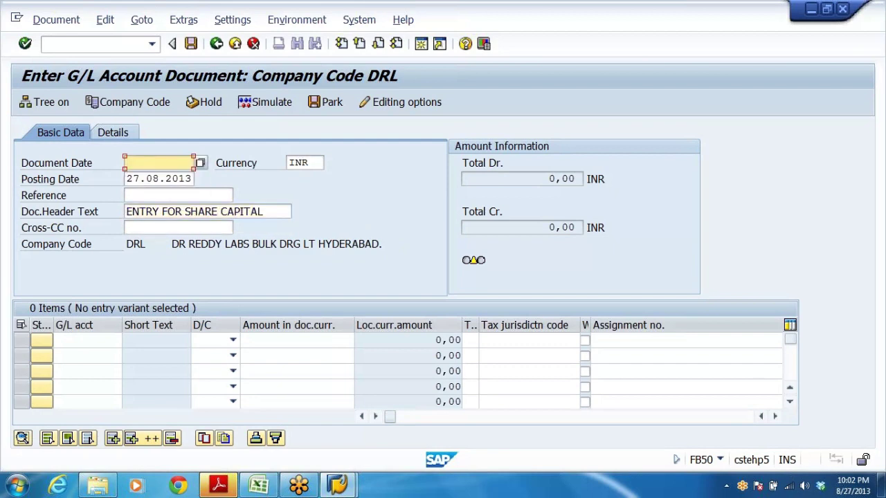
left_click(158, 178)
key("shift+Tab")
key("F4")
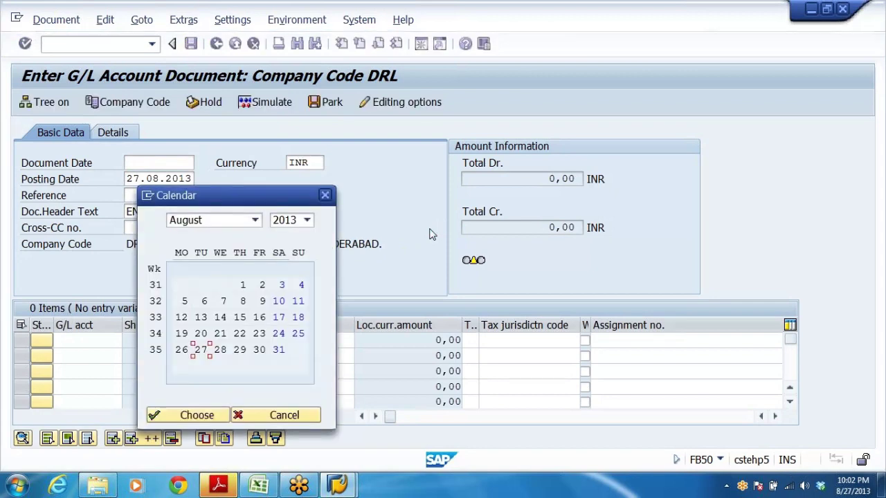
key("Return")
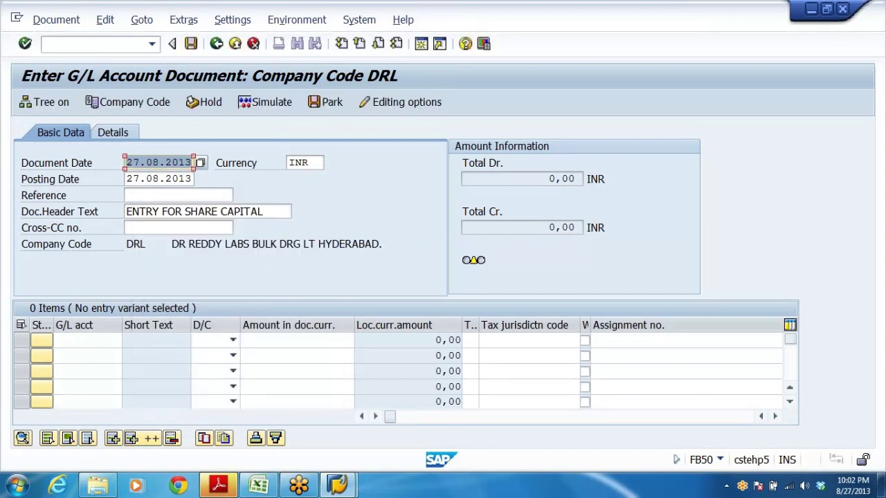
left_click(172, 162)
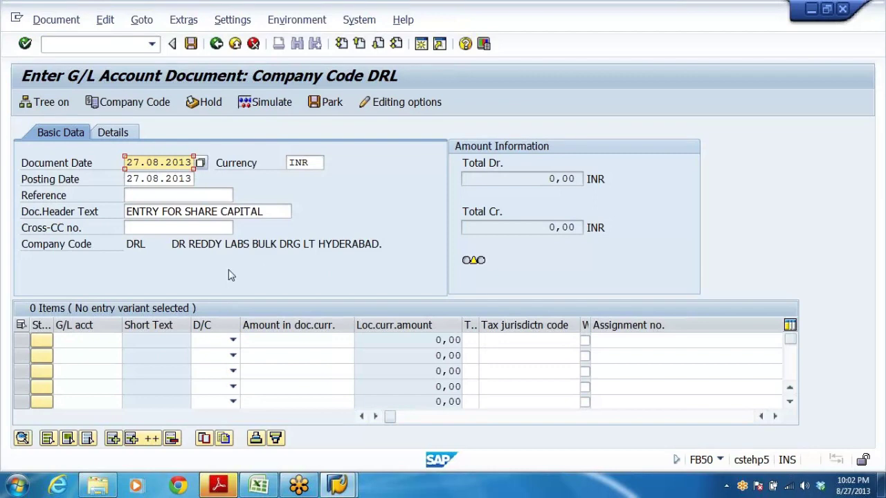
- Check the bank debit and equity share capital credit lines in the Excel accounting entries and return to the SAP document
left_click(88, 340)
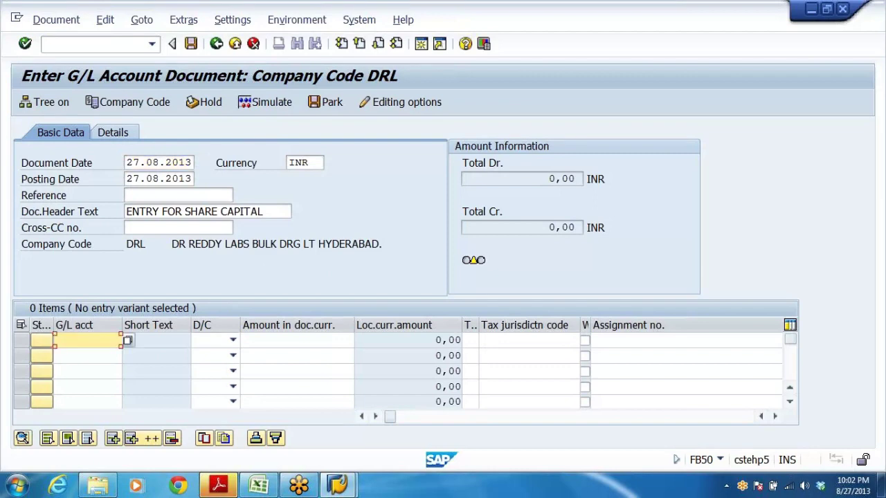
key("alt+Tab")
key("alt+Tab")
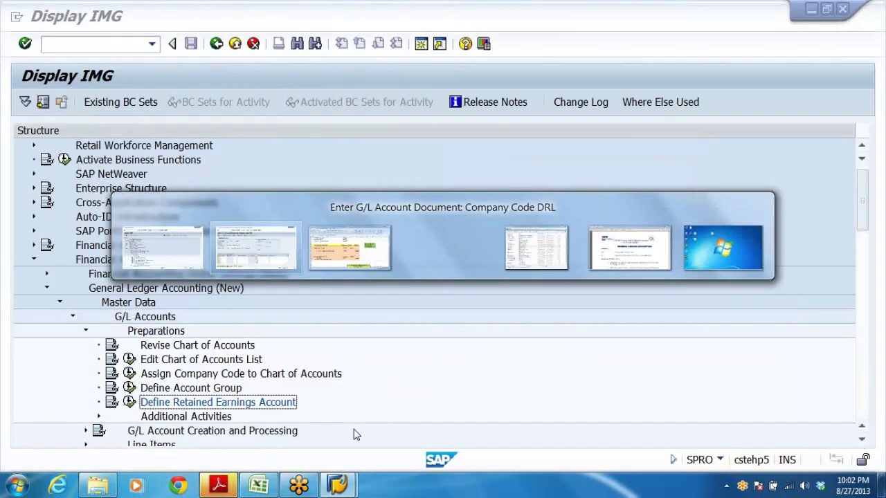
left_click(259, 485)
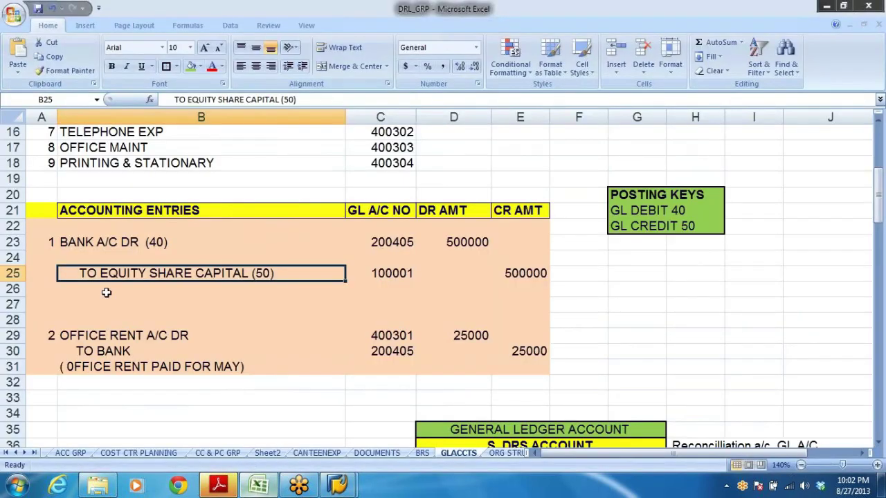
left_click(95, 242)
left_click(162, 275)
key("alt+Tab")
- Look up the G/L accounts of chart DRL and choose 200405 HDFC BANK A/C for the first line item
left_click(58, 341)
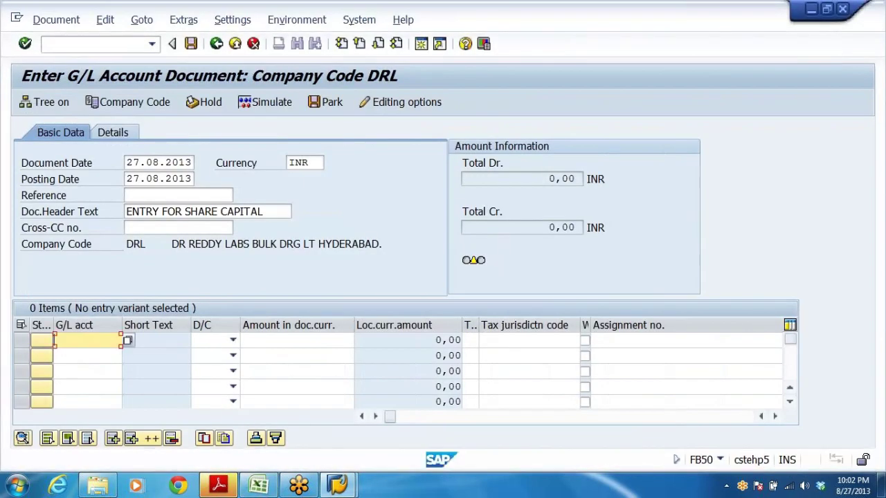
left_click(128, 340)
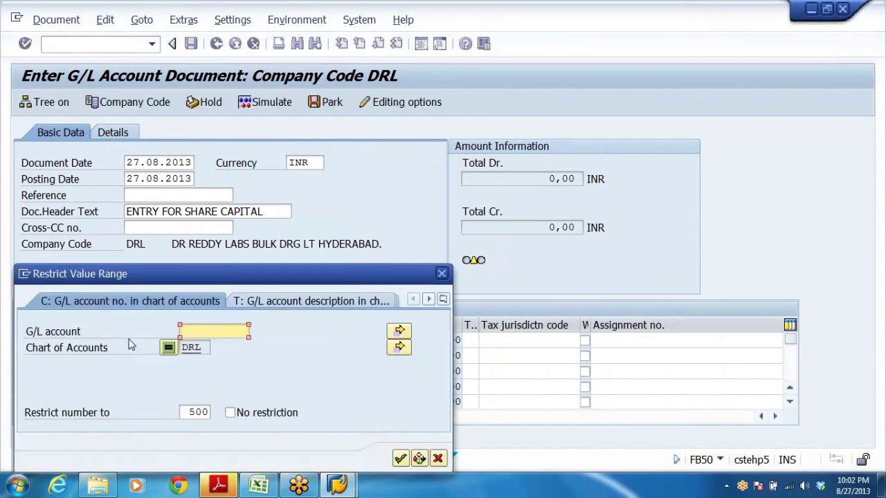
key("Return")
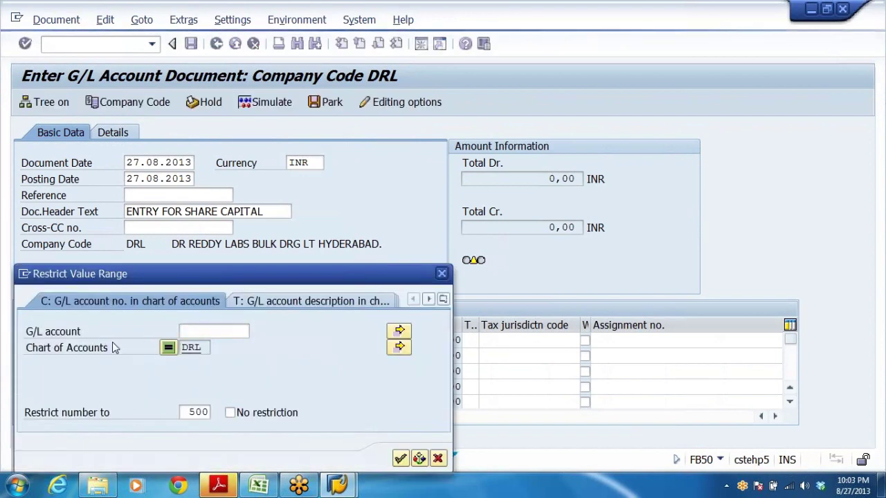
left_click(46, 323)
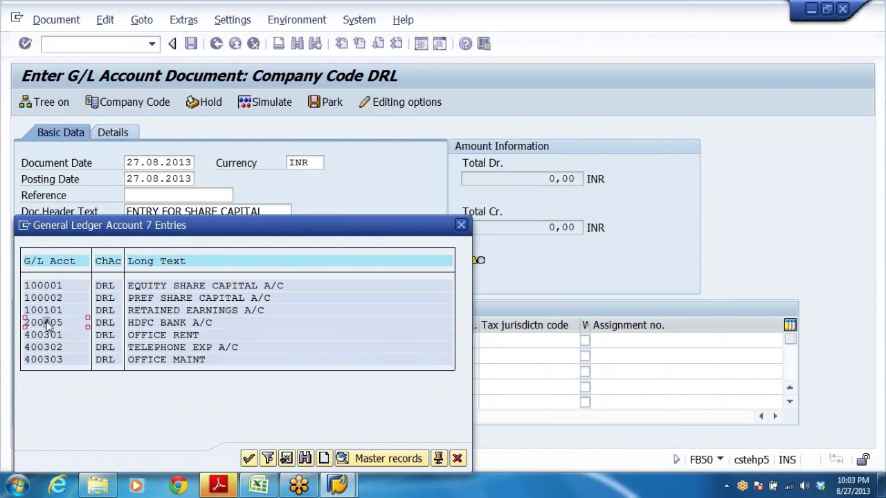
double_click(69, 323)
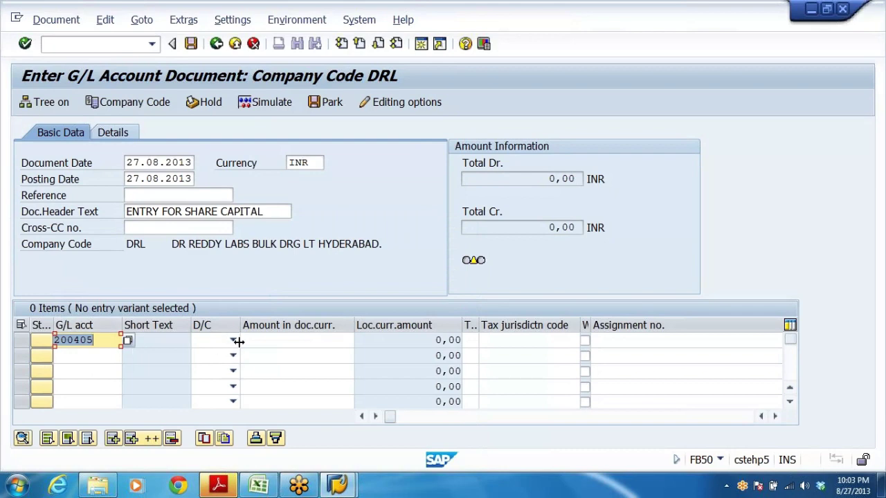
- Make the bank line item a Debit with an amount of 500000
left_click(233, 341)
left_click(223, 368)
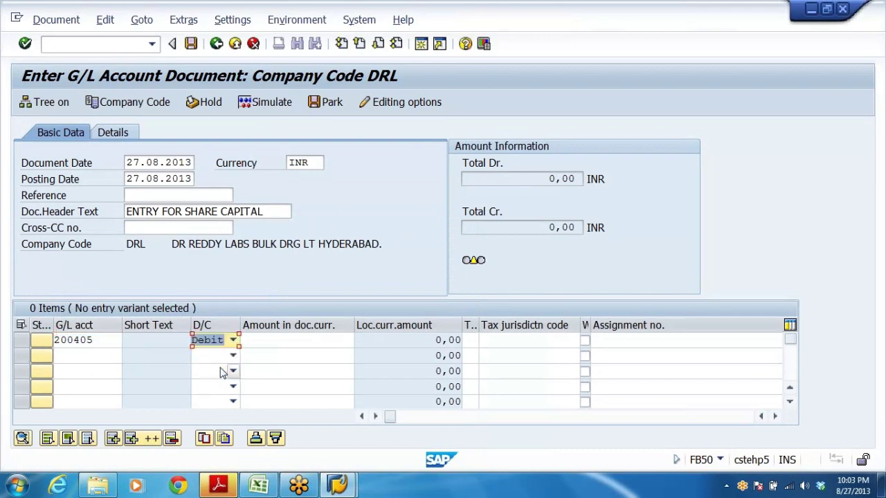
left_click(297, 340)
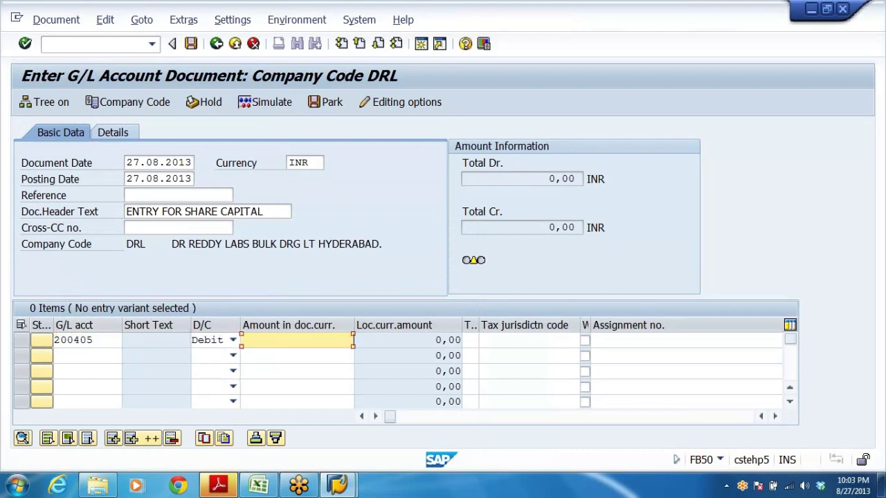
type("500000")
- Enter a second line item for G/L account 100001 as a Credit of 500000 and validate the document
left_click(87, 356)
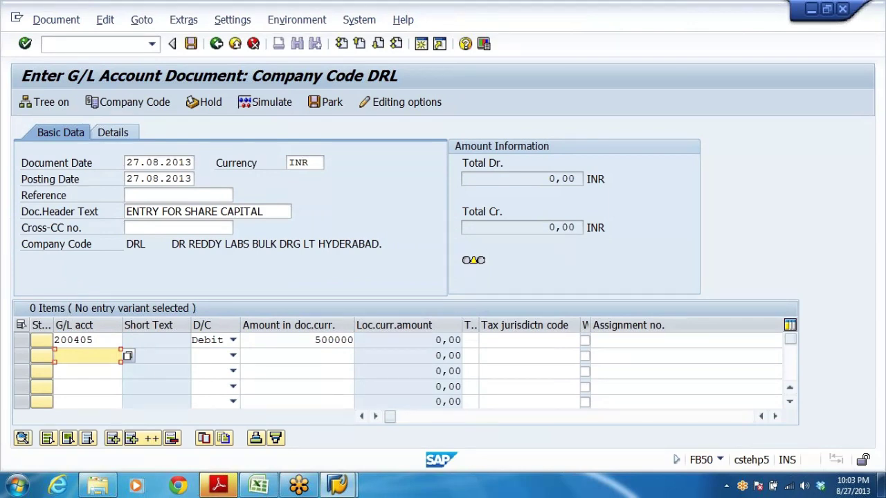
type("1")
left_click(90, 370)
left_click(232, 356)
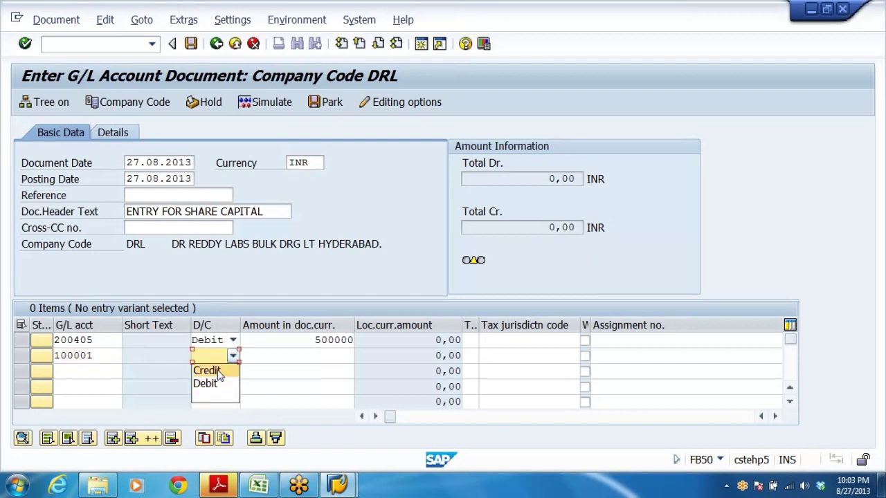
left_click(220, 371)
left_click(298, 355)
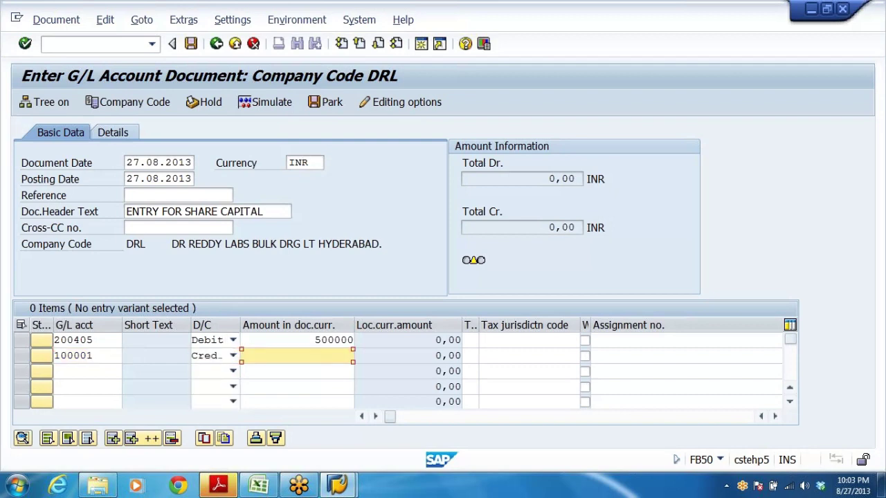
type("500000")
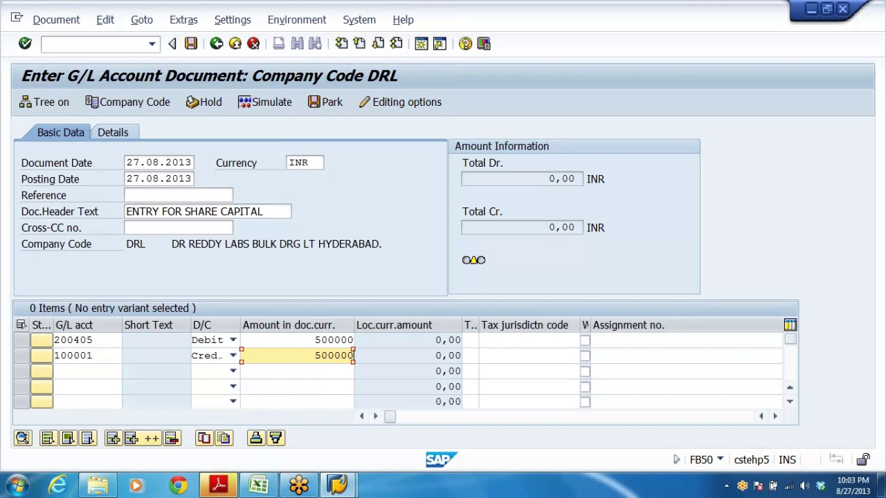
left_click(580, 340)
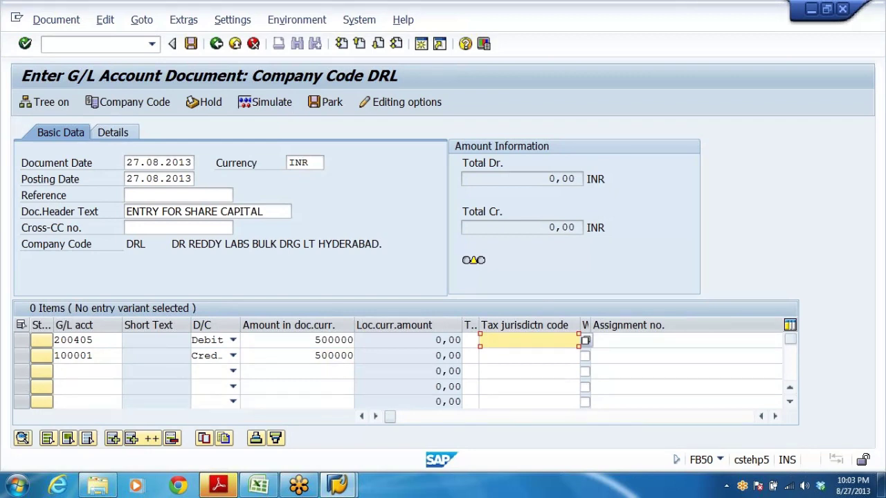
key("Return")
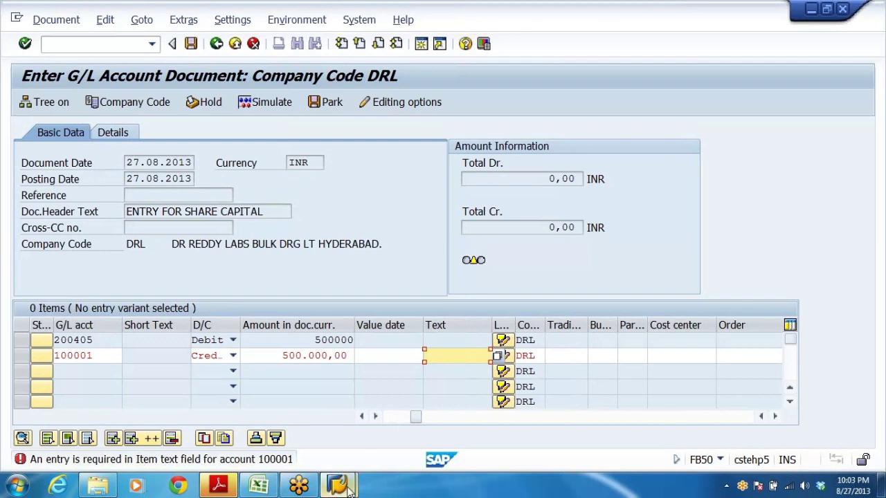
- Open a new SAP session and start transaction FS00 to edit G/L accounts centrally
left_click(422, 45)
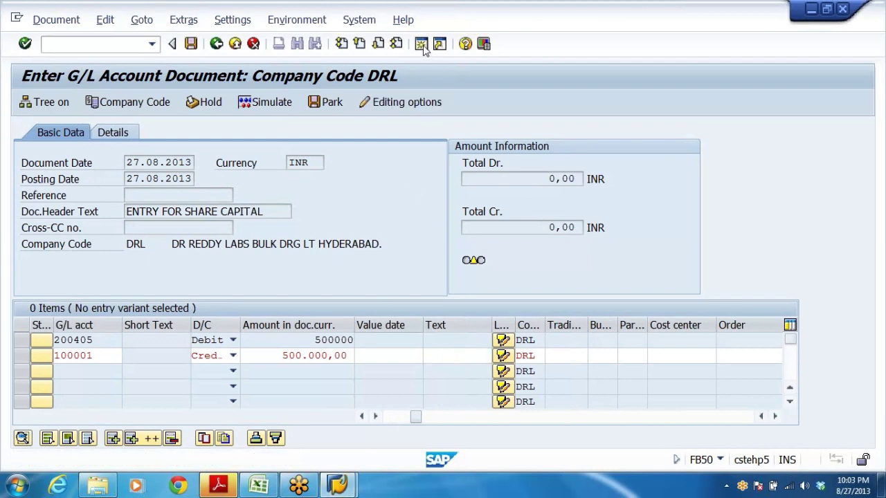
left_click(422, 45)
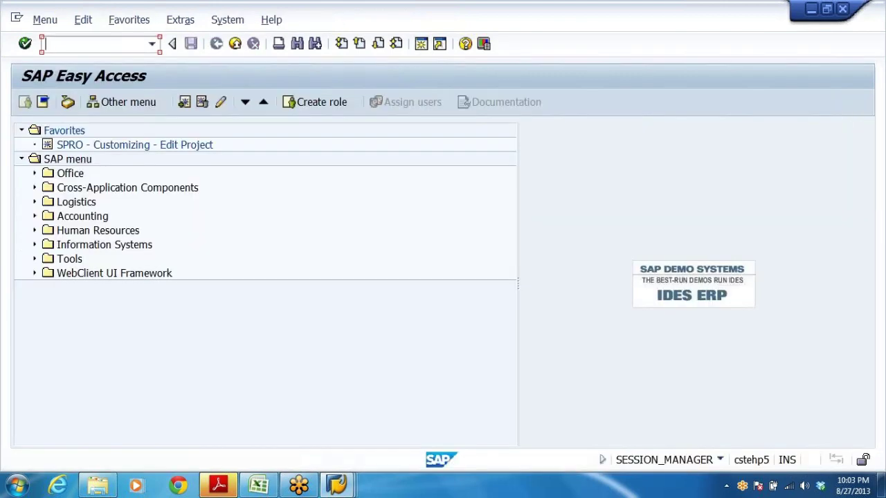
left_click(151, 44)
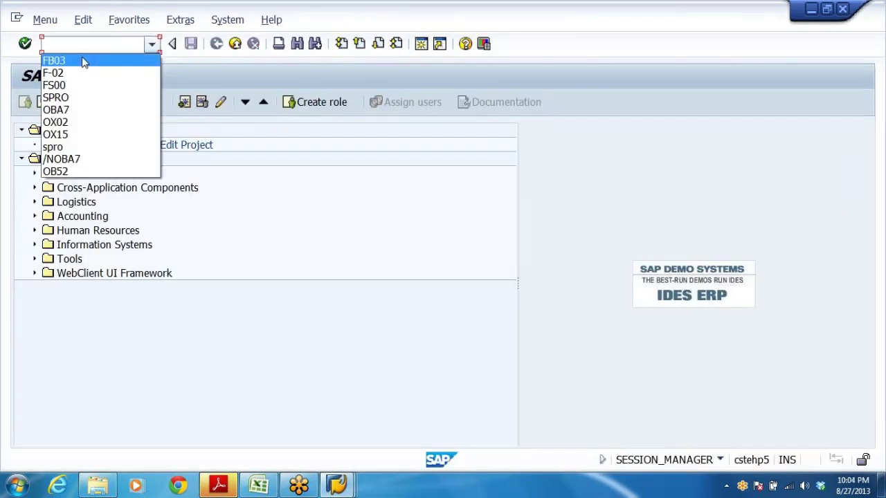
left_click(56, 85)
left_click(25, 43)
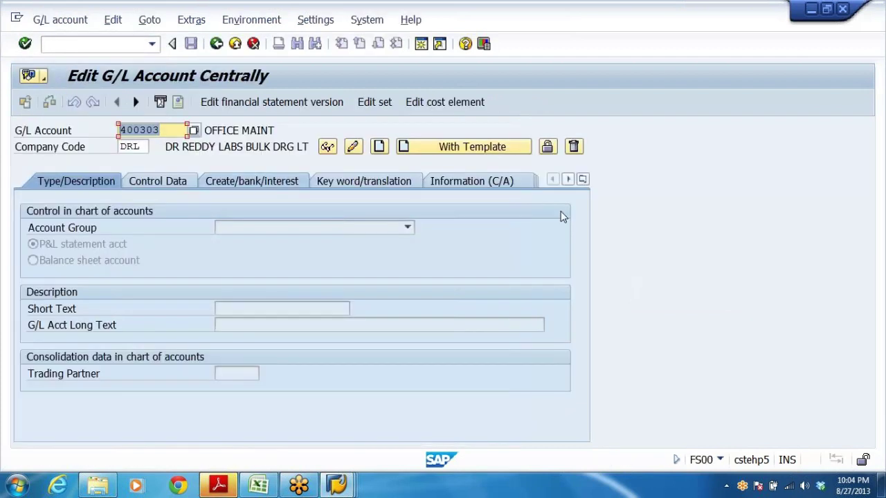
- Open G/L account 100001 of company code DRL in change mode
type("1")
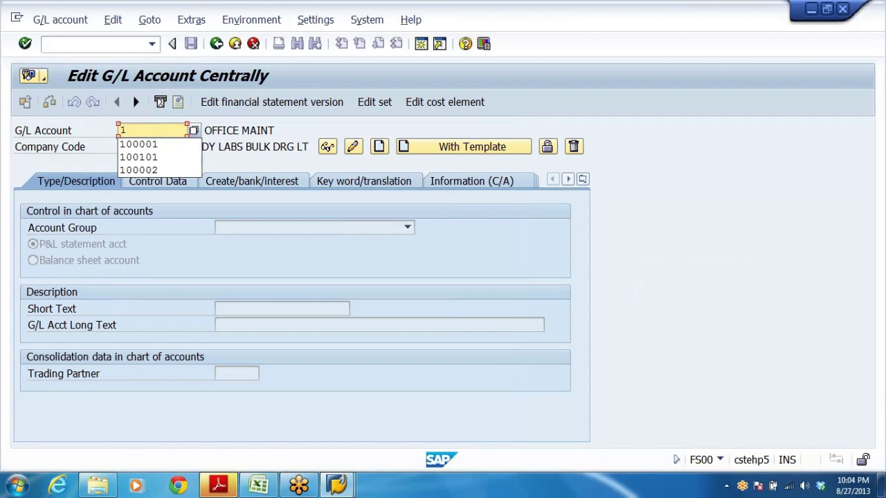
left_click(138, 144)
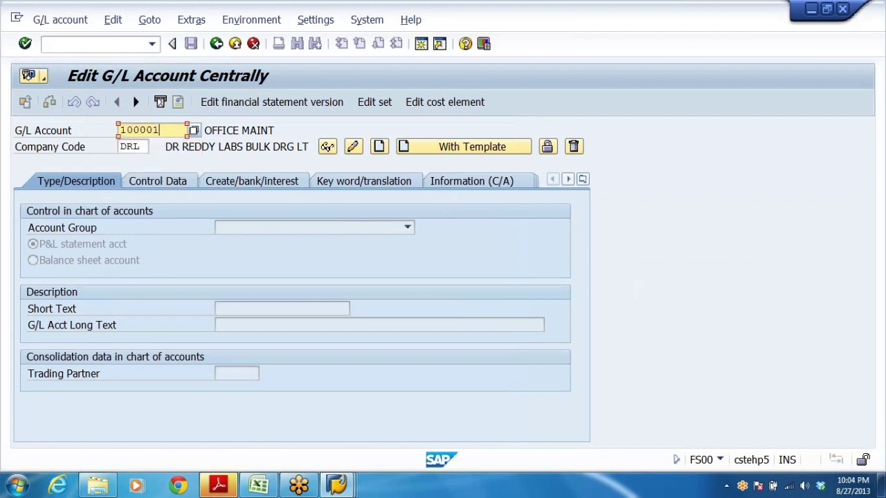
left_click(353, 147)
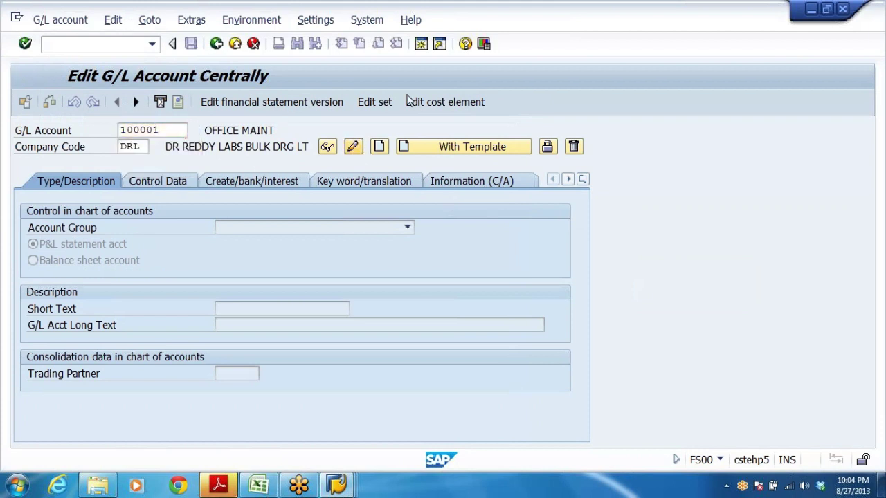
- Examine the General data field statuses of the account's field status group G001 and return to the account master
left_click(240, 184)
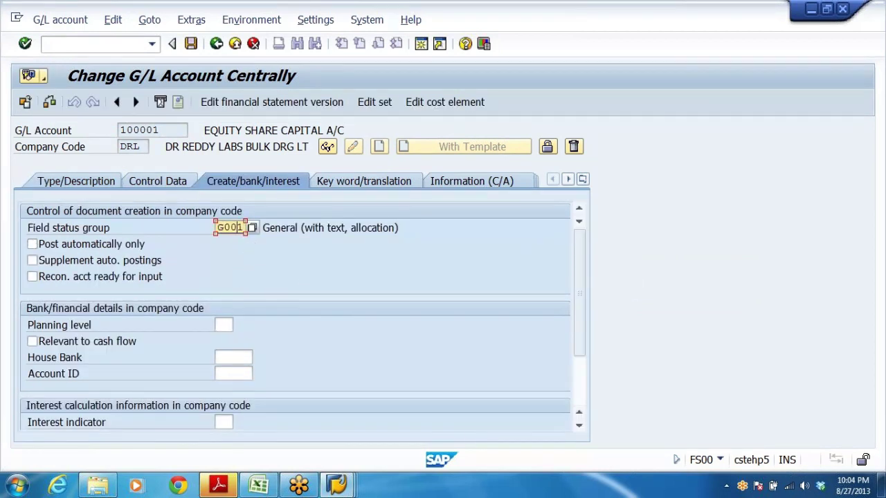
double_click(238, 232)
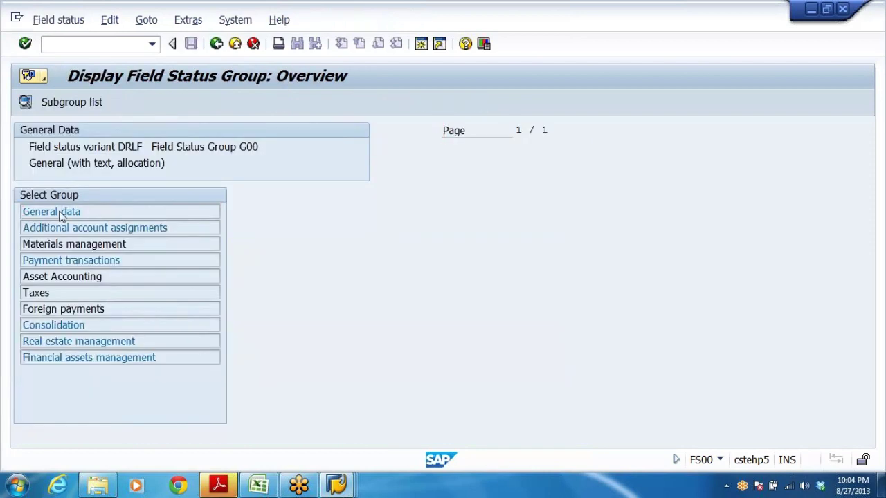
left_click(63, 212)
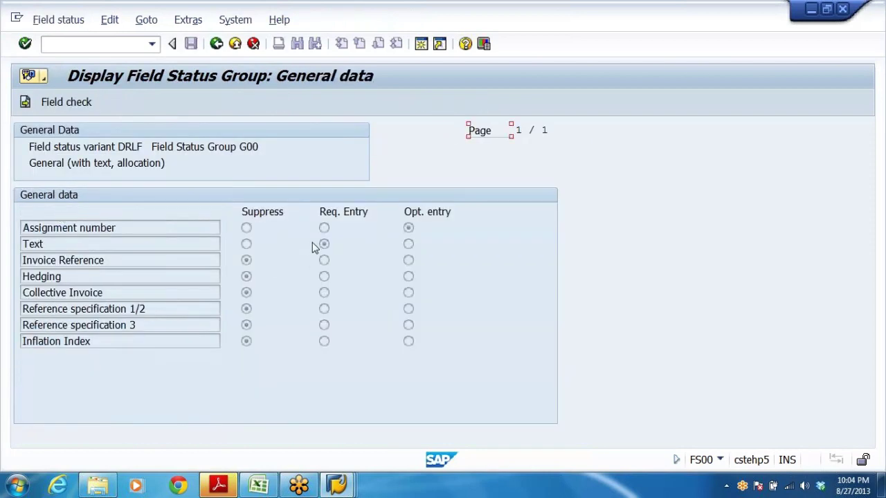
left_click(217, 43)
left_click(123, 229)
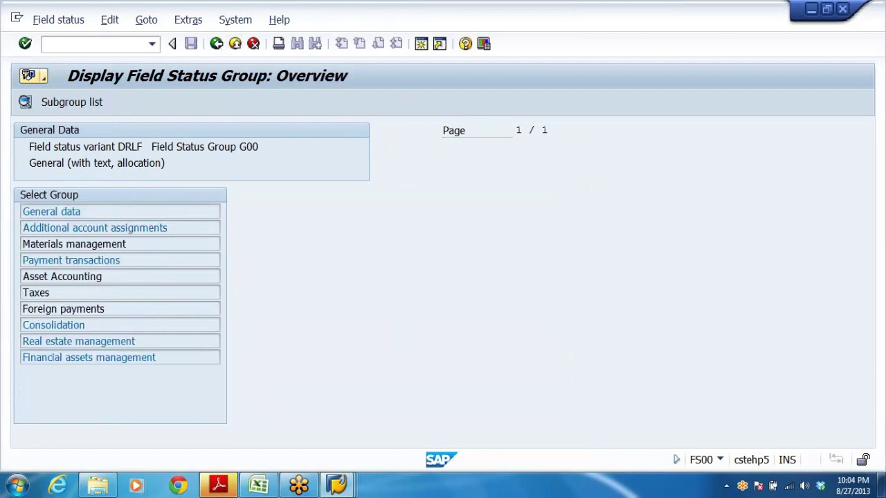
left_click(234, 43)
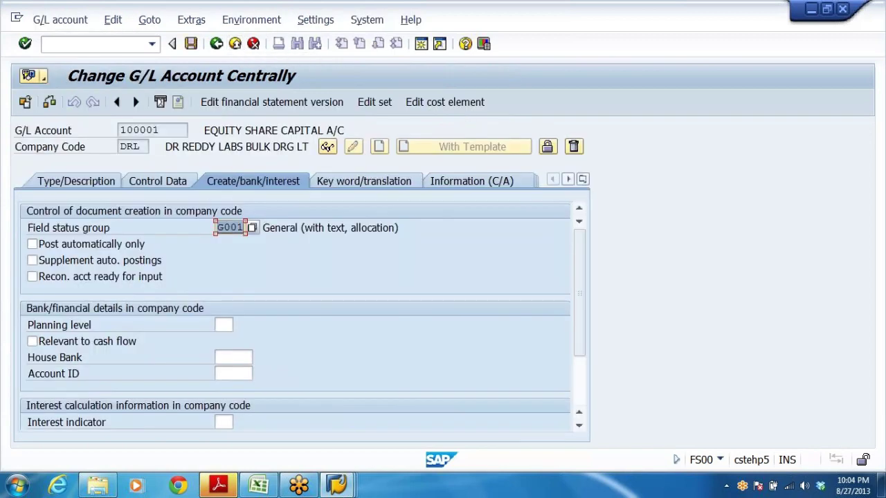
- Return to the G/L document entry session and enter the item text SHARE CAP ISSUED for the 100001 credit line
left_click(152, 130)
key("alt+Tab")
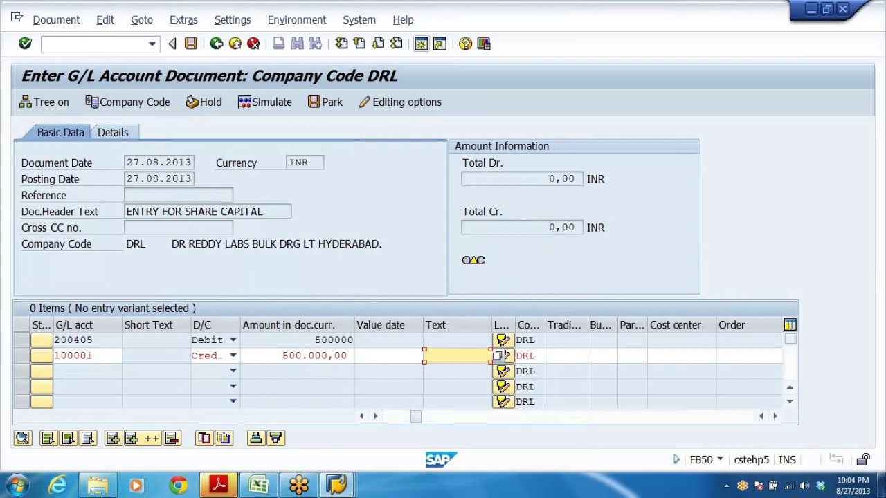
key("Return")
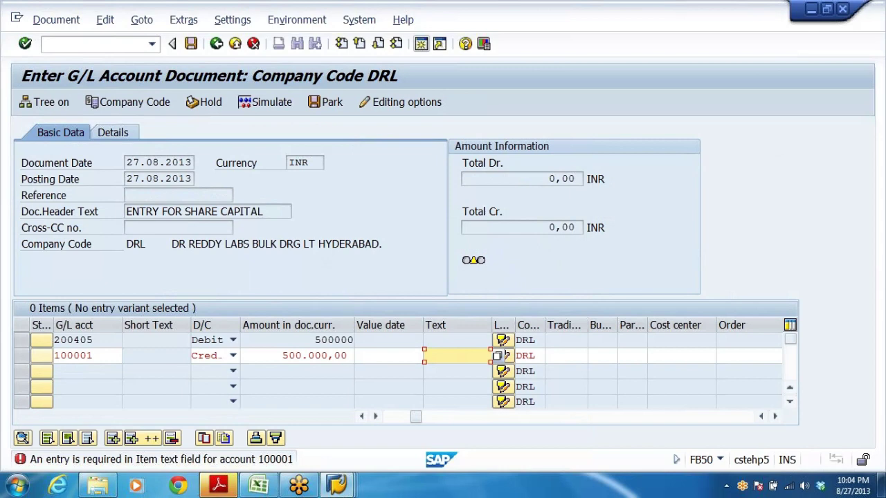
type("HARE CAP")
type(" ISSUED")
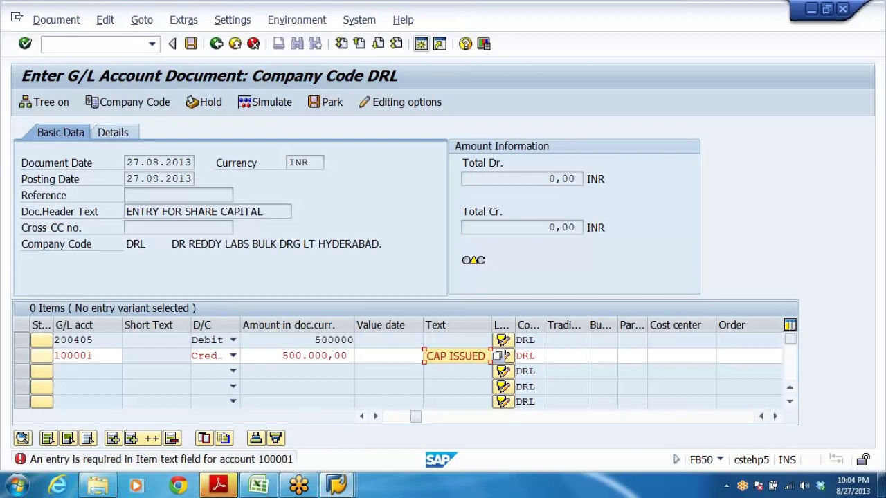
key("Return")
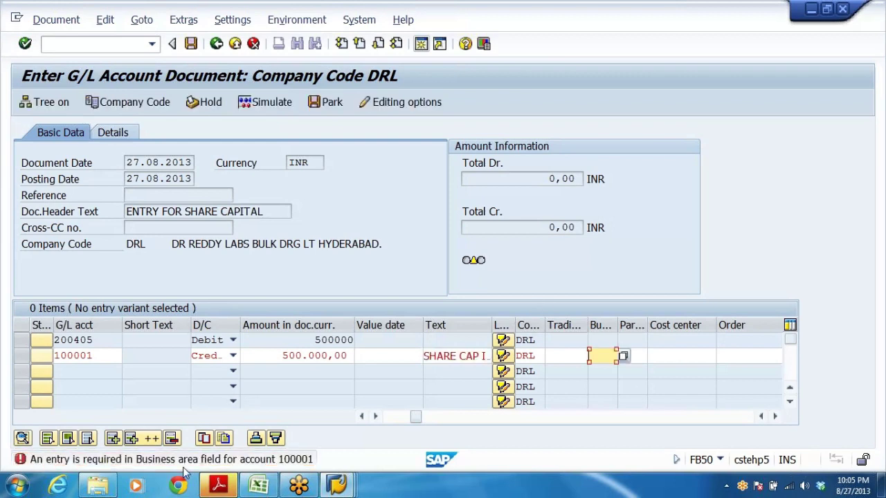
- Widen the business area column, assign business area DRHY (HYDERABAD-DRL) to the 100001 line and validate the document
left_click_drag(618, 320, 649, 322)
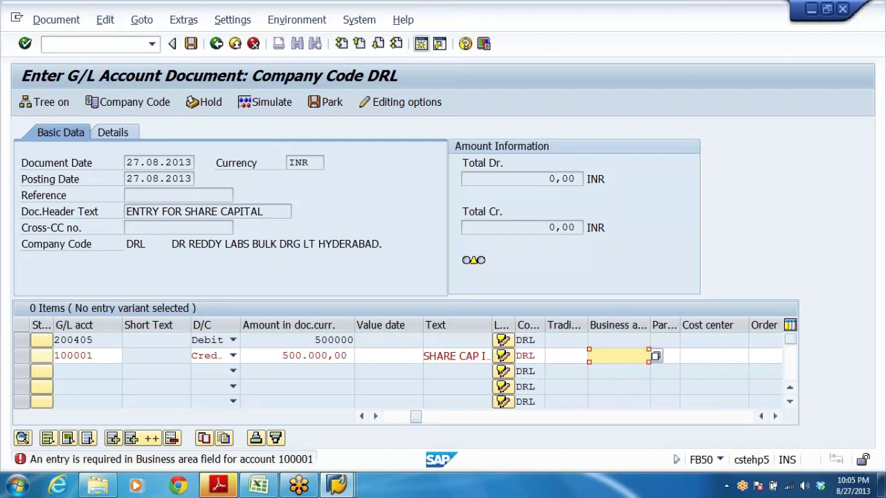
left_click(656, 357)
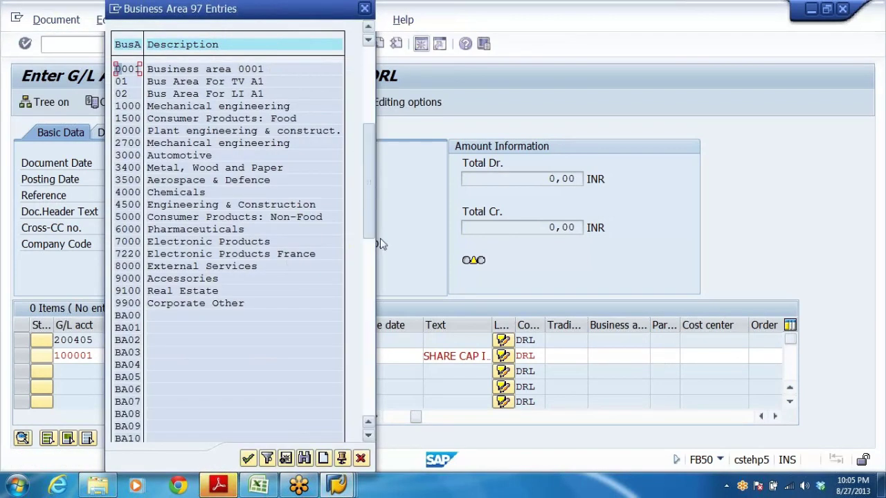
left_click_drag(380, 238, 380, 296)
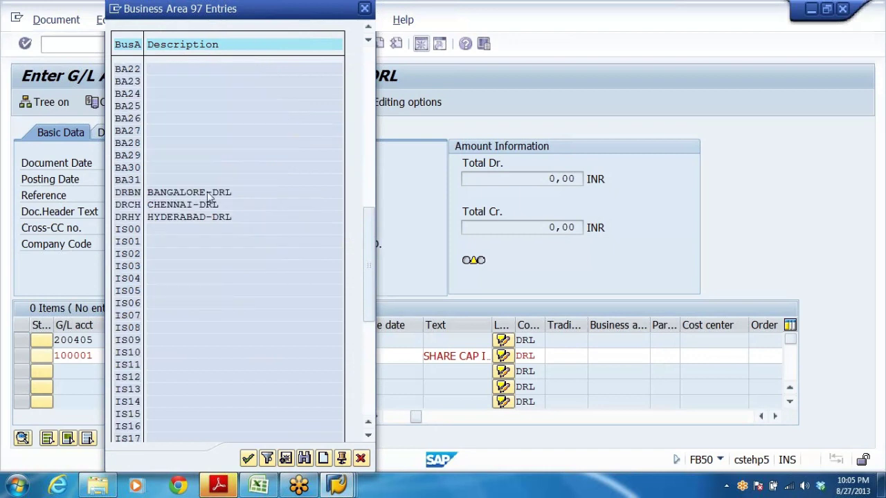
left_click_drag(368, 219, 365, 330)
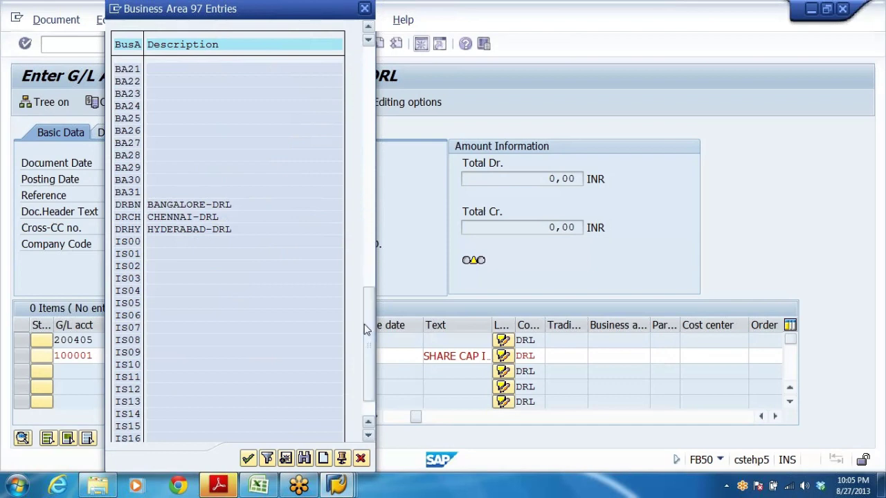
left_click(371, 182)
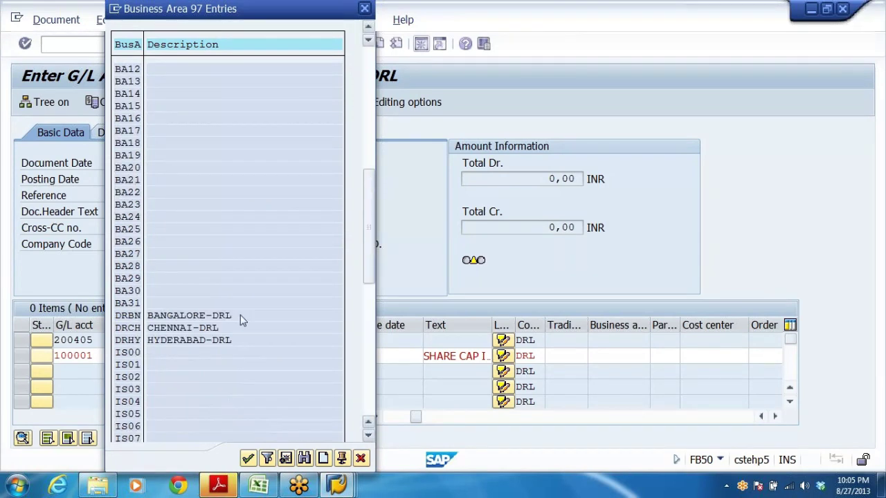
left_click(204, 315)
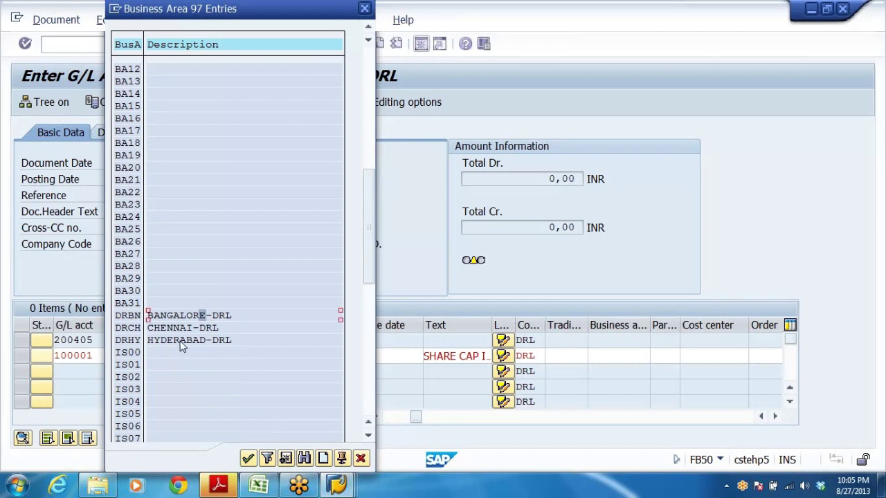
left_click(179, 344)
double_click(179, 339)
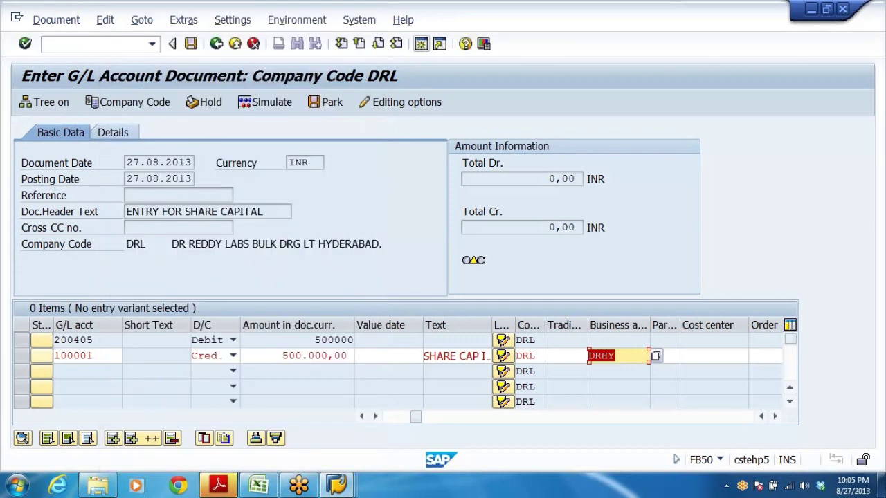
key("Return")
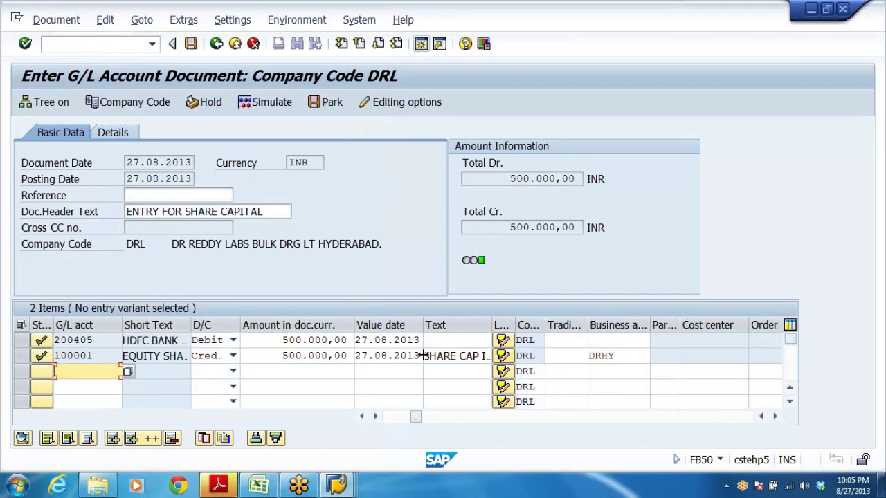
- Copy the item text to the 200405 debit line, set its business area to DRHY, and post the document
left_click_drag(424, 356, 802, 372)
key("ctrl+c")
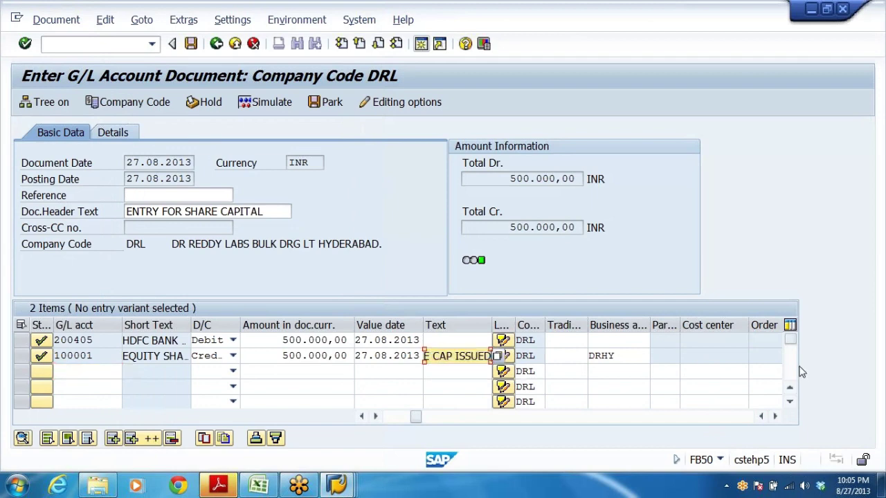
left_click(455, 341)
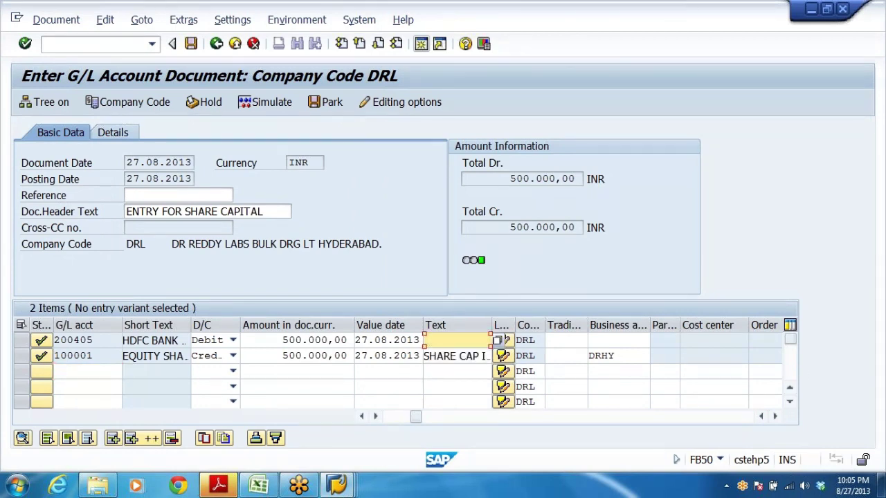
key("ctrl+v")
left_click(618, 340)
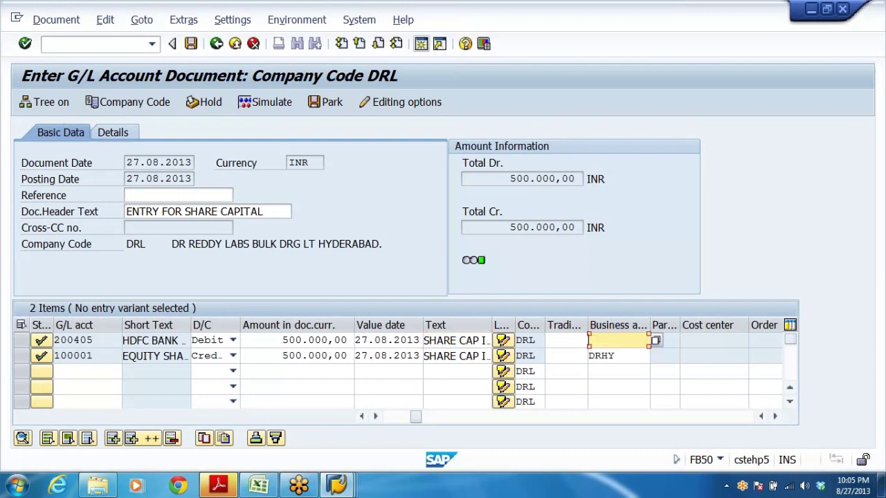
type("DRHY")
key("Return")
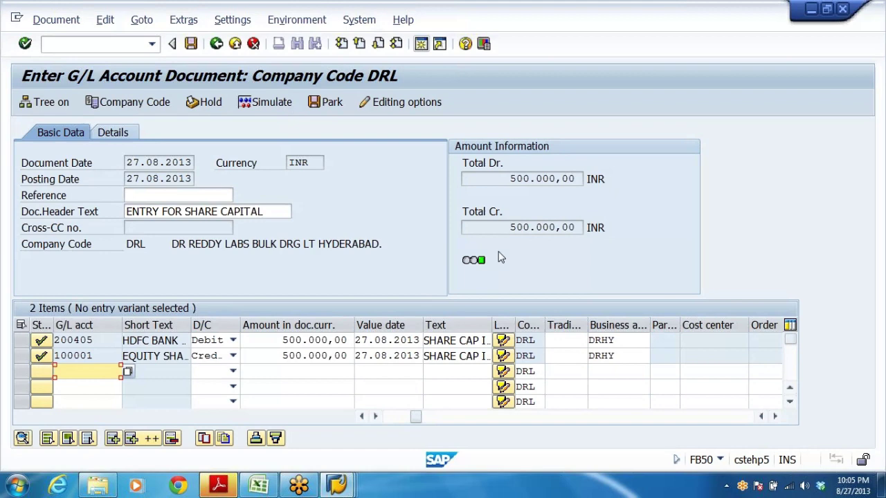
left_click(191, 44)
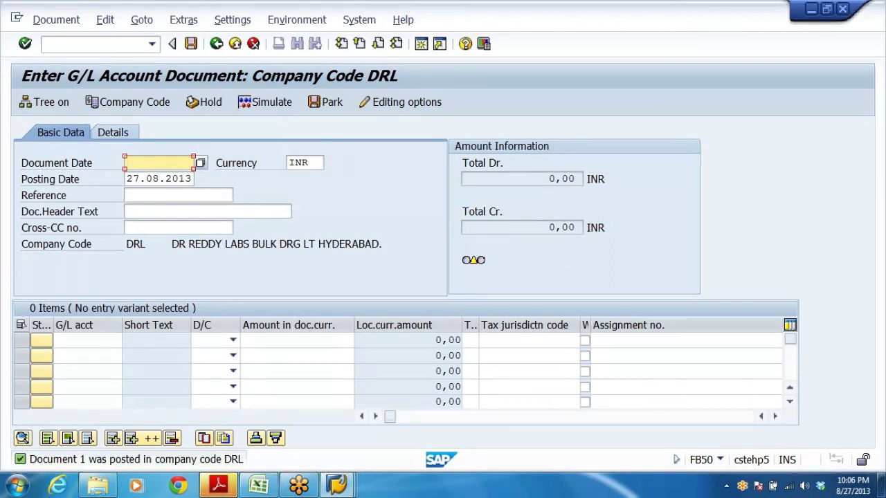
- Exit G/L account document entry and start the F-02 General Posting transaction
left_click(235, 43)
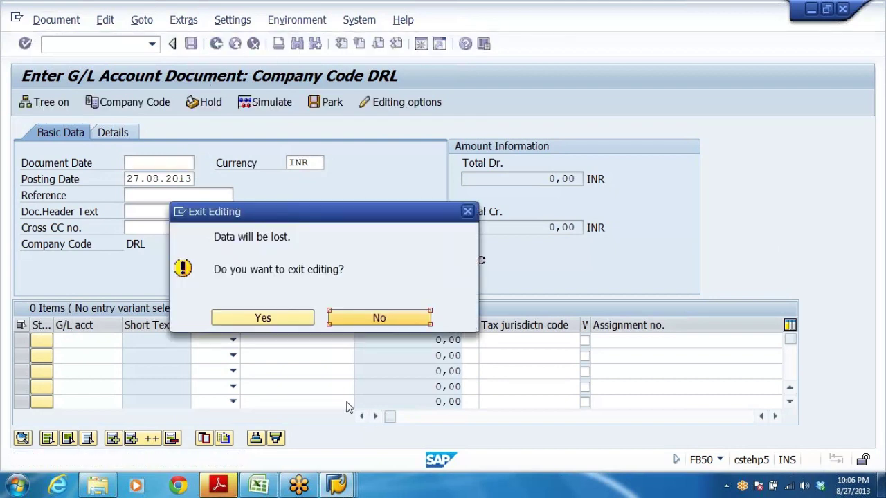
left_click(260, 318)
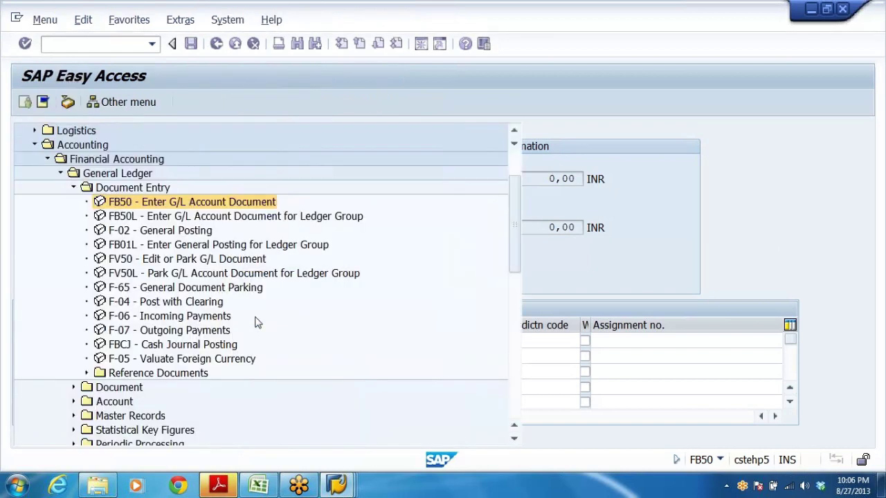
left_click(201, 230)
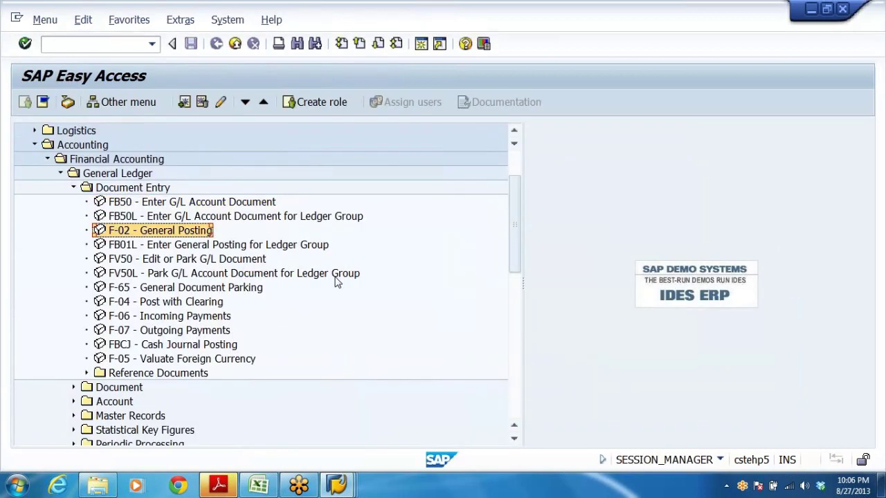
double_click(125, 234)
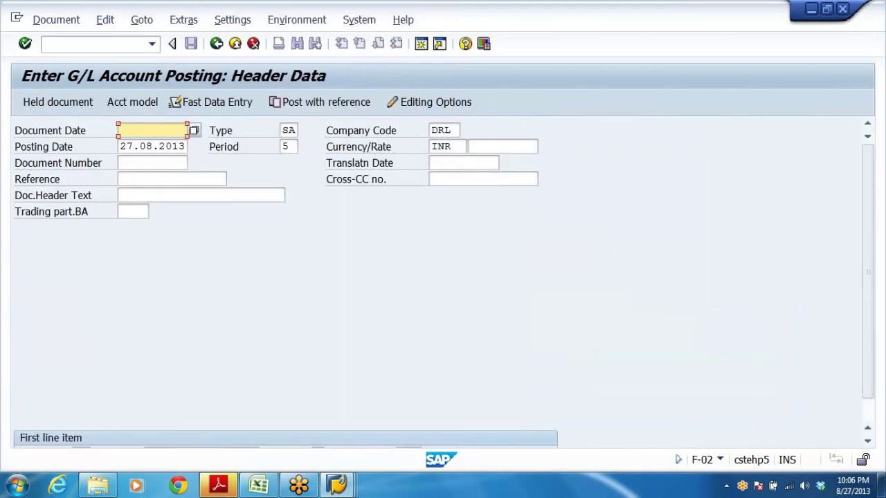
- Set the document date in the posting header to 27.08.2013 and go to the document type field
key("BackSpace")
key("Tab")
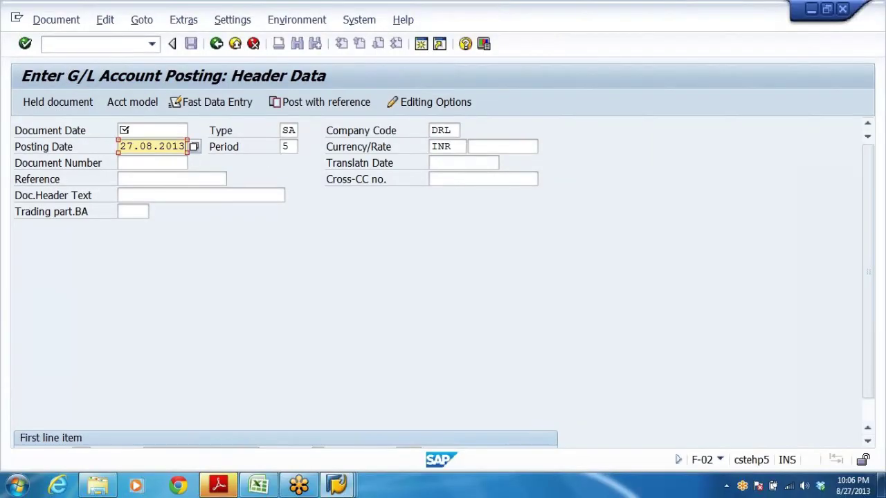
left_click(139, 130)
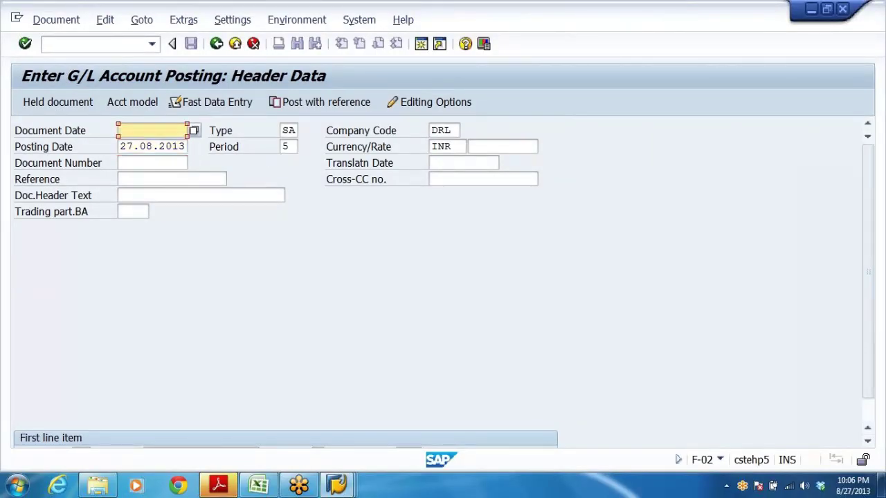
key("ctrl+v")
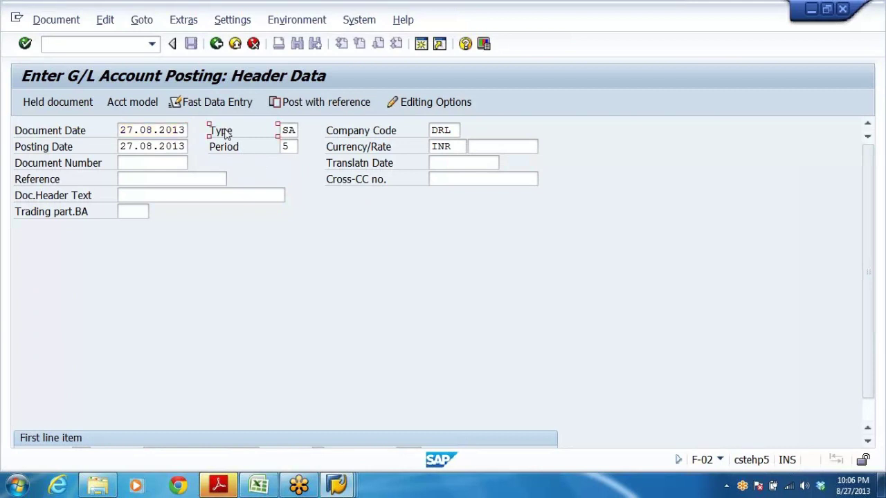
left_click(288, 131)
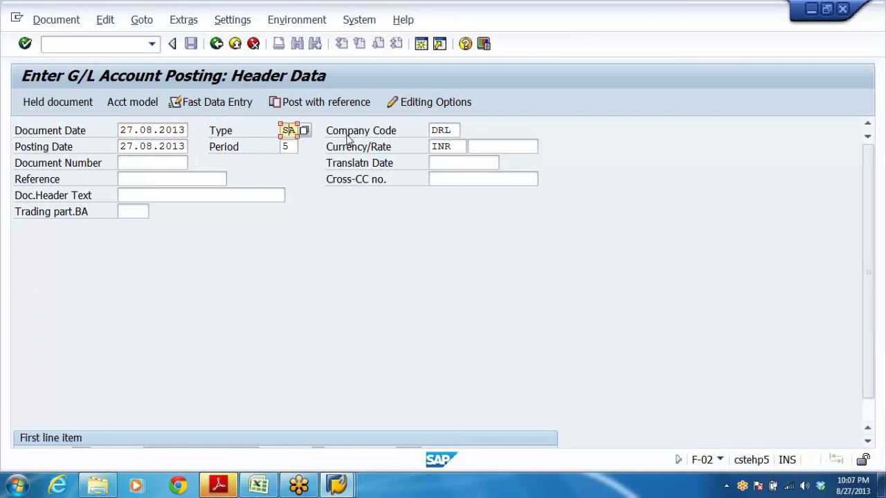
- Switch to the G/L account master session and start transaction OBA7 there in place of FS00
left_click(351, 487)
left_click(450, 431)
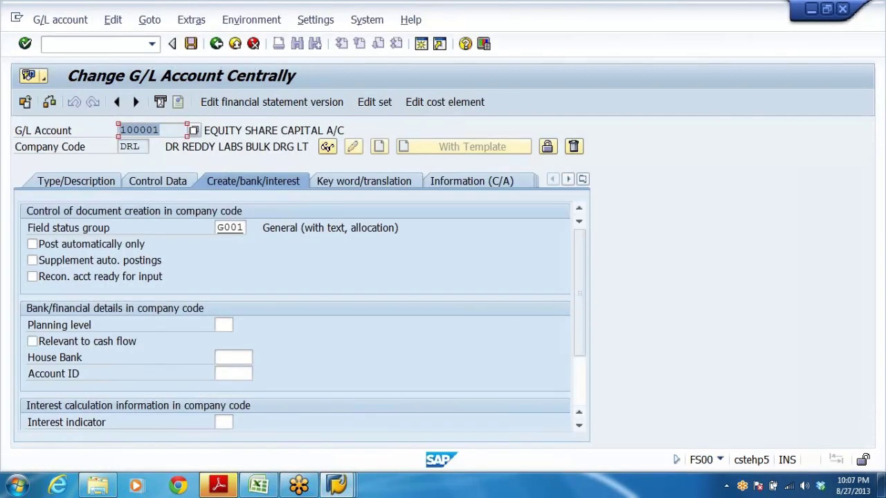
left_click(92, 44)
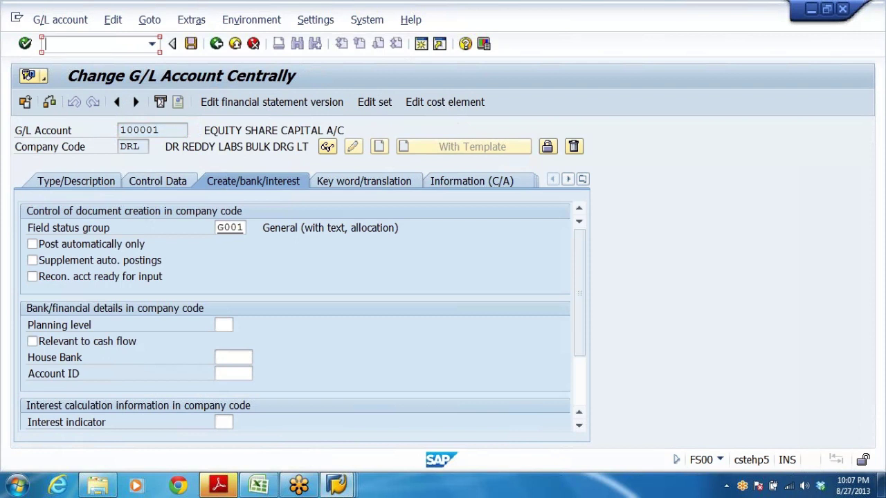
type("/NOBA7")
key("Return")
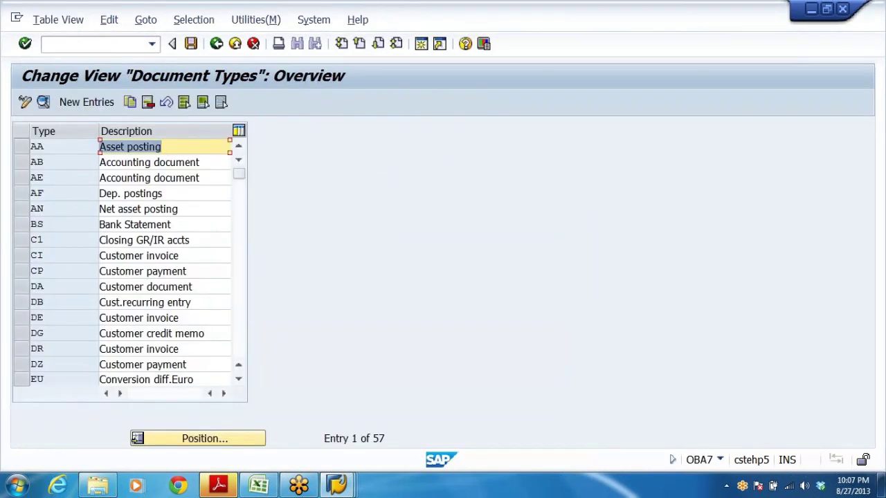
- Locate document type SA (G/L account document) in the document types overview and open its details
left_click(99, 253)
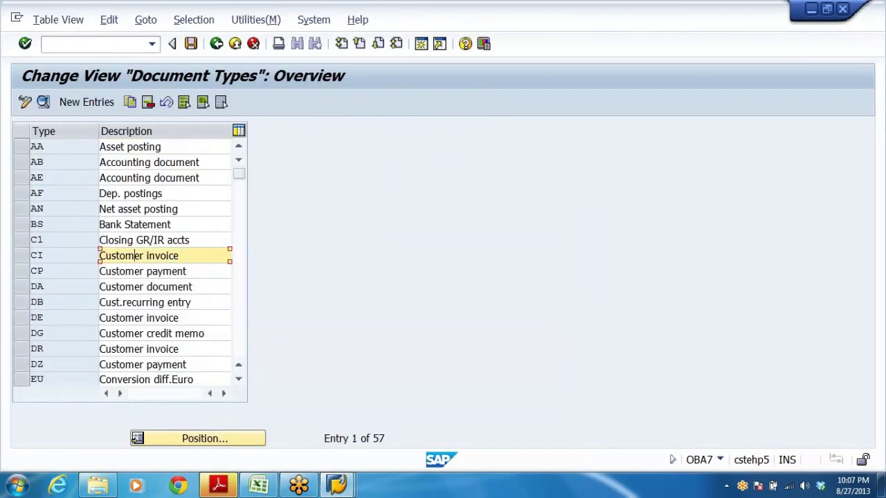
scroll(135, 263, "down", 3)
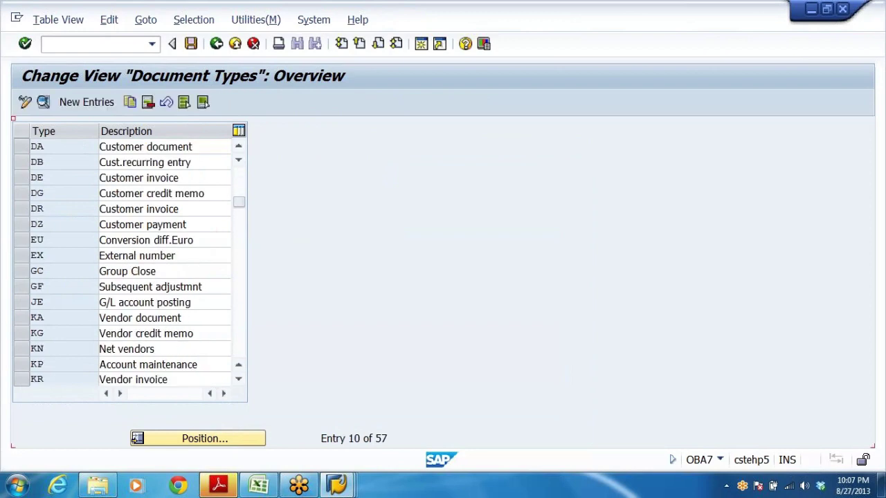
scroll(131, 266, "down", 6)
left_click(148, 255)
left_click(99, 287)
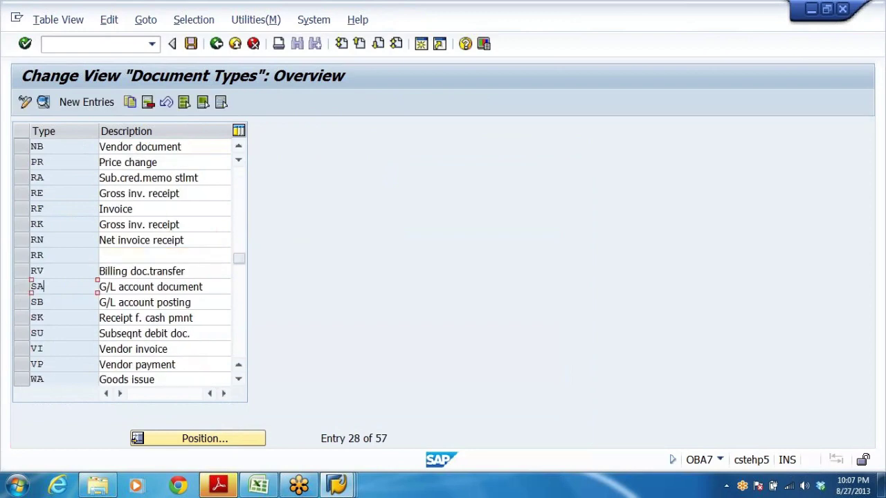
double_click(56, 285)
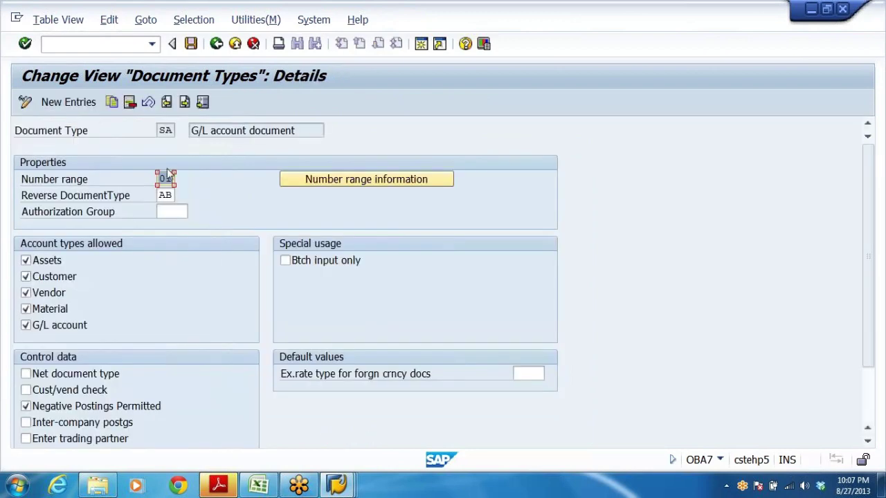
- Open the number range information for document type SA, checking back briefly on the F-02 posting header
left_click(364, 181)
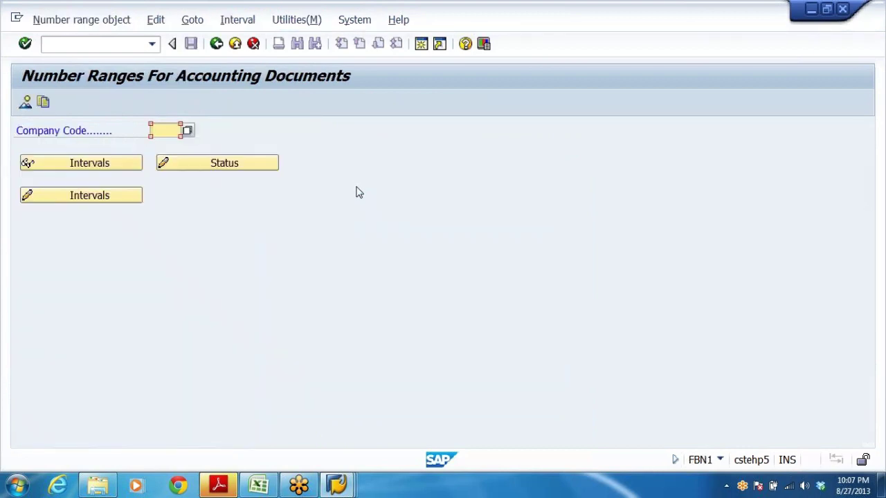
key("alt+Tab")
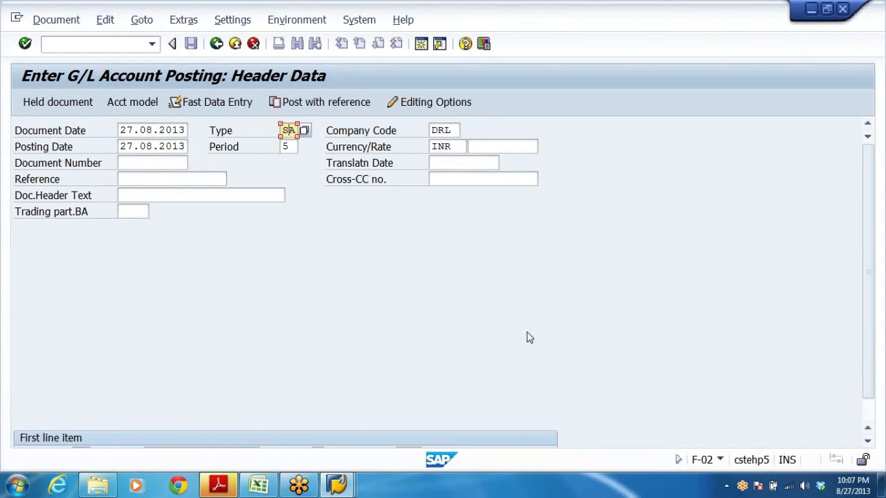
key("alt+Tab")
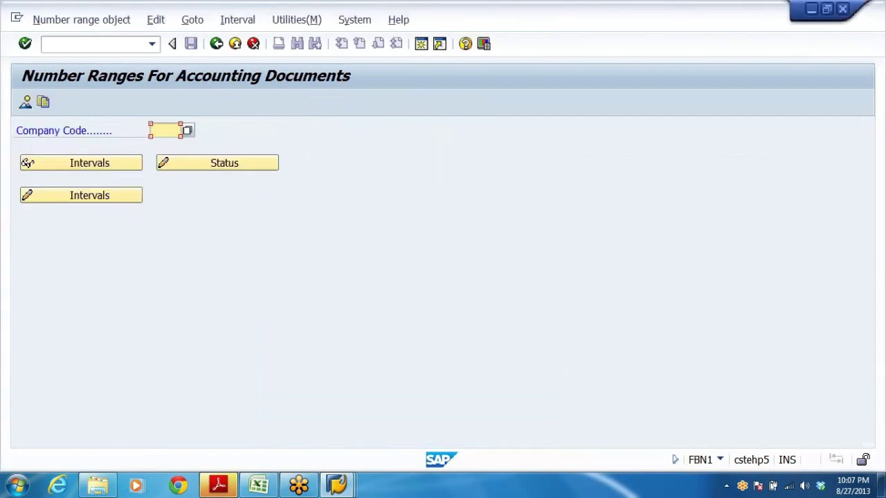
- Open the accounting document number range intervals of company code DRL for maintenance and check interval 01 for 2013
left_click(159, 130)
left_click(164, 144)
left_click(93, 196)
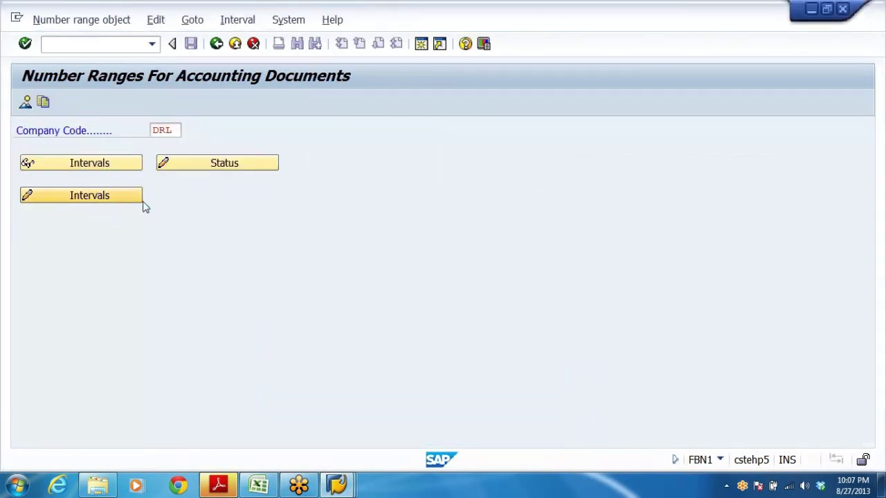
key("Tab")
key("Tab")
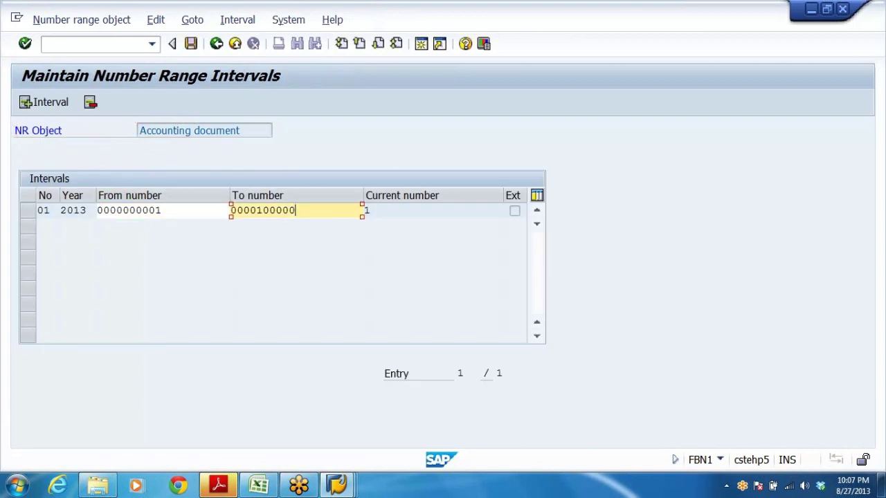
key("Tab")
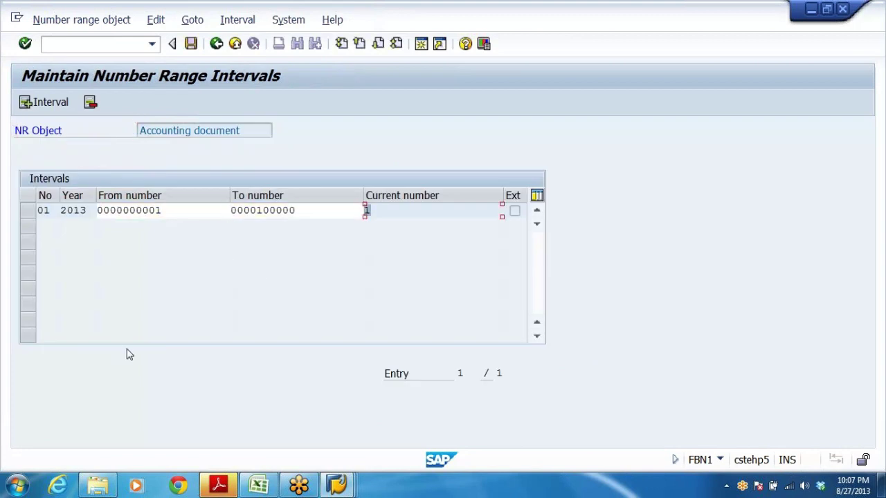
key("End")
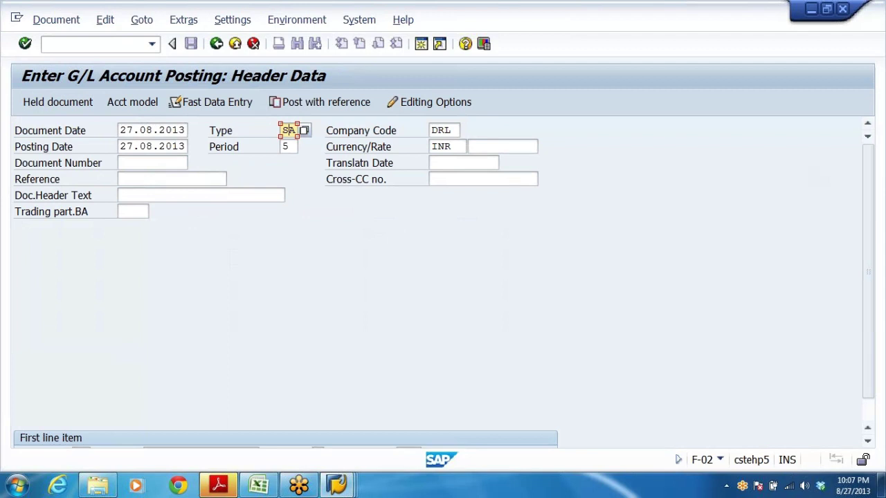
- Review the F-02 posting header, covering the exchange rate, document date, posting date, document type and period fields
left_click(495, 147)
scroll(394, 295, "down", 2)
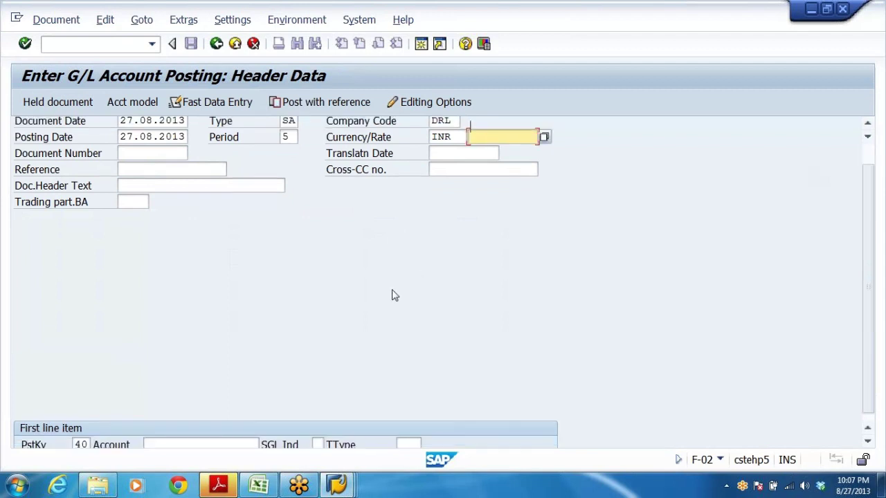
scroll(384, 301, "up", 2)
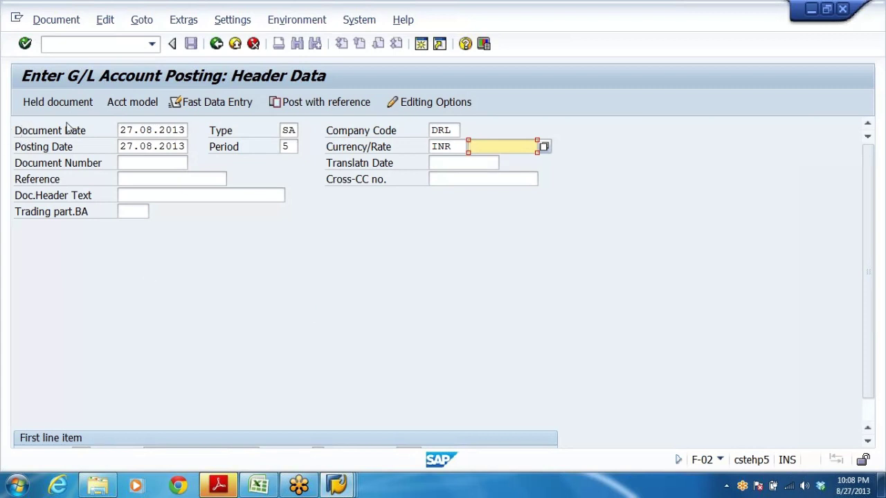
left_click(152, 130)
left_click(152, 146)
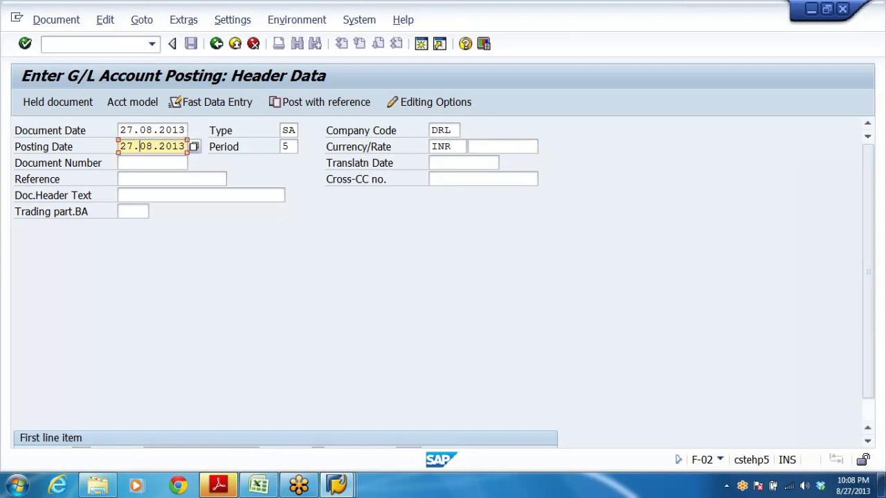
left_click(289, 130)
left_click(229, 149)
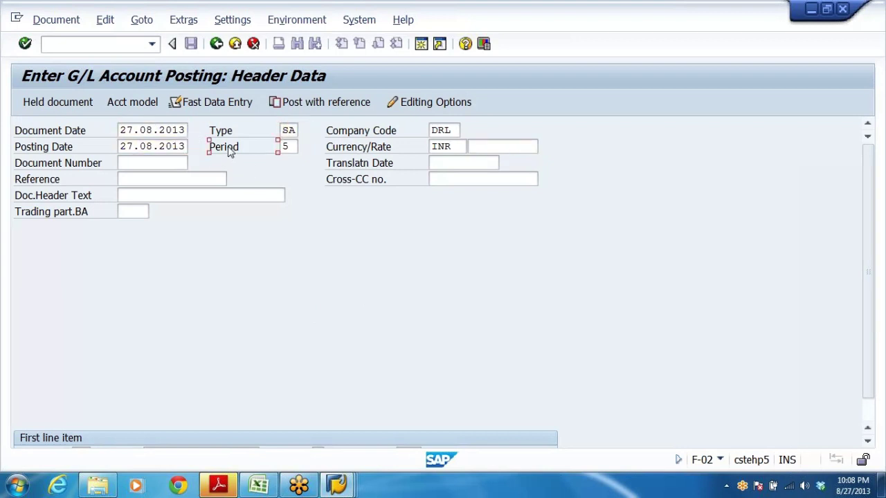
key("Tab")
left_click(152, 147)
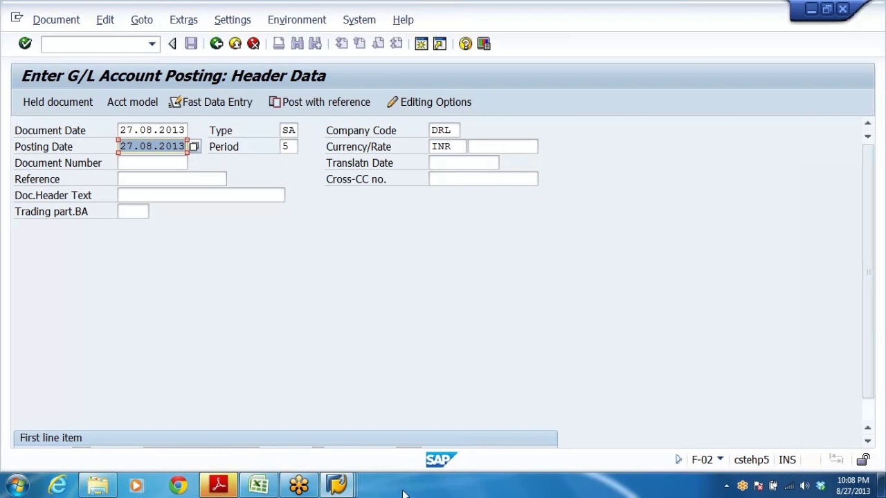
- Switch to the number range intervals session and start transaction OBY6 there in place of FBN1
left_click(337, 485)
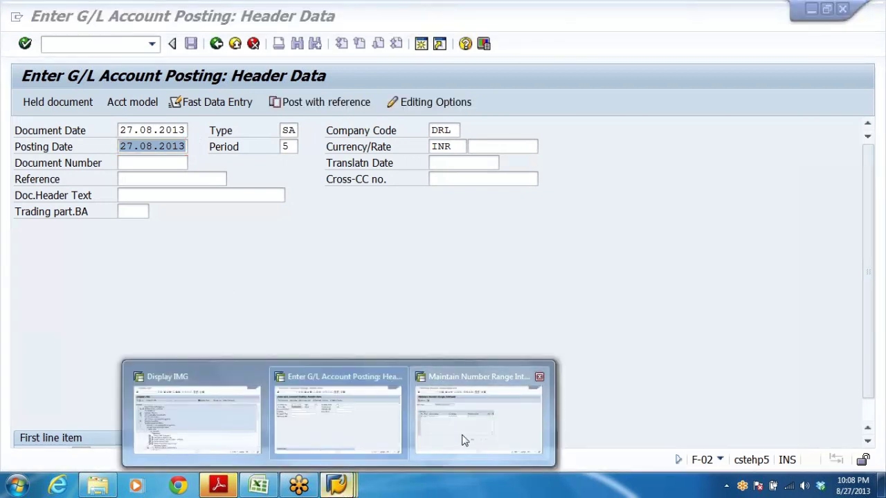
left_click(465, 441)
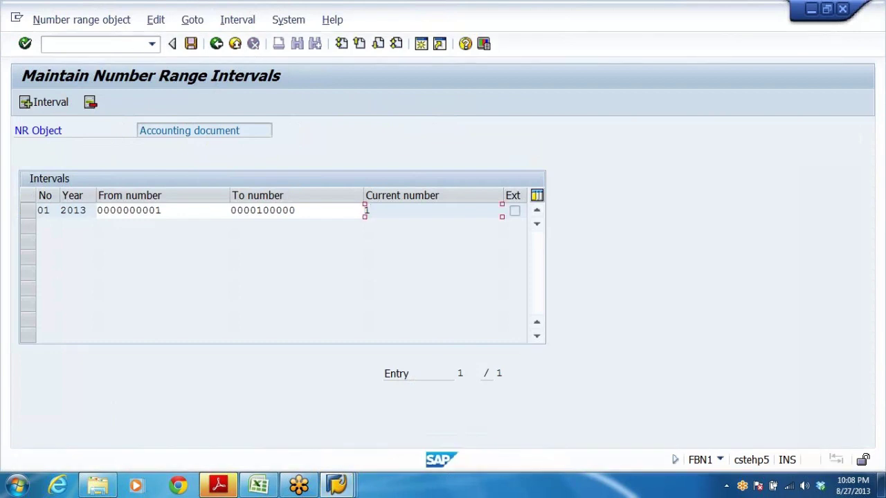
left_click(90, 45)
type("OBY6")
key("Return")
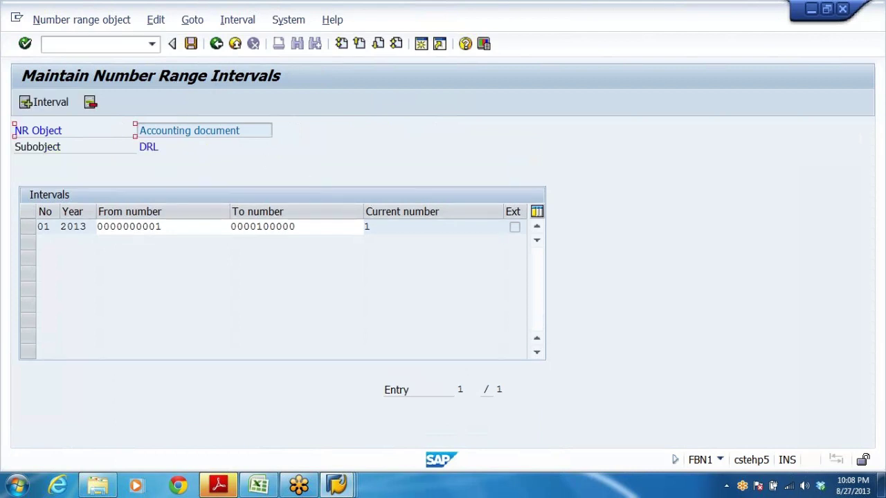
left_click(150, 43)
type("/NOBU")
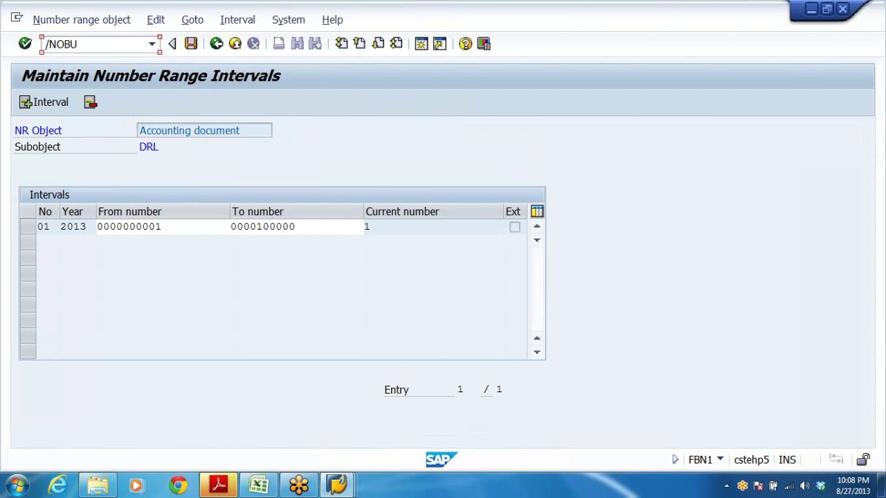
key("BackSpace")
type("Y6")
key("Return")
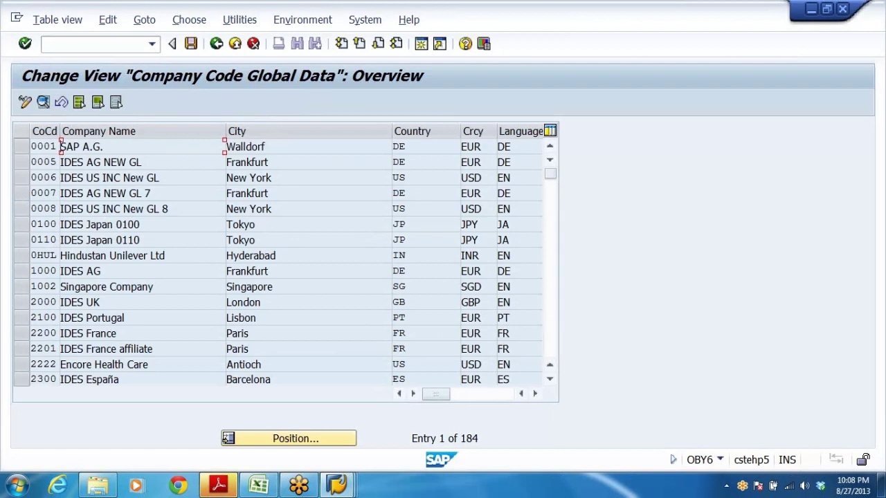
- Locate company code DRL in the company code global data, open its details, and return to the company code field in F-02
left_click(319, 441)
left_click(196, 220)
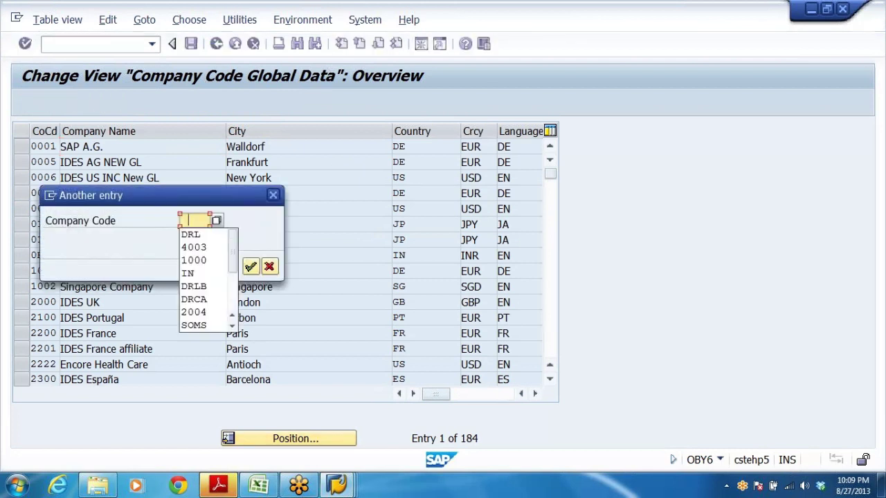
left_click(196, 236)
left_click(250, 267)
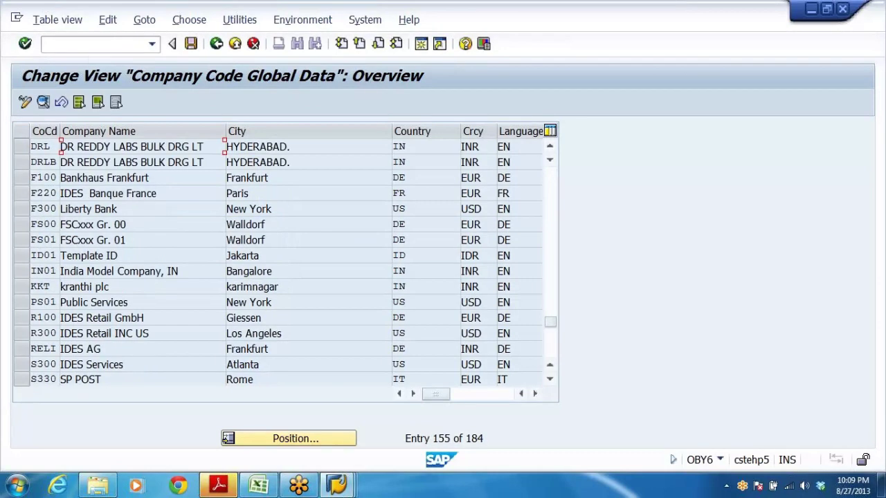
double_click(125, 146)
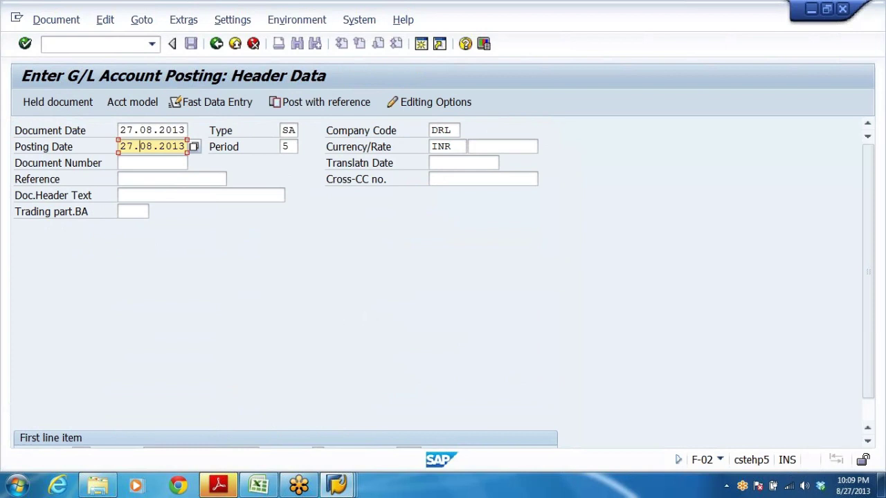
left_click(460, 131)
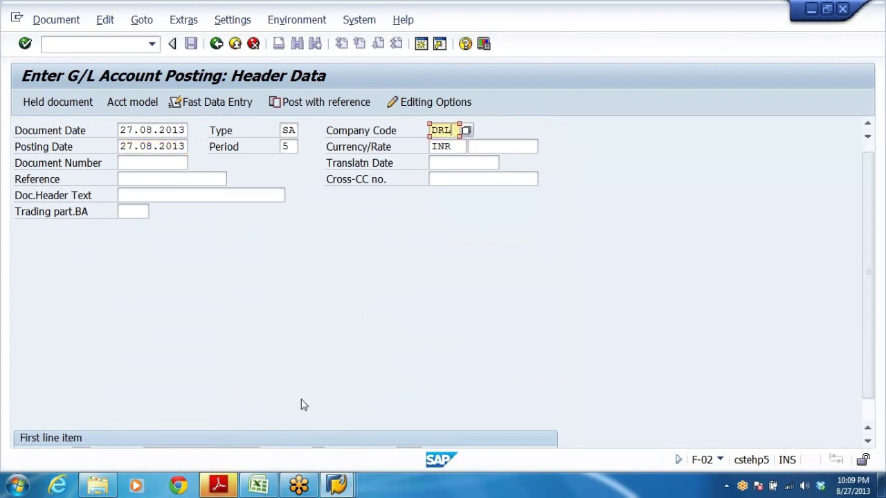
- Look up the available posting keys and examine the G/L debit entry 40 and credit entry 50
scroll(303, 406, "down", 1)
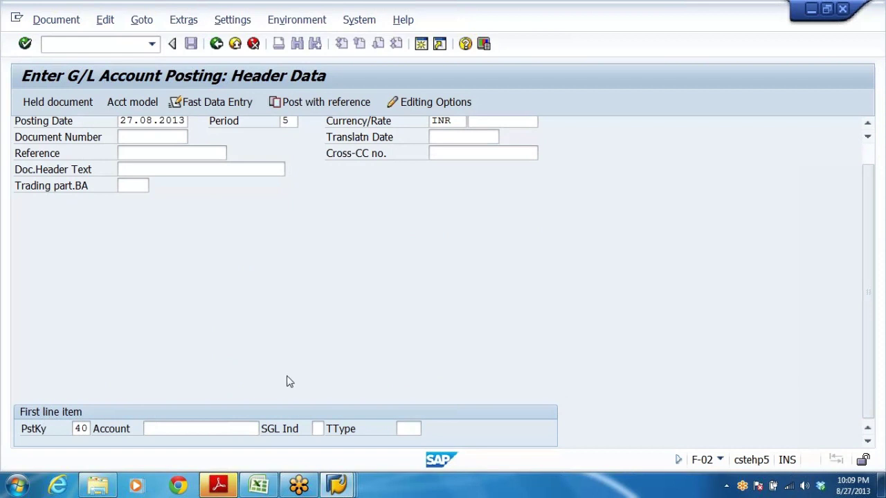
left_click(81, 430)
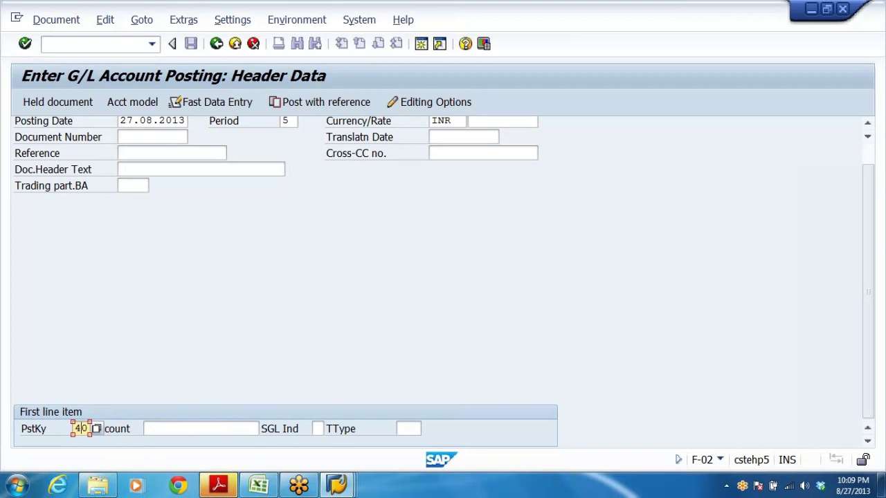
key("Return")
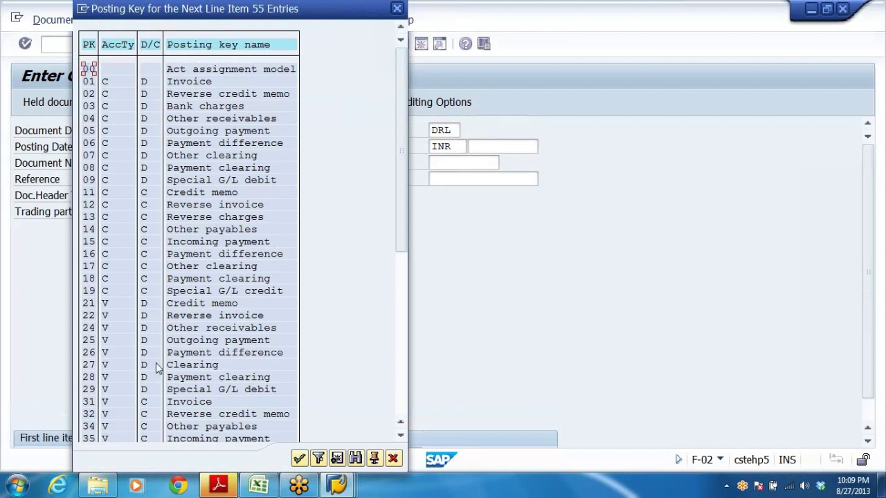
scroll(163, 353, "down", 4)
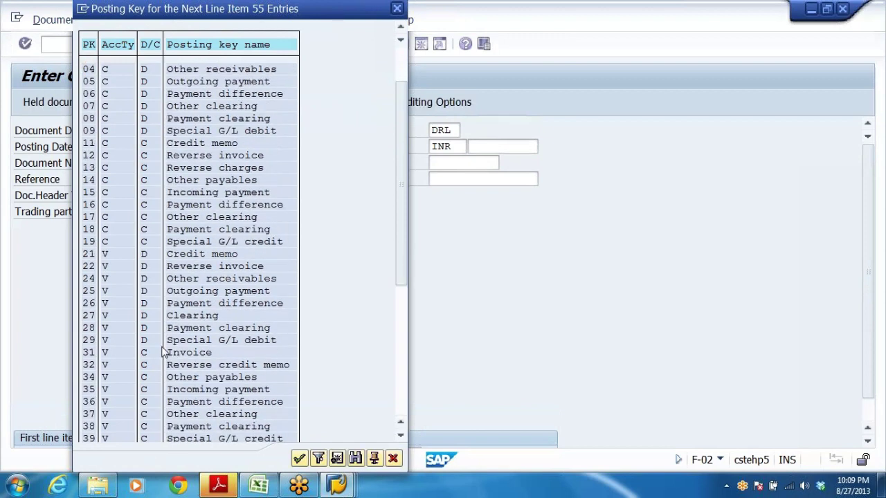
scroll(163, 353, "down", 3)
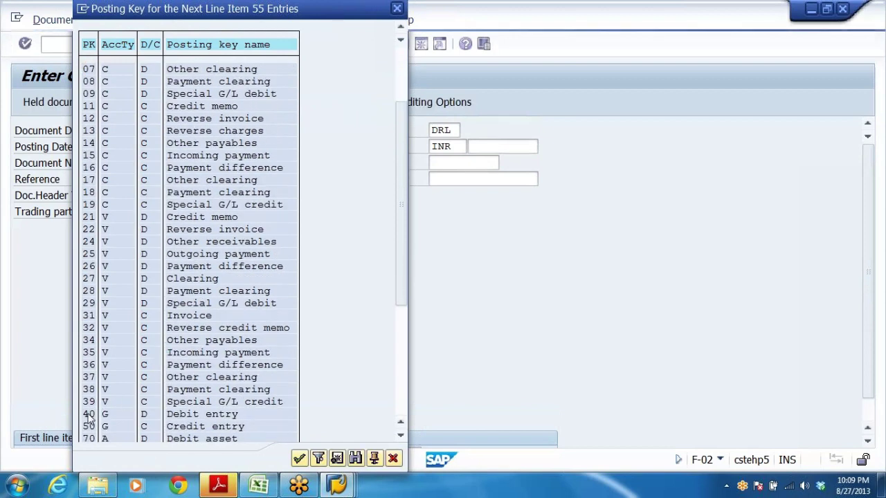
scroll(88, 418, "down", 1)
left_click(97, 413)
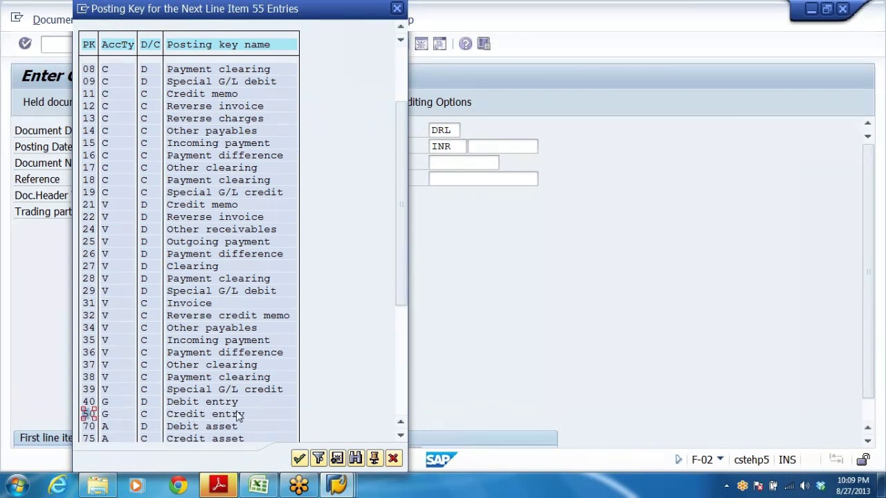
left_click(90, 402)
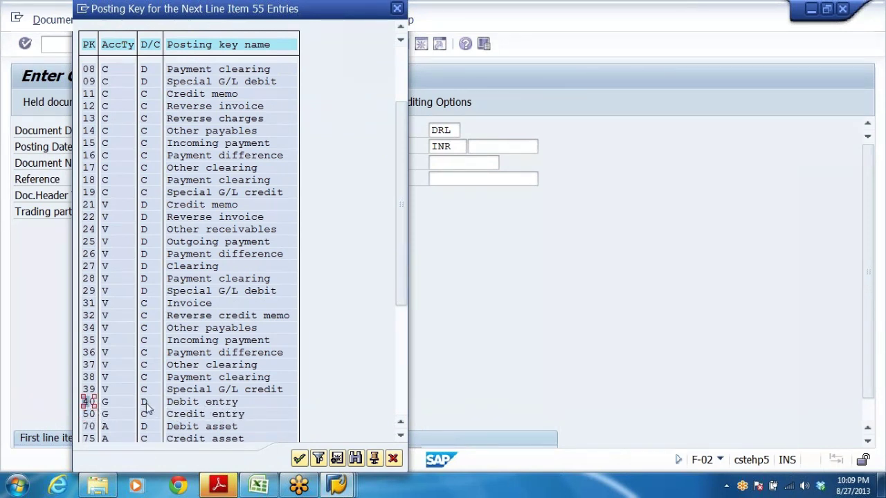
left_click(106, 404)
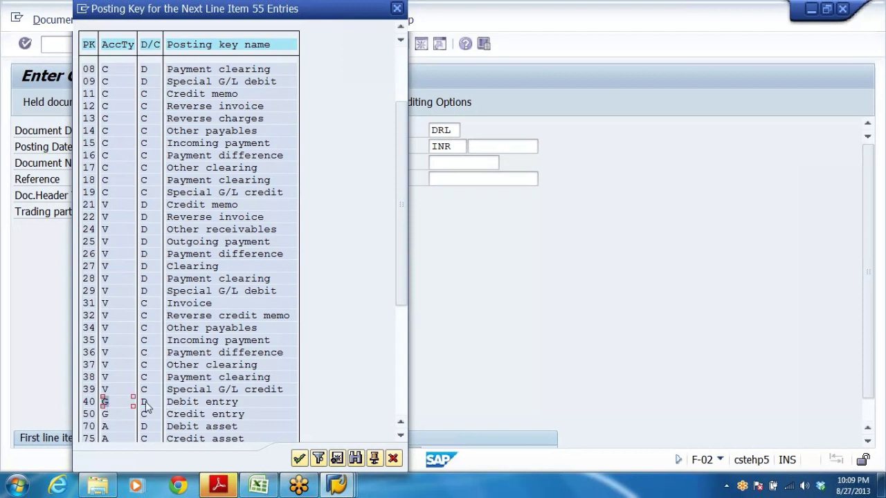
left_click(145, 404)
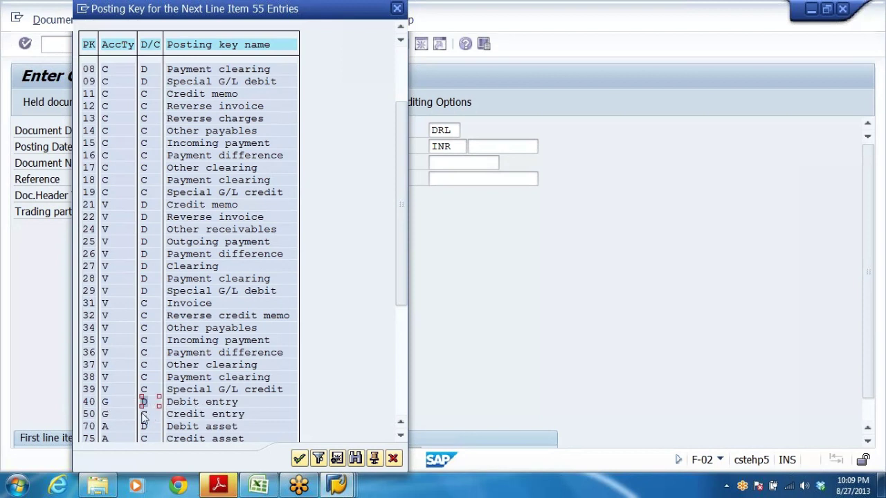
left_click(144, 415)
left_click(214, 414)
left_click(397, 9)
scroll(460, 364, "up", 2)
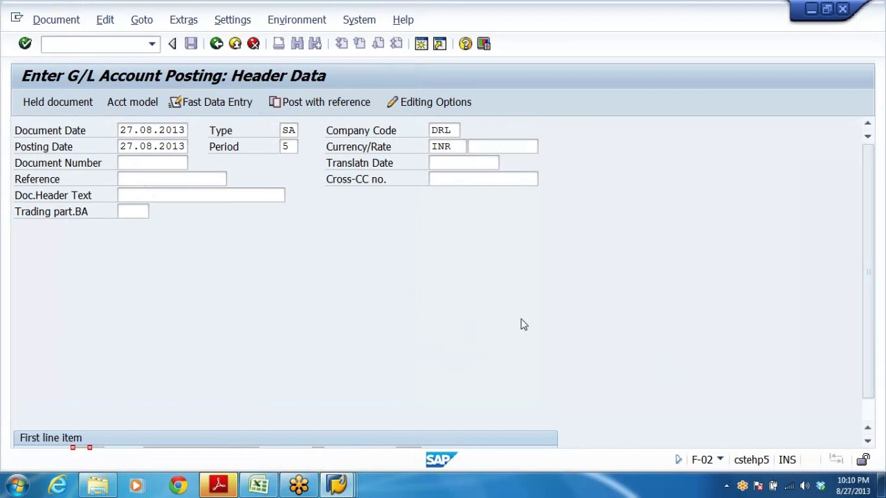
- Choose the HDFC BANK A/C ledger account for the first line item with posting key 40 and proceed to its item details
scroll(533, 335, "down", 2)
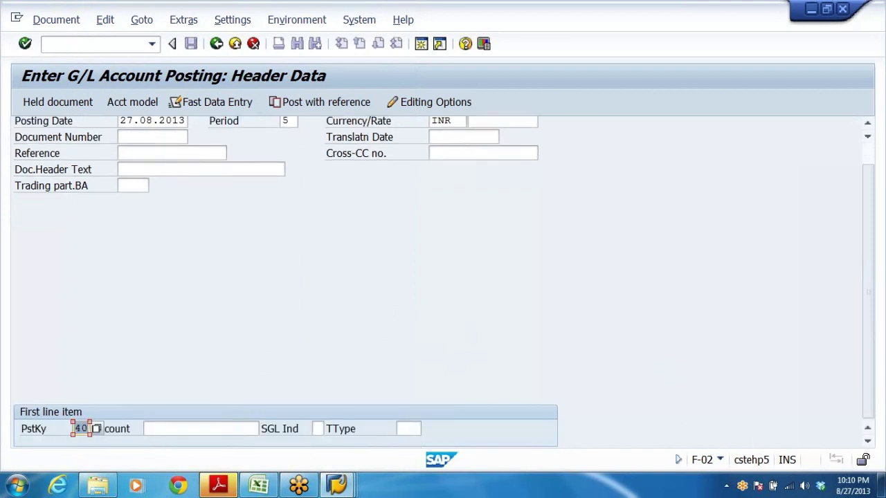
left_click(81, 429)
left_click(250, 430)
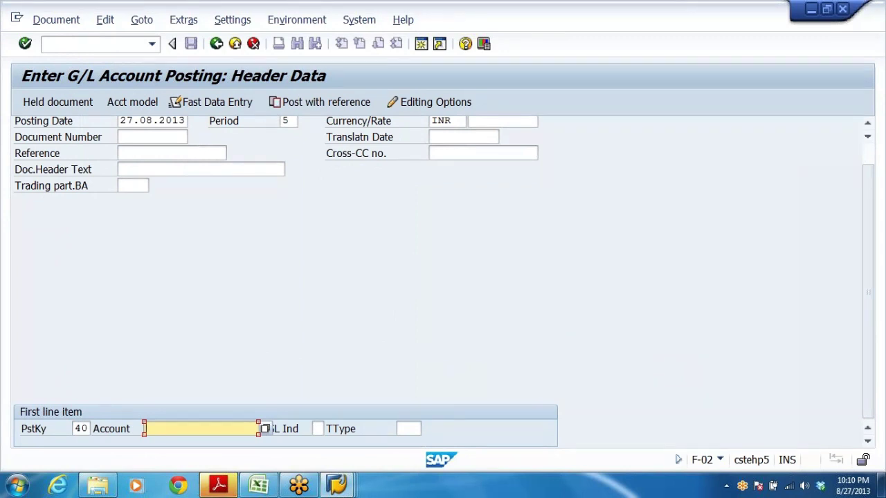
left_click(266, 430)
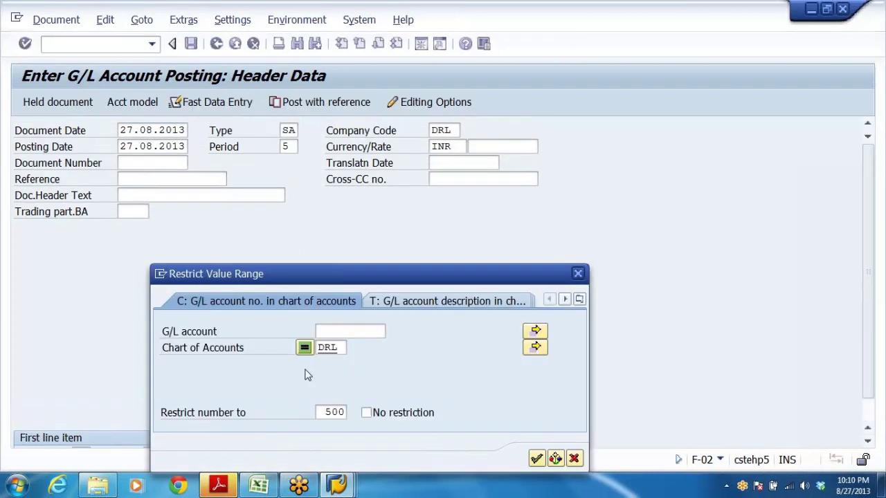
key("Return")
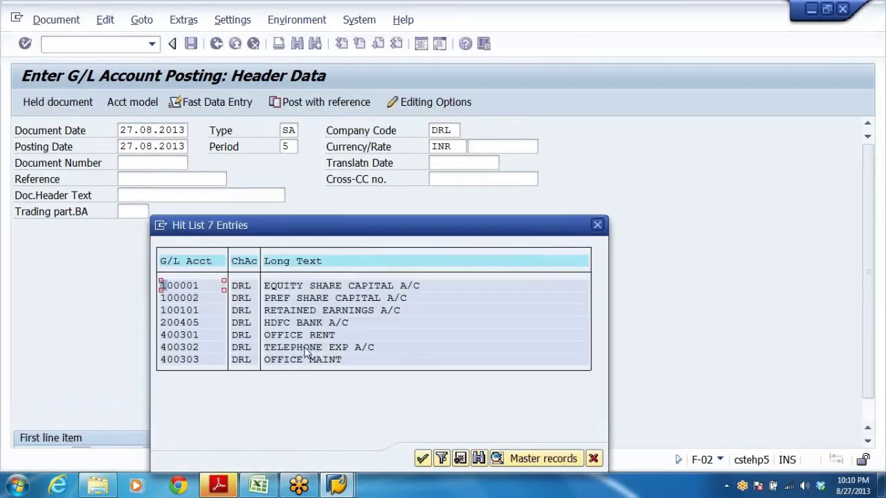
double_click(191, 324)
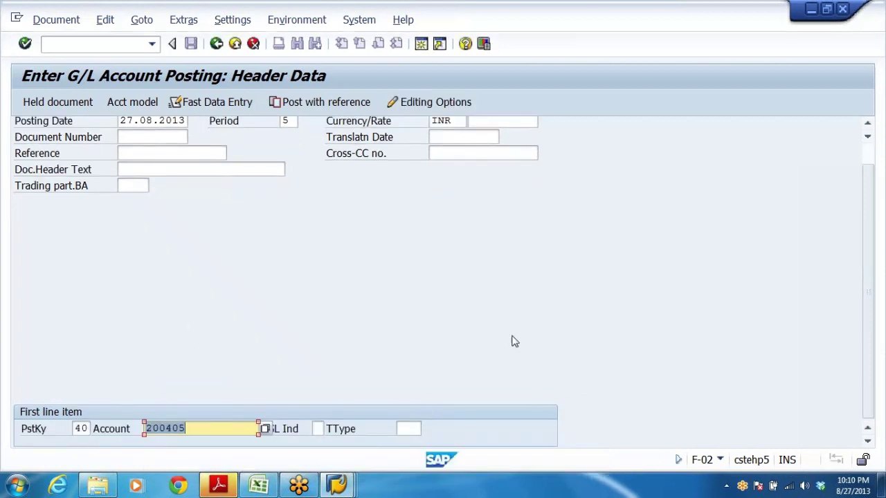
scroll(513, 343, "up", 1)
scroll(514, 343, "down", 1)
scroll(530, 346, "up", 1)
key("Return")
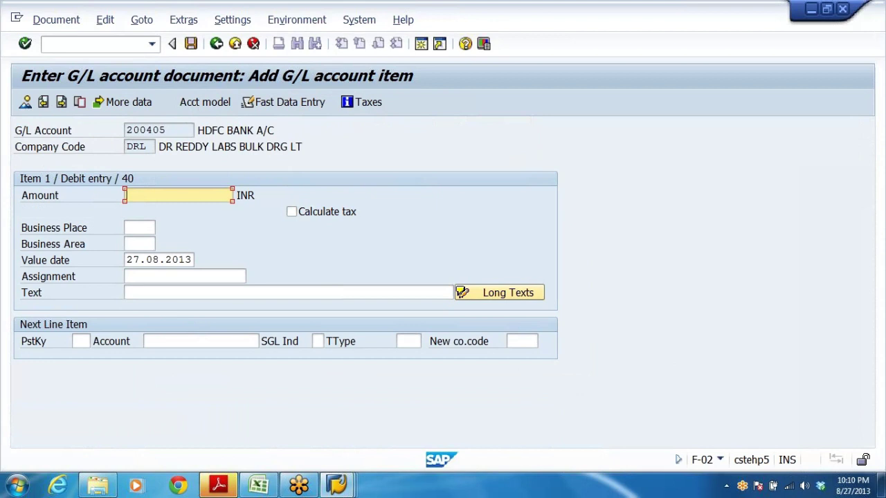
- Fill in the debit item with amount 600000, business area DRHY and the text EQUITY SHARE CAP RECD
type("5")
left_click(167, 209)
left_click_drag(168, 196, 64, 246)
type("600000")
left_click(142, 243)
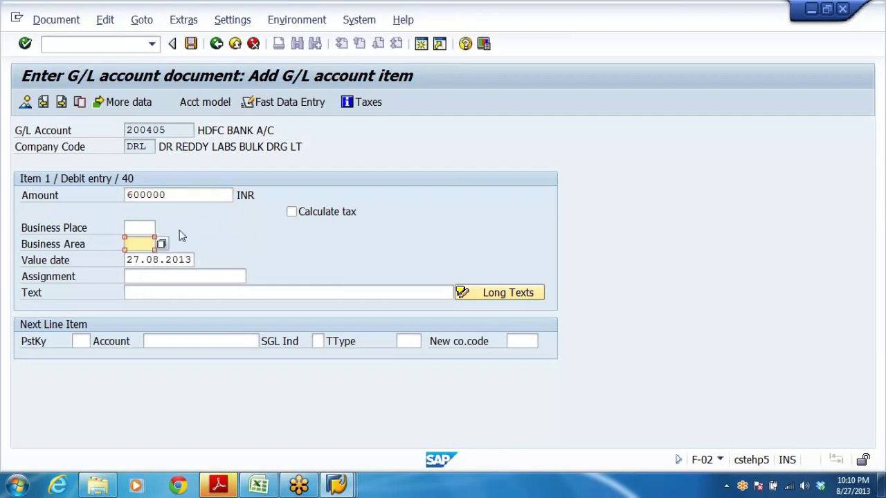
left_click(142, 244)
left_click(146, 270)
left_click(179, 298)
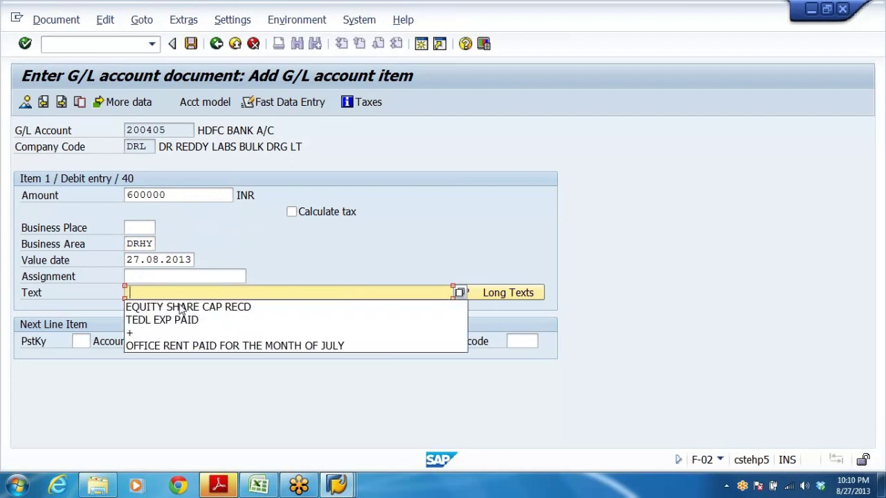
left_click(181, 308)
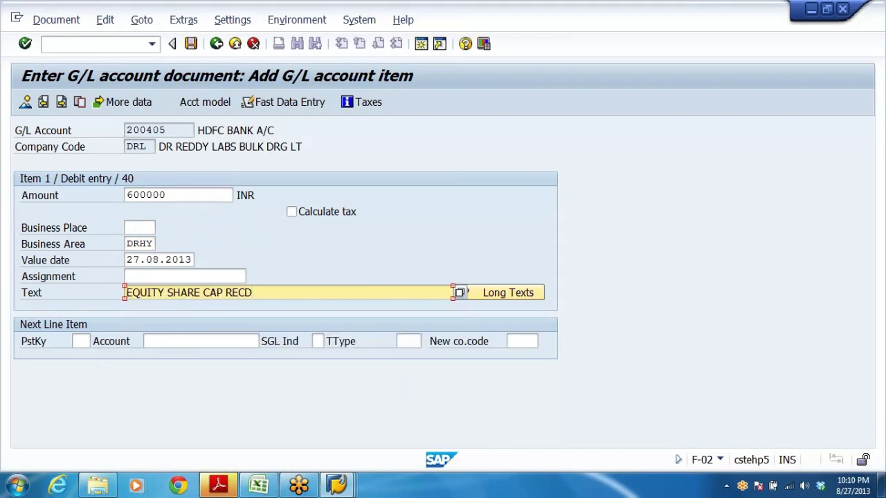
left_click(55, 133)
left_click_drag(173, 130, 71, 157)
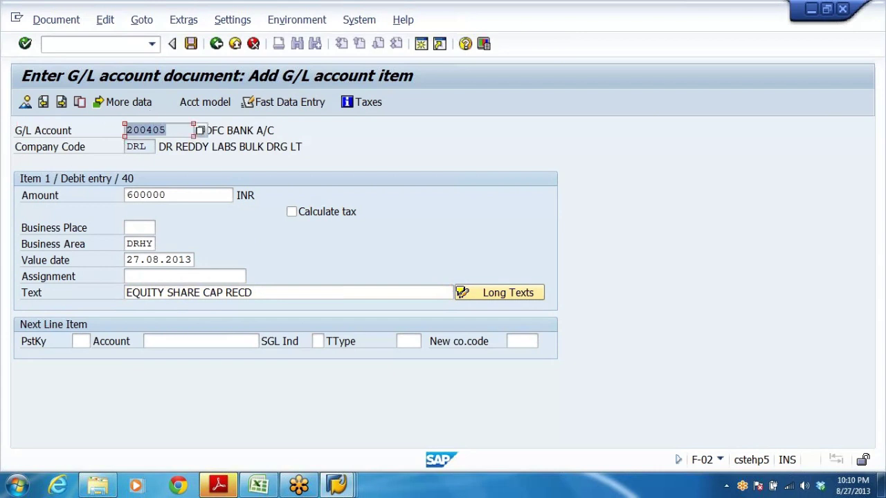
left_click(241, 131)
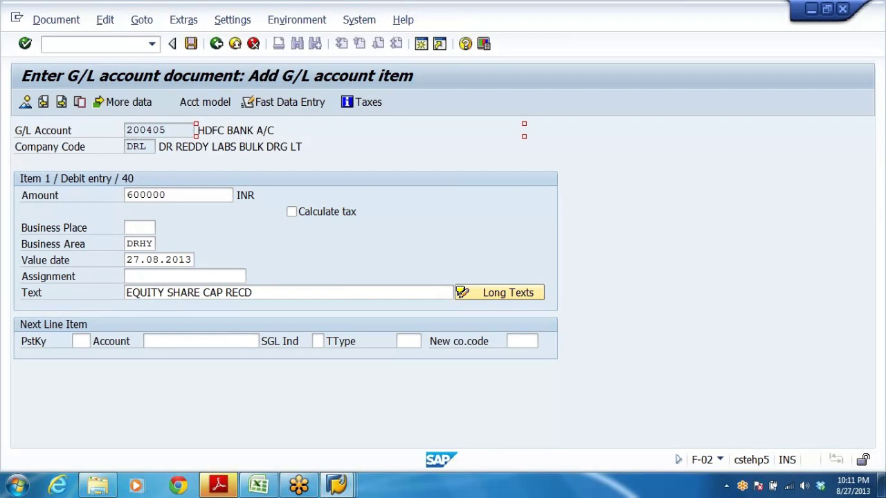
left_click(150, 244)
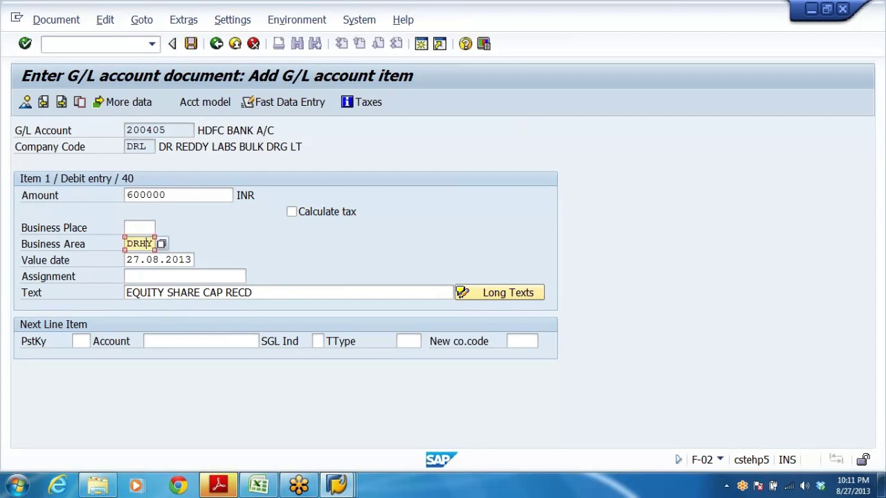
double_click(242, 293)
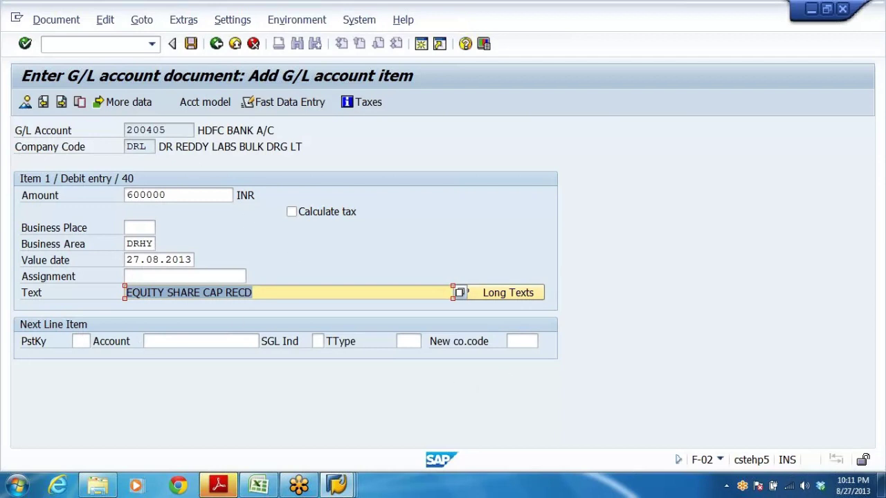
- Set the next line item to posting key 50 with the EQUITY SHARE CAPITAL A/C ledger account and proceed to its details
left_click(80, 341)
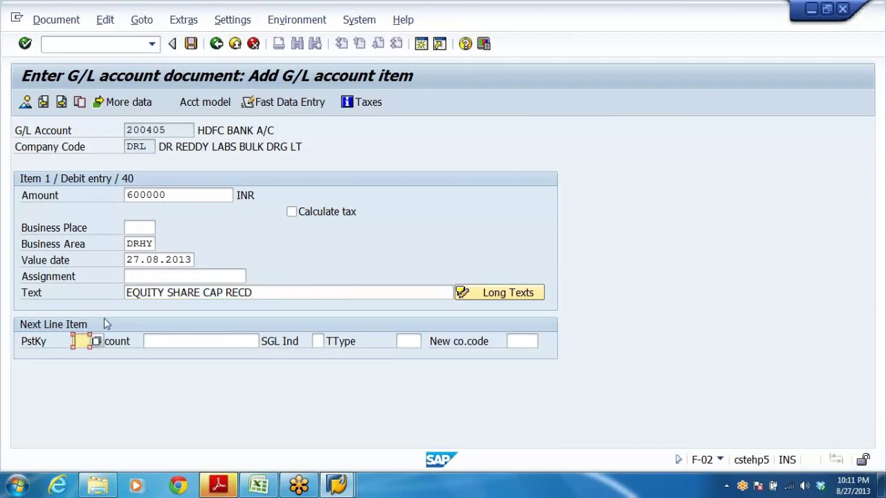
type("50")
left_click(191, 340)
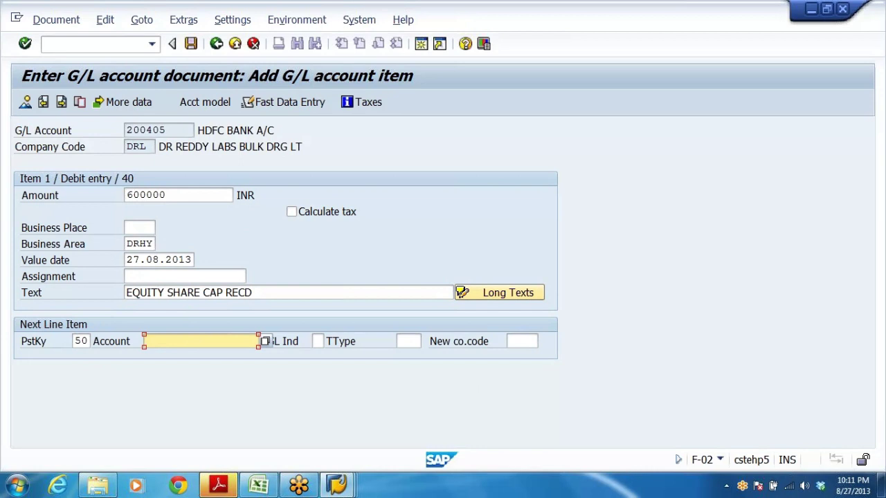
left_click(191, 340)
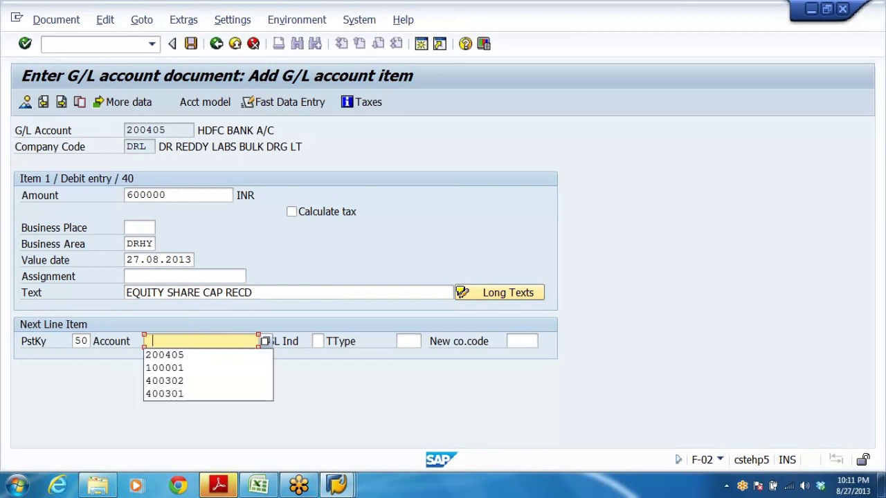
left_click(177, 366)
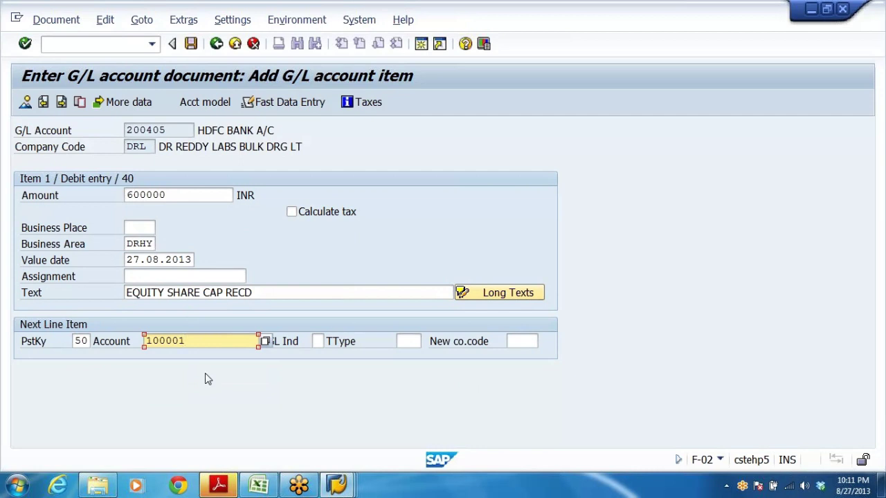
key("Return")
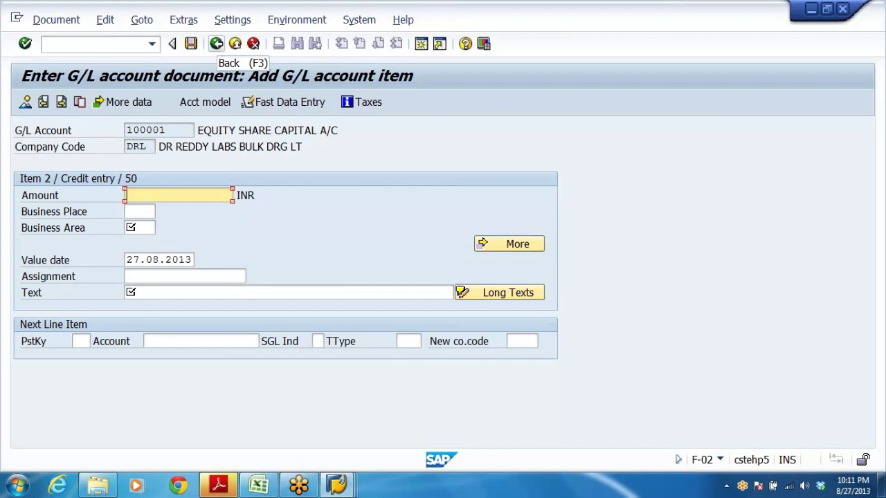
- Switch to the Display IMG window and collapse the General Ledger Accounting (New) branch with its subnodes
left_click(329, 489)
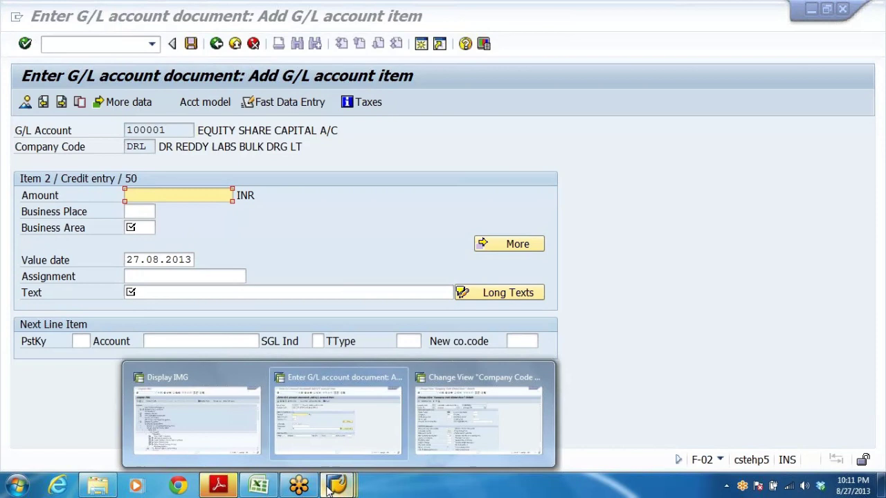
left_click(257, 438)
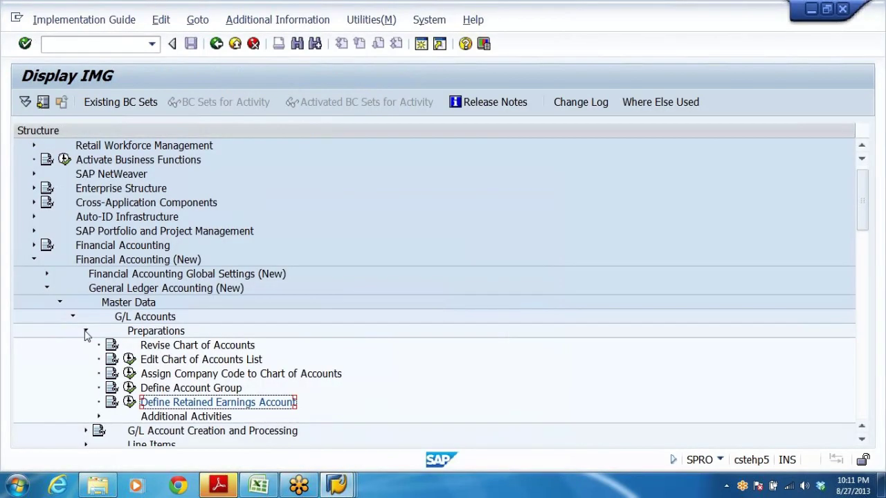
left_click(86, 331)
left_click(72, 316)
left_click(60, 302)
left_click(46, 290)
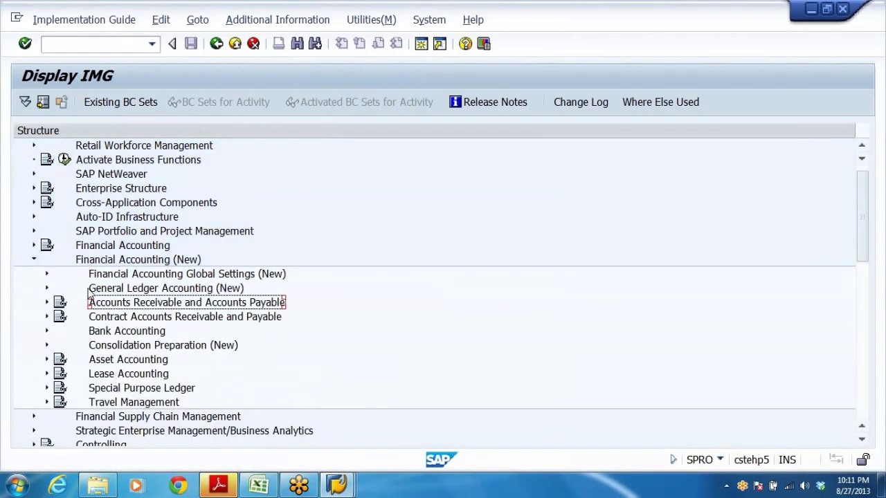
- Expand Financial Accounting Global Settings (New) and its Document node in the structure
left_click(123, 276)
double_click(123, 276)
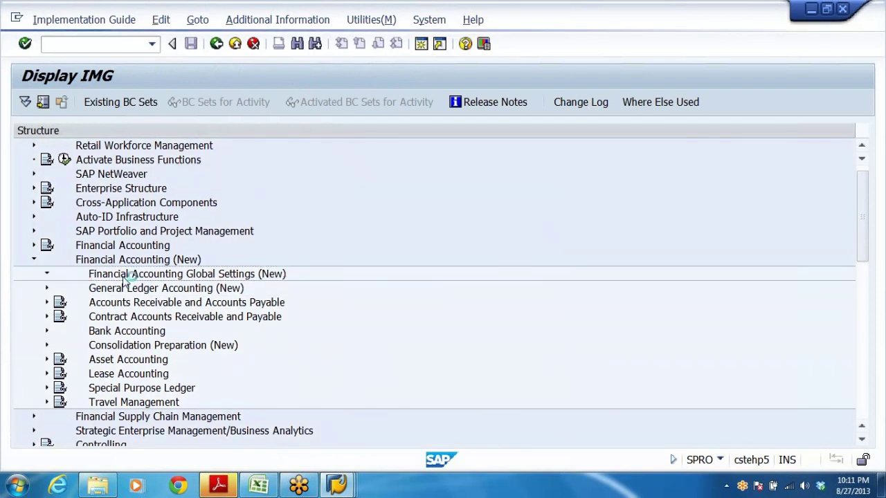
left_click(125, 284)
key("Down")
key("Down")
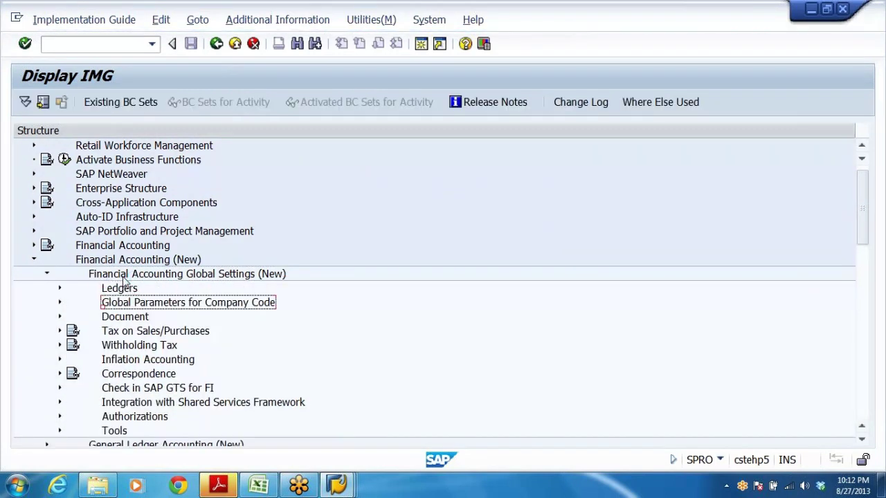
key("Right")
- Expand Tolerance Groups under Document and select the Define Tolerance Groups for Employees activity
key("Down")
key("Down")
key("Down")
key("Down")
key("Down")
key("Down")
key("Down")
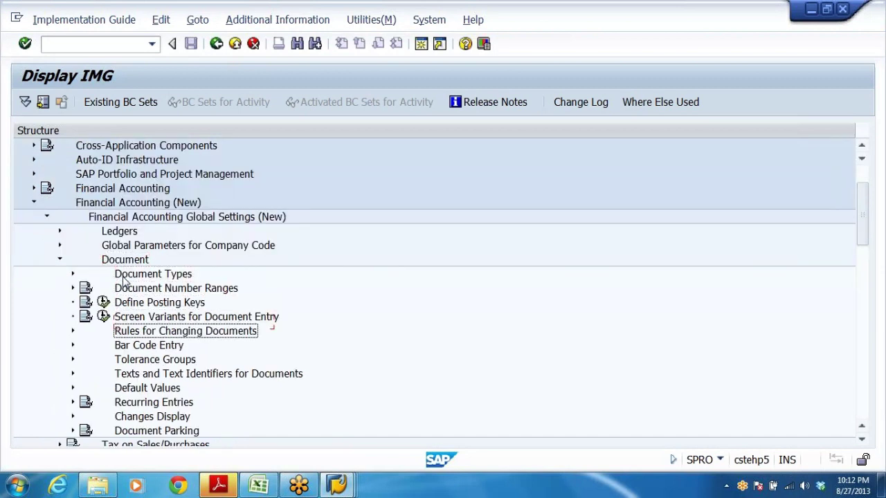
key("Right")
key("Down")
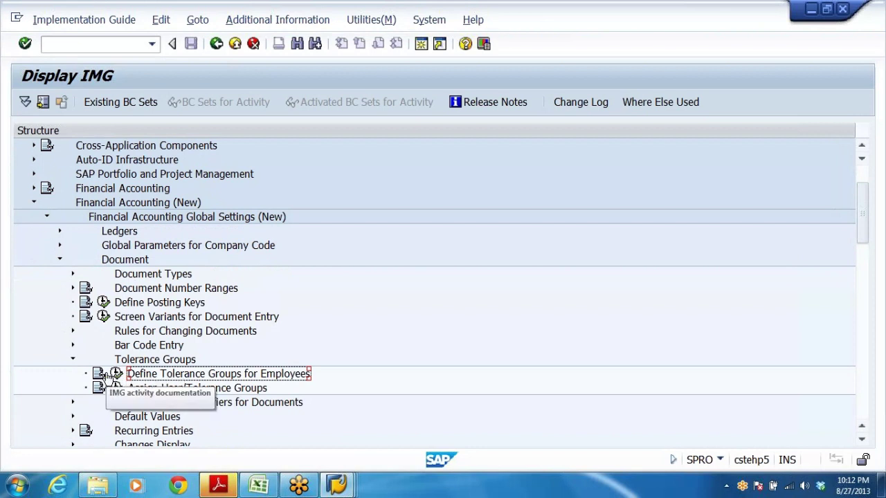
- Open the Define Tolerance Groups for Employees activity and display the details of group DRAM for company code DRL
left_click(116, 376)
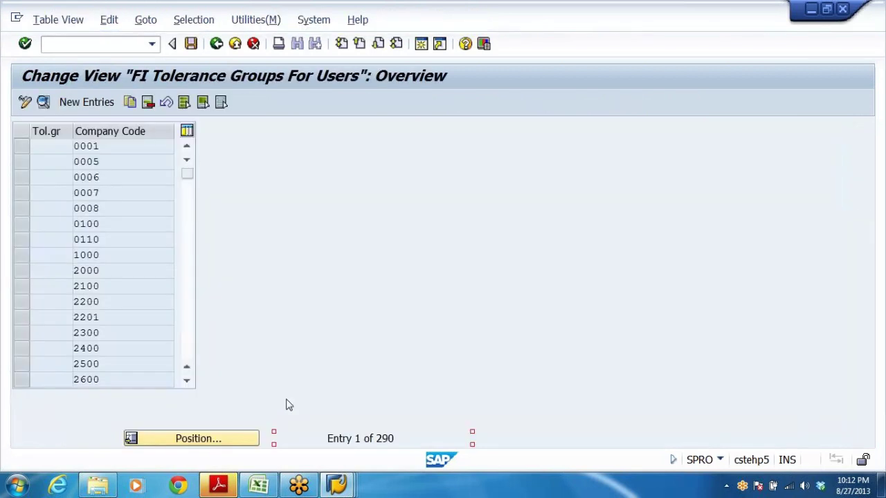
left_click_drag(187, 177, 204, 411)
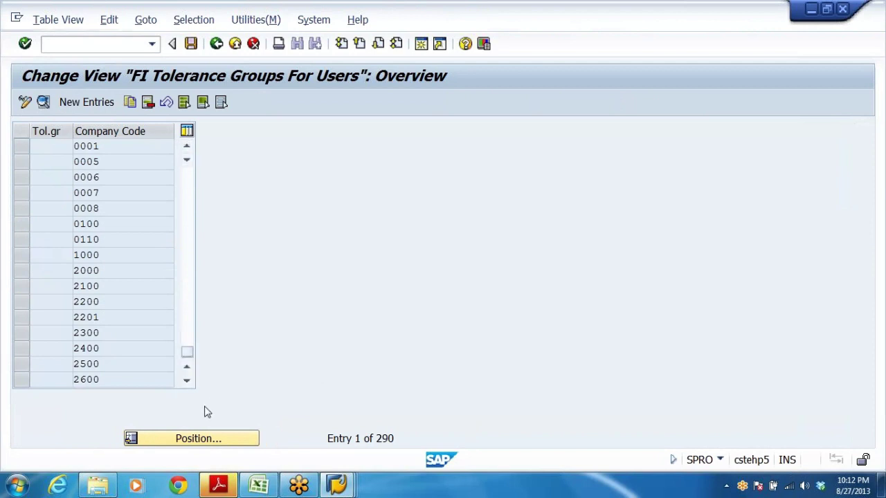
left_click(186, 146)
left_click(186, 146)
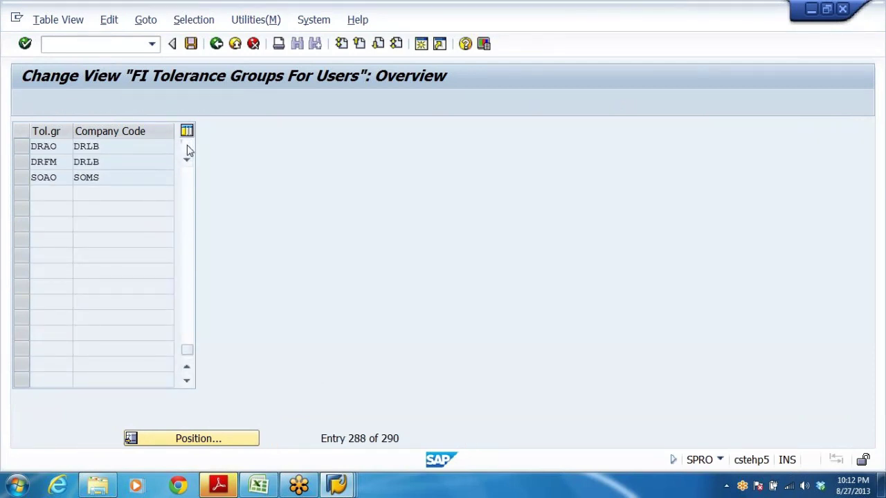
left_click(187, 146)
left_click(186, 146)
left_click(187, 146)
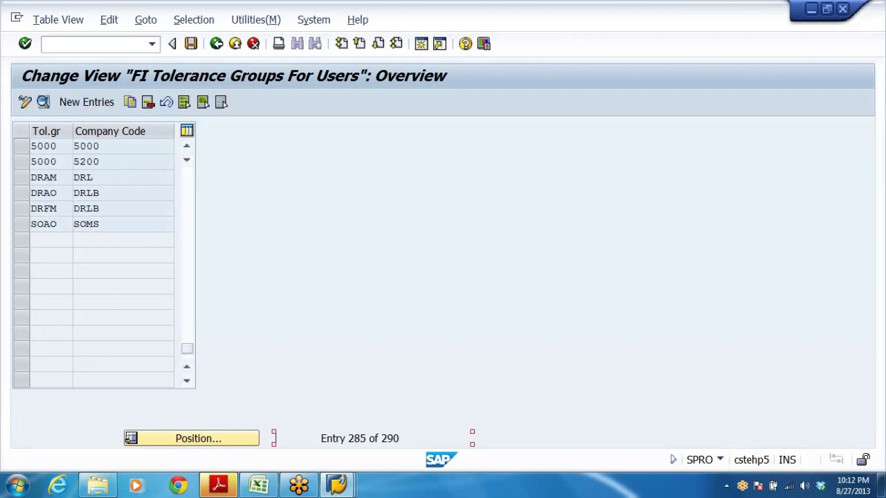
left_click(175, 177)
left_click(57, 177)
double_click(104, 178)
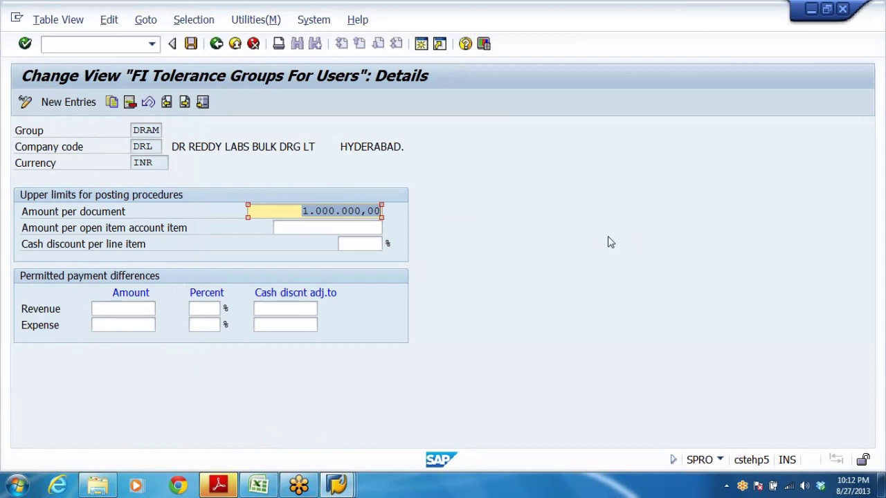
- Return to the G/L document entry and set the equity share capital credit item's amount to 1100000 INR
key("alt+Tab")
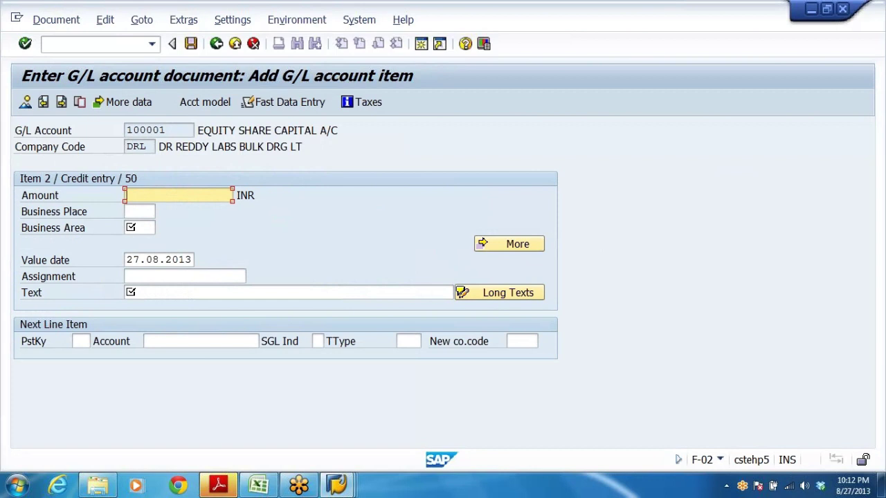
type("1100000")
left_click(140, 228)
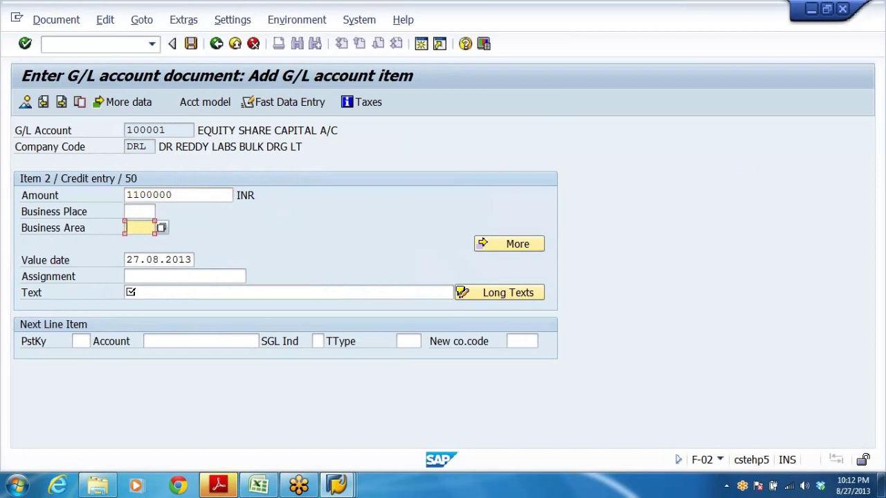
key("shift+Tab")
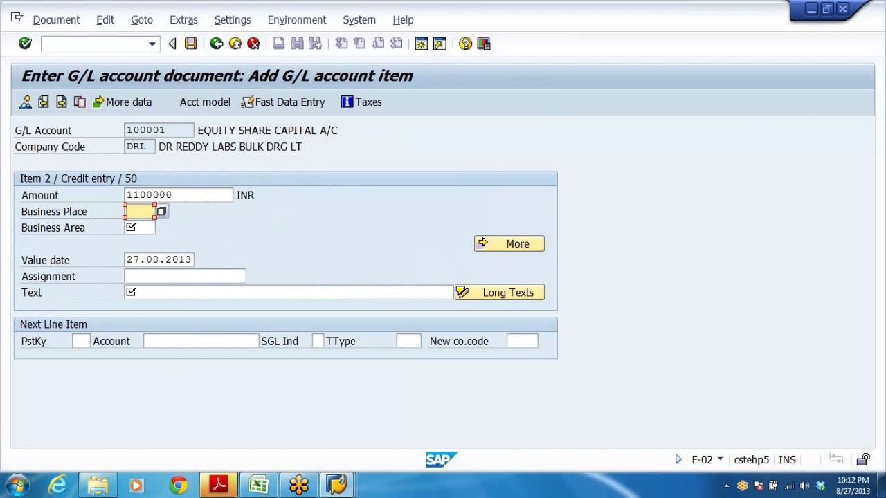
key("Return")
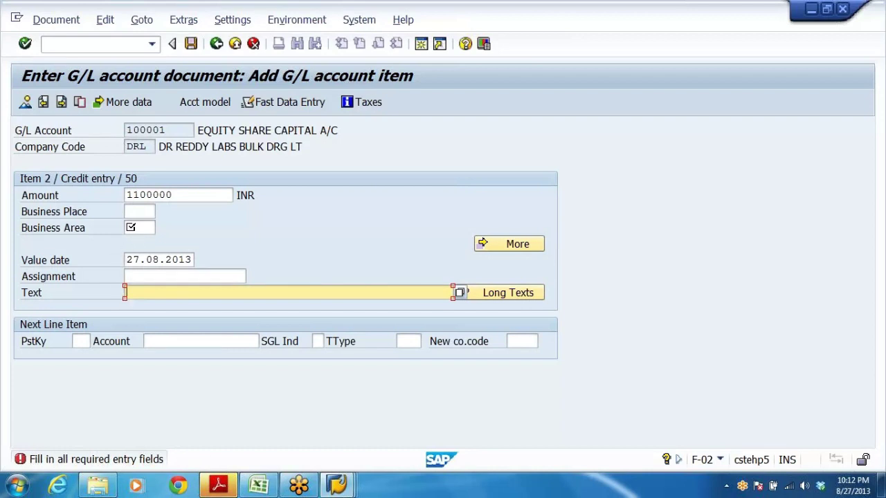
- Give the credit item the text EQUITY SHARE CAP RECD and business area DRHY, and try to proceed to the document overview
key("space")
left_click(165, 308)
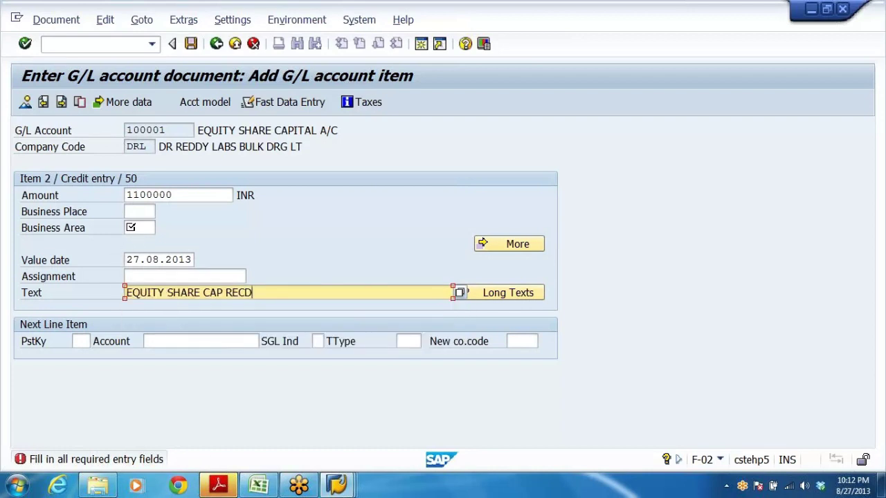
key("Return")
key("space")
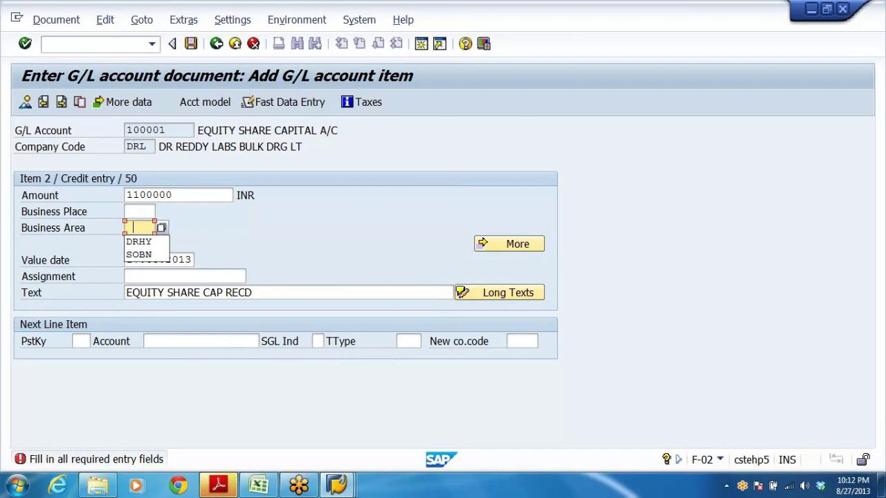
left_click(146, 241)
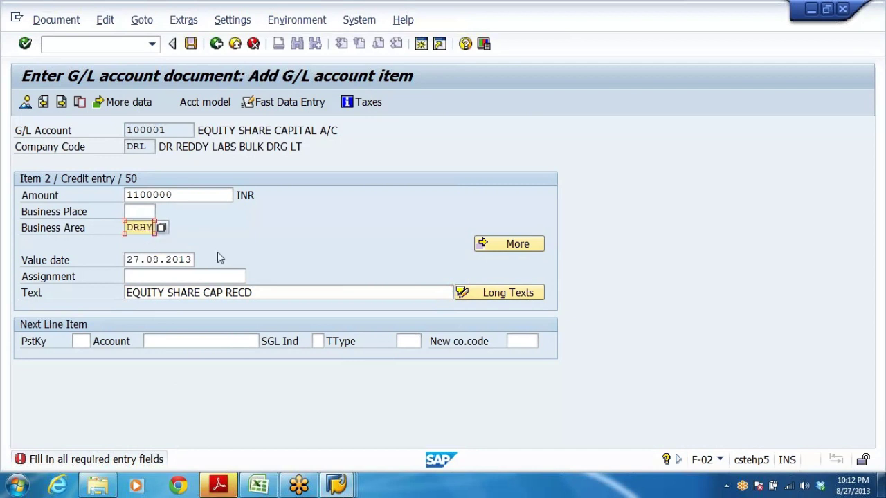
left_click(26, 102)
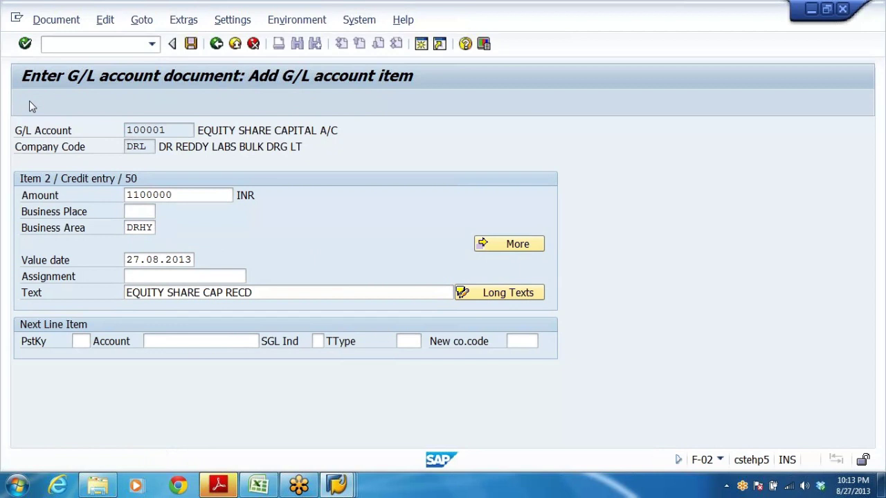
- Set the equity share capital credit item's amount to 1000000 INR and proceed to the document overview
left_click(229, 195)
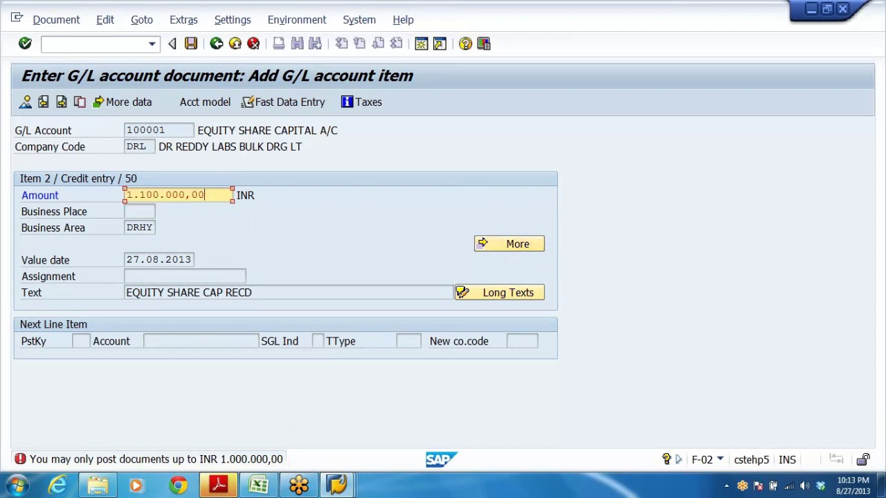
key("Return")
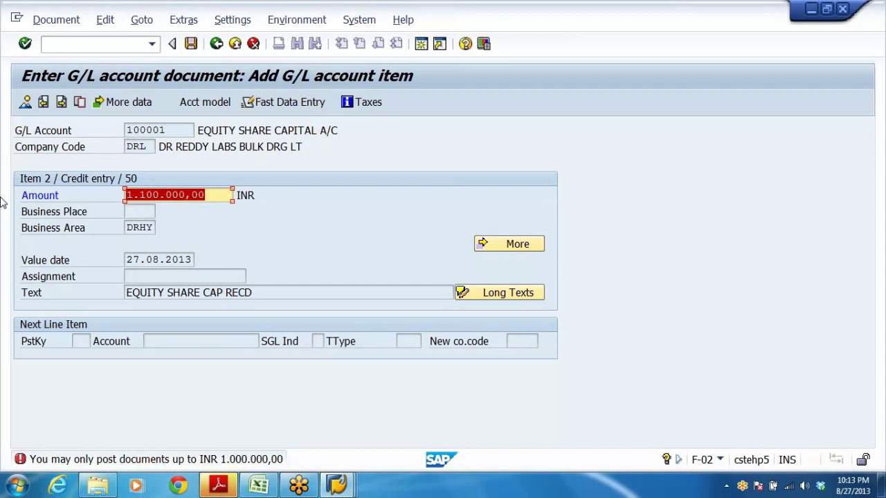
type("100")
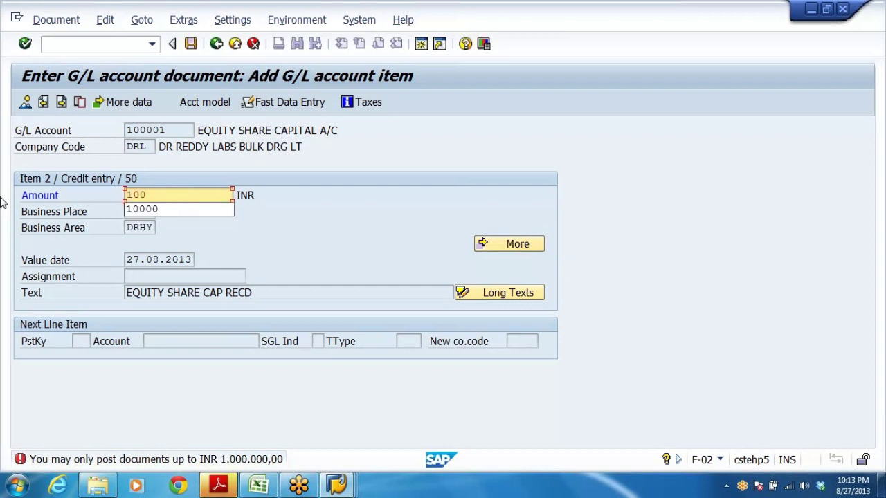
type("0000")
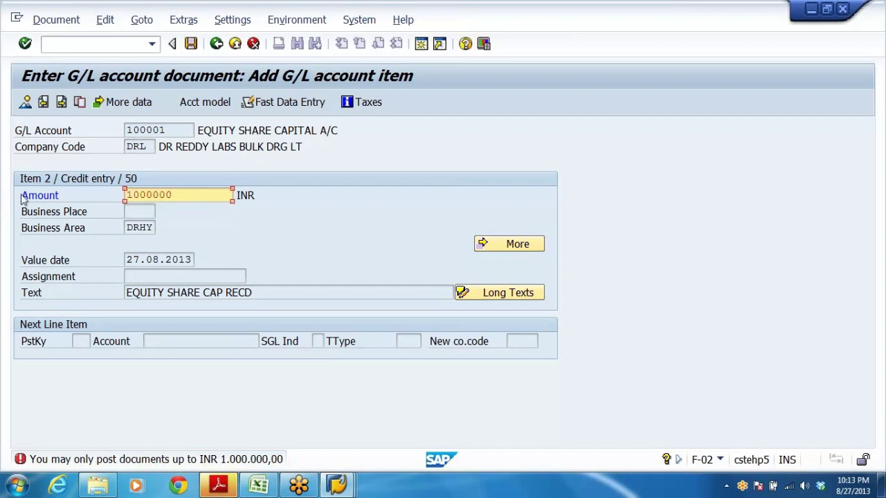
left_click(24, 102)
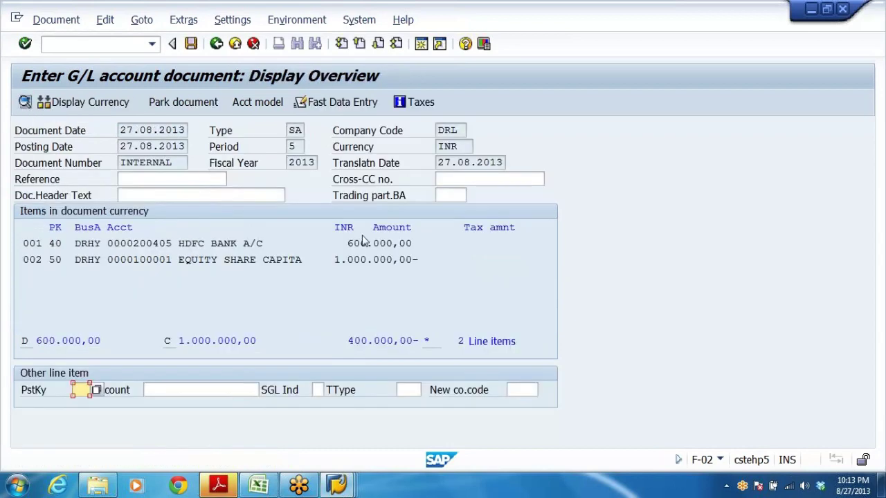
- Correct the HDFC BANK A/C debit item's amount to 1000000 INR and return to the document overview
double_click(361, 244)
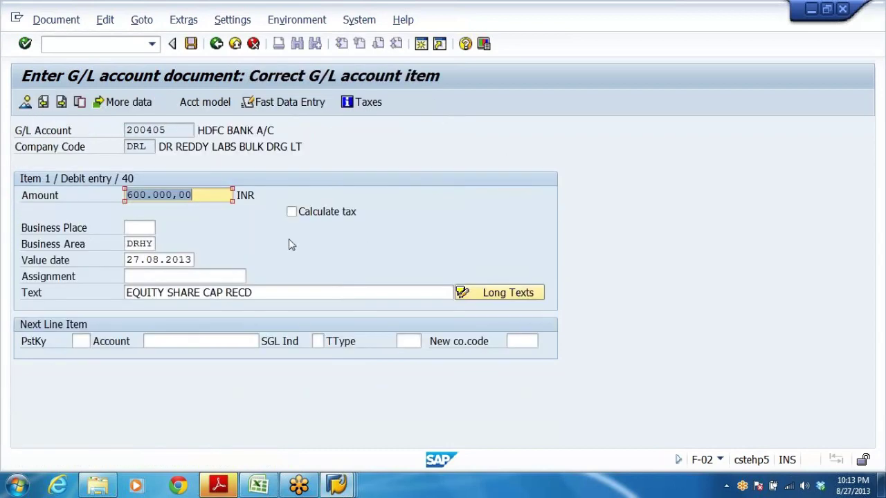
key("Delete")
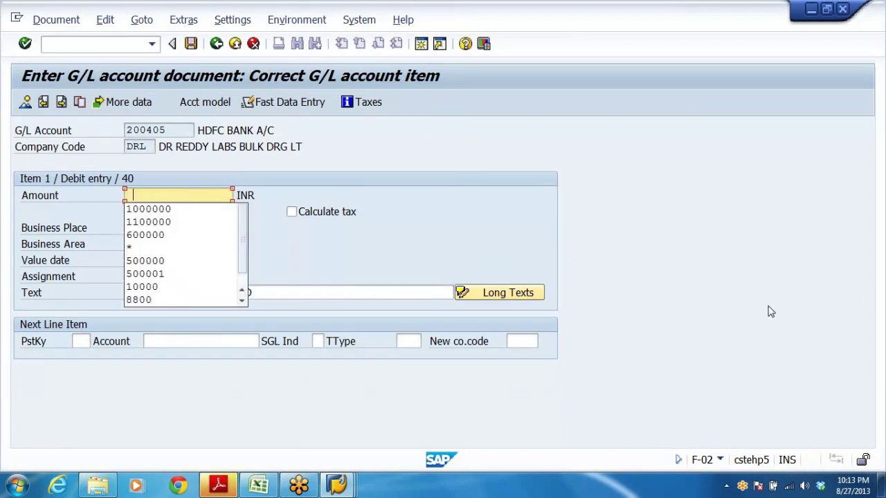
left_click(174, 208)
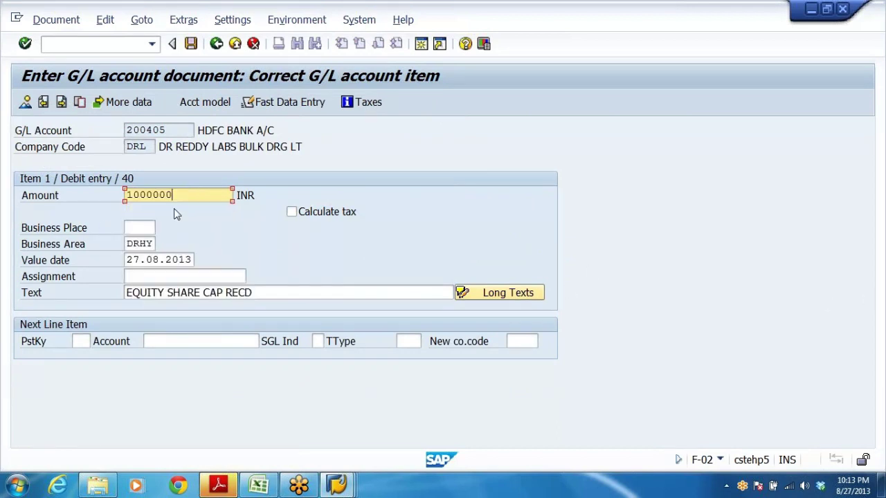
left_click(25, 103)
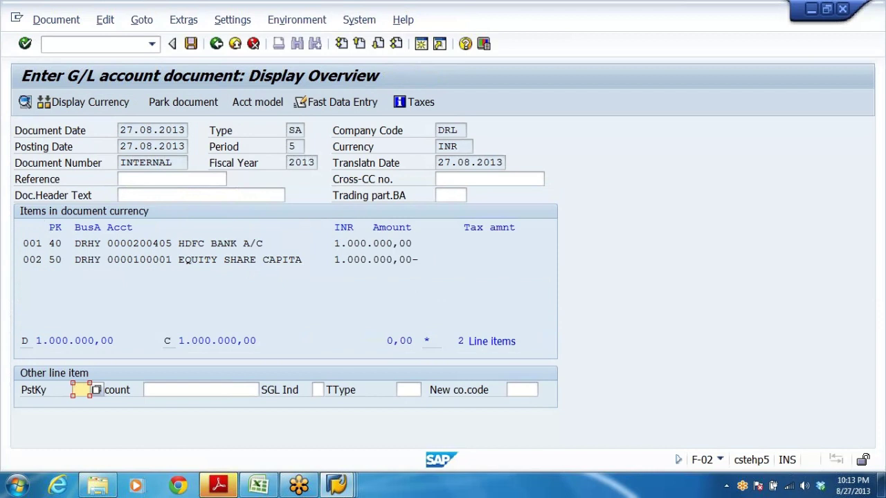
- Review the posting keys, business areas, accounts and amounts of both line items in the document overview
left_click(55, 244)
left_click(94, 244)
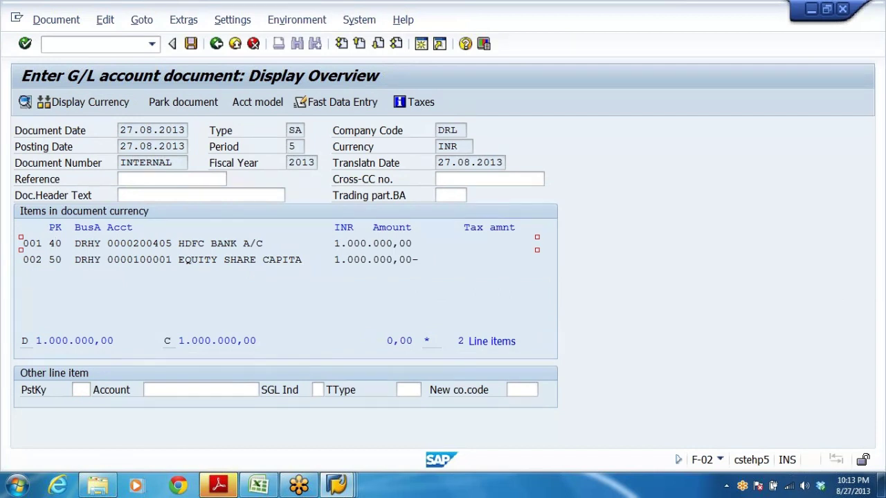
left_click_drag(275, 243, 166, 243)
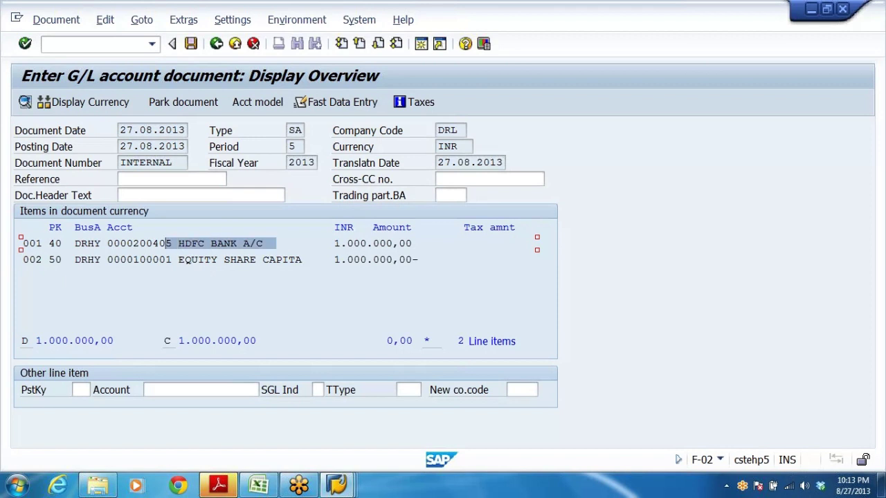
left_click_drag(339, 243, 412, 244)
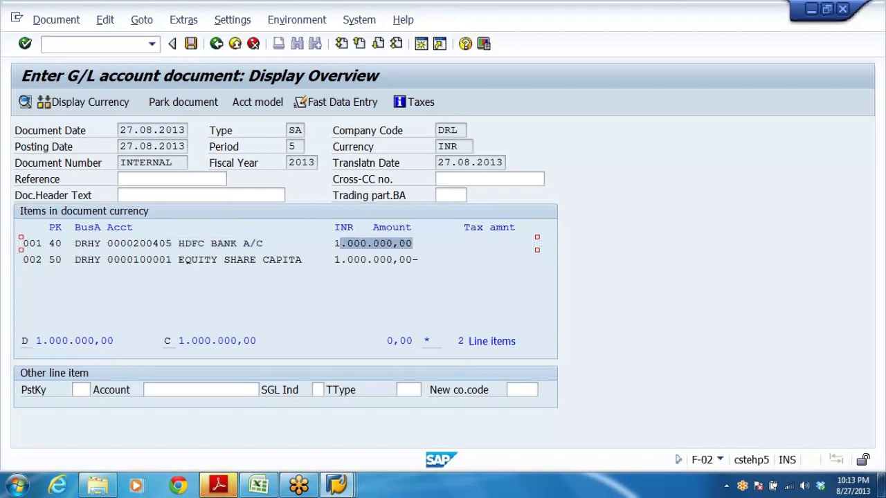
left_click_drag(131, 260, 315, 260)
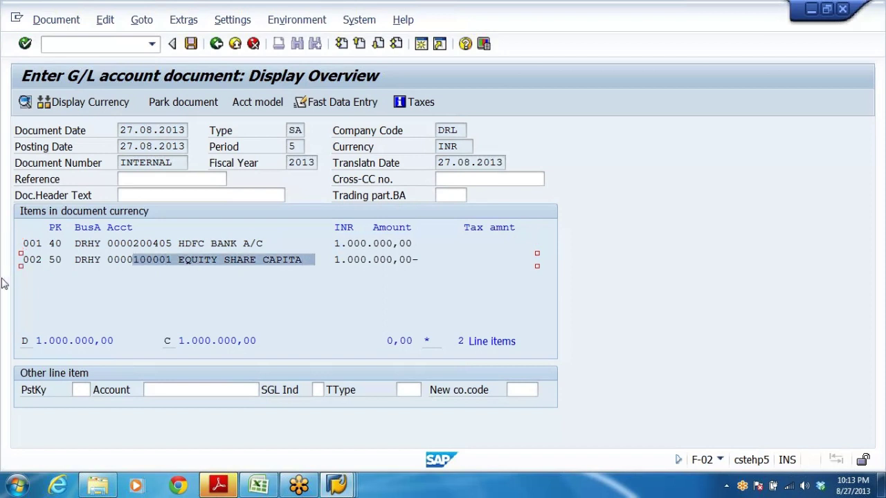
left_click(55, 260)
left_click(36, 259)
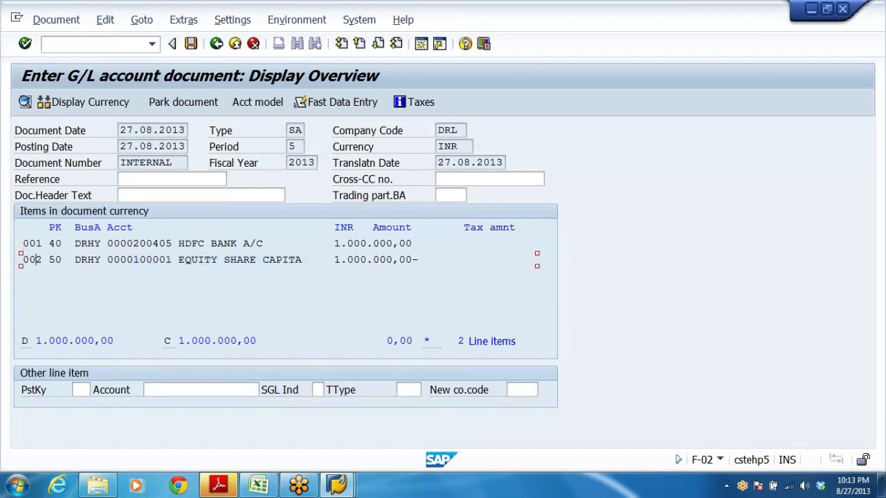
left_click(74, 260)
- Post the G/L document and leave the posting transaction for the SAP Easy Access screen
left_click(191, 44)
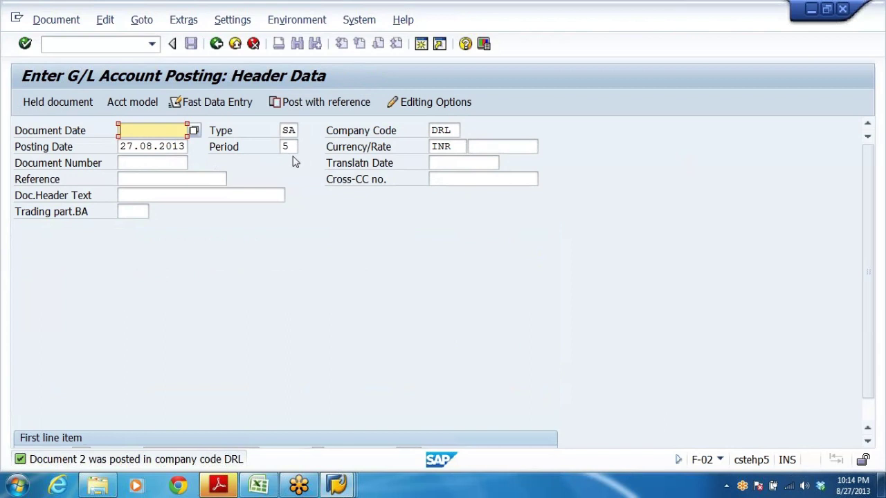
left_click(235, 43)
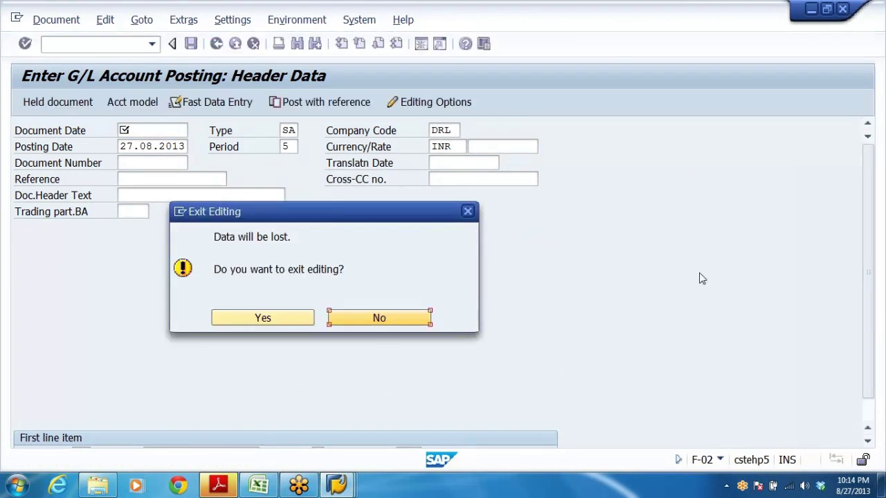
left_click(371, 325)
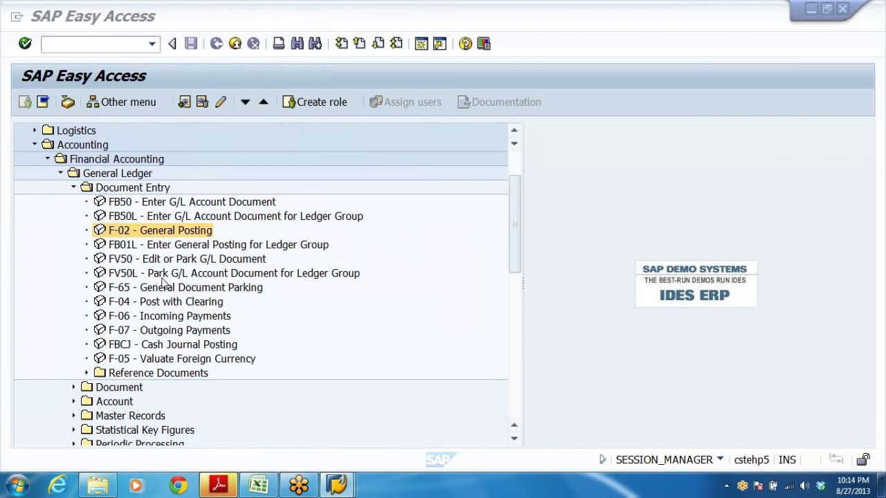
left_click(74, 188)
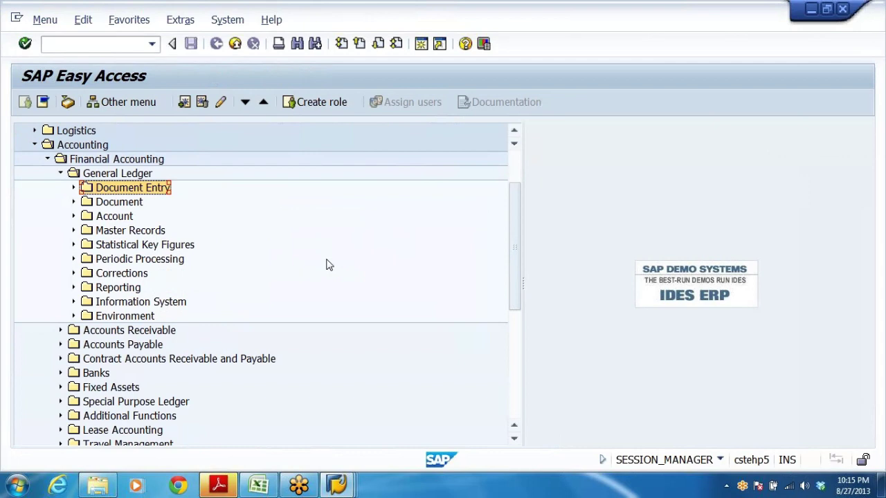
left_click(213, 488)
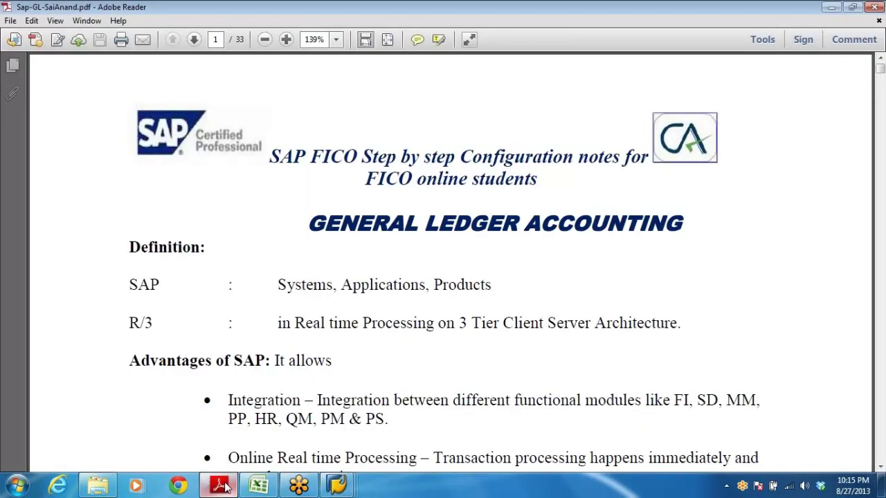
left_click(220, 487)
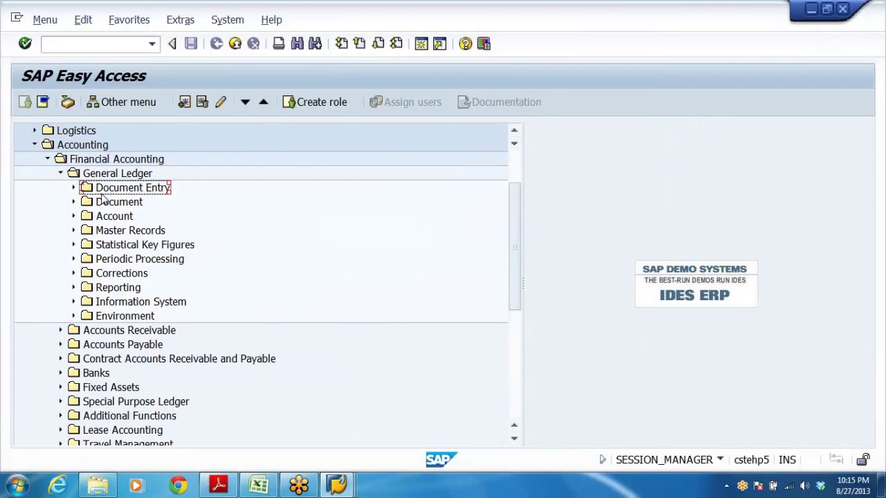
left_click(101, 190)
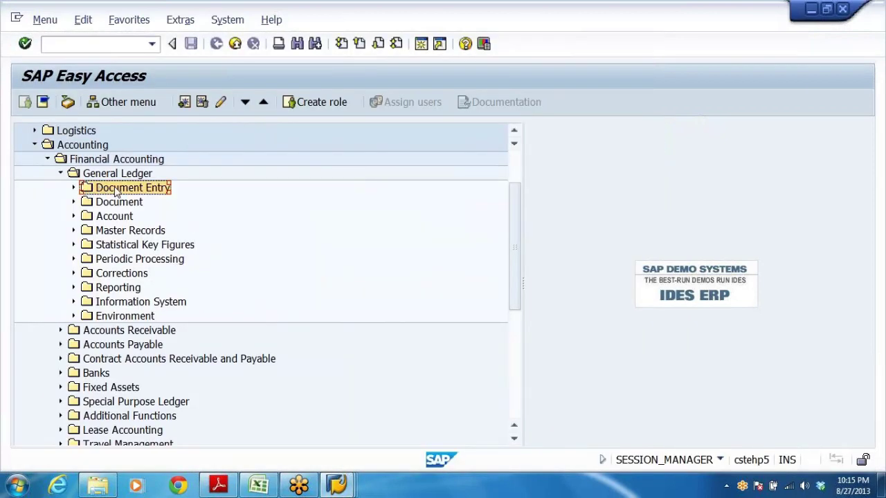
double_click(115, 192)
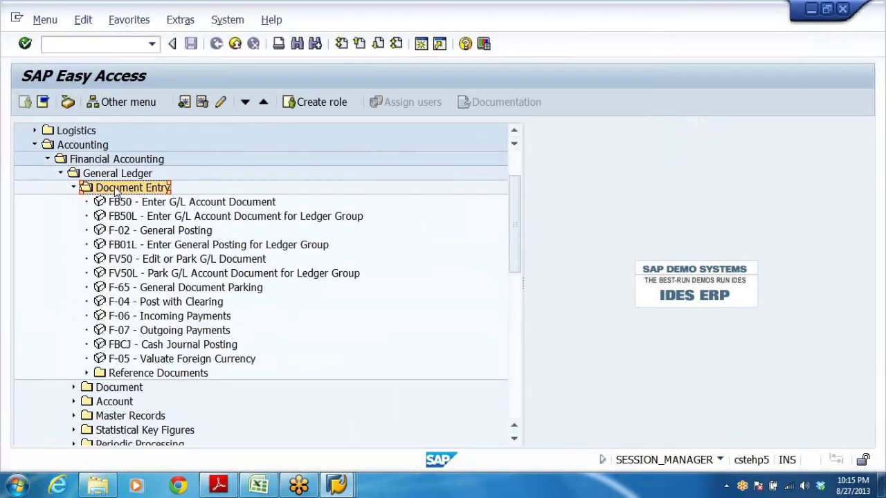
- Select the F-02 General Posting transaction under Document Entry in the General Ledger tree
key("Down")
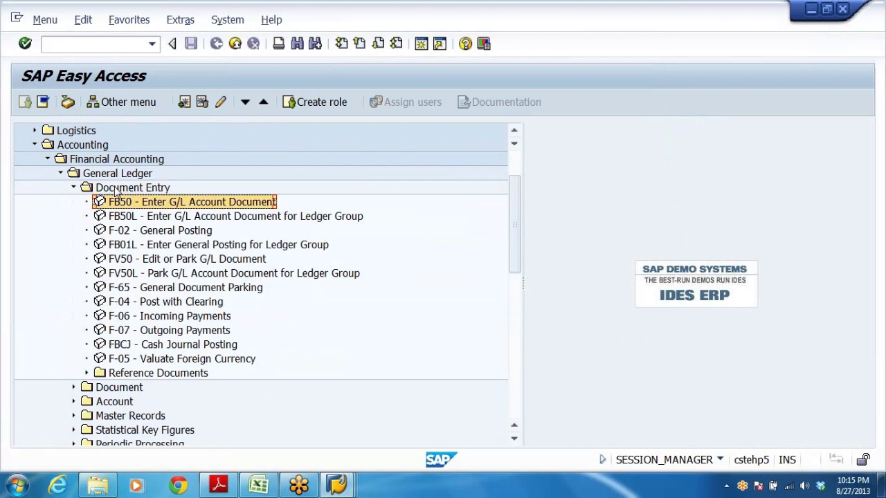
key("Down")
key("Down")
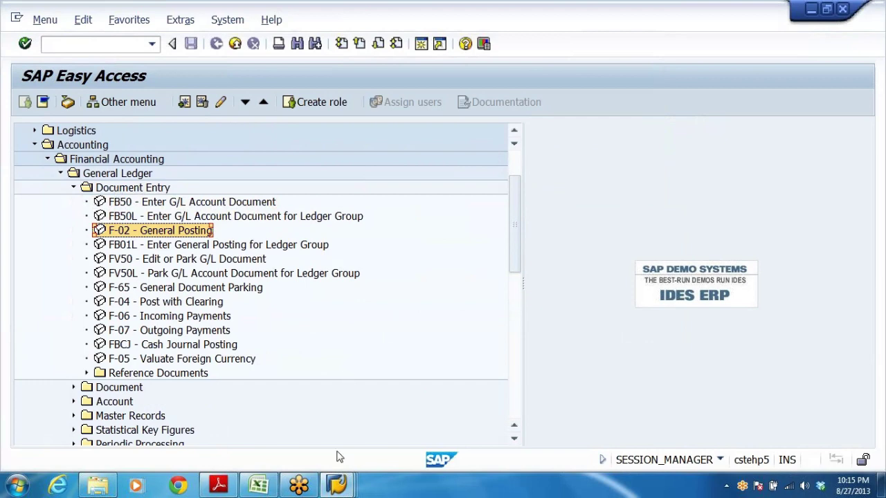
- Switch to the DRL_GRP workbook in Excel and read the office rent journal entry's debit line, credit line and narration
left_click(265, 490)
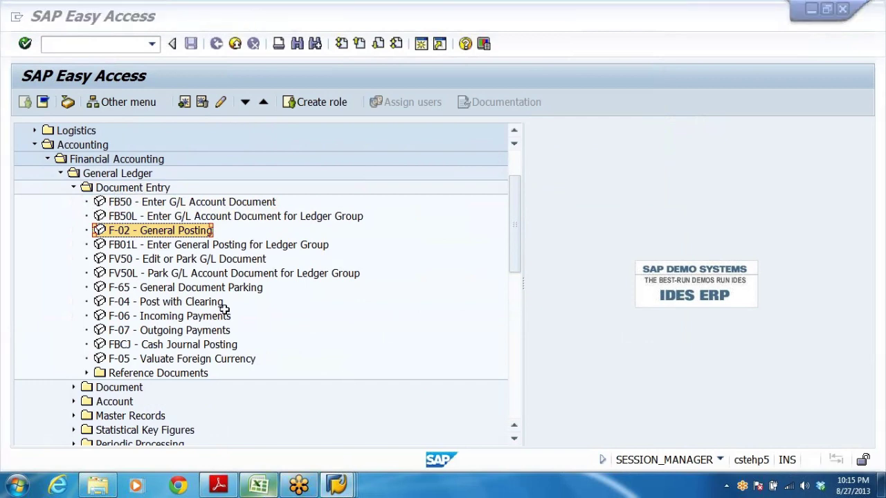
scroll(255, 310, "down", 4)
left_click(210, 257)
scroll(210, 253, "up", 2)
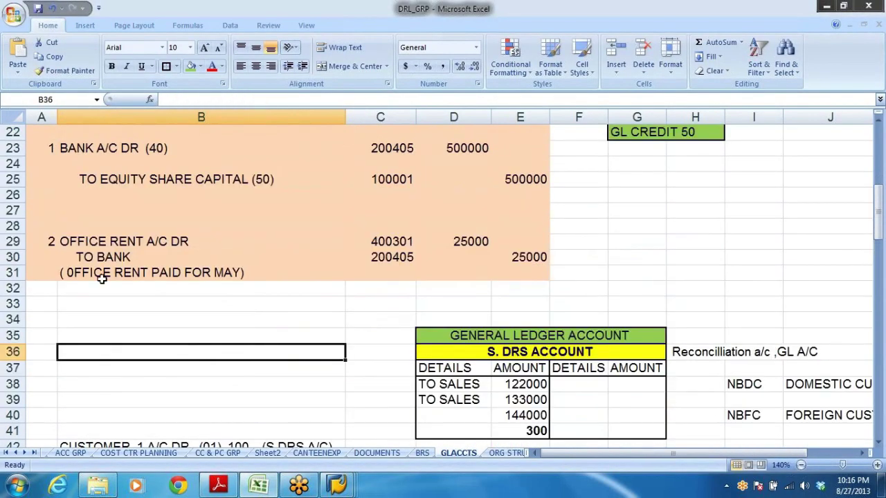
left_click(107, 243)
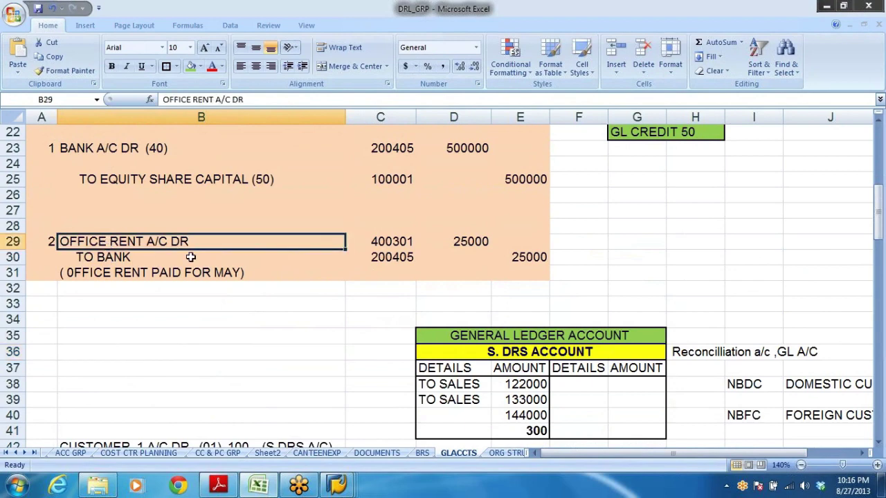
left_click_drag(126, 241, 107, 256)
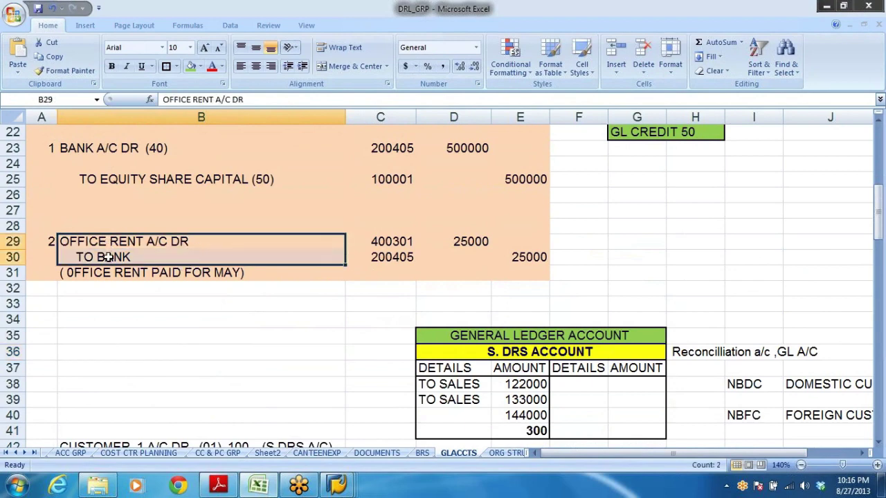
left_click(108, 257)
left_click(107, 273)
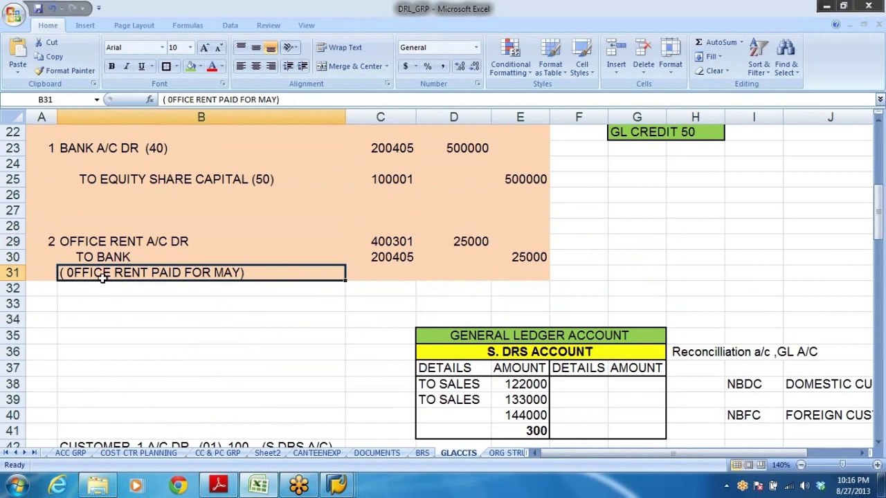
- Examine the G/L account numbers and the debit and credit amounts of the office rent journal entry
left_click(414, 241)
left_click_drag(414, 241, 450, 241)
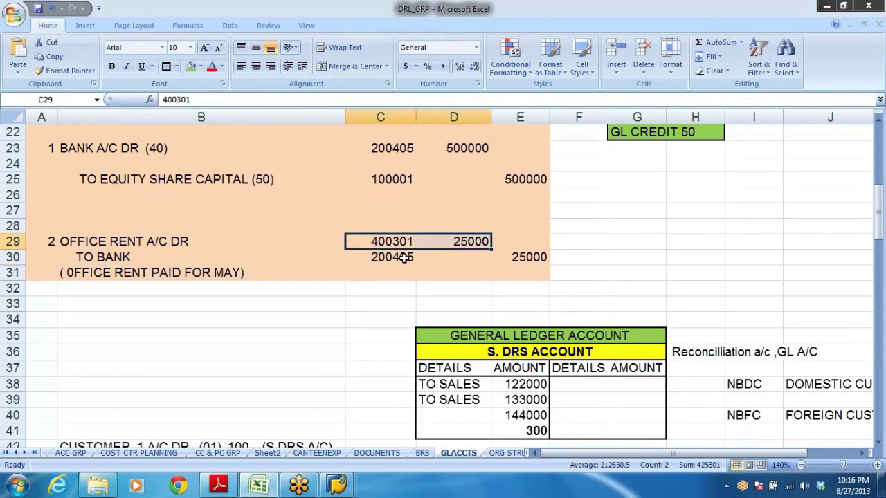
left_click_drag(378, 257, 450, 256)
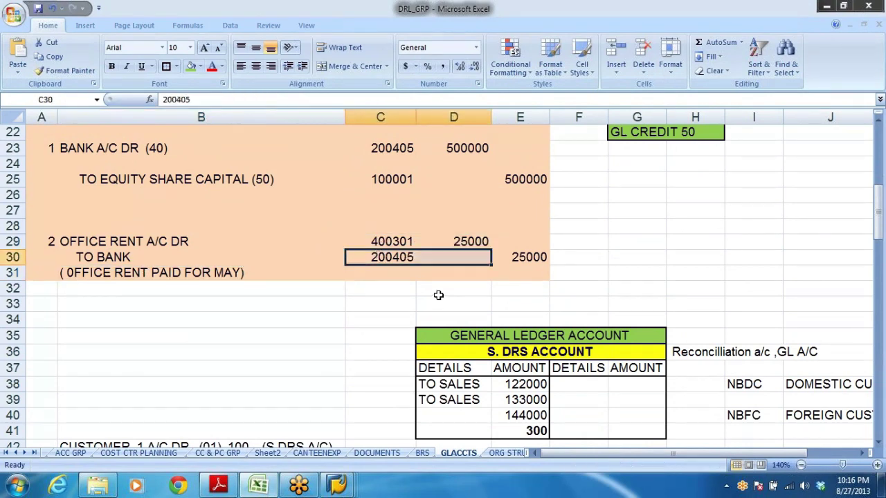
left_click(401, 260)
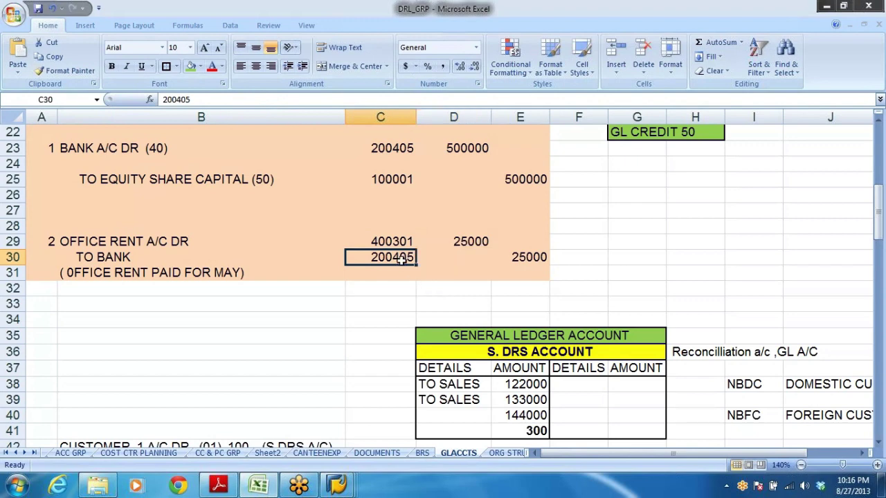
left_click(479, 244)
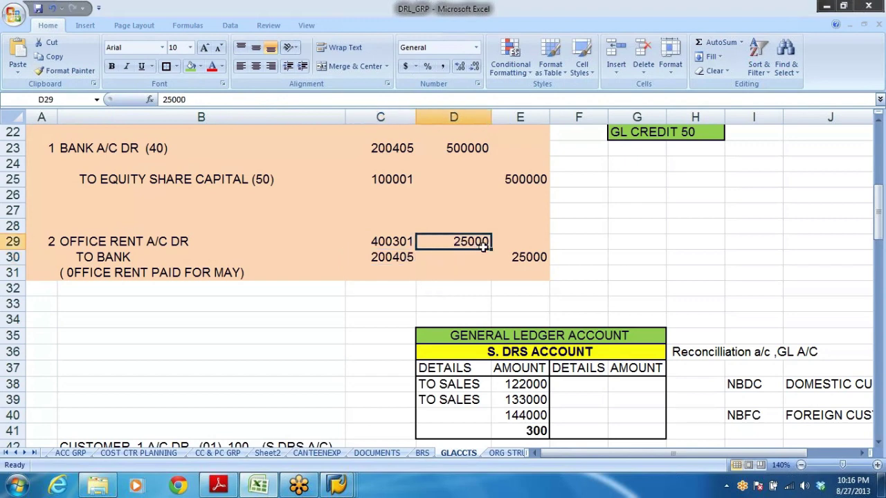
left_click(544, 261)
left_click(140, 241)
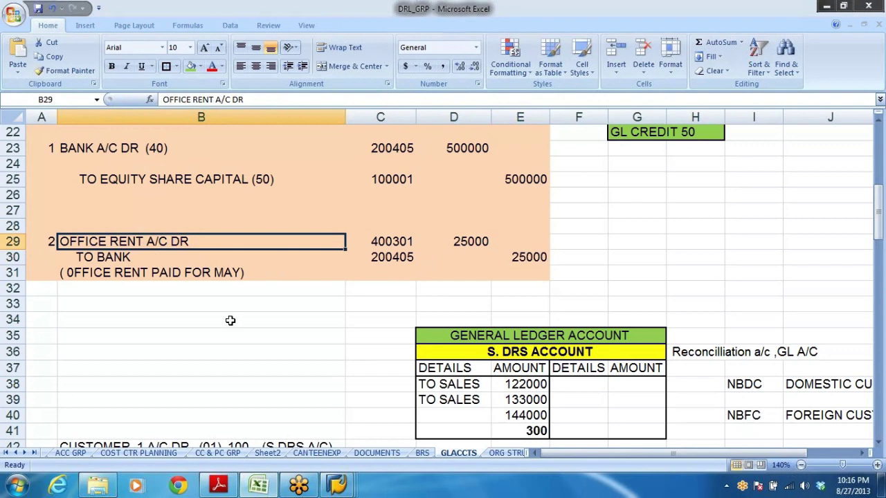
- Switch back to SAP, open F-02 General Posting and set the document date to 27.08.2013 for company code DRL
key("alt+Tab")
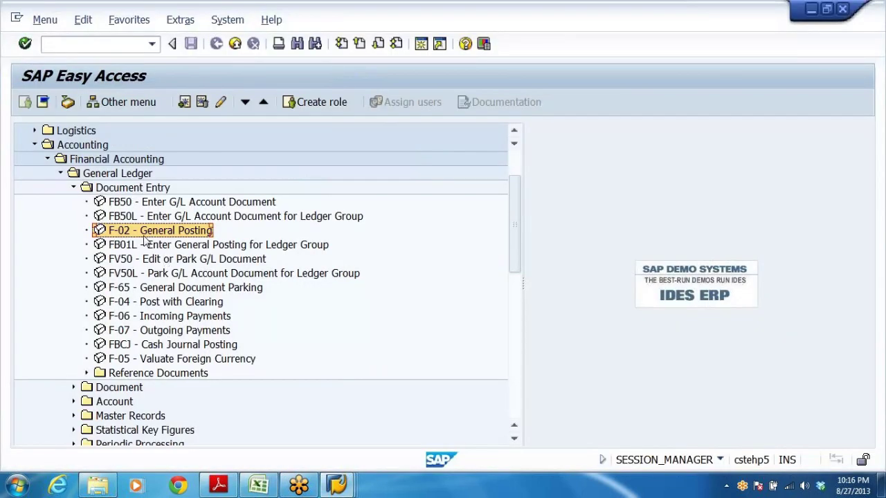
double_click(119, 235)
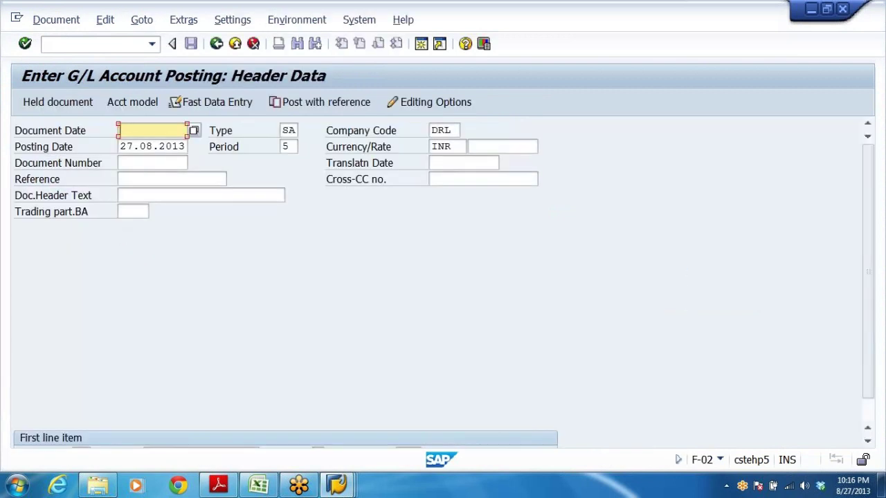
left_click(152, 130)
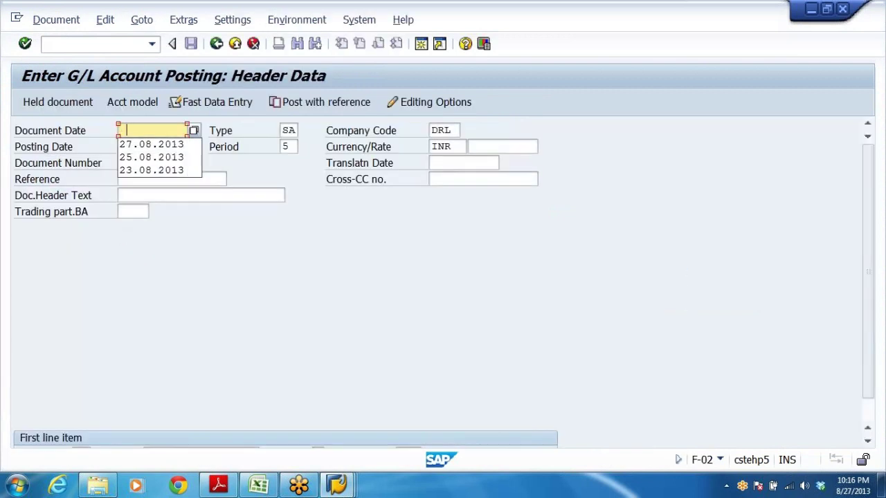
left_click(141, 148)
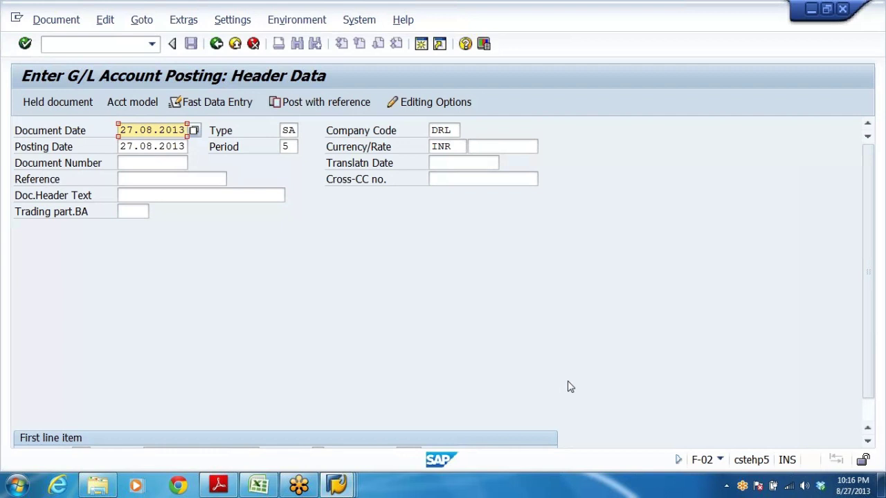
left_click(454, 132)
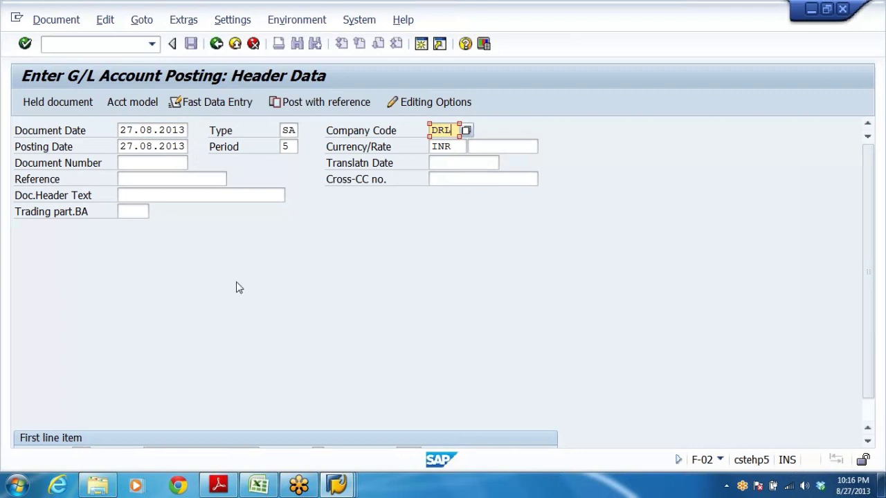
- Look up and choose the OFFICE RENT account 400301 for the first line item with posting key 40, and proceed to its item details
scroll(211, 292, "down", 2)
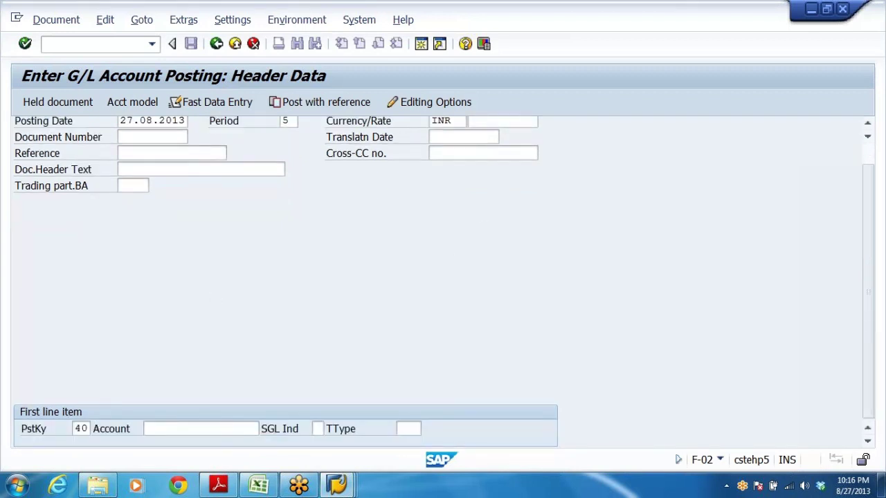
left_click(80, 428)
key("Tab")
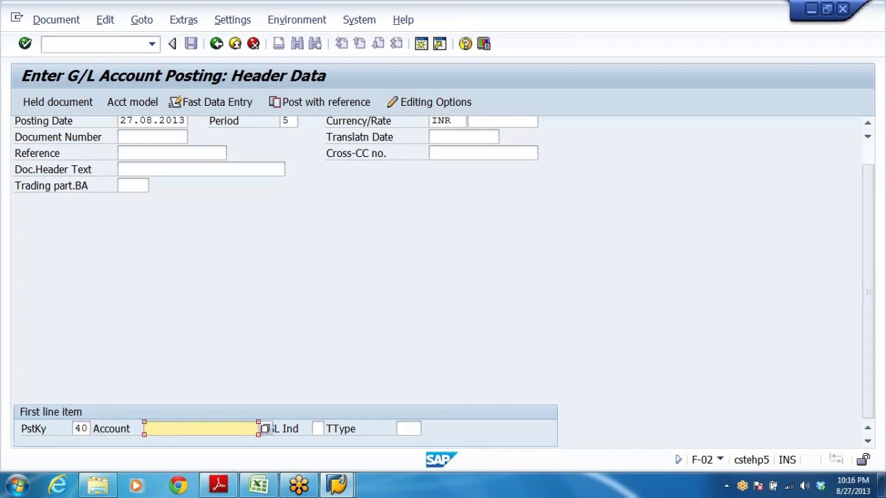
left_click(266, 429)
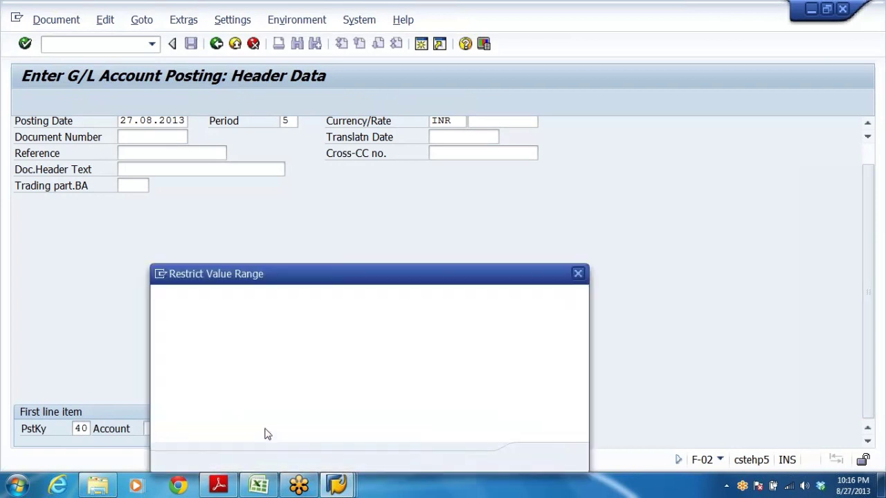
key("Return")
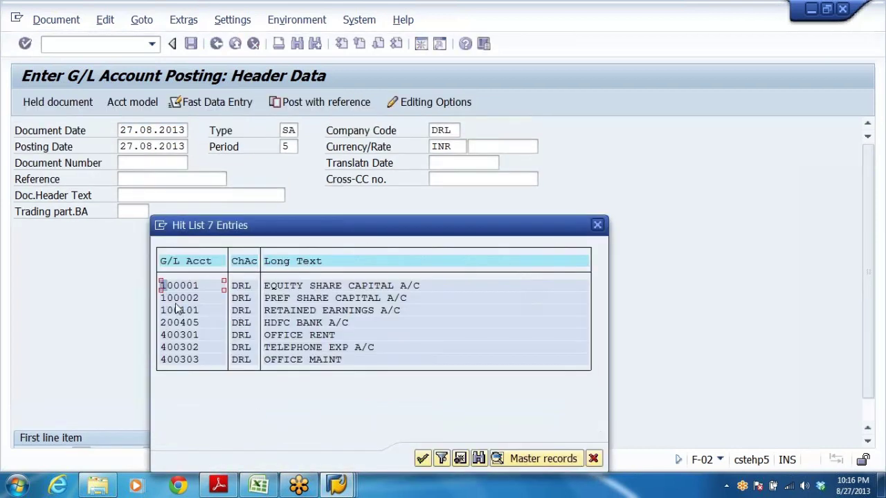
left_click(177, 299)
left_click(177, 335)
double_click(181, 337)
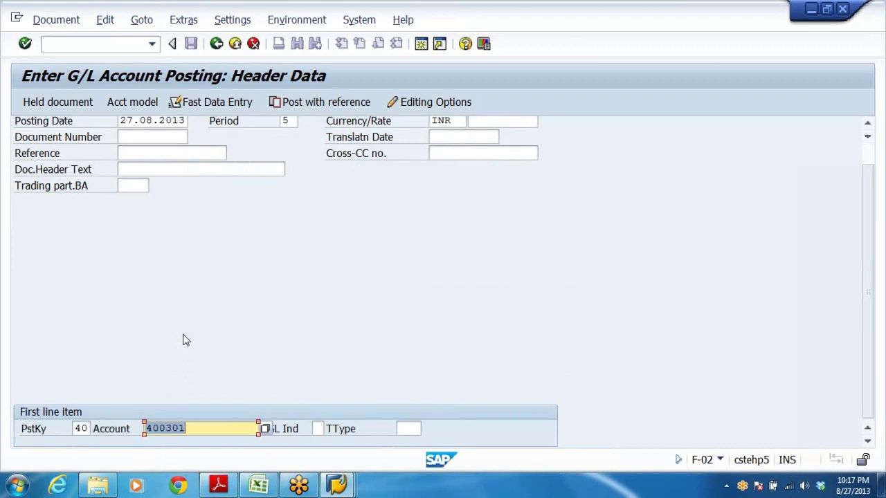
key("Return")
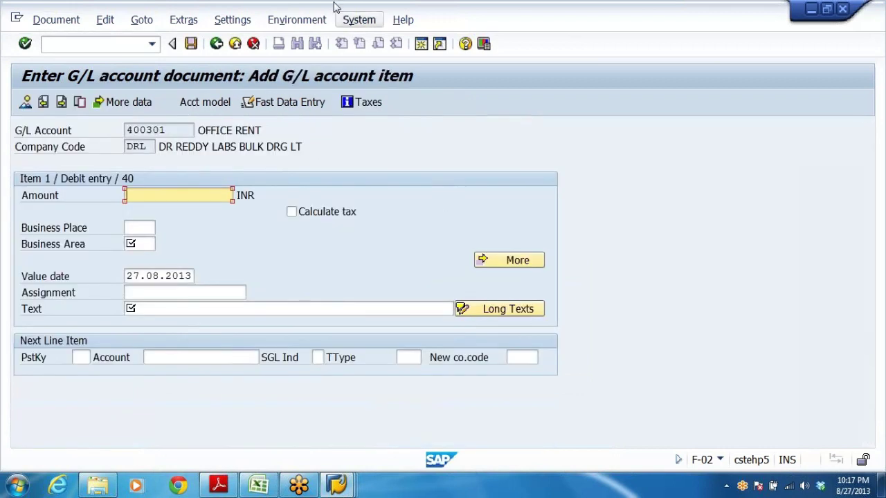
- Fill the office rent debit item with amount 25000 INR, business area DRHY and text OFFICE RENT PAID FOR THE MONTH OF JULY
left_click(236, 125)
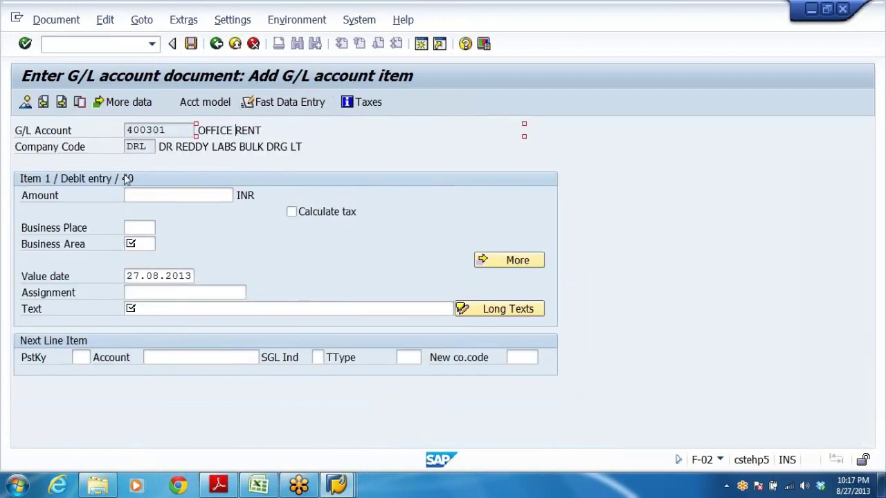
left_click(178, 195)
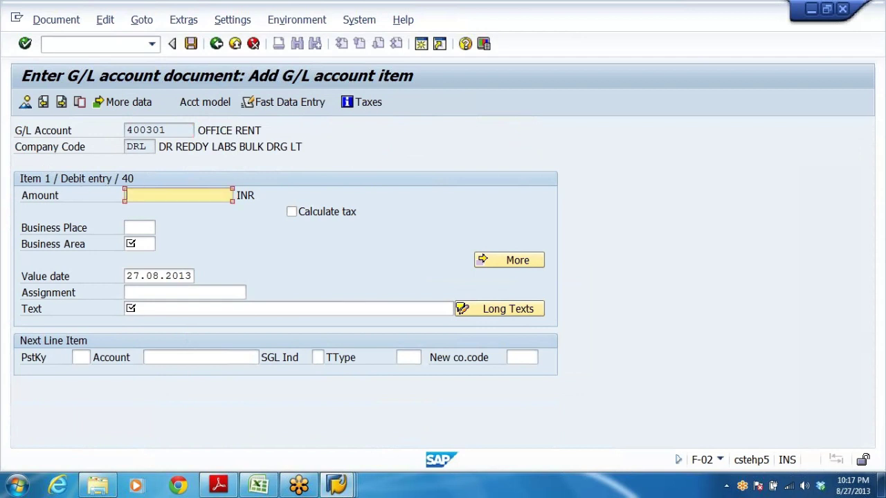
type("2")
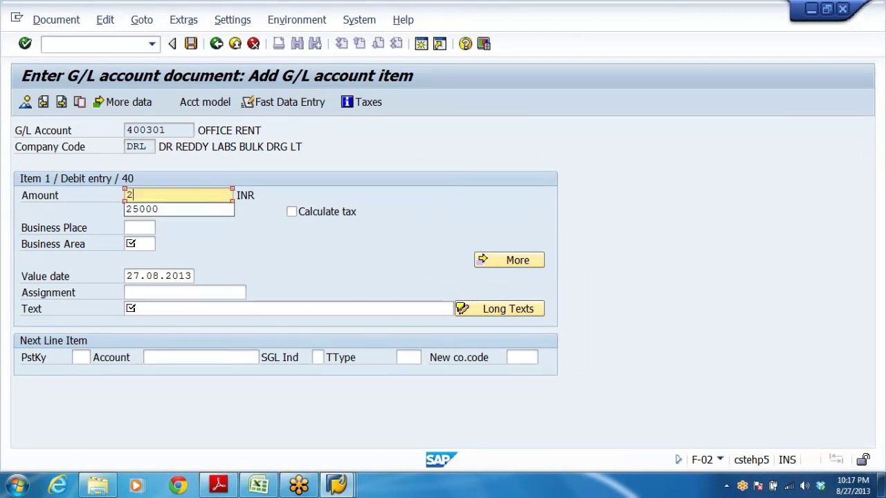
left_click(156, 209)
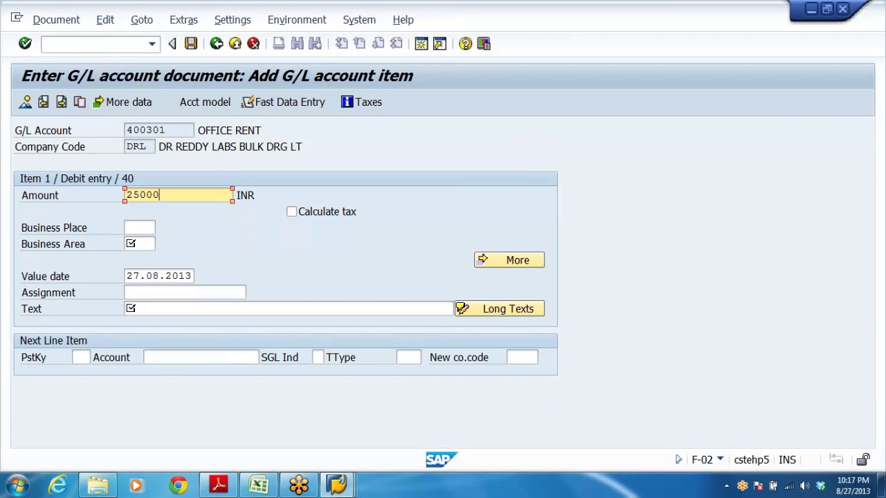
left_click(138, 244)
left_click(139, 253)
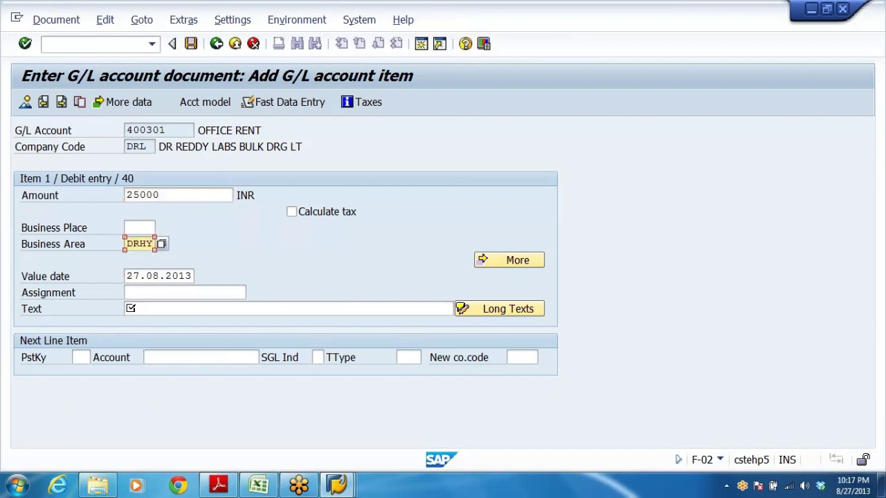
left_click(130, 308)
type("O")
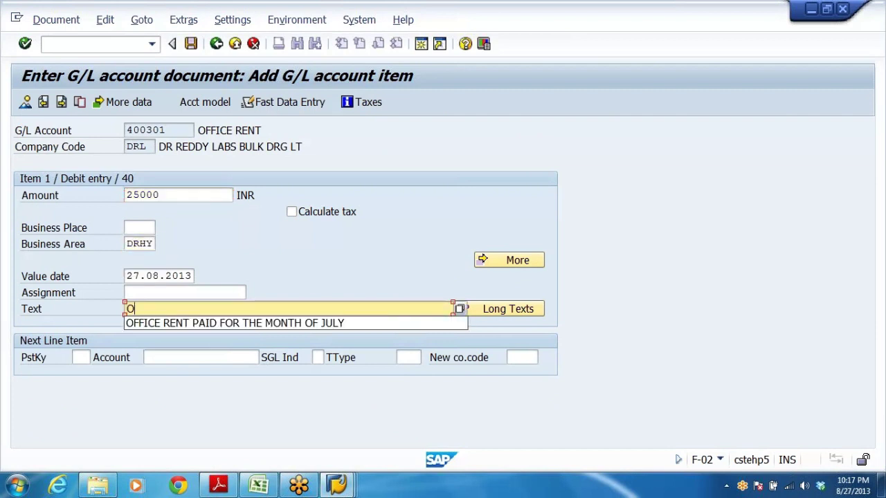
left_click(238, 324)
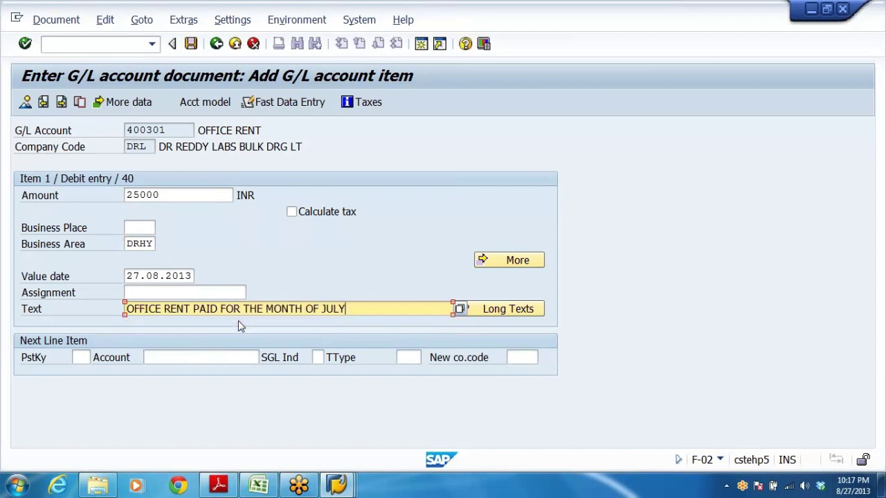
- Set the next line item to posting key 50 with HDFC BANK account 200405 and proceed to its item details
key("Tab")
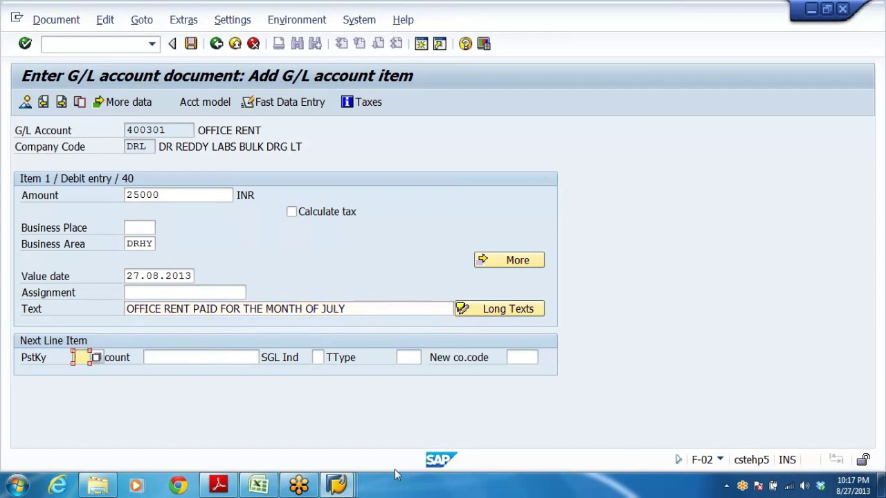
type("50")
key("Tab")
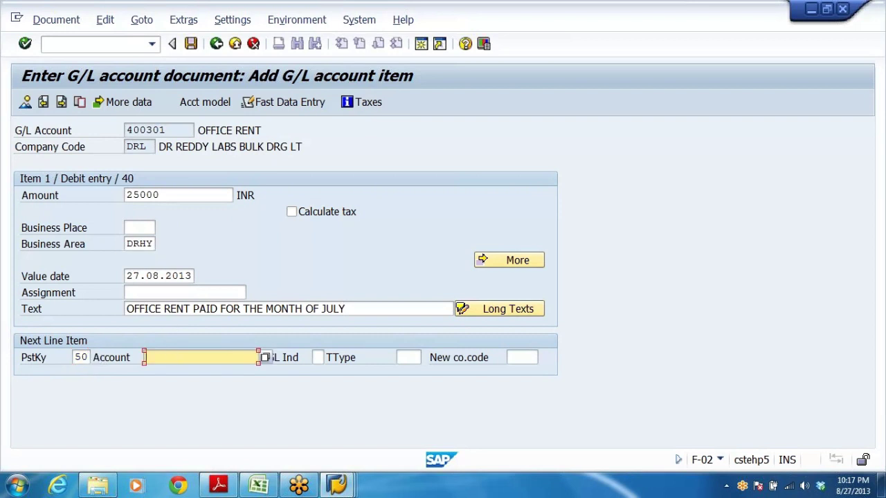
type("2")
left_click(184, 372)
key("shift+Tab")
key("shift+Tab")
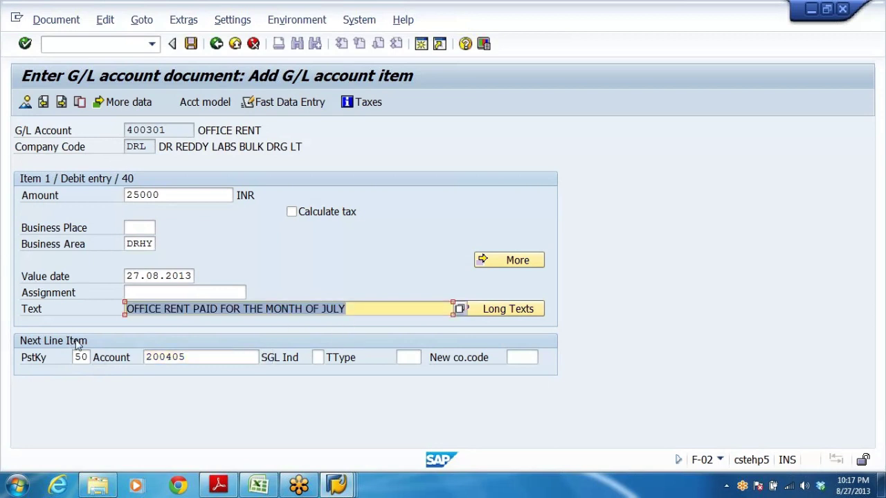
left_click(184, 357)
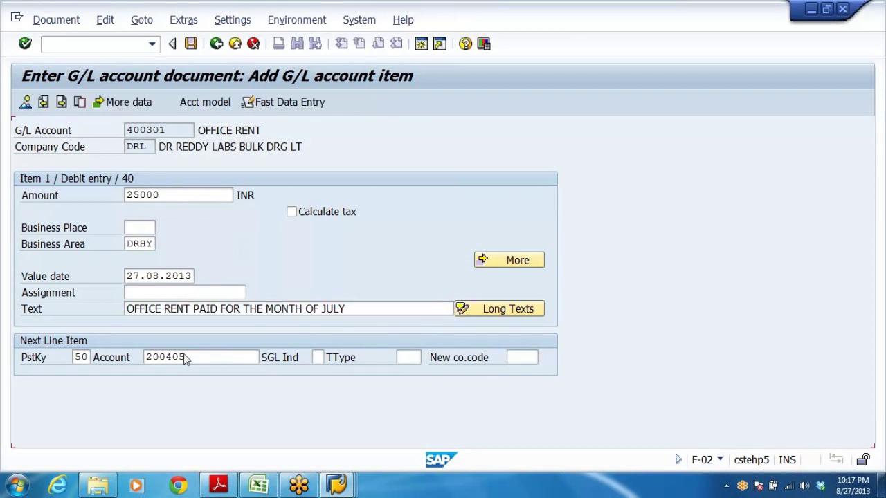
key("Return")
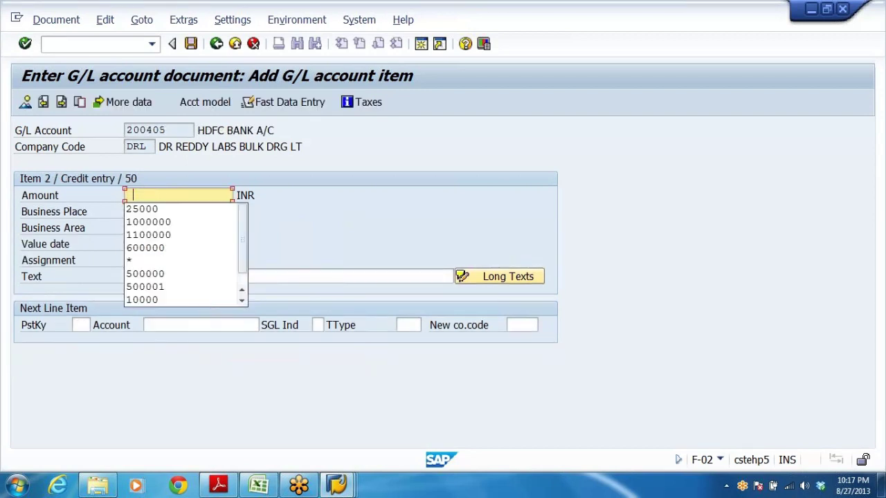
- Fill the HDFC bank credit item with amount 25000 INR, business area DRHY and text OFFICE RENT PAID FOR THE MONTH OF JULY
key("BackSpace")
key("BackSpace")
left_click(148, 208)
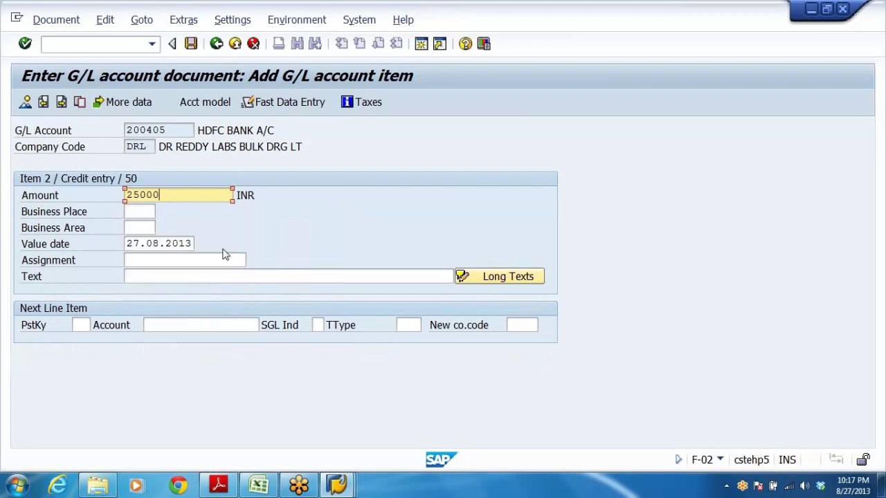
left_click(450, 276)
key("BackSpace")
key("Down")
key("Return")
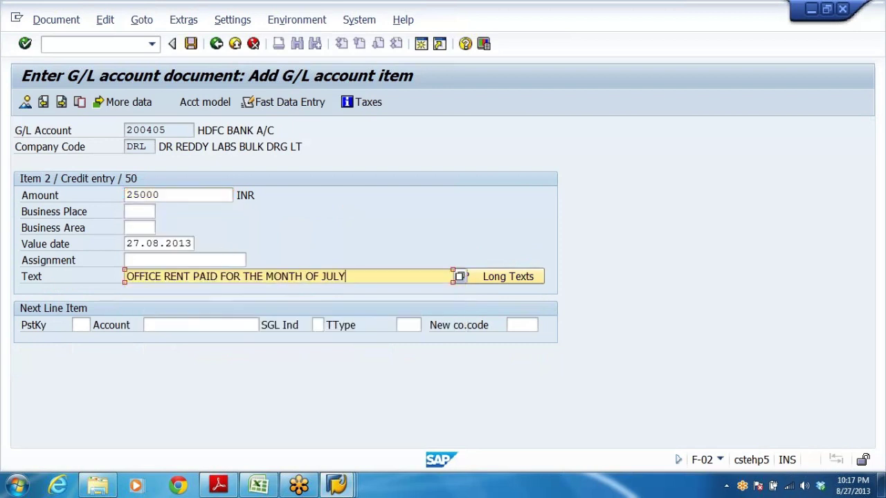
left_click(136, 228)
key("BackSpace")
left_click(145, 243)
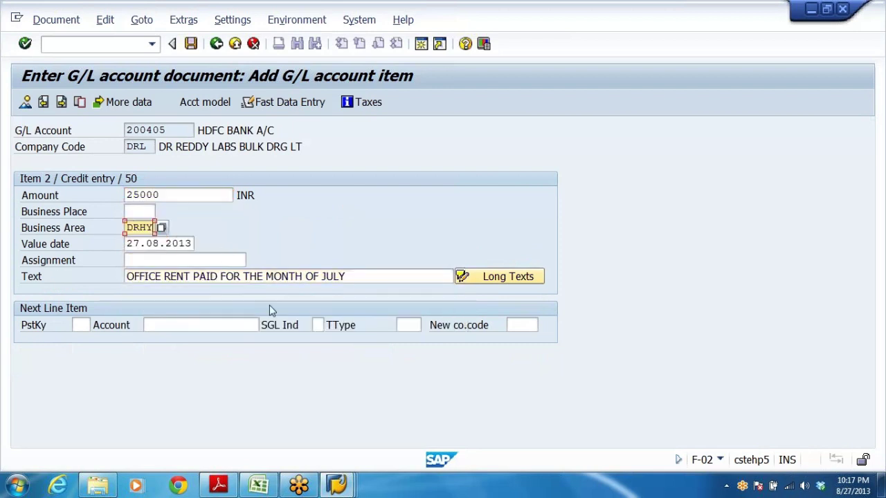
- Display the document overview, post the office rent document and exit General Posting
left_click(28, 102)
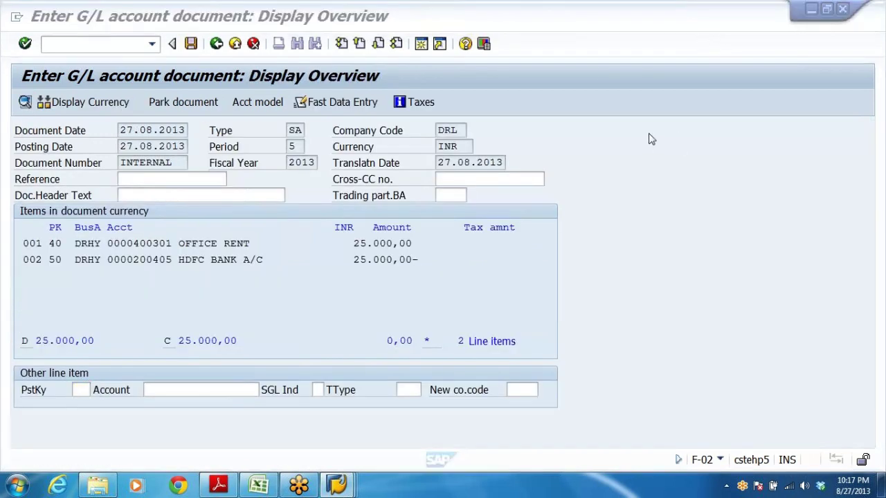
left_click(193, 44)
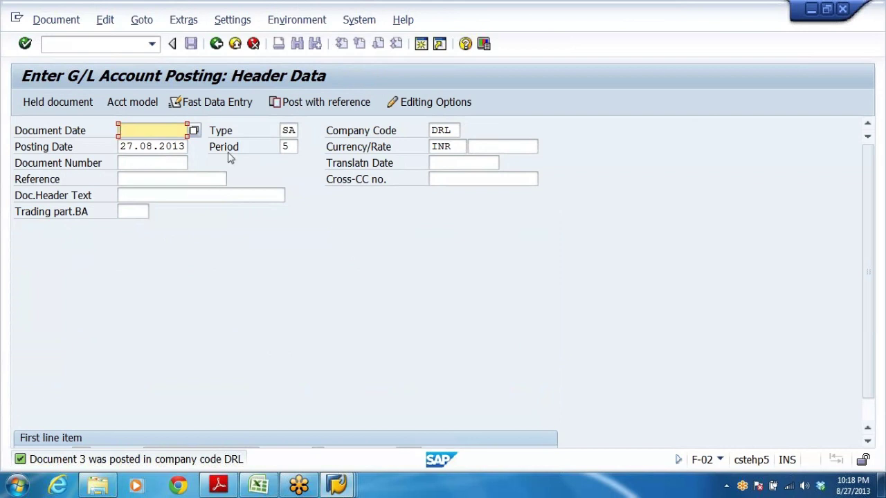
left_click(217, 44)
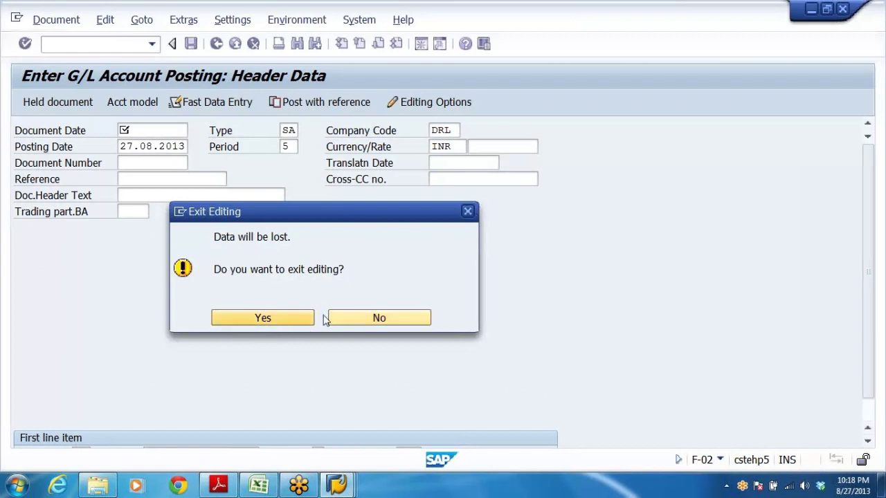
key("Return")
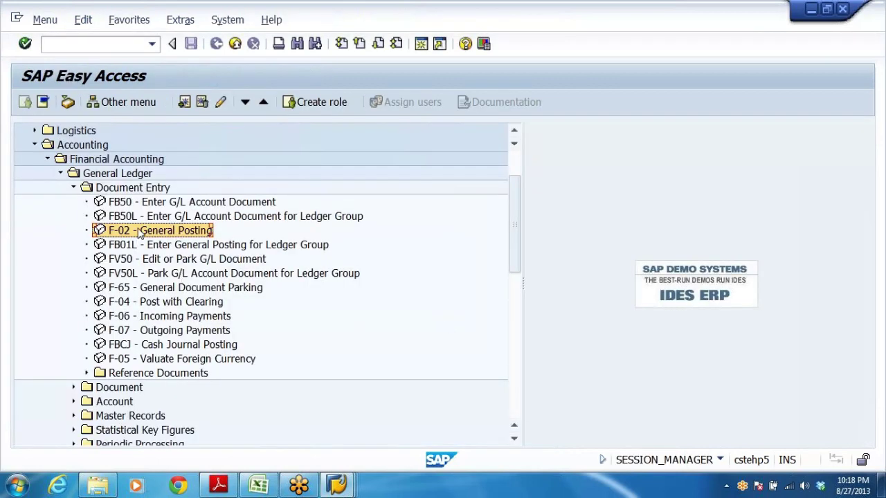
- Reopen F-02 General Posting and set the company code to DRLB and the document date to 27.08.2013
key("Up")
key("Down")
double_click(126, 236)
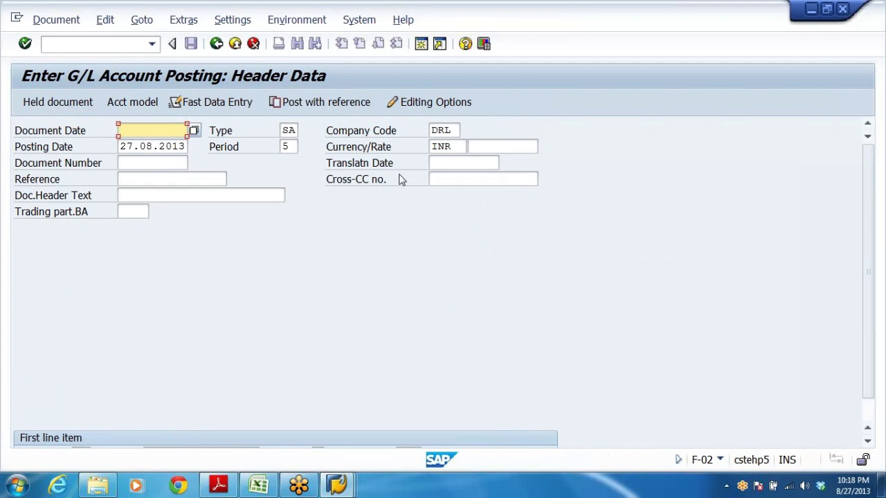
double_click(441, 130)
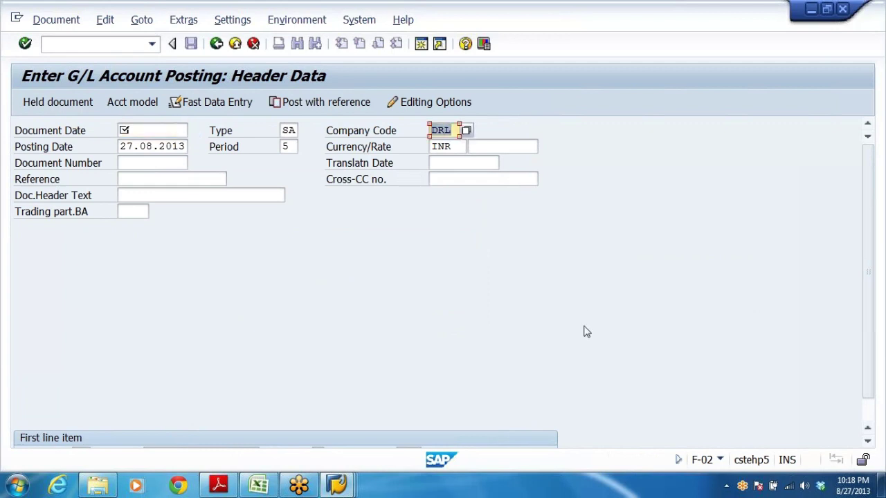
type("DRLB")
key("Tab")
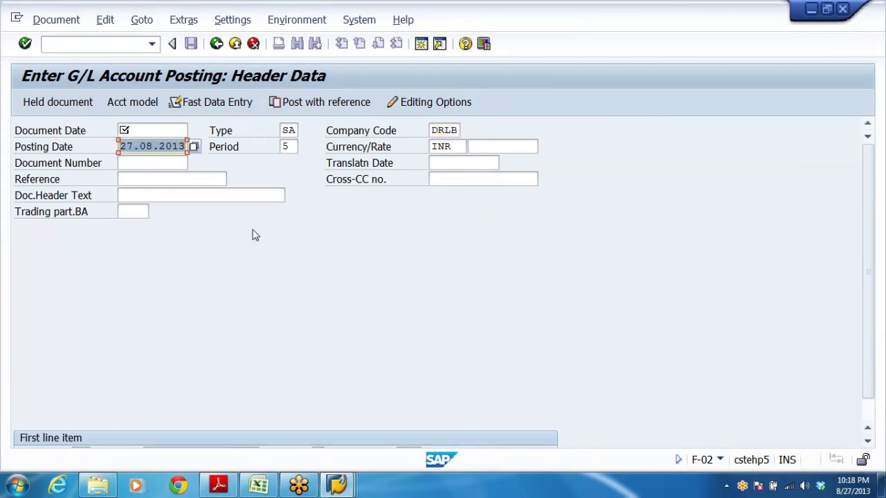
left_click(152, 130)
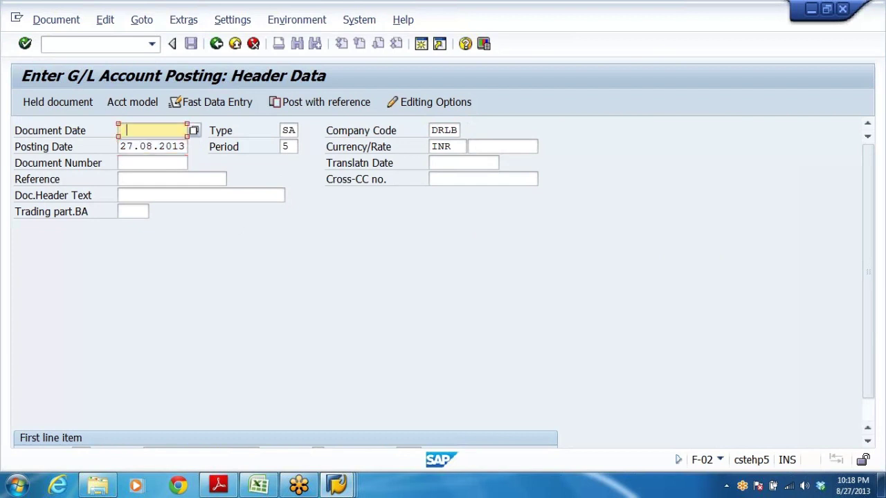
left_click(128, 130)
left_click(130, 148)
left_click(288, 146)
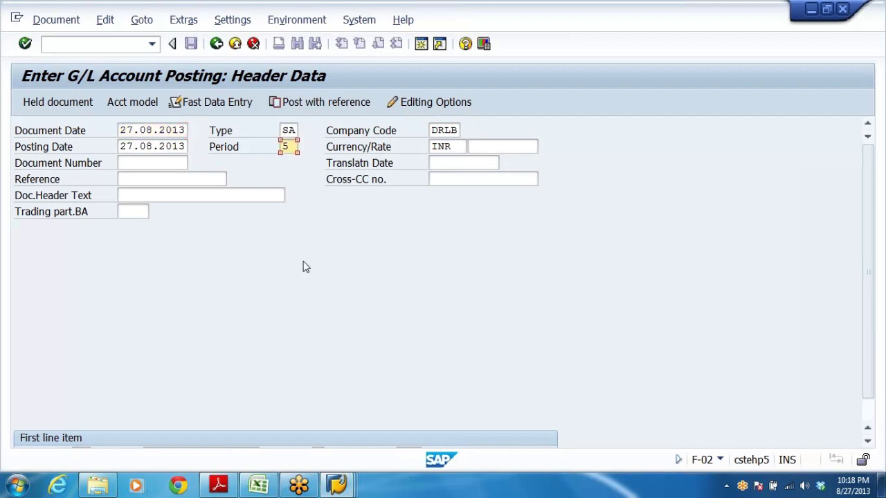
- Switch to the FI Tolerance Groups session and examine the DRAM group's amount limit and the groups defined for each company code
left_click(334, 488)
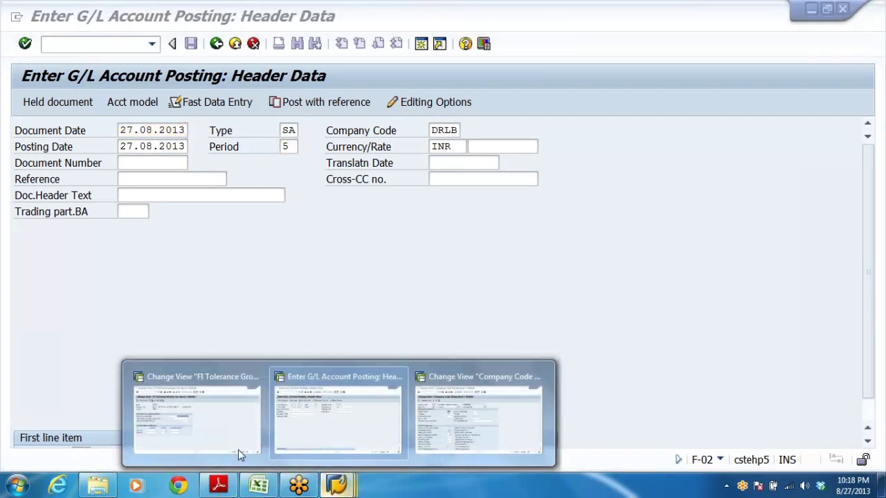
left_click(185, 434)
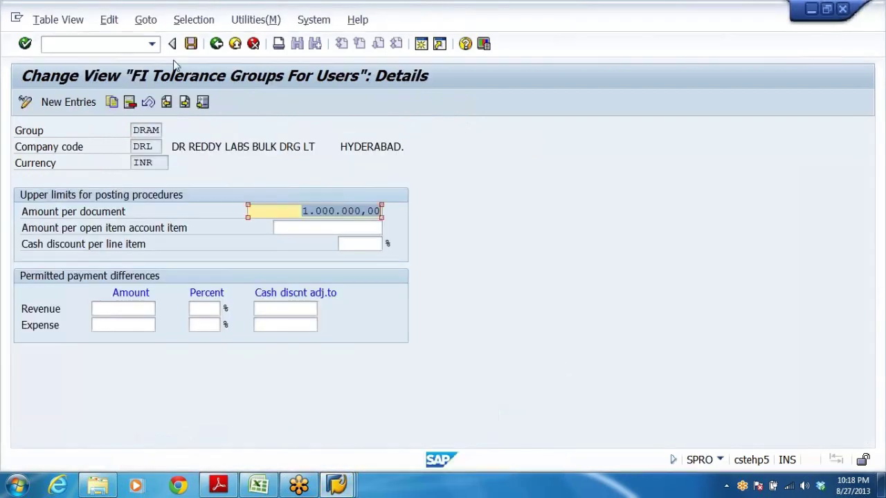
left_click(217, 44)
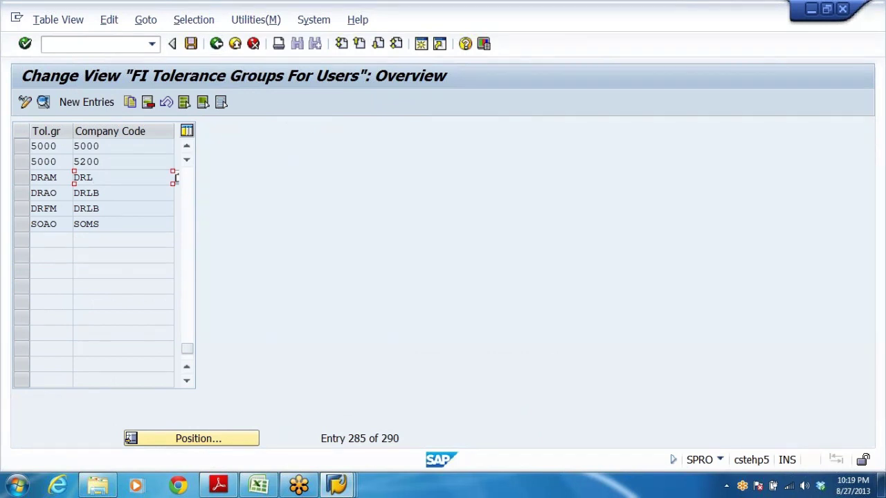
left_click(176, 193)
double_click(105, 180)
left_click(336, 211)
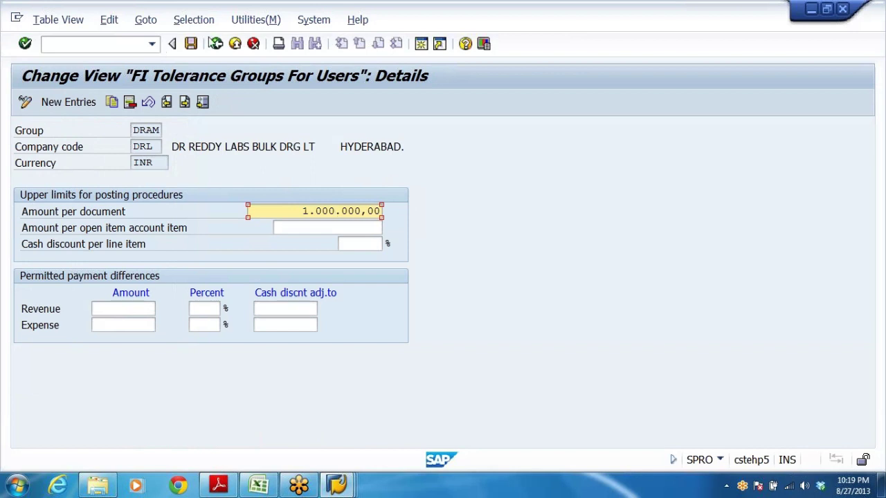
left_click(216, 43)
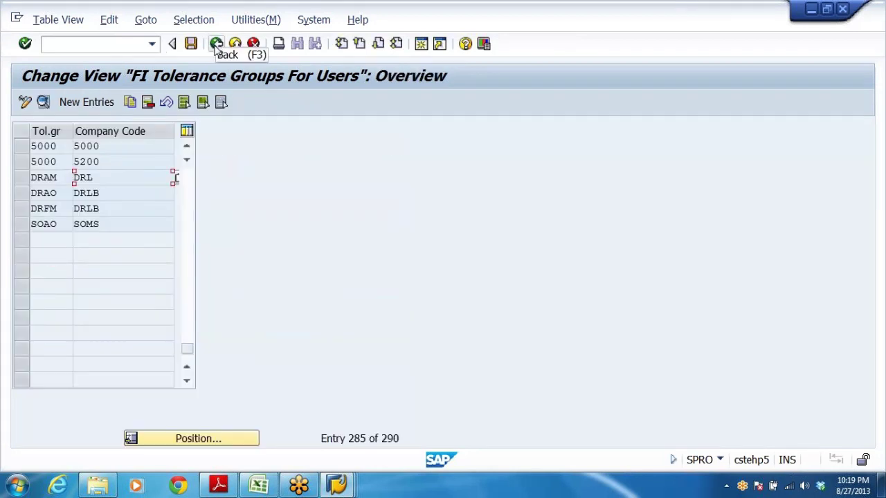
- Return to the IMG, open Assign User/Tolerance Groups and narrow the User name column
left_click(217, 43)
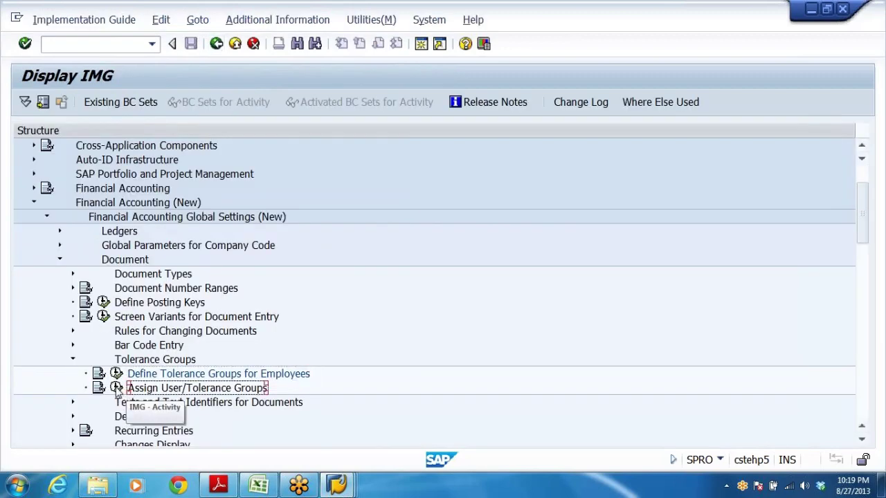
left_click(119, 389)
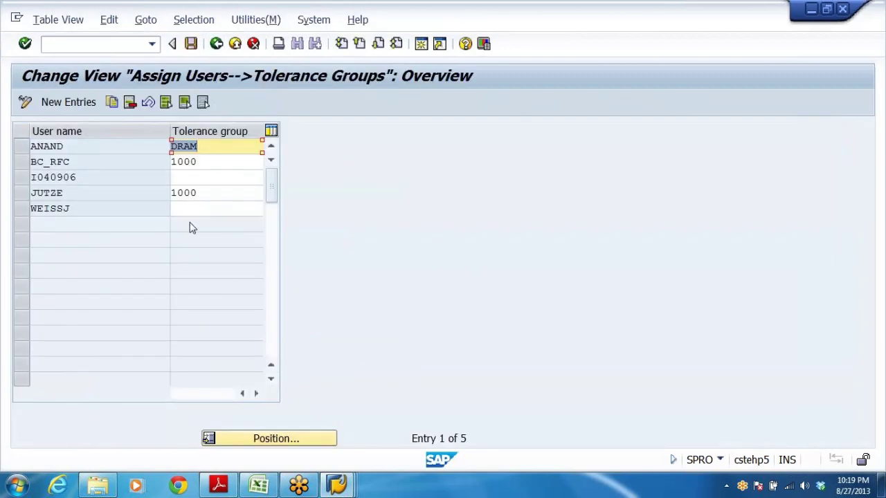
left_click(64, 146)
left_click(198, 147)
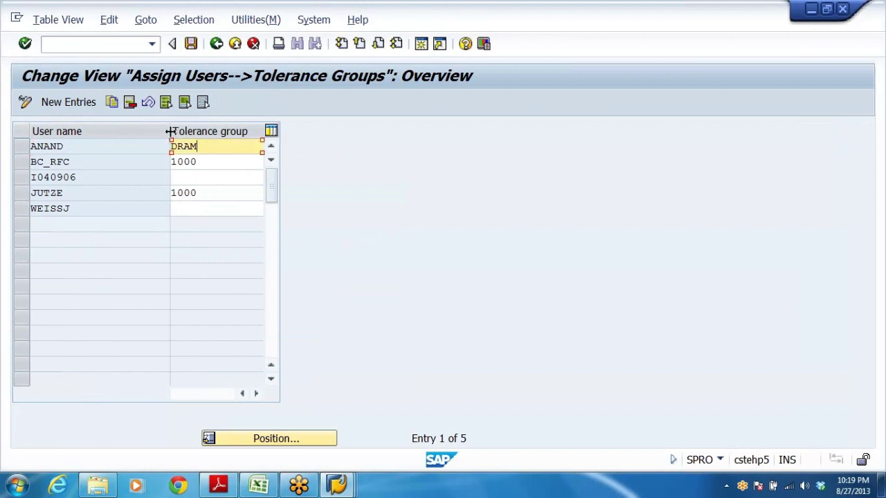
left_click_drag(171, 130, 109, 126)
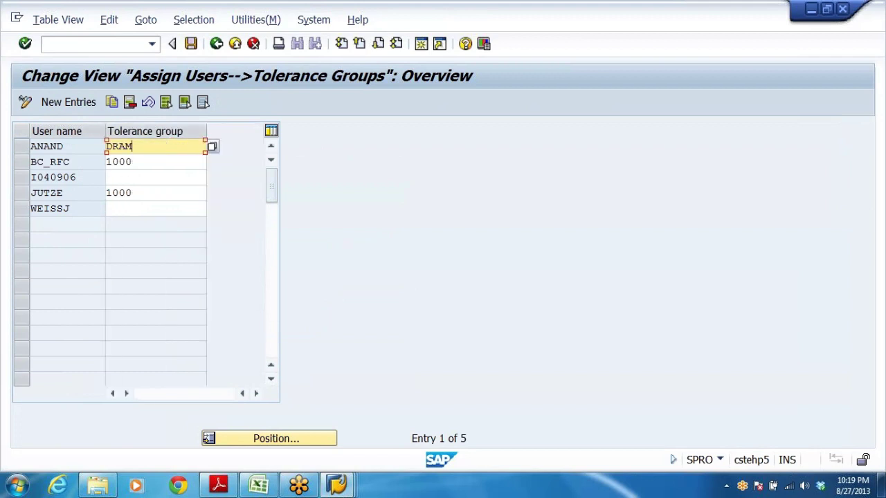
- Look up tolerance group DRAO of company code DRLB, assign it to the first listed user and save
left_click(154, 162)
left_click(153, 147)
left_click(212, 146)
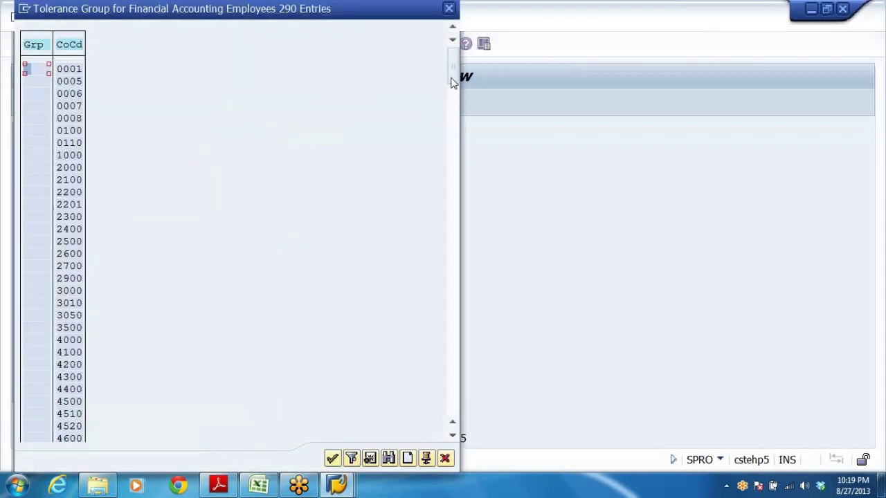
left_click_drag(452, 80, 439, 437)
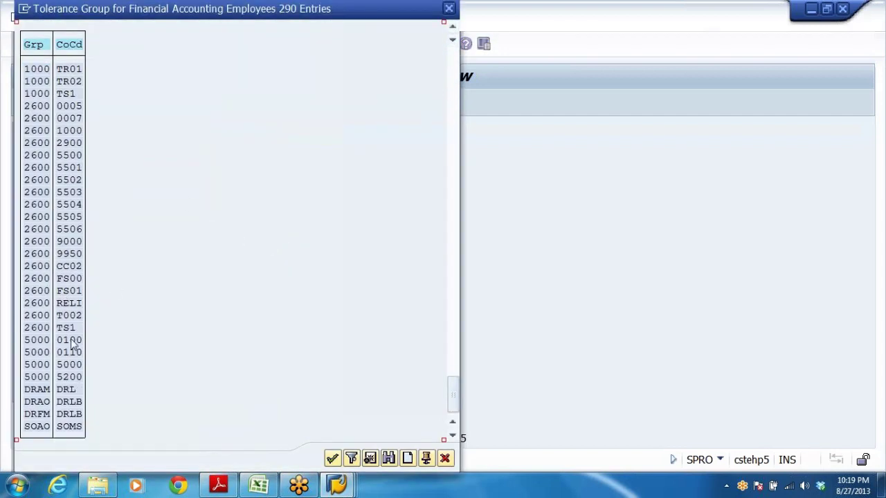
double_click(40, 402)
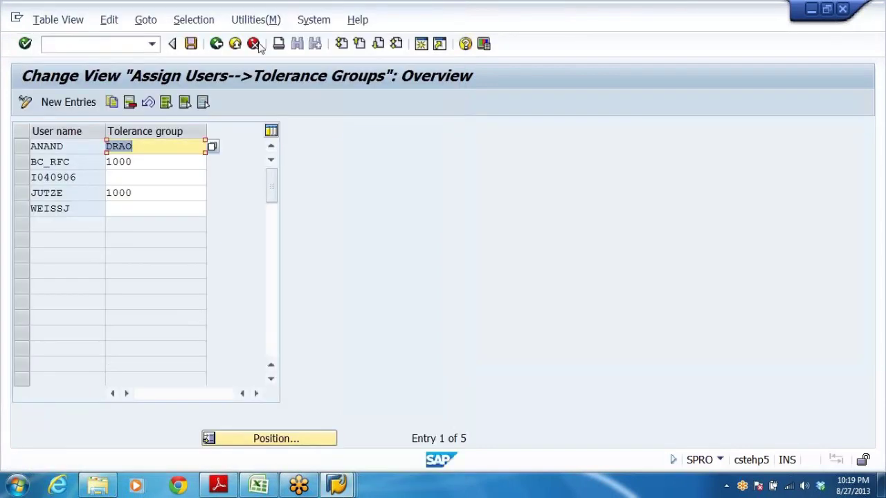
left_click(192, 44)
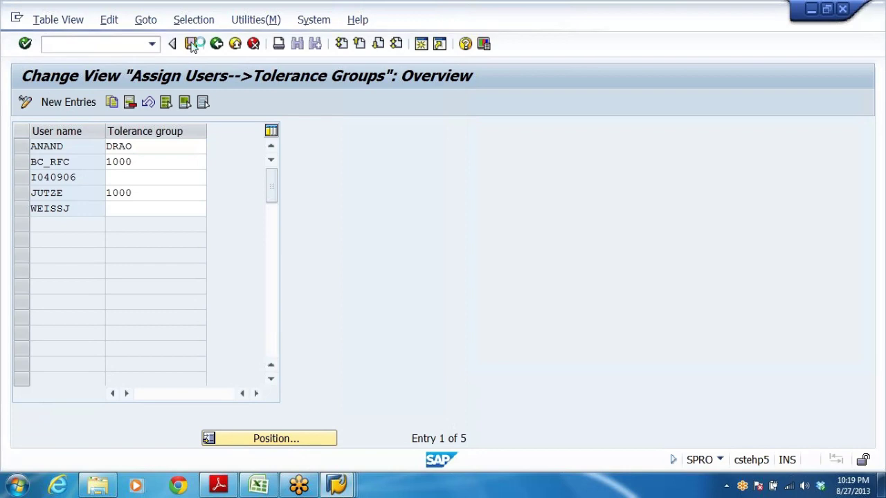
left_click(293, 267)
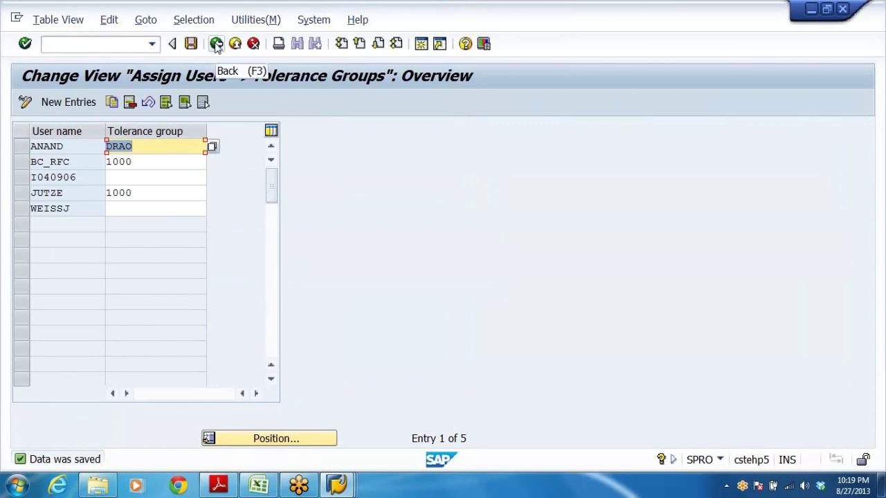
- Try to start the DRLB posting with posting key 40 and account 200405, and exit the entry without keeping the data
key("alt+Tab")
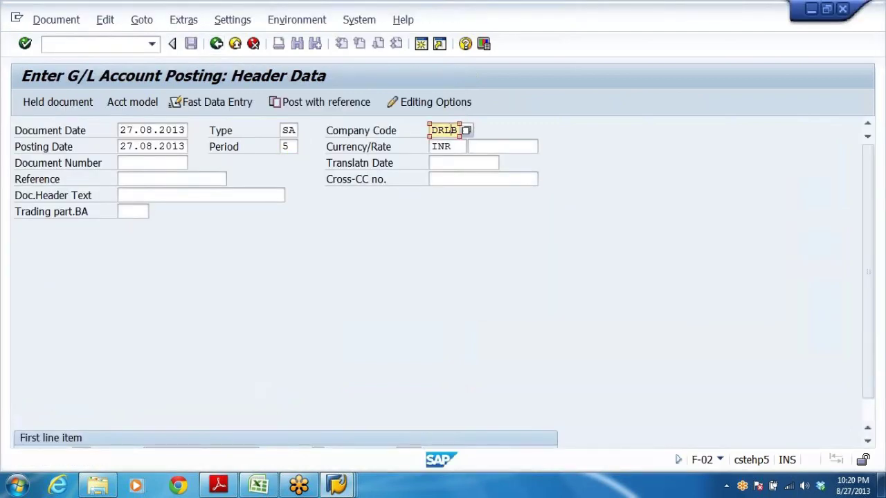
left_click(166, 425)
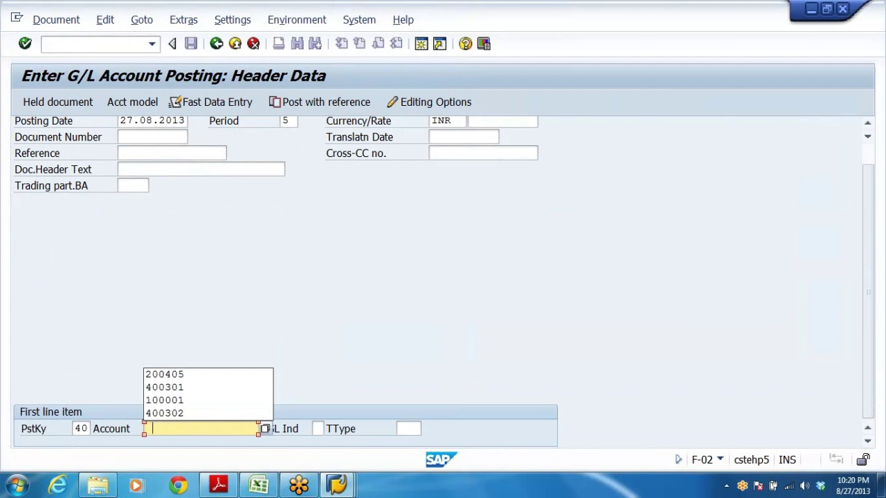
left_click(190, 375)
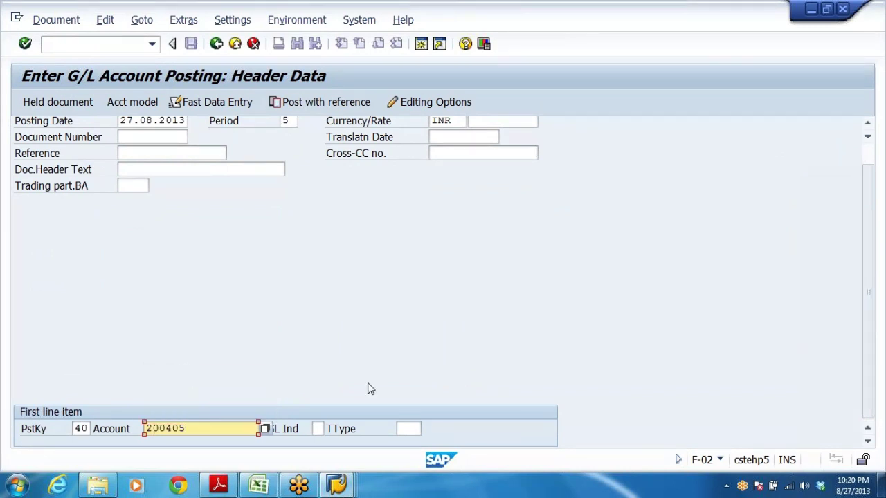
key("Return")
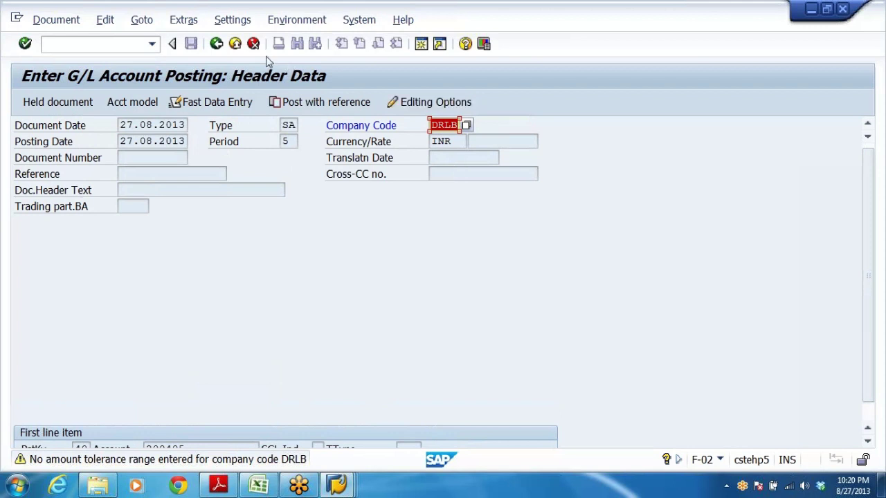
left_click(234, 44)
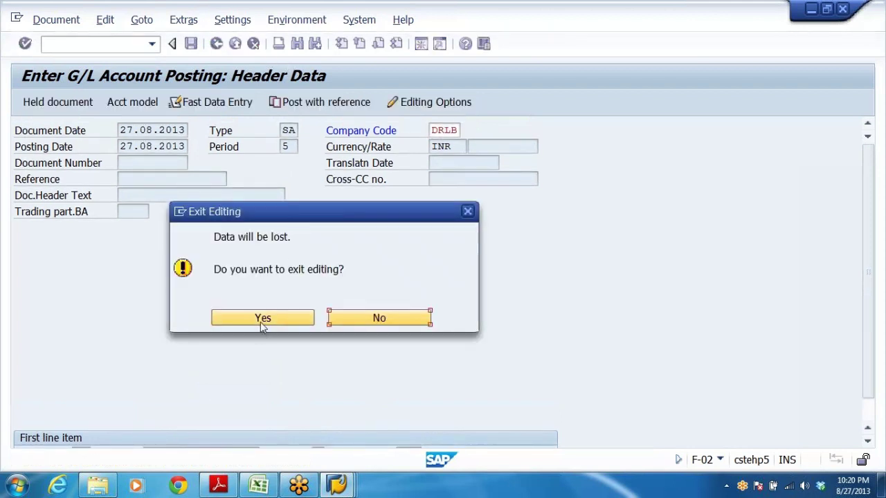
left_click(262, 323)
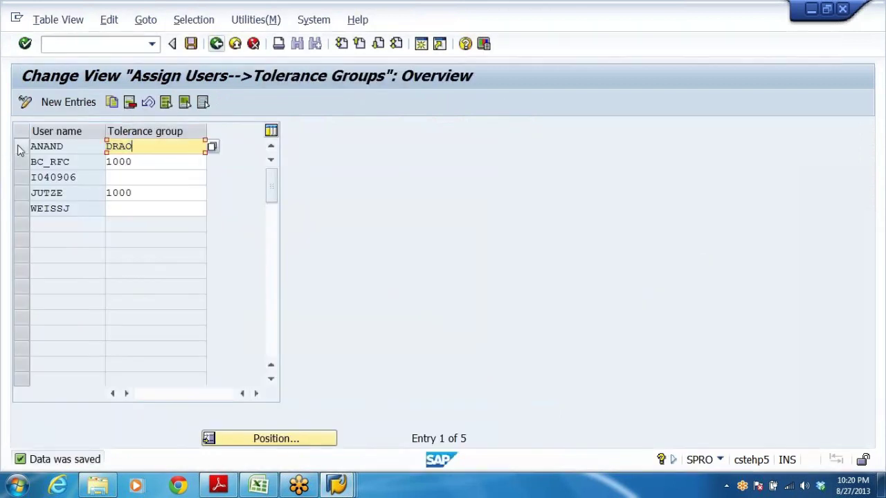
- Delete the first listed user's DRAO tolerance group assignment and save the table
left_click(22, 150)
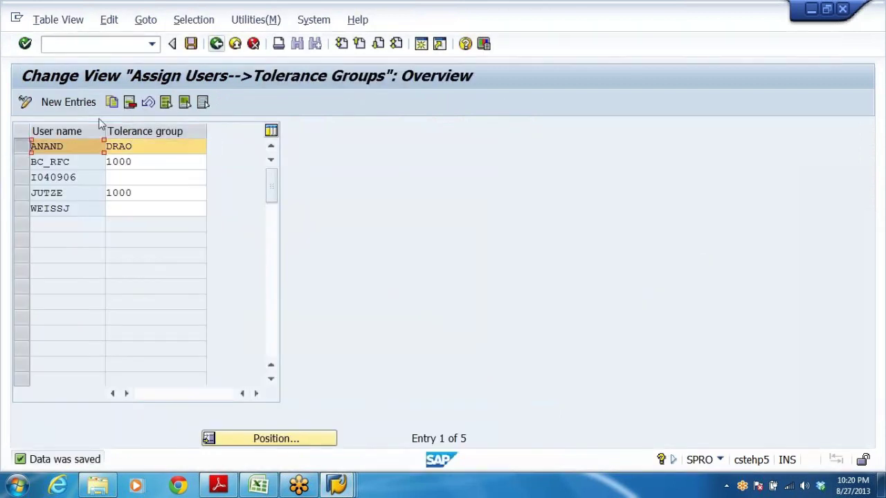
left_click(130, 103)
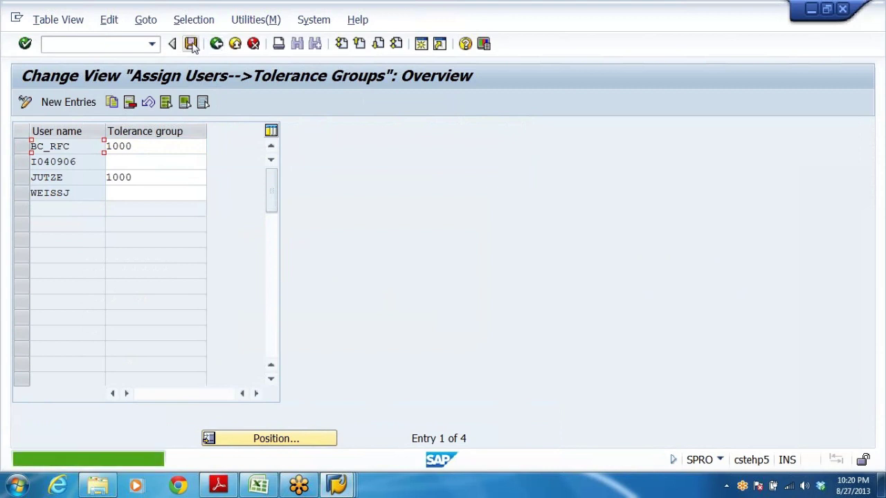
left_click(192, 45)
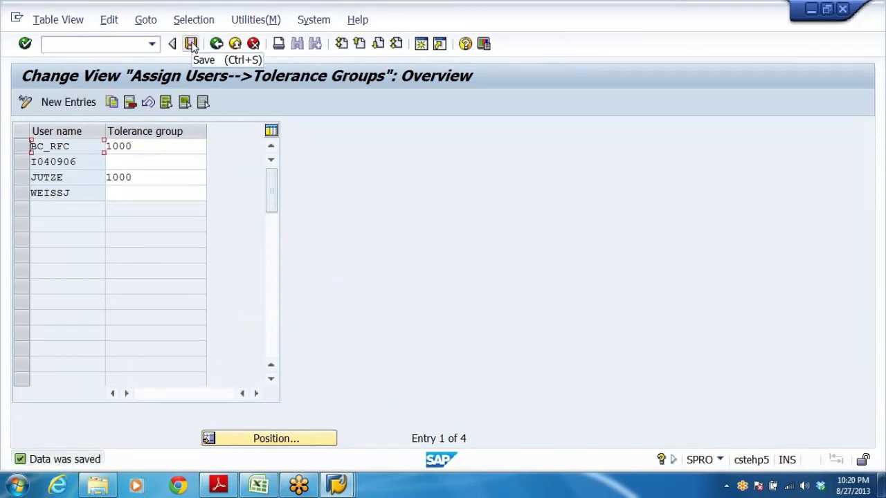
- Add a new entry to the user tolerance group assignments and enter the user name
left_click(54, 103)
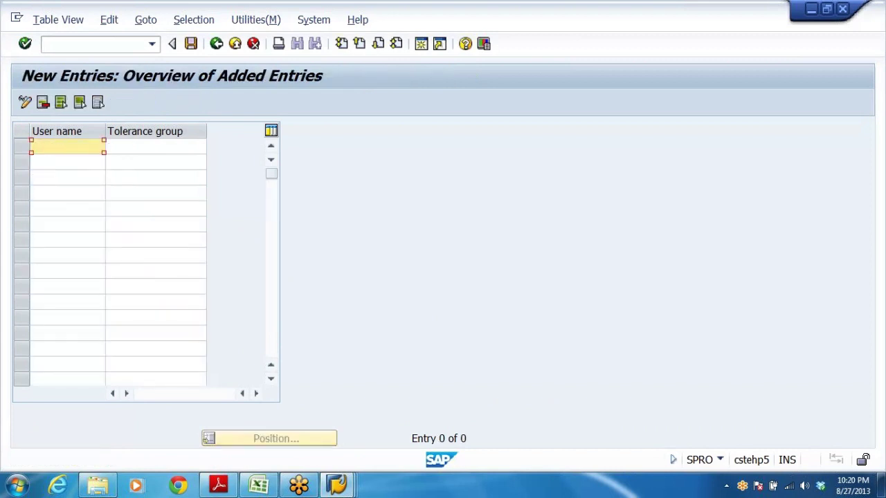
type("A")
left_click(60, 168)
key("Tab")
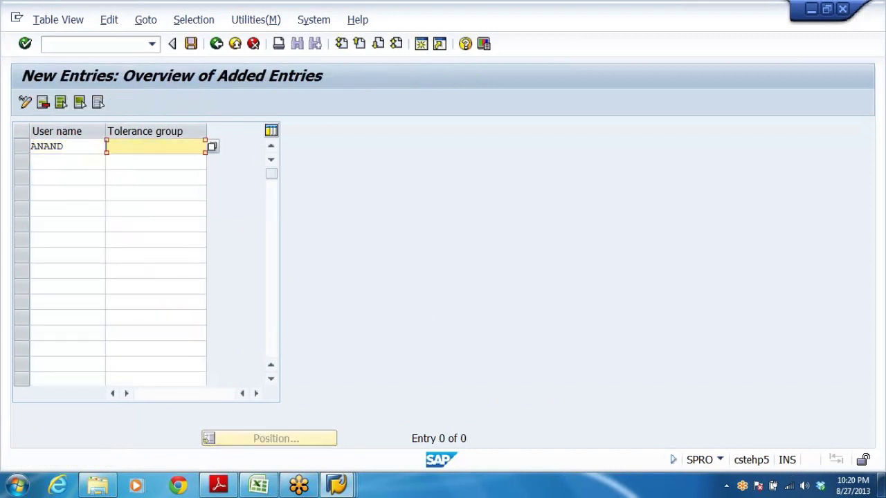
- Look up and assign tolerance group DRAO of company code DRLB to the new user entry, save it and leave the assignment table
left_click(211, 149)
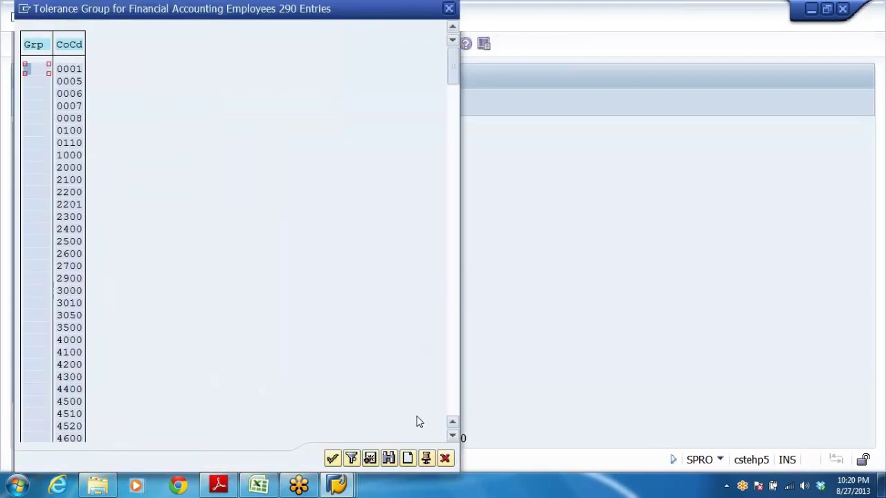
left_click_drag(454, 68, 455, 393)
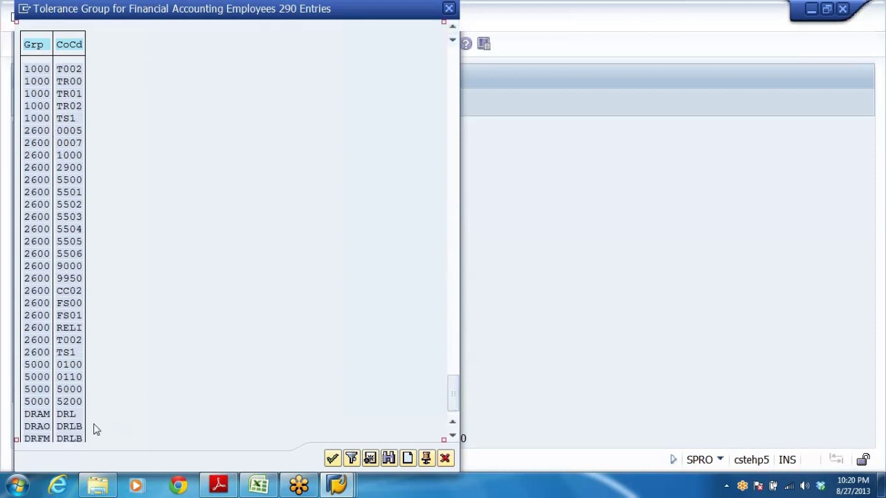
scroll(122, 425, "down", 2)
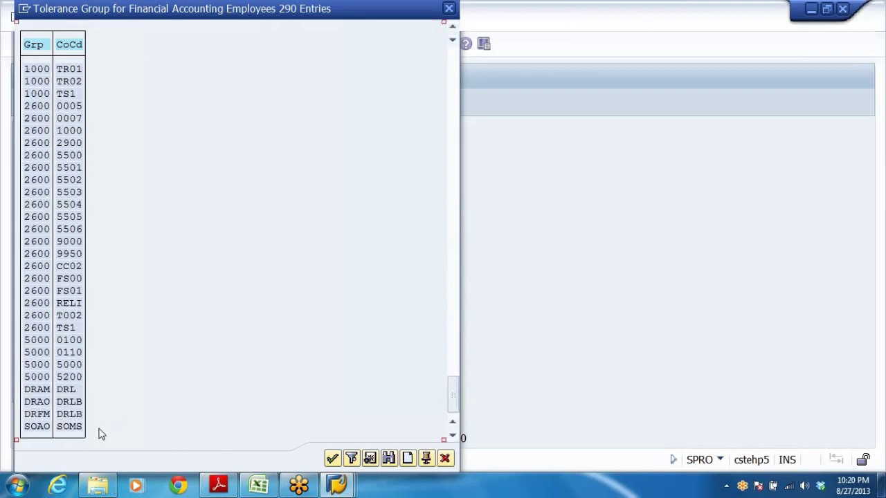
left_click(41, 402)
left_click(72, 404)
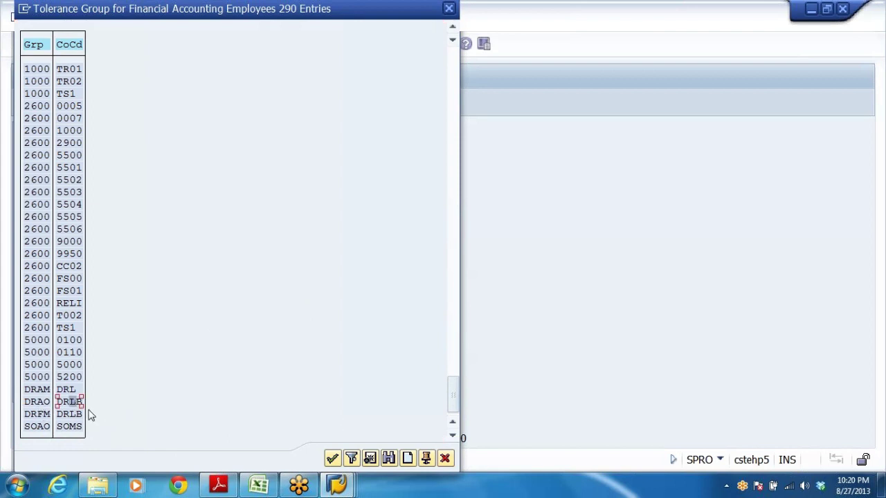
left_click(43, 415)
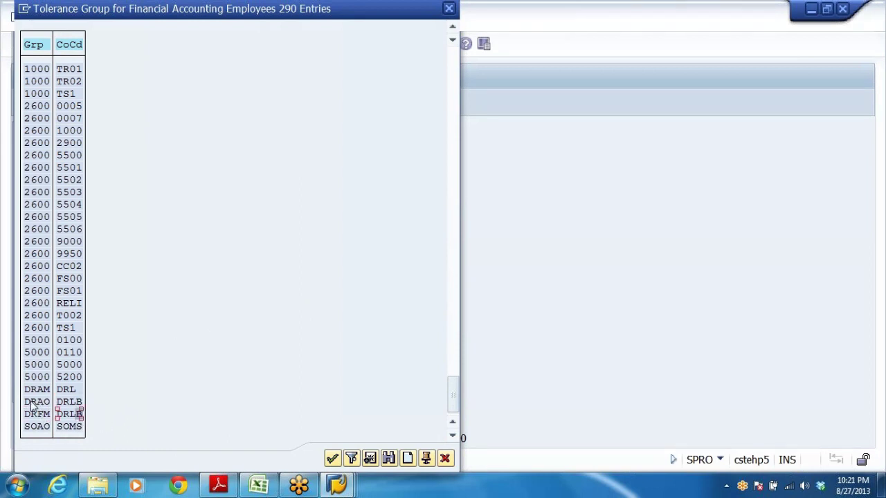
left_click(48, 404)
double_click(40, 402)
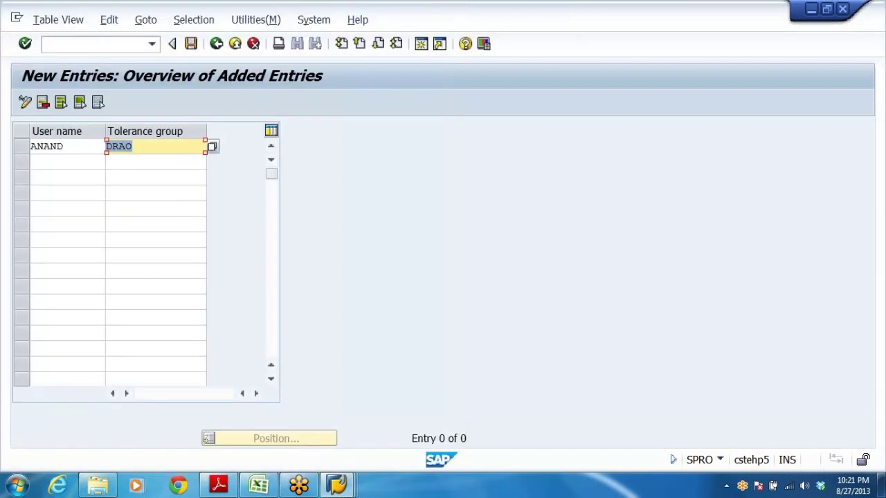
left_click(191, 44)
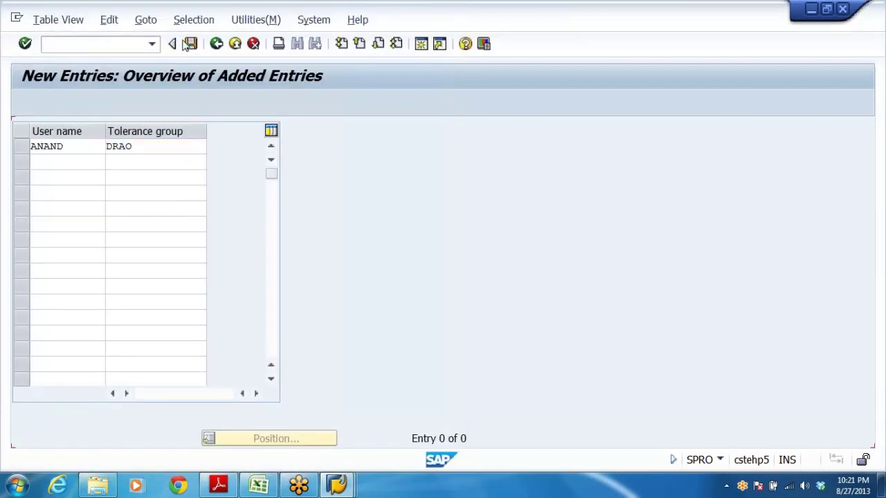
left_click(216, 44)
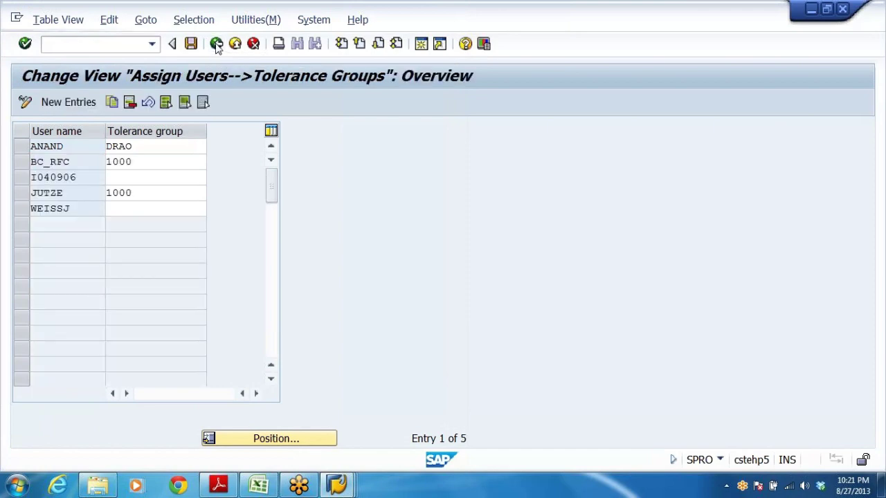
key("F3")
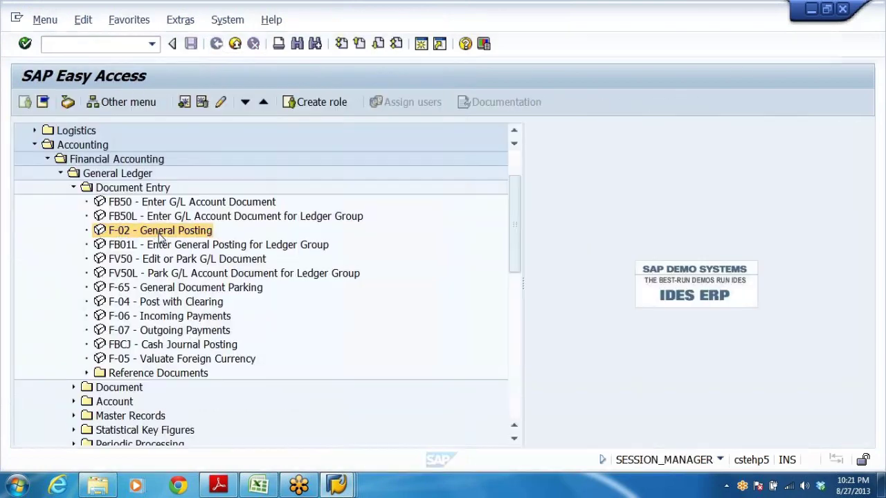
- Start an F-02 general posting in company code DRLB with a document date, posting key 40 and account 200405
key("Return")
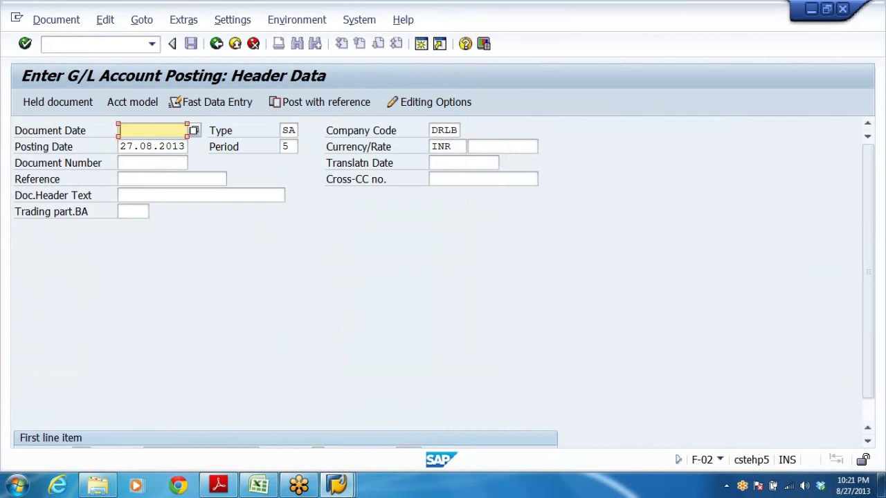
key("Down")
key("Down")
key("Return")
key("Tab")
key("Tab")
scroll(189, 376, "down", 1)
left_click(203, 427)
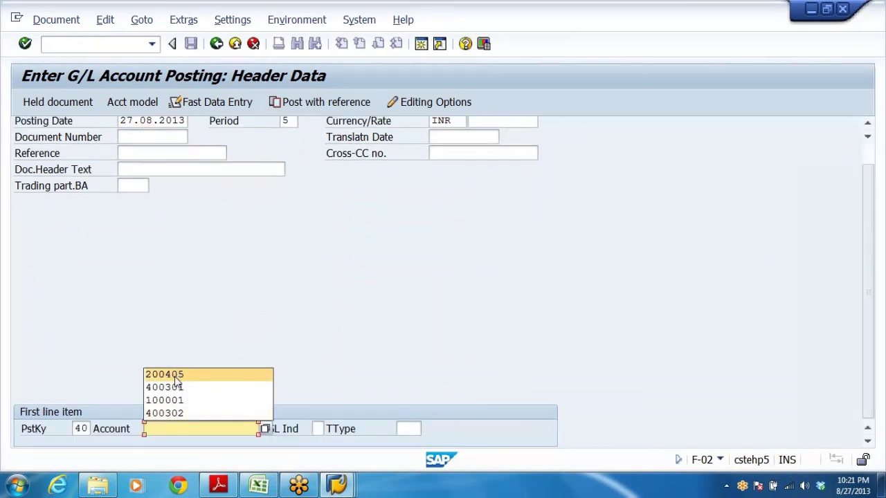
left_click(199, 377)
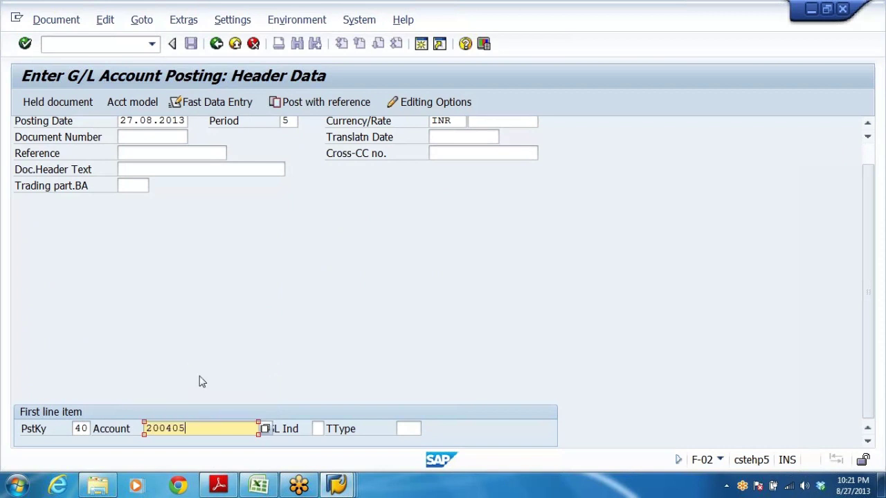
key("Return")
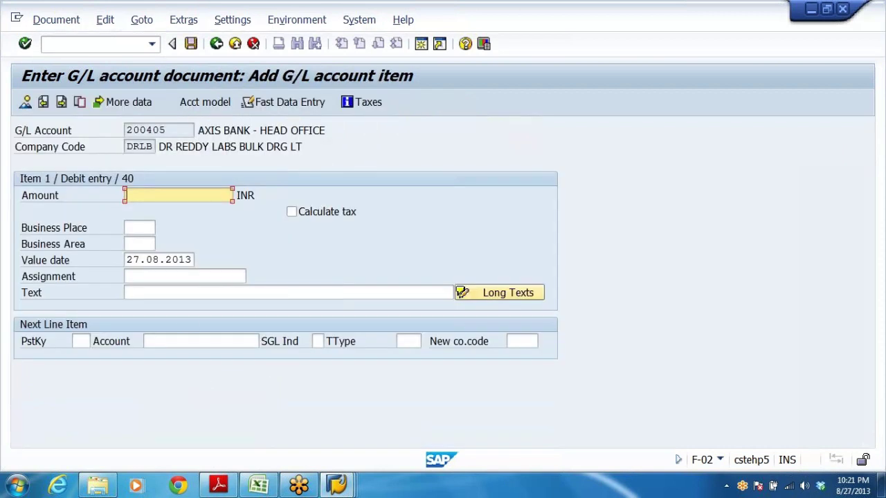
- Set the debit item's amount to 600000 INR and its text to OFFICE RENT PAID FOR THE MONTH OF JULY
left_click(165, 197)
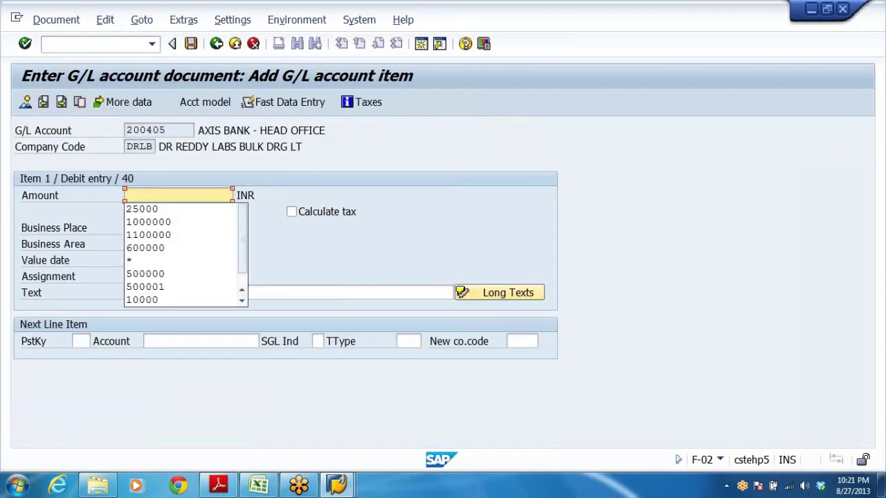
key("Escape")
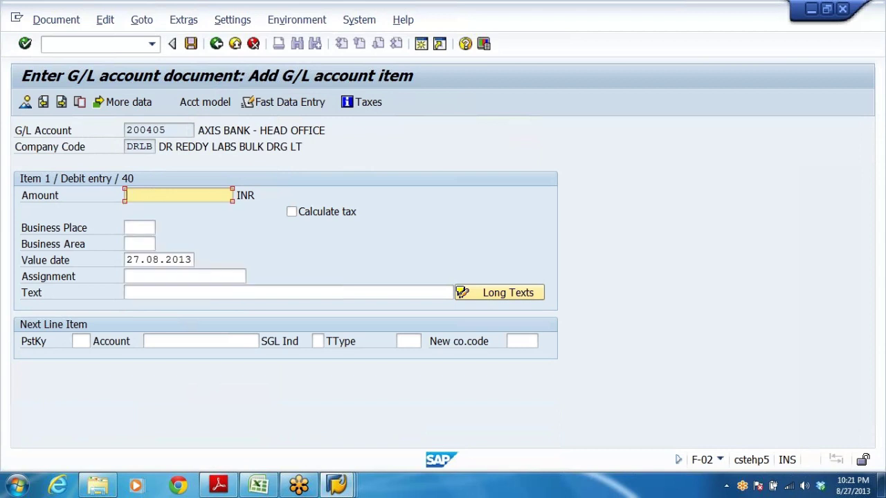
type("6")
left_click(164, 209)
left_click(138, 293)
left_click(142, 306)
- Set the next line item to posting key 50 with account 100001 and try to continue to it
left_click(81, 341)
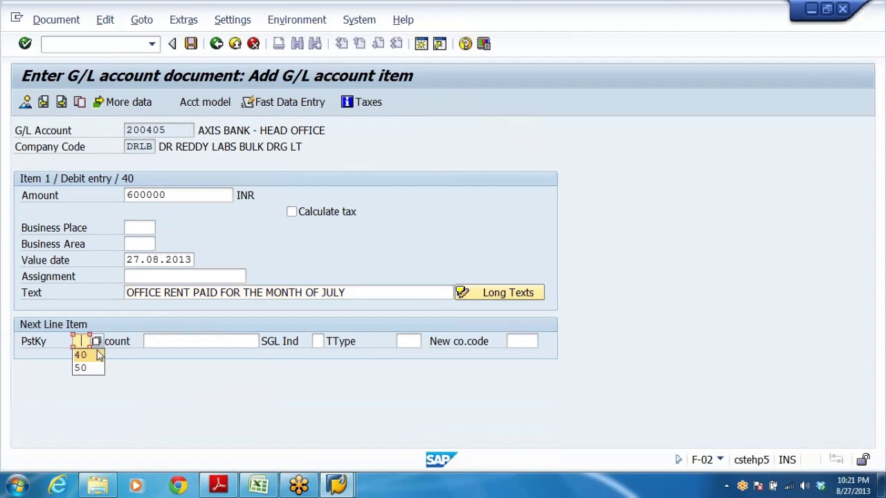
left_click(91, 368)
left_click(156, 341)
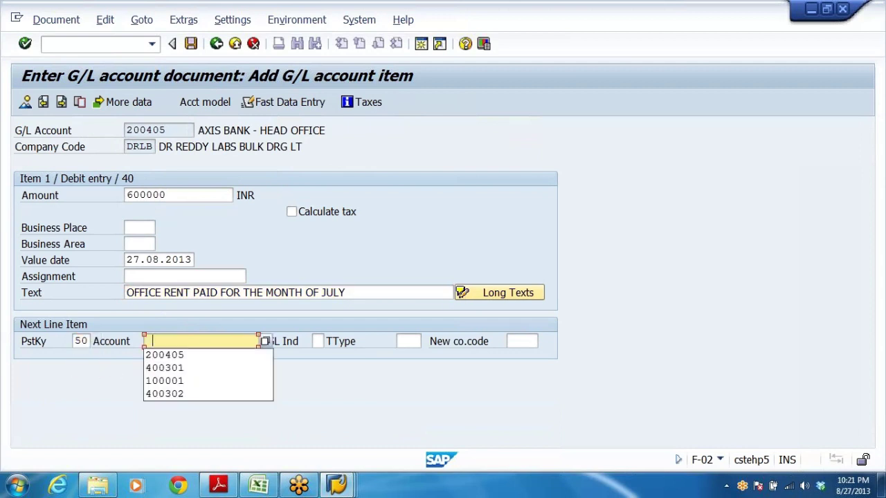
left_click(181, 380)
key("Return")
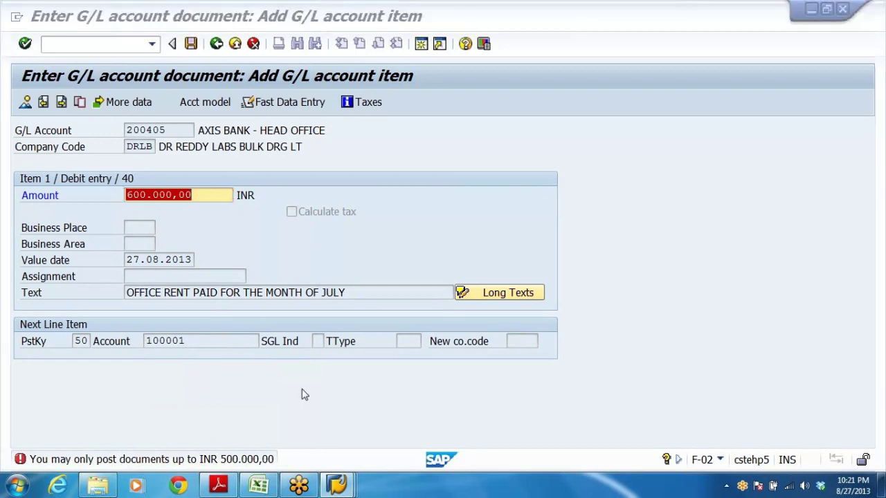
- Check the amount-per-document limit of tolerance group DRAO for company code DRLB in Define Tolerance Groups for Employees, and return to the IMG
key("alt+Tab")
left_click(173, 388)
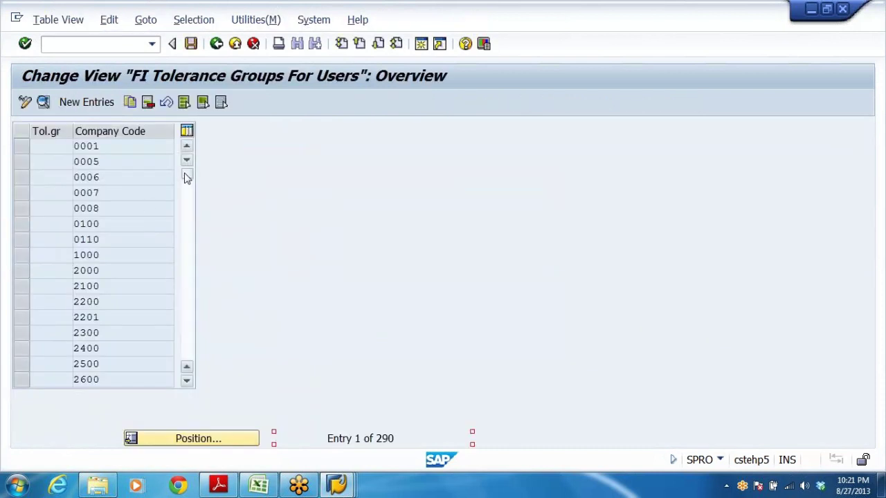
left_click_drag(187, 174, 196, 459)
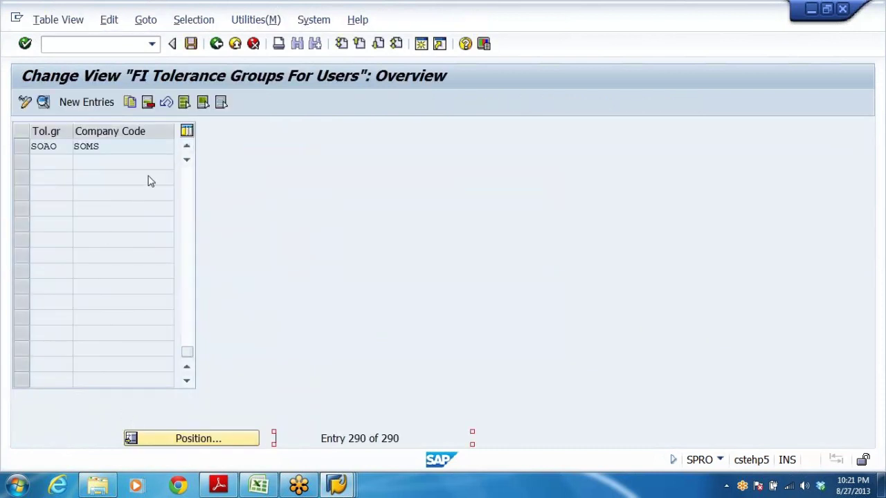
left_click(187, 147)
left_click(186, 147)
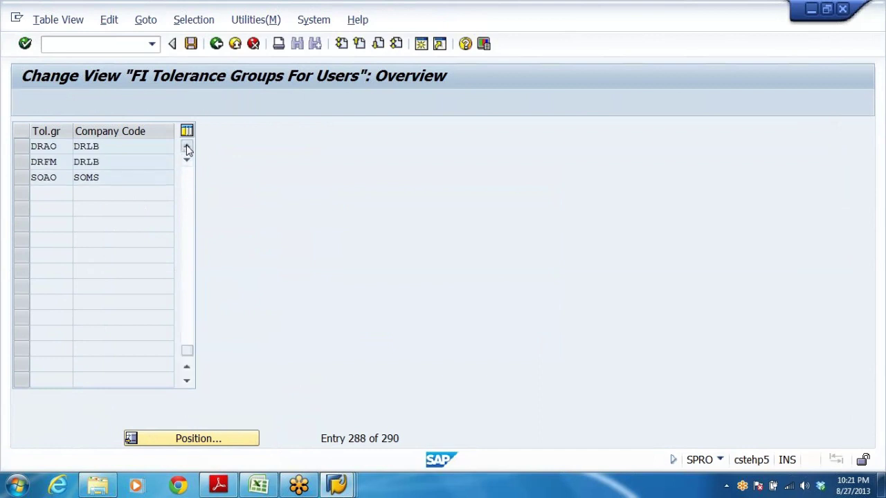
left_click(187, 146)
left_click(187, 147)
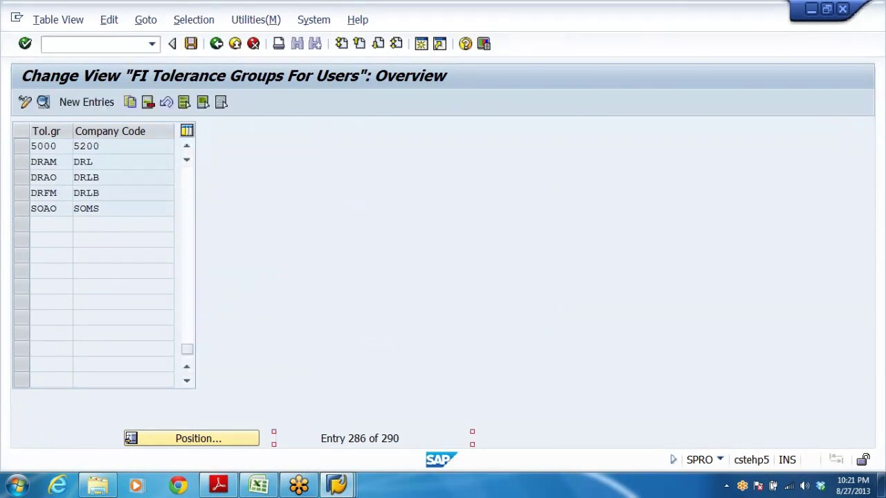
left_click(44, 177)
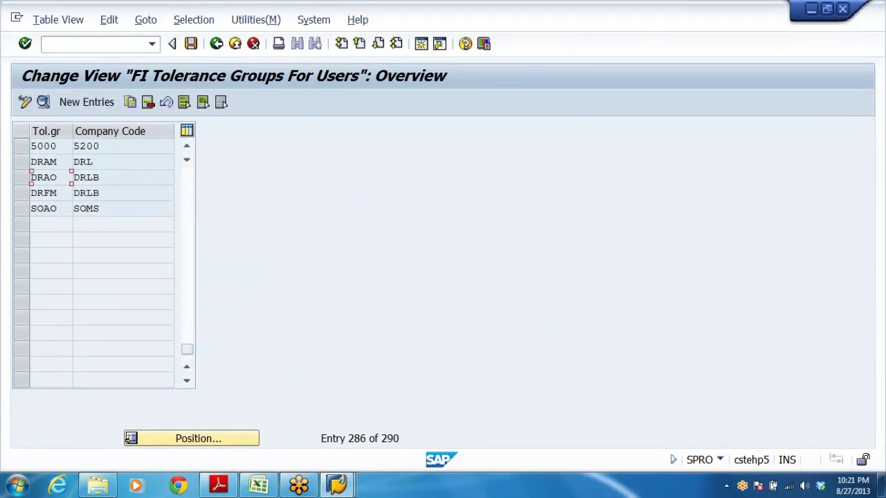
double_click(61, 179)
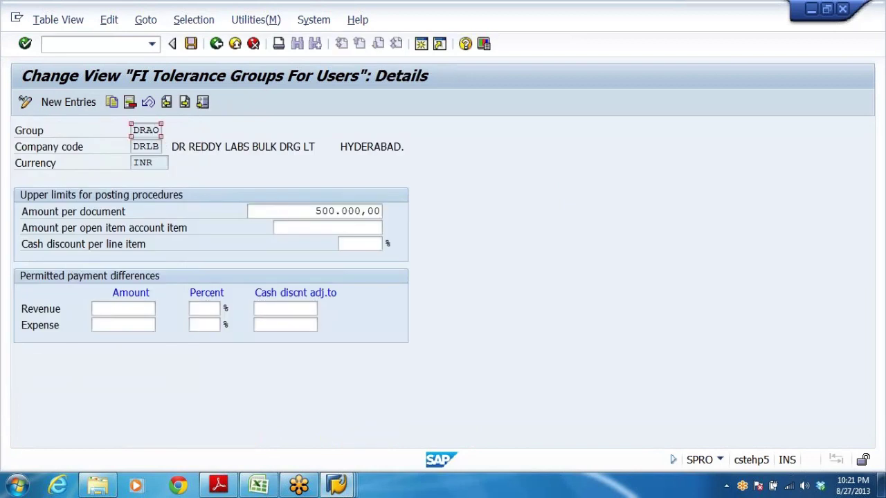
key("Tab")
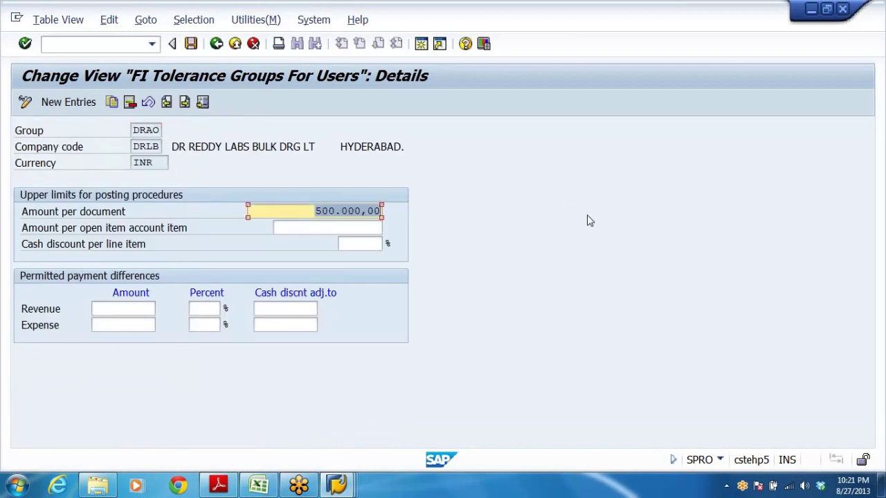
left_click(235, 44)
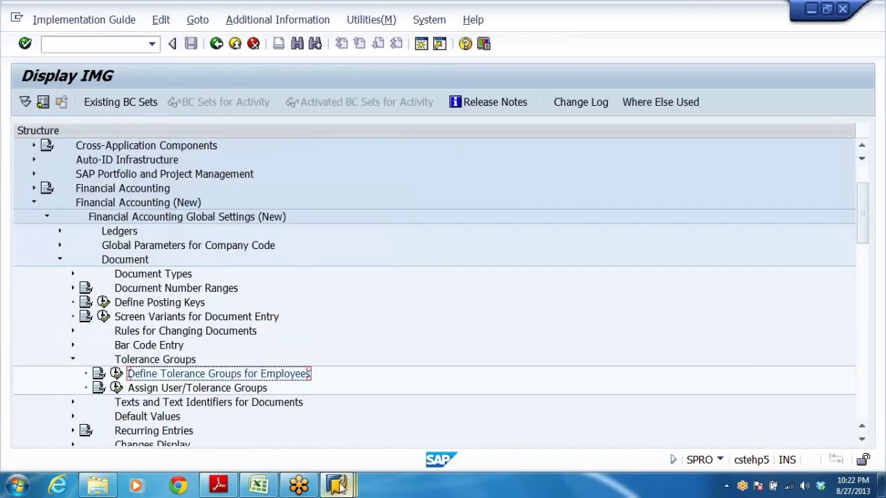
- Go back to the open G/L posting, set the debit item's amount to 500000 INR and continue to the credit item
mouse_move(339, 487)
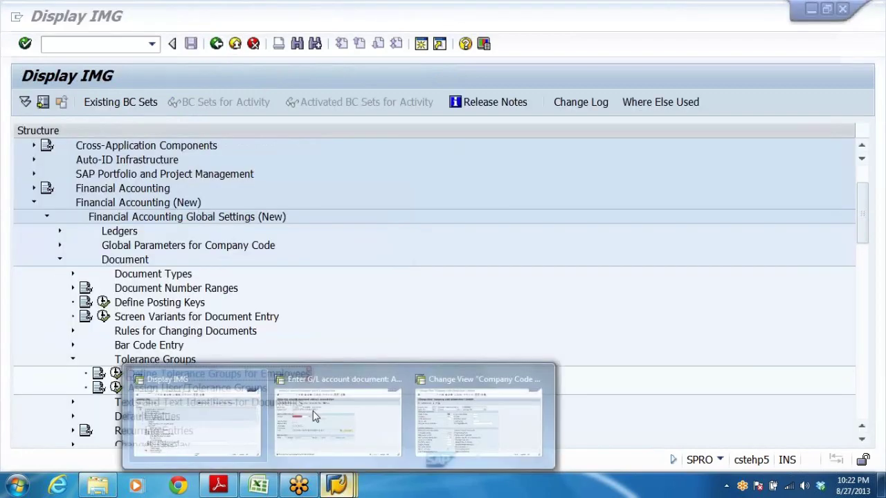
left_click(326, 416)
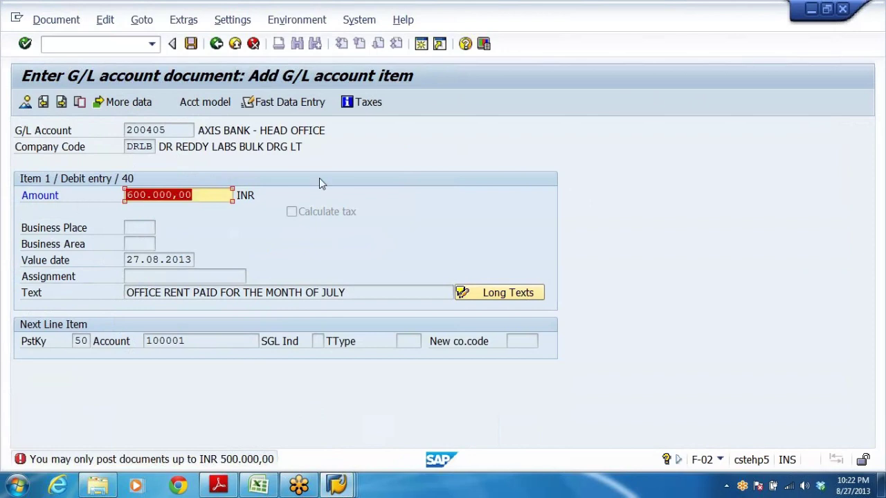
key("BackSpace")
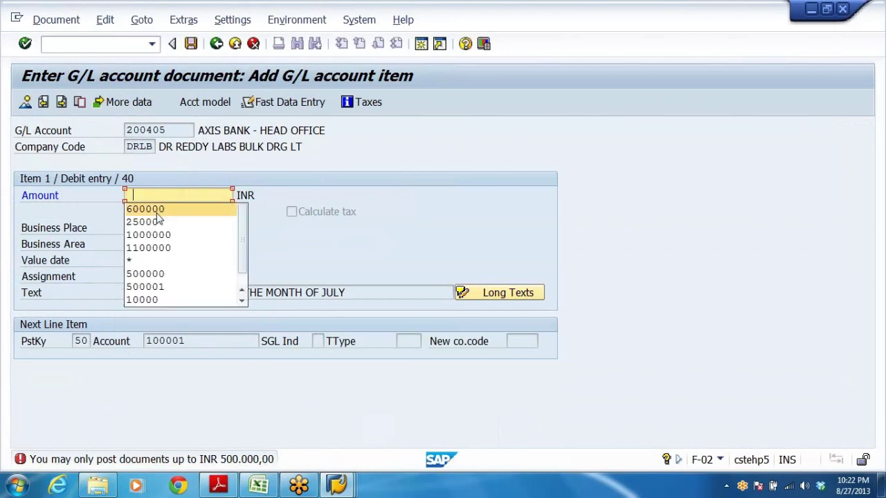
left_click(152, 274)
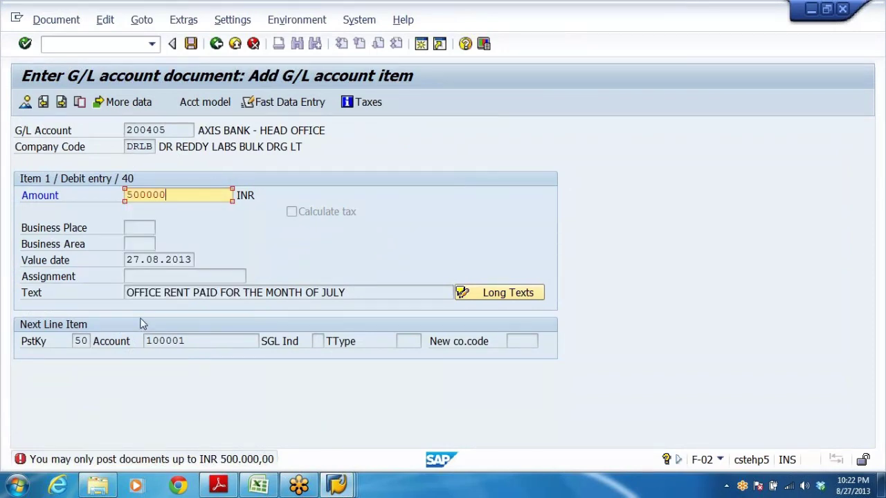
key("Return")
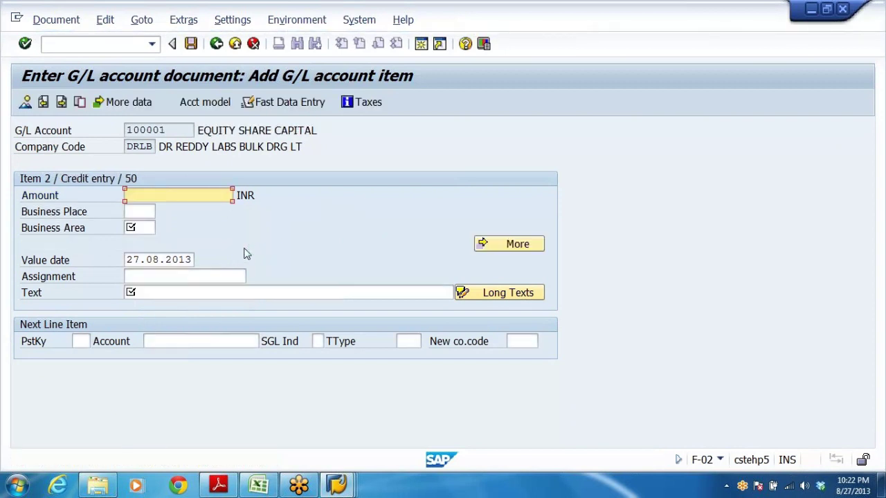
- Fill the credit item with amount 500000, business area DRHY and text OFFICE RENT PAID FOR THE MONTH OF JULY
key("BackSpace")
key("Down")
key("Return")
left_click(140, 228)
left_click(138, 243)
left_click(140, 293)
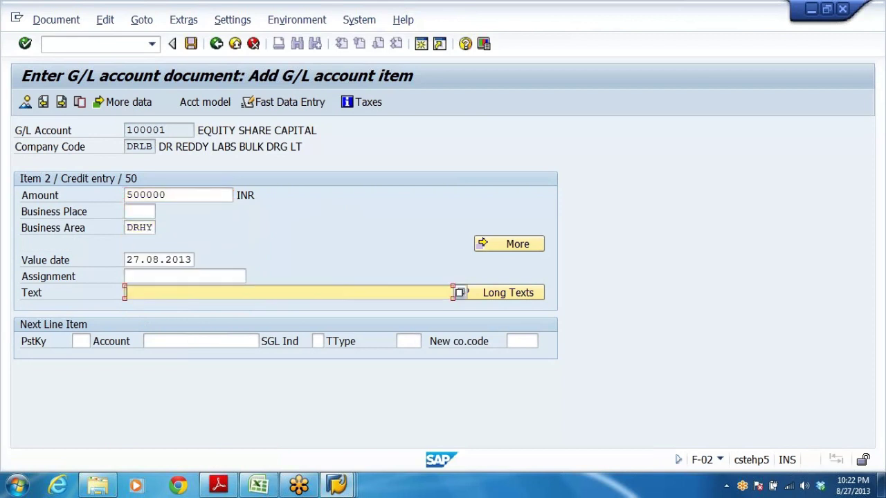
left_click(138, 309)
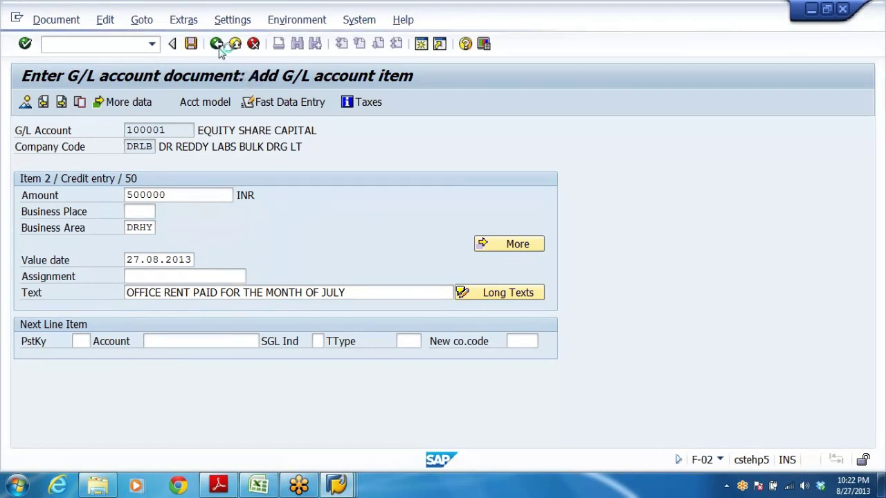
- Check the details of the posting message for the G/L document in company code DRLB and close them
key("alt+Tab")
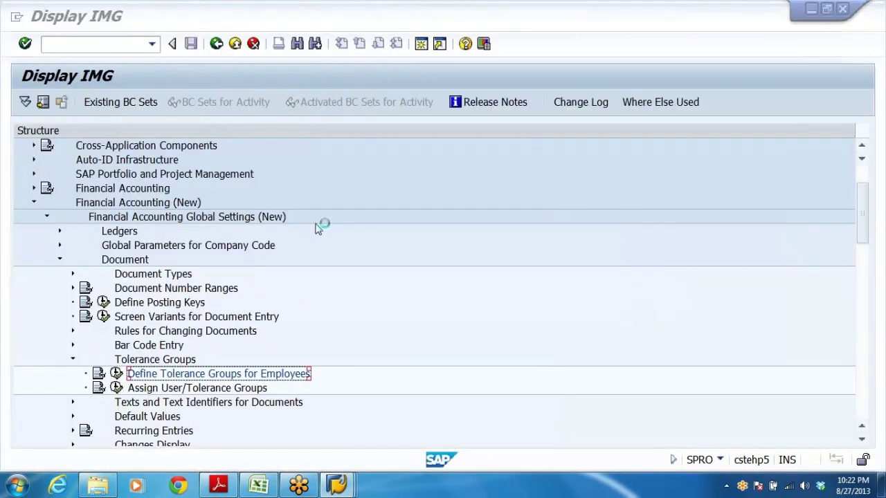
key("alt+Tab")
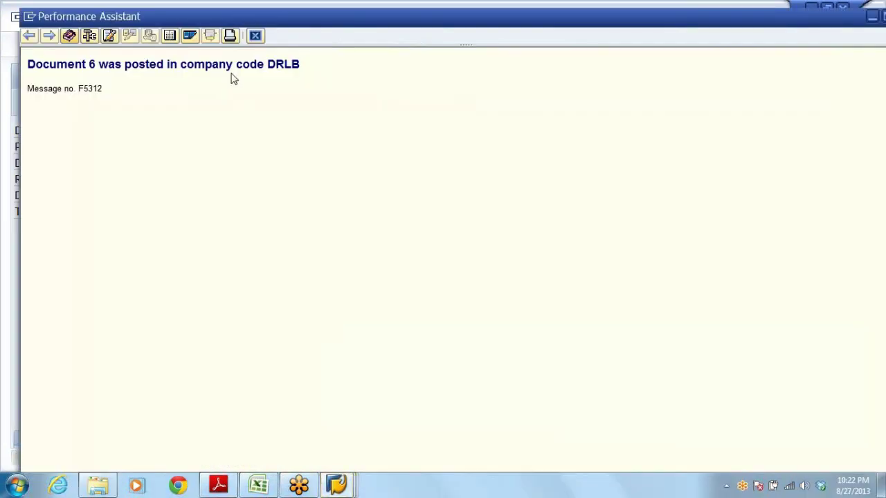
key("Escape")
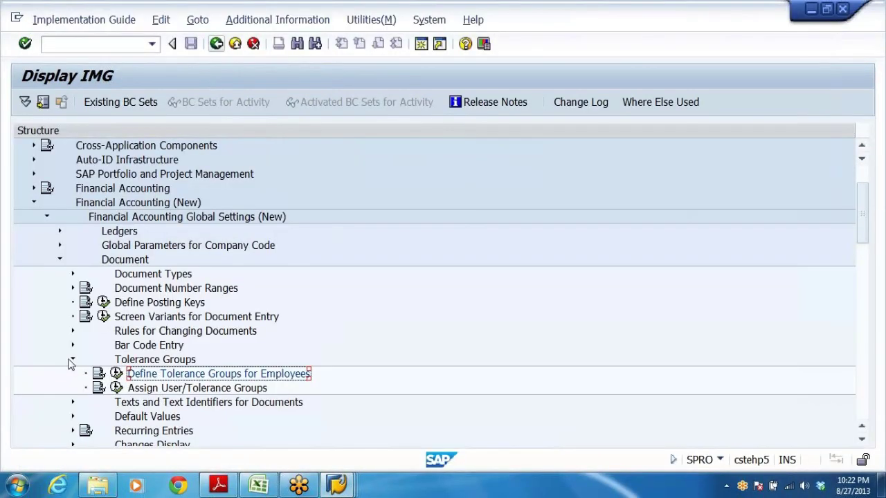
- Collapse the Document node in the IMG and expand Ledgers down to Fiscal Year and Posting Periods
left_click(72, 359)
left_click(59, 260)
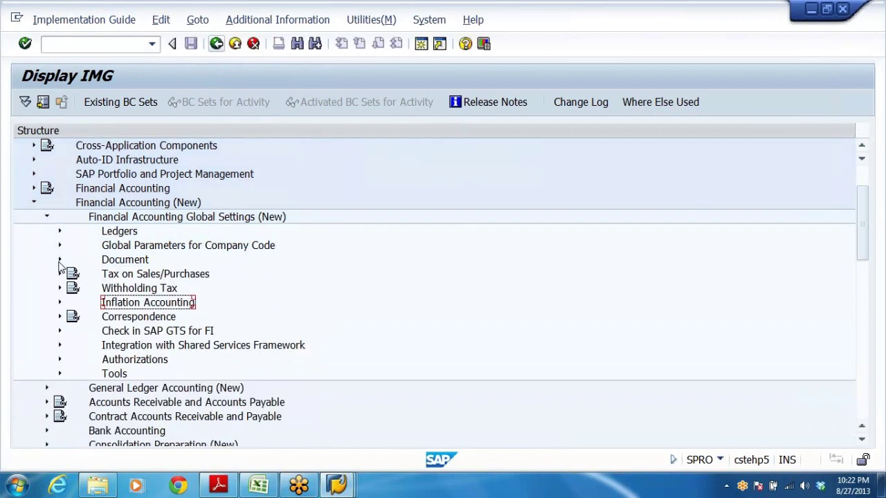
left_click(125, 233)
double_click(124, 233)
key("Down")
key("Down")
key("Down")
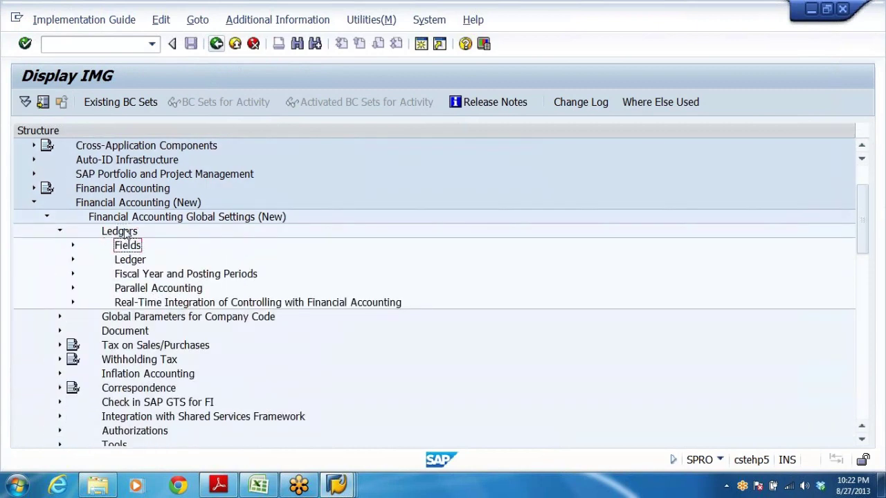
key("Right")
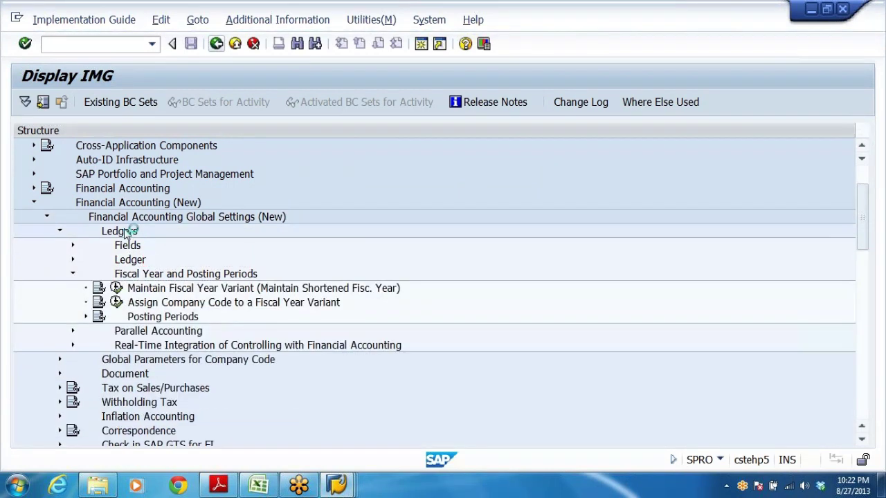
- Expand Posting Periods in the IMG and open the Open and Close Posting Periods activity
key("Down")
key("Down")
key("Down")
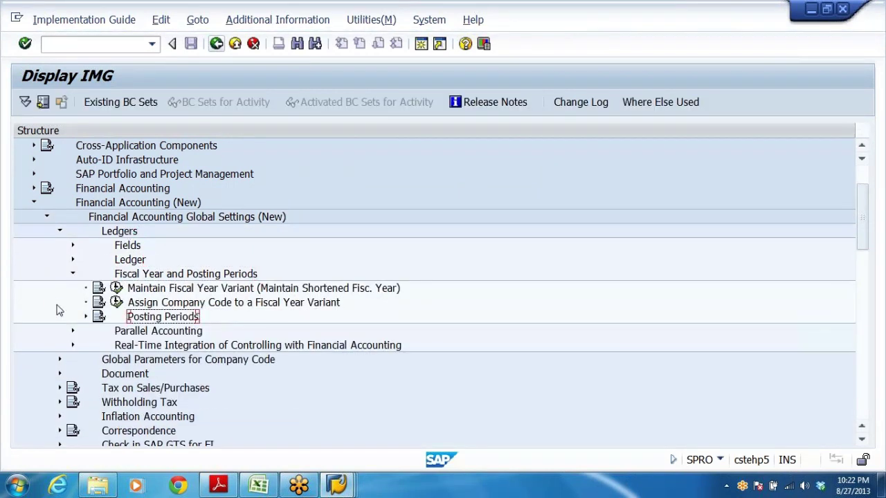
left_click(85, 316)
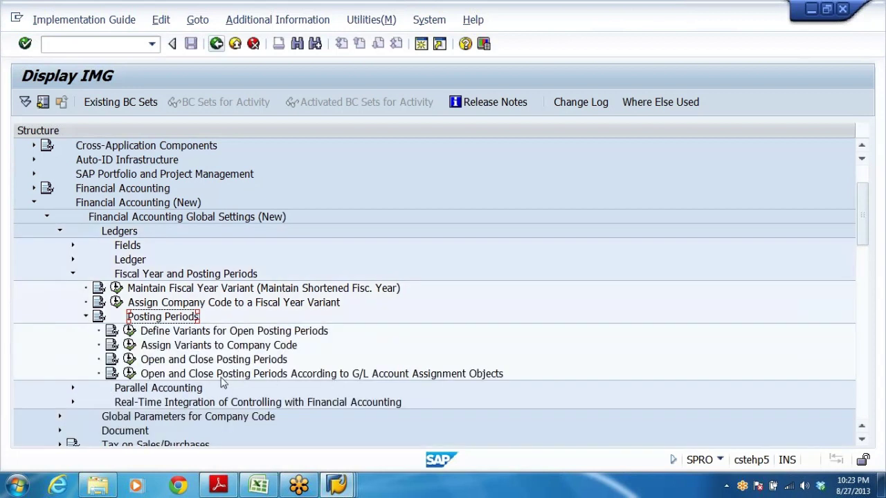
left_click(157, 376)
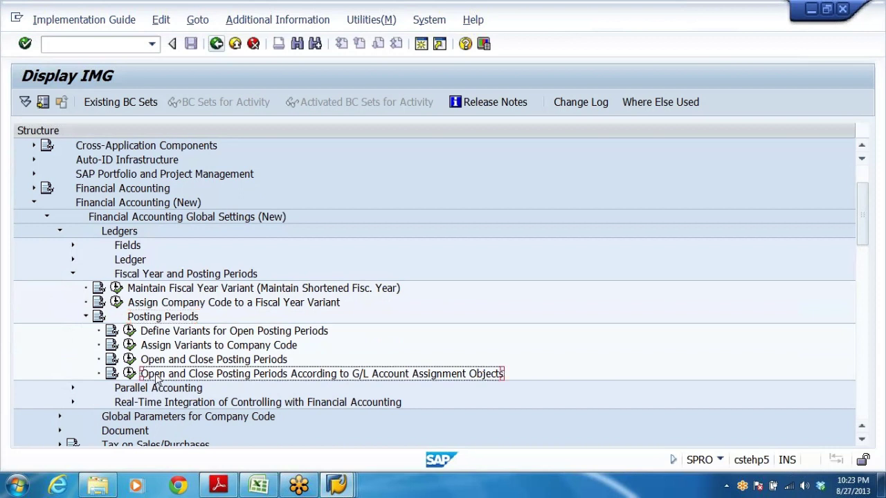
left_click(161, 362)
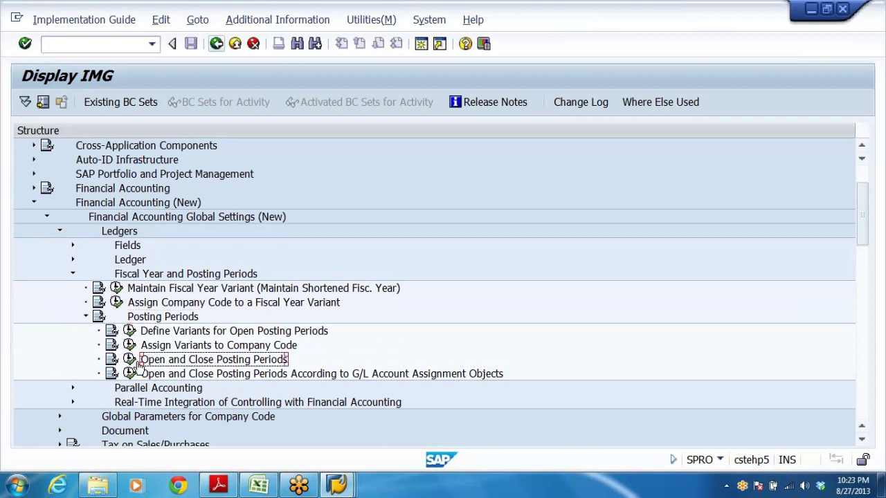
left_click(130, 359)
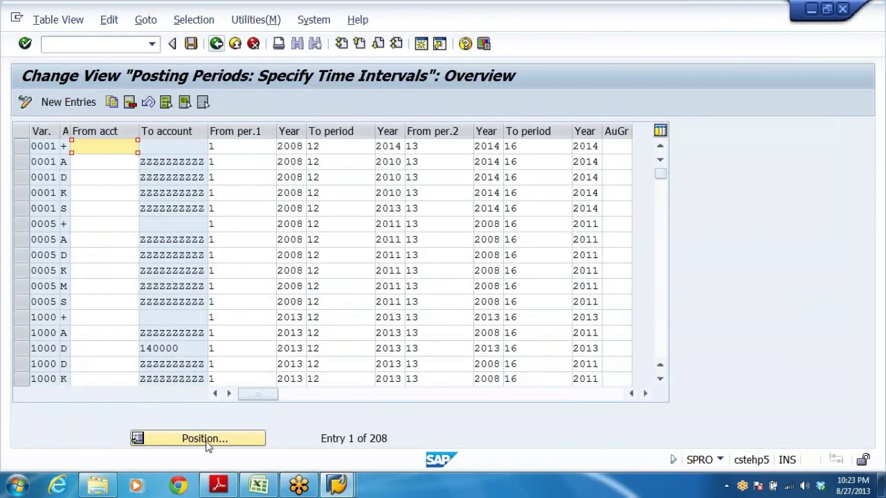
- Position the posting periods table at variant DRPV and review its open period range and years
left_click(207, 440)
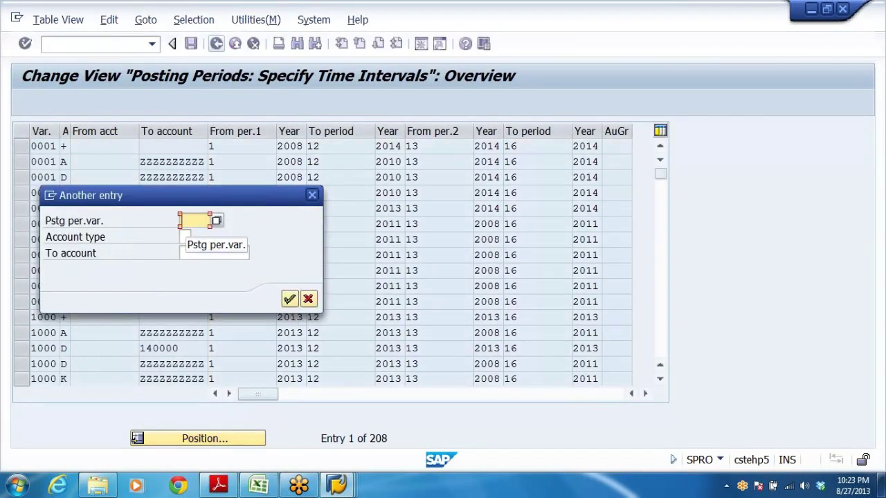
type("D")
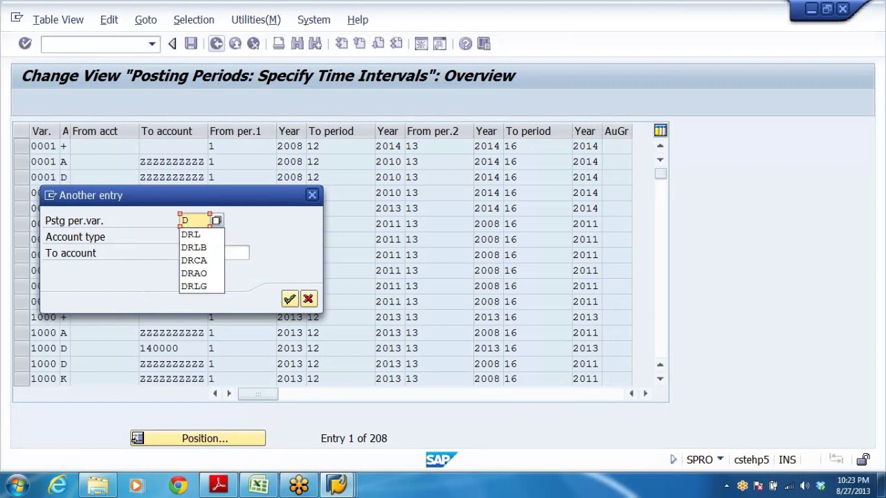
type("R")
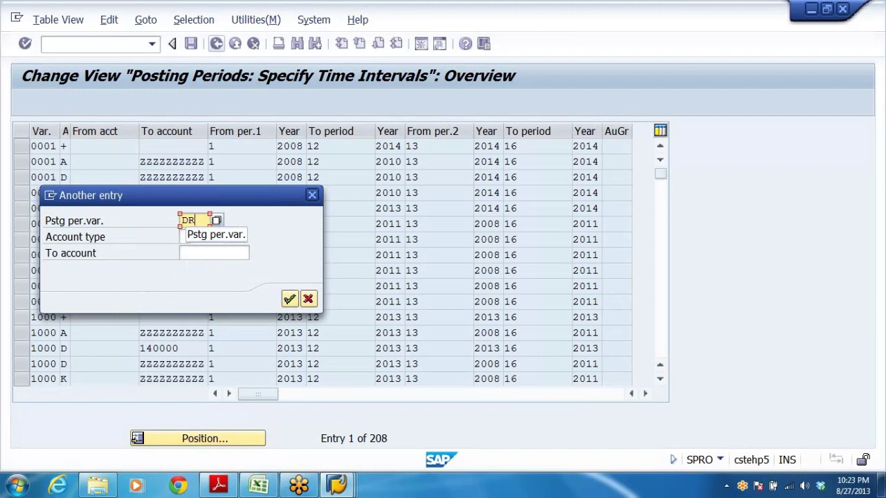
type("P")
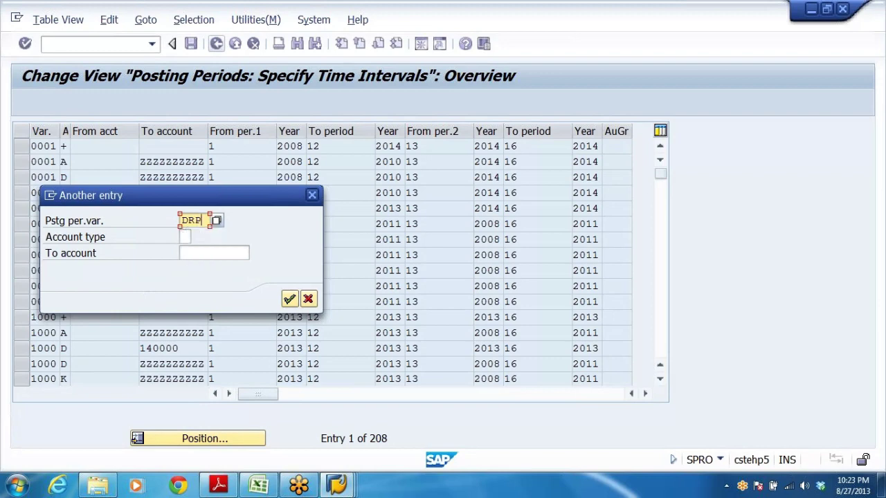
key("Return")
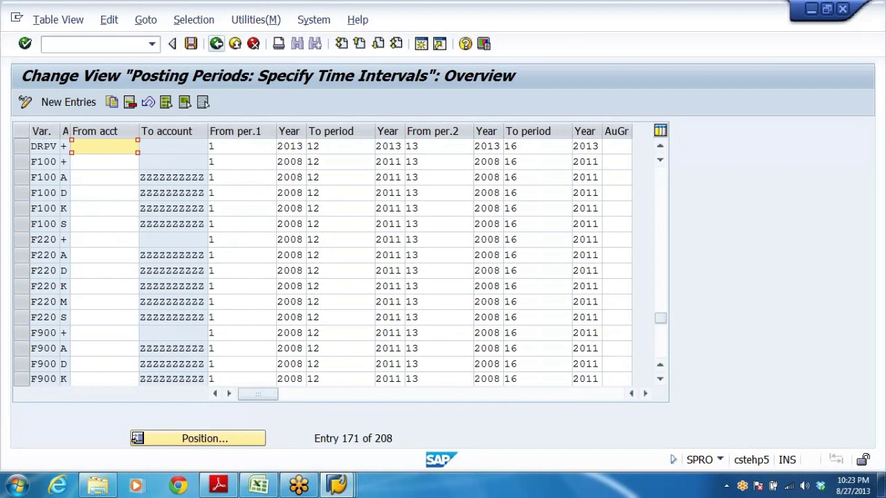
key("Tab")
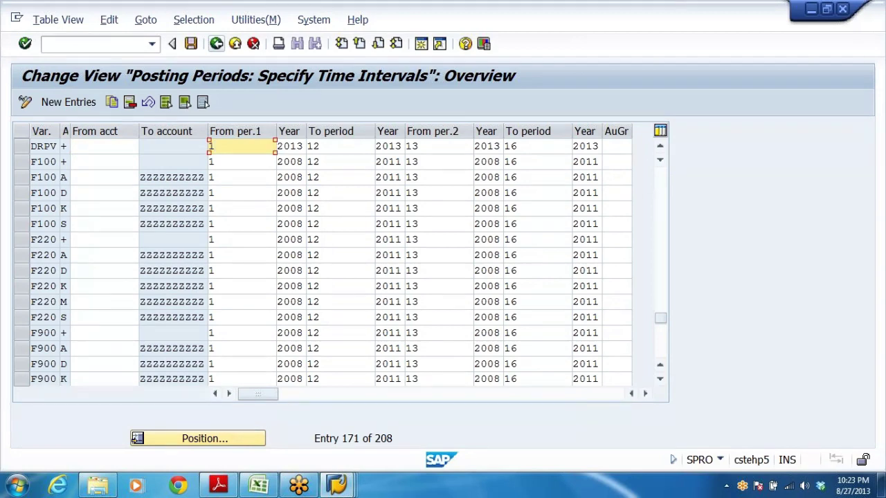
key("Tab")
key("Tab")
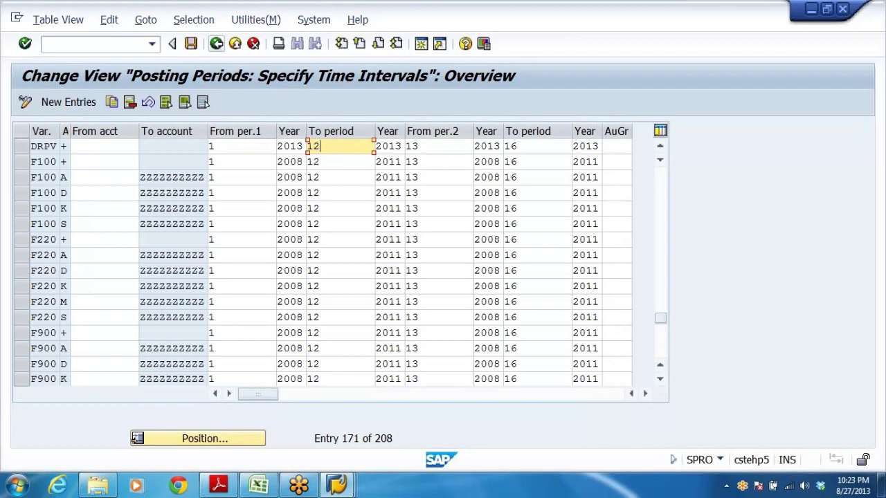
- Switch to the F-02 posting header and set both the document date and the posting date to 01042013
key("alt+Tab")
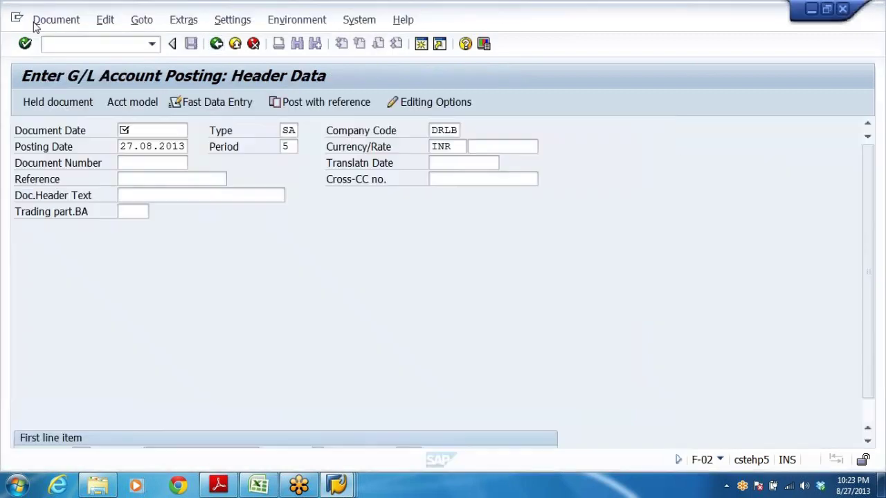
left_click(133, 147)
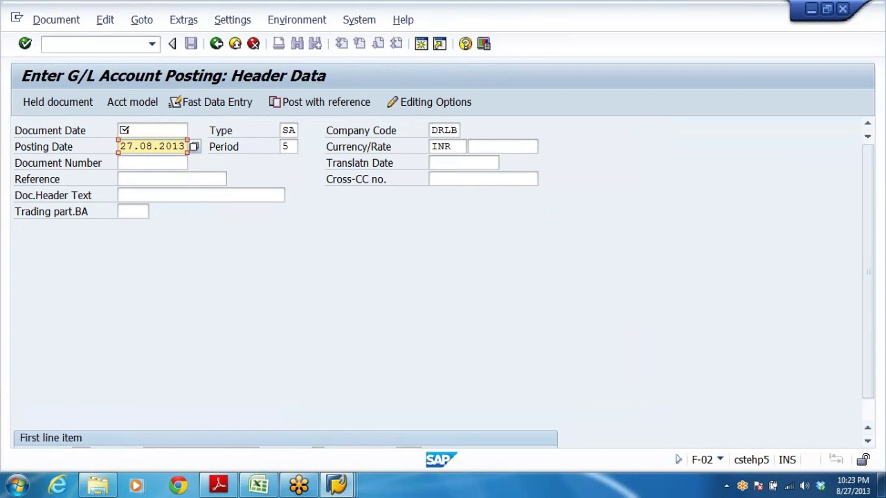
left_click(163, 130)
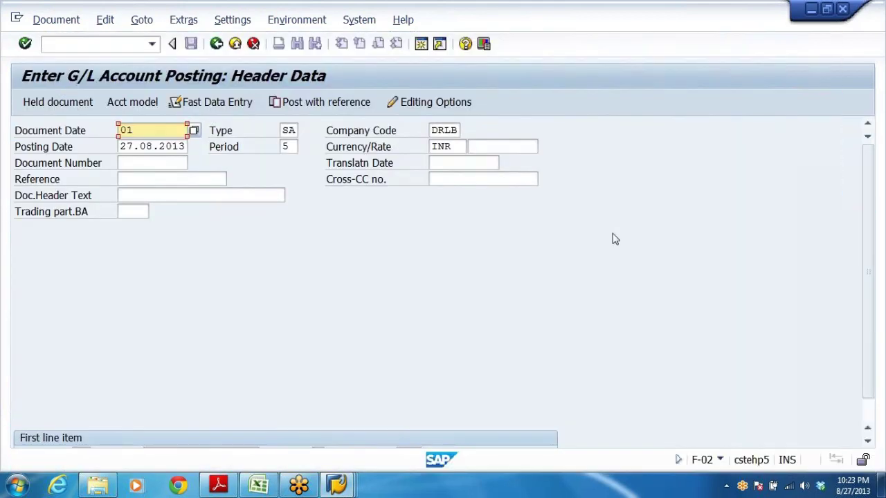
type("01042013")
key("ctrl+a")
key("ctrl+c")
left_click(777, 257)
key("Tab")
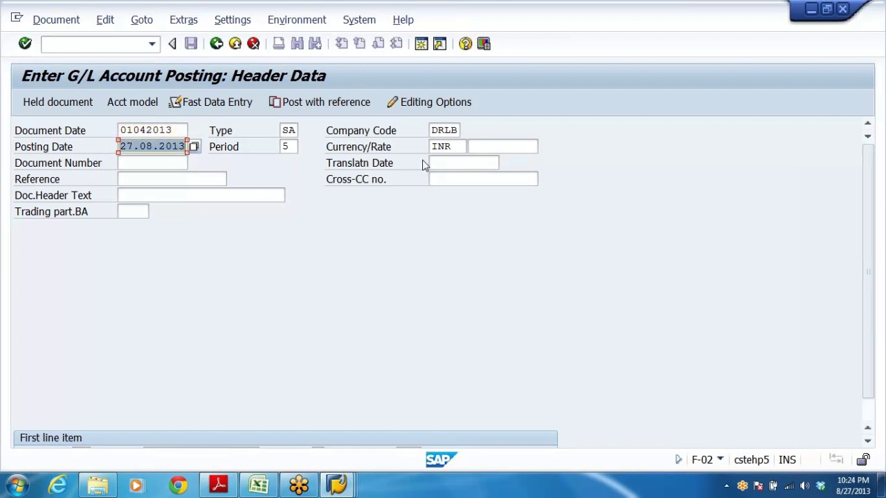
key("ctrl+v")
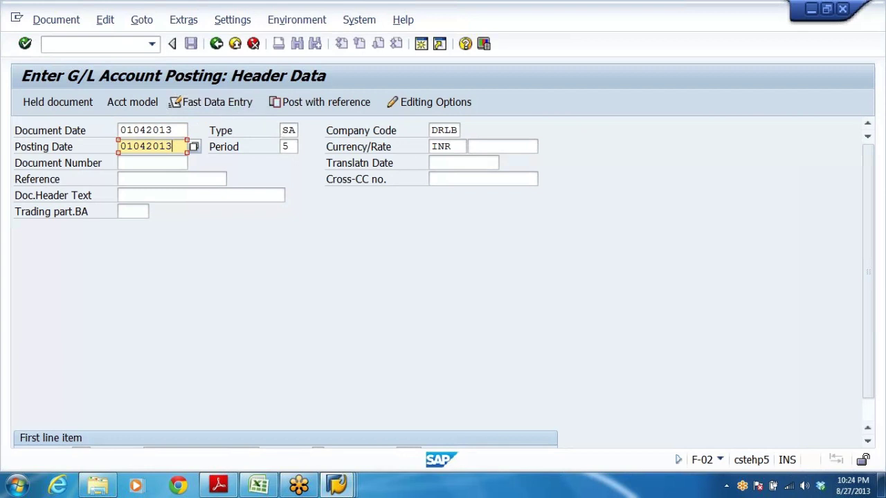
left_click(286, 130)
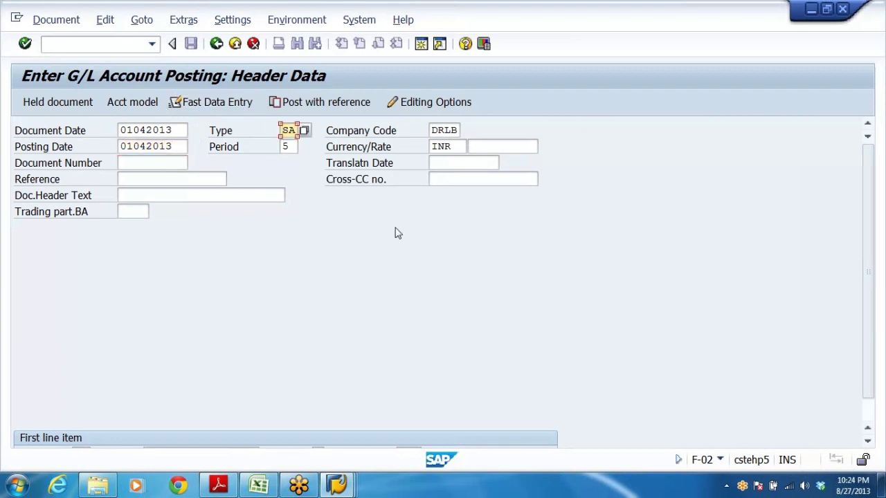
left_click(287, 147)
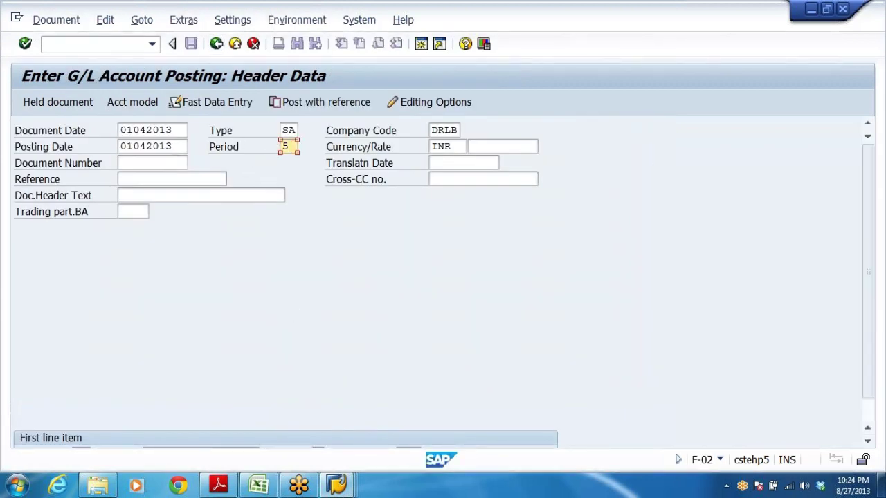
- Enter G/L account 400302 for the first line item with posting key 40 and continue to the debit item
scroll(607, 309, "down", 1)
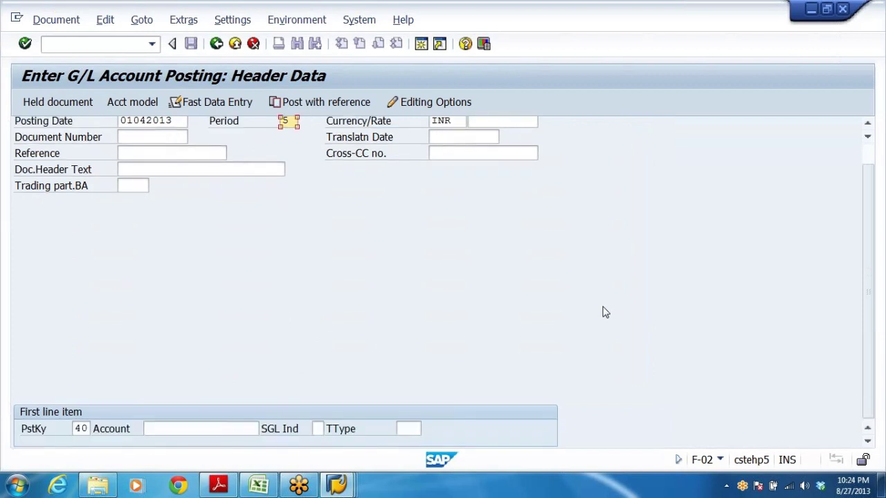
left_click(185, 427)
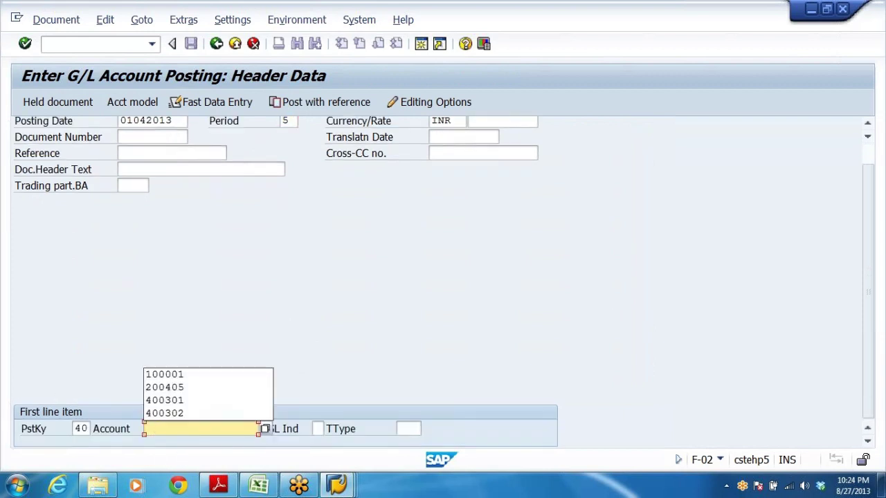
left_click(184, 402)
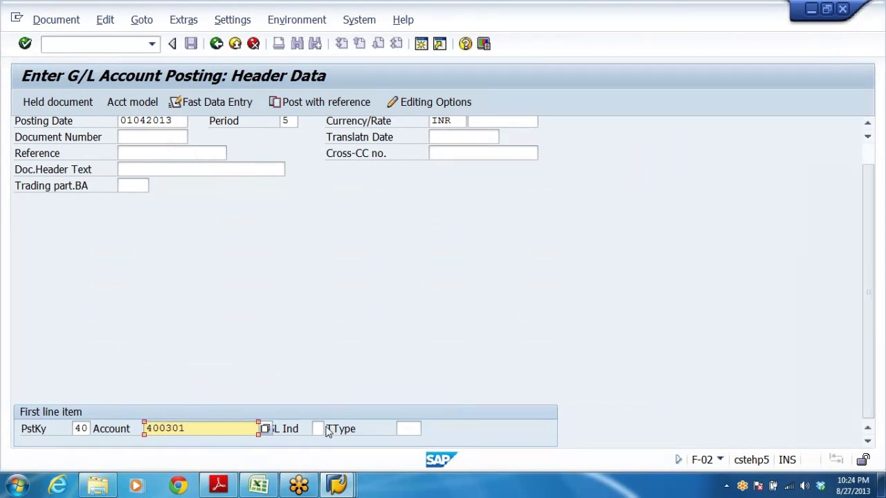
key("BackSpace")
type("2")
key("Return")
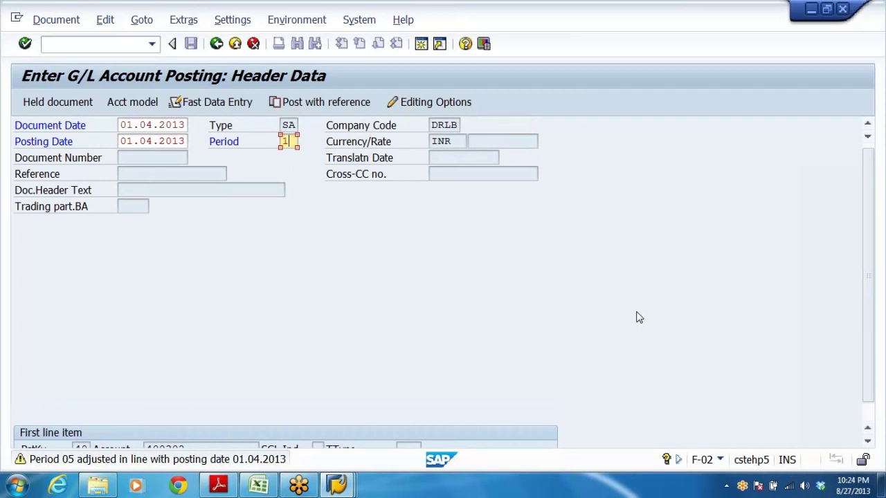
key("Return")
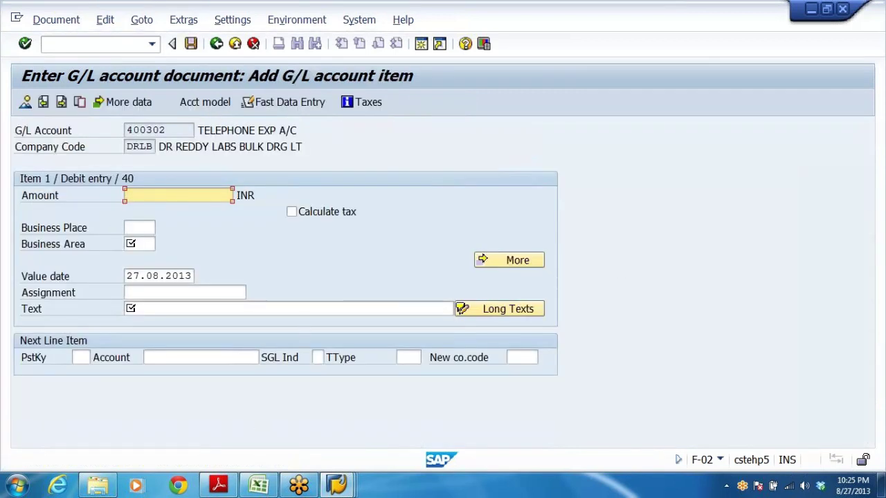
- Fill the debit item with amount 5500 INR, business area DRHY and text TELEPHONE EXP PAID
type("5500")
left_click(139, 244)
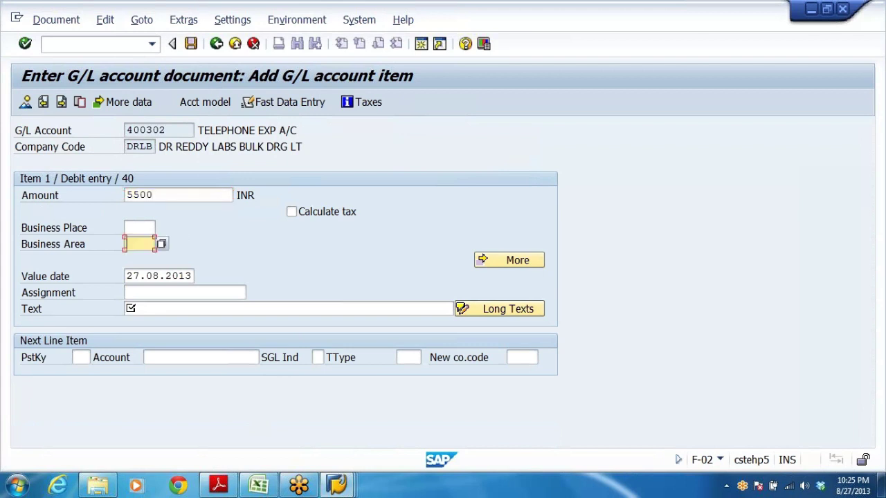
left_click(142, 255)
left_click(161, 309)
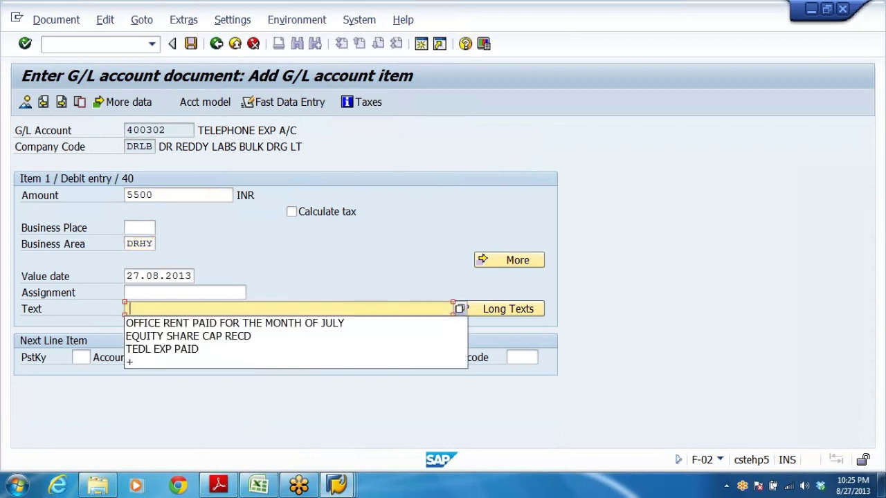
left_click(164, 308)
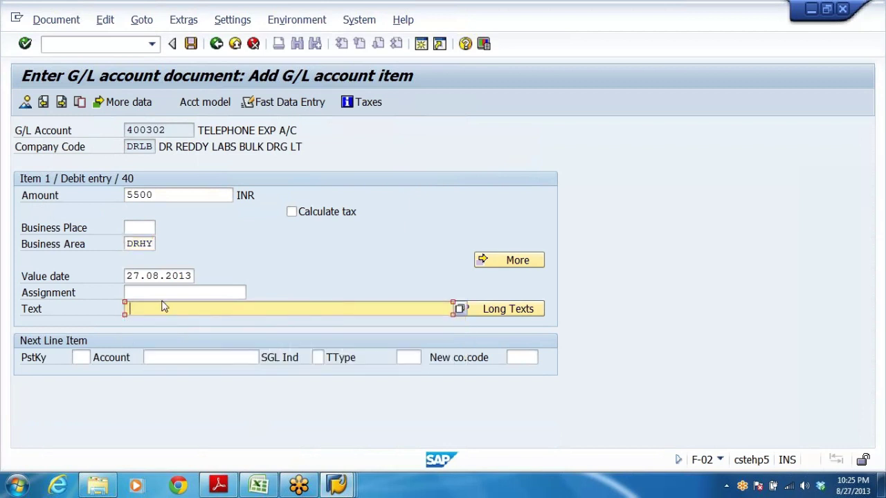
type("TELEPHONE EXP PAID")
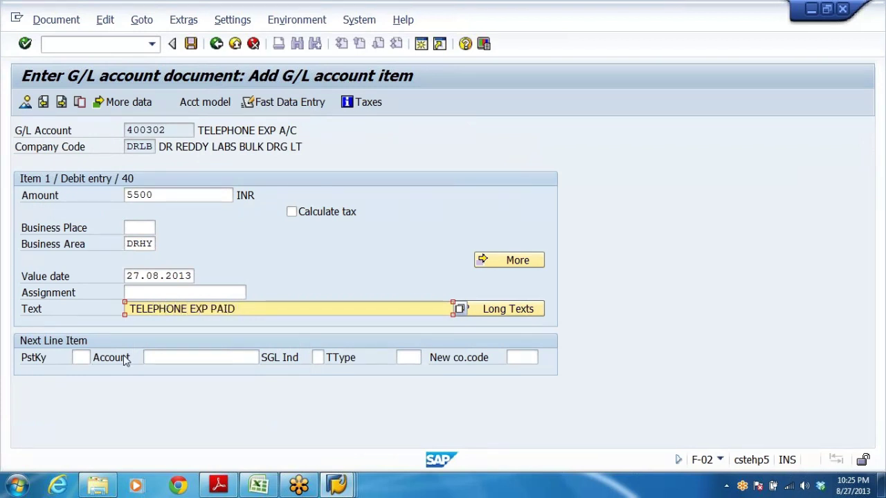
- Set up the next line item with posting key 50 and account 200405, and continue to the credit item
key("Tab")
left_click(97, 358)
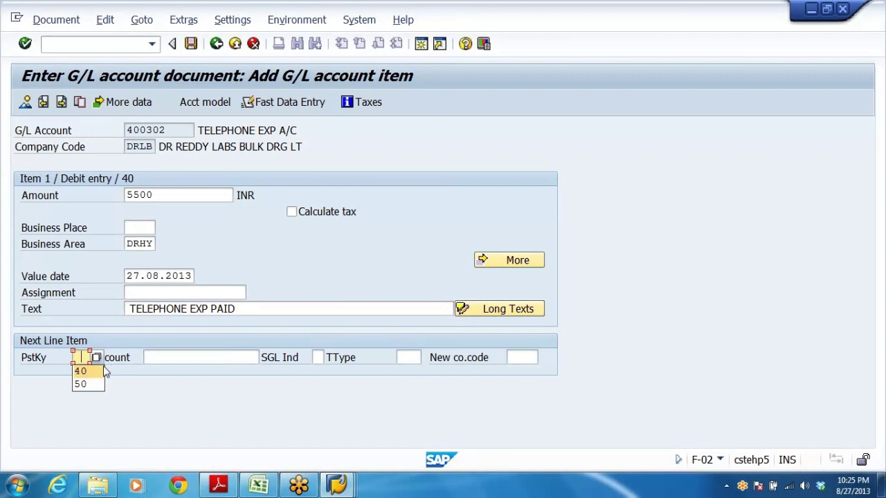
left_click(86, 385)
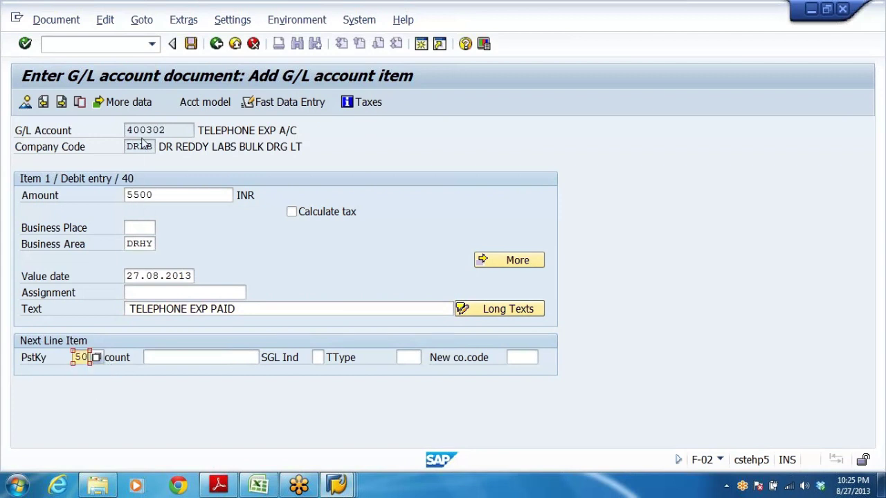
left_click(147, 358)
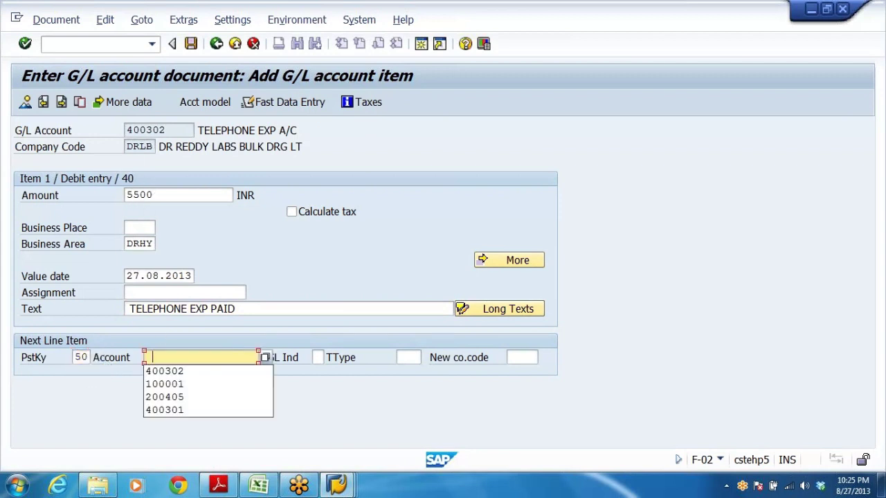
left_click(194, 397)
key("Return")
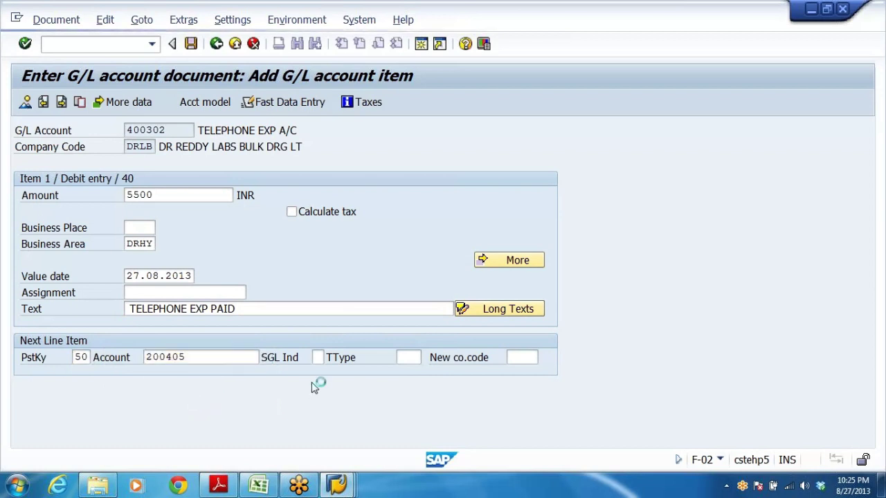
- Fill the credit item with amount 5500 INR, text TELEPHONE EXP PAID and business area DRHY
left_click(134, 195)
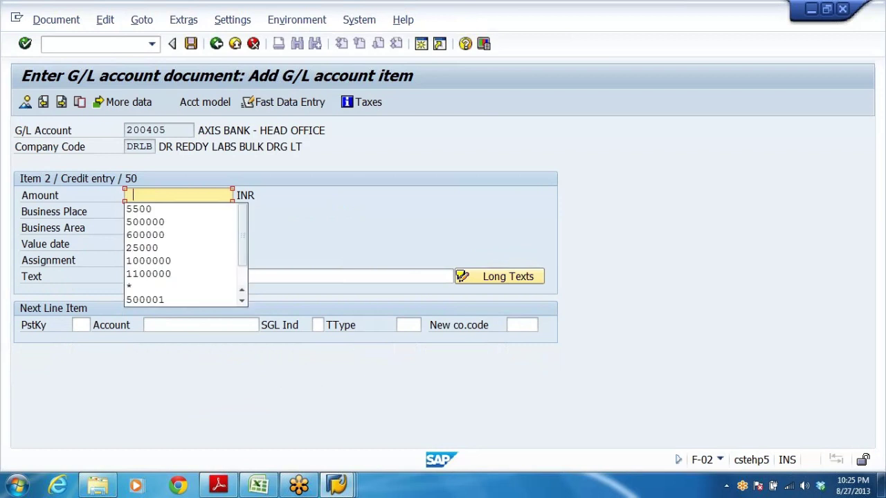
left_click(152, 209)
left_click(130, 276)
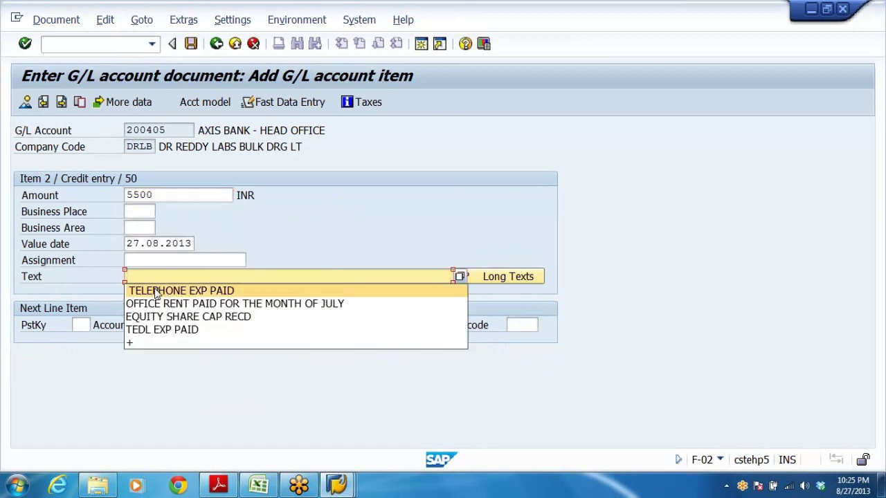
left_click(156, 290)
left_click(139, 228)
left_click(138, 240)
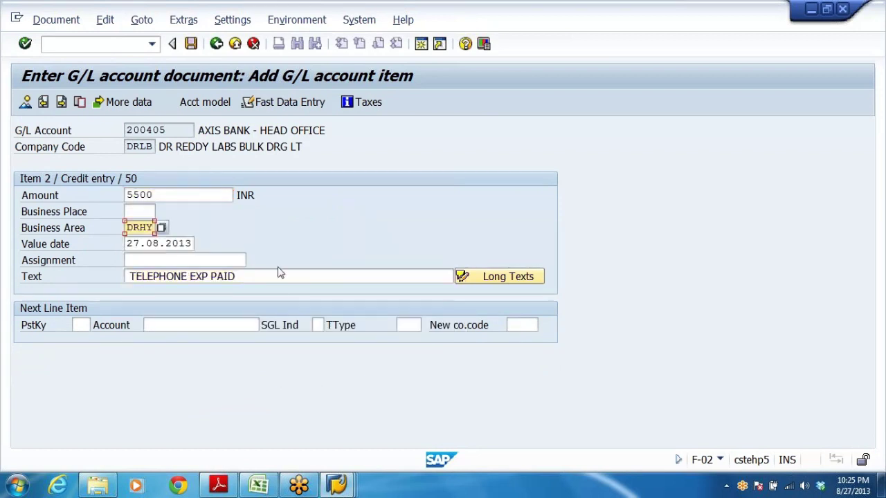
- Reopen the telephone expense item from the document overview and examine its value date against the company code's default value date setting
left_click(24, 102)
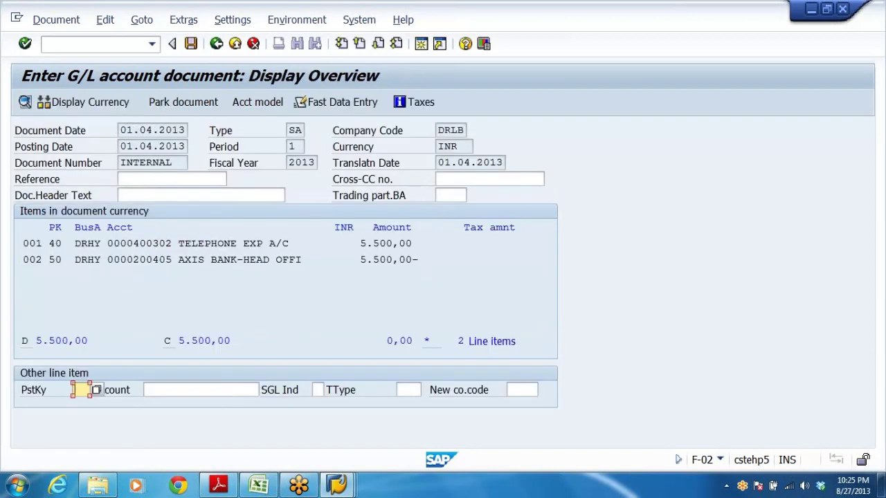
double_click(209, 245)
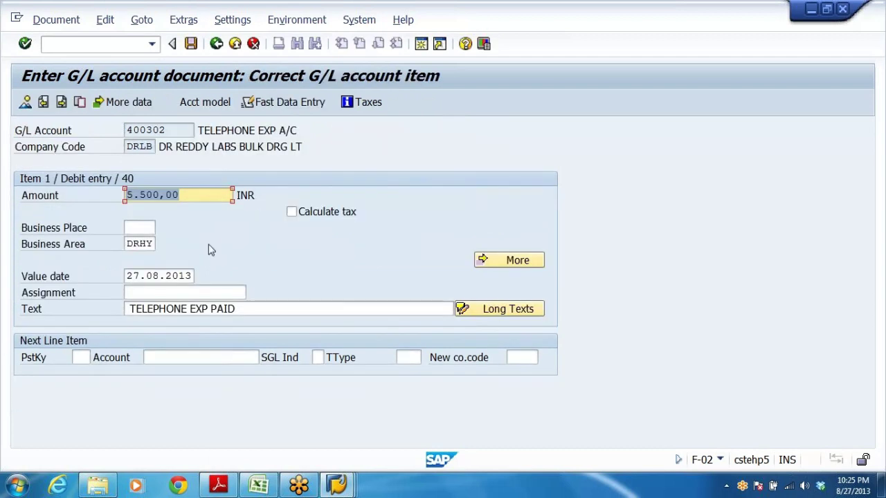
left_click(159, 275)
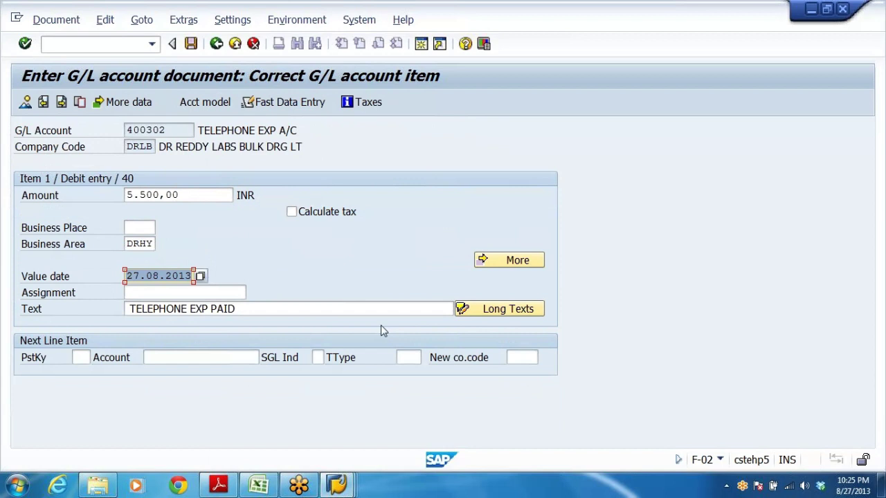
left_click(26, 105)
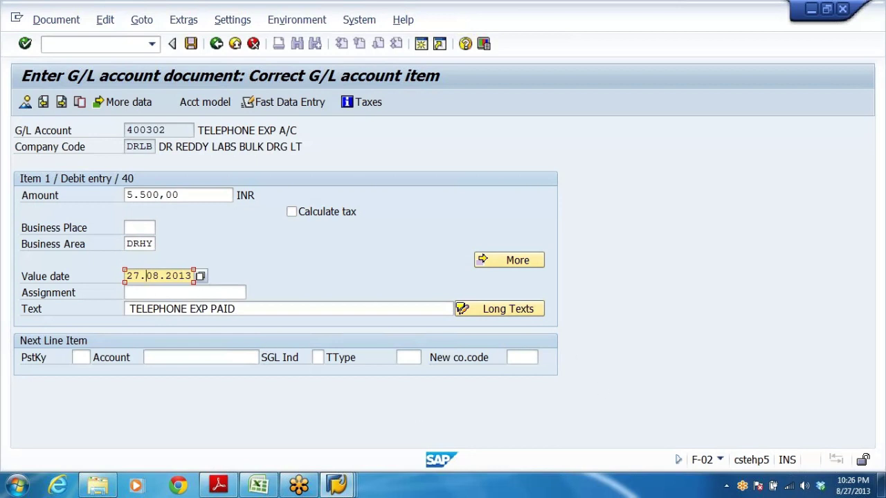
left_click(236, 309)
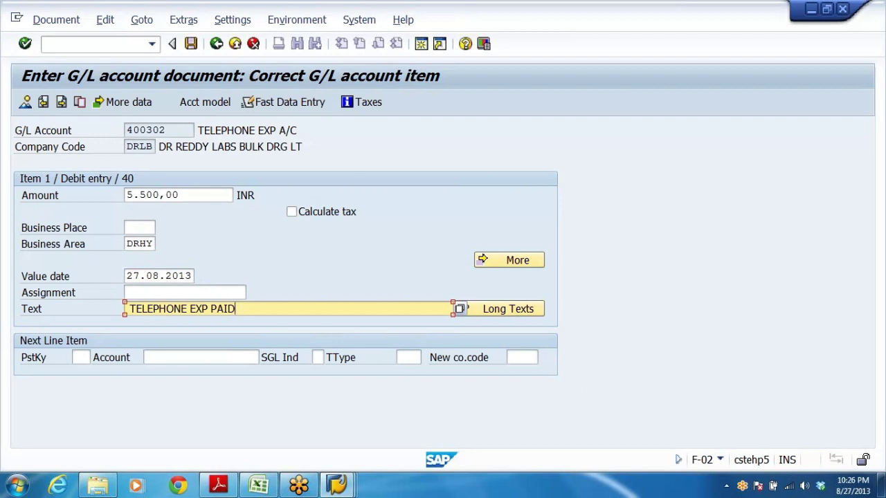
left_click(133, 277)
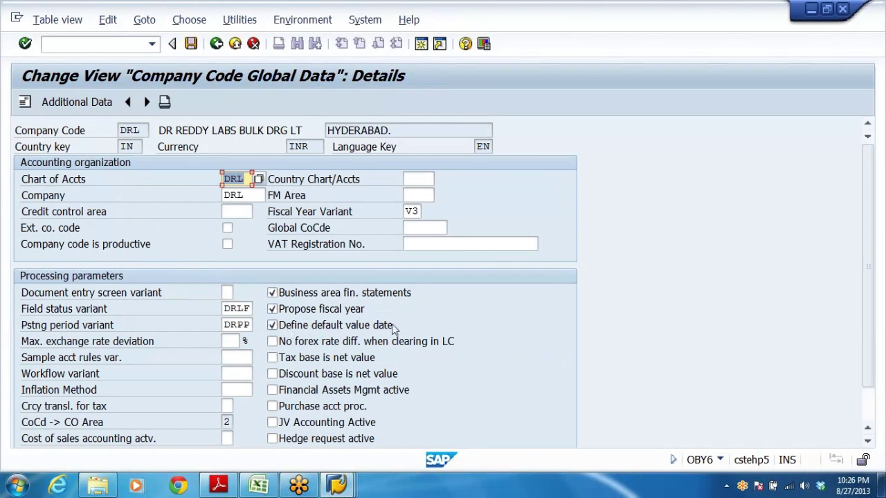
key("alt+Tab")
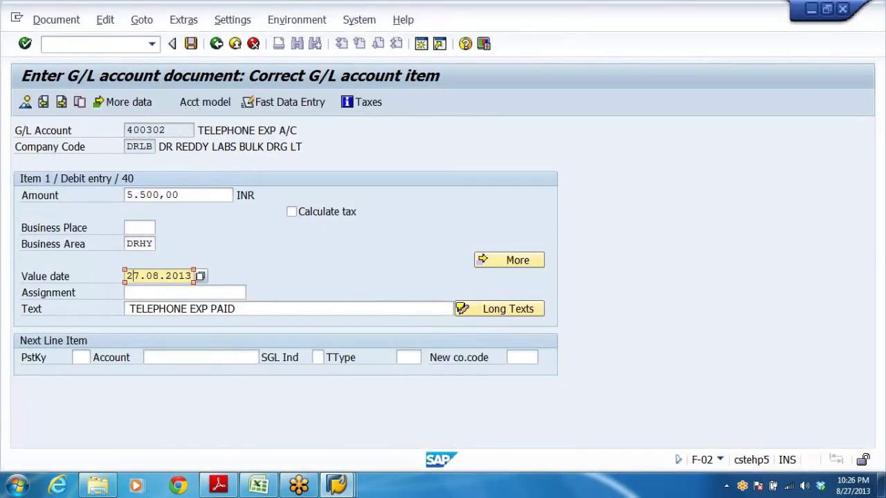
double_click(133, 276)
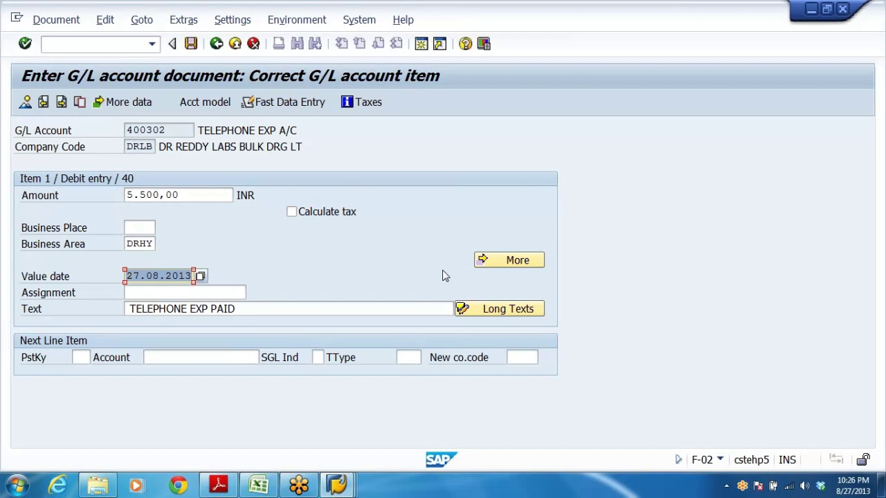
left_click(152, 277)
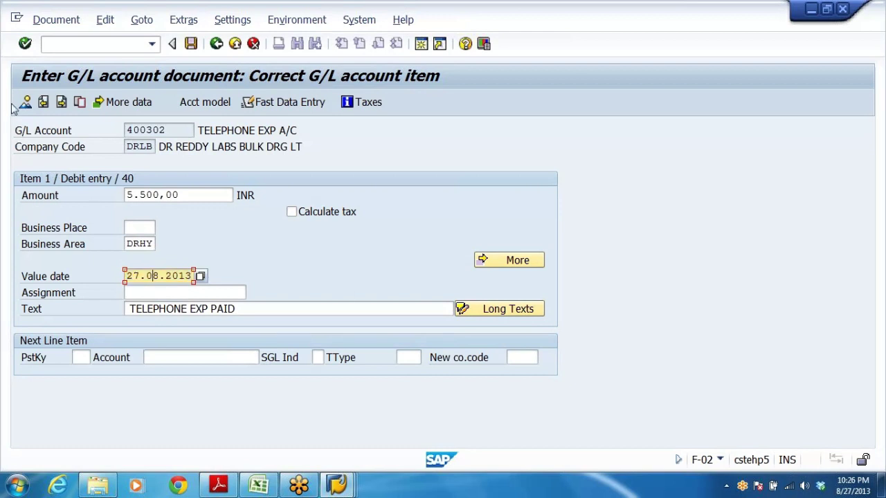
- Review the value date of the Axis Bank credit item from the document overview, then post the document
left_click(25, 101)
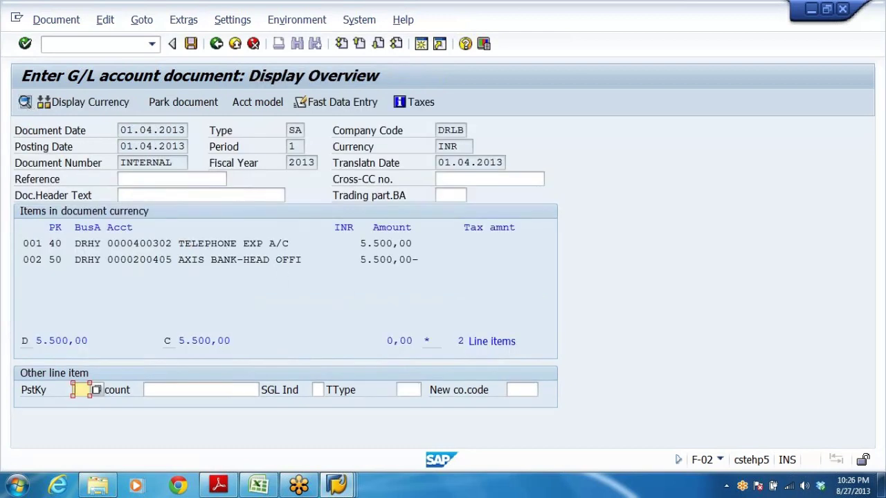
double_click(259, 261)
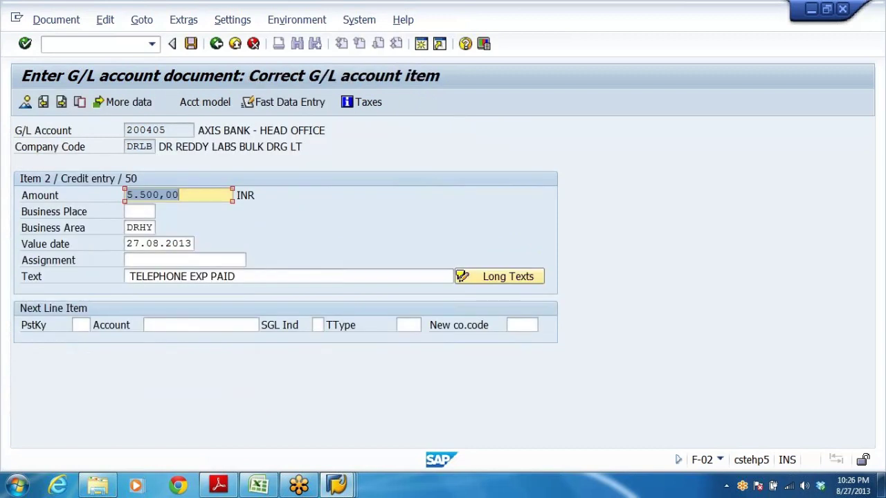
left_click_drag(132, 244, 209, 247)
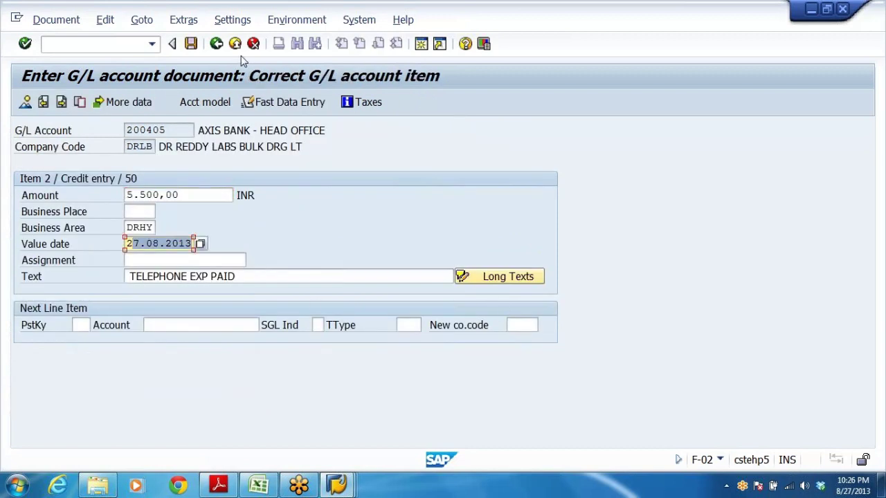
left_click(191, 44)
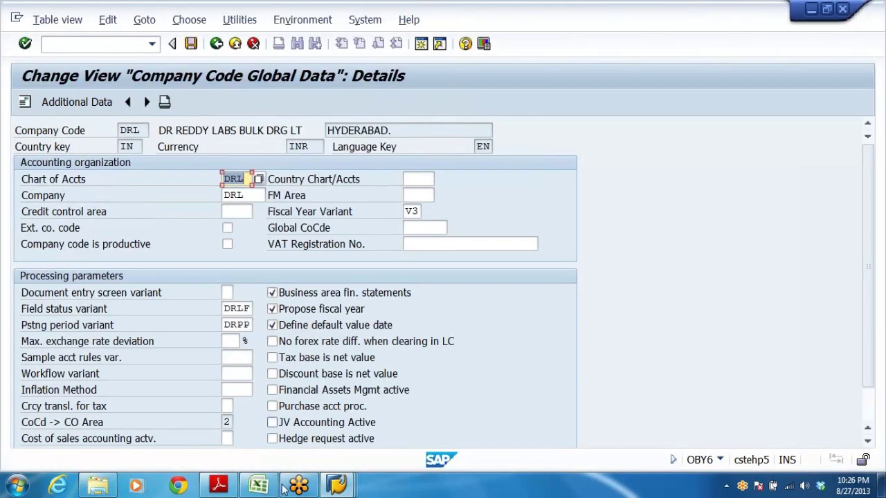
- Limit variant DRPV's first posting interval to from period 5 and to period 5, and save it under the proposed customizing request
mouse_move(335, 483)
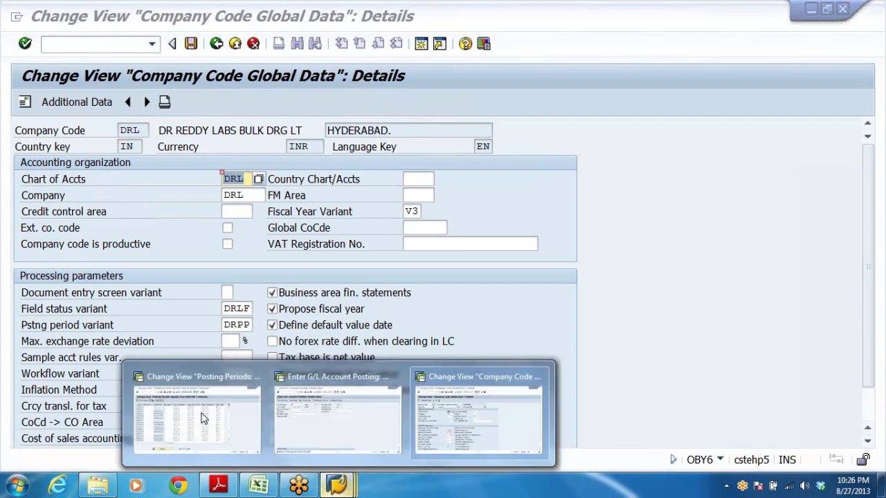
left_click(208, 415)
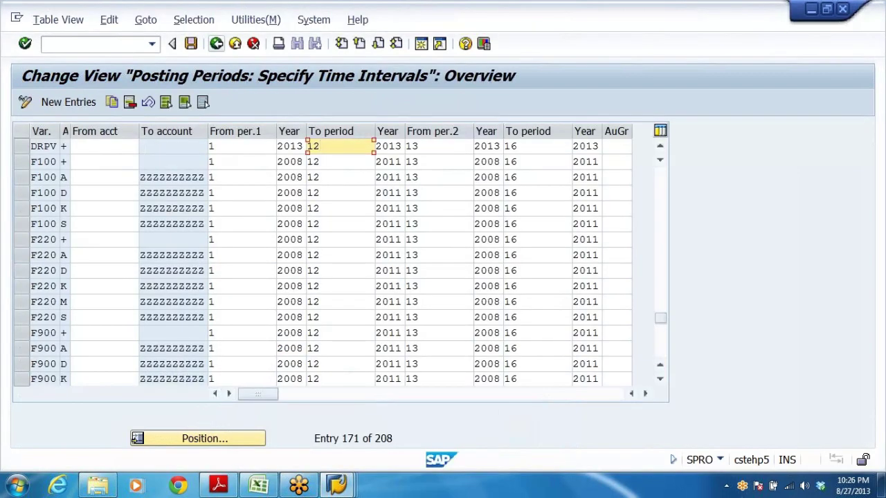
left_click(104, 147)
left_click(232, 147)
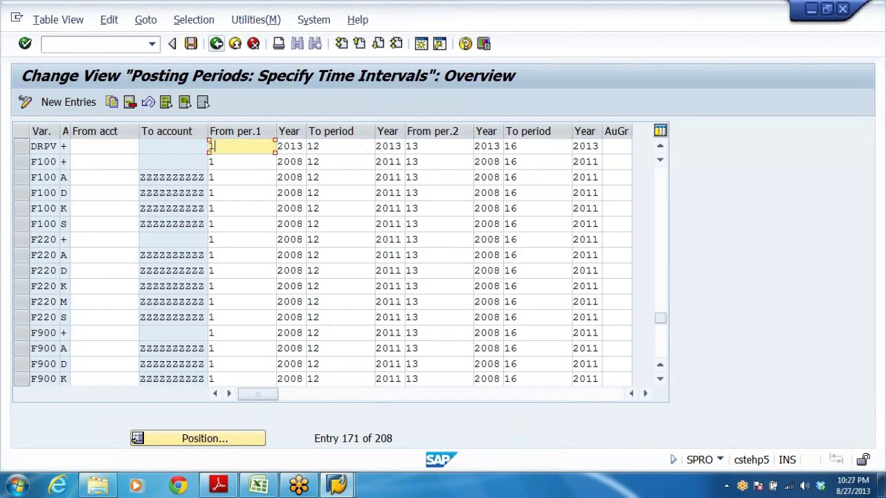
type("5")
left_click_drag(324, 147, 22, 206)
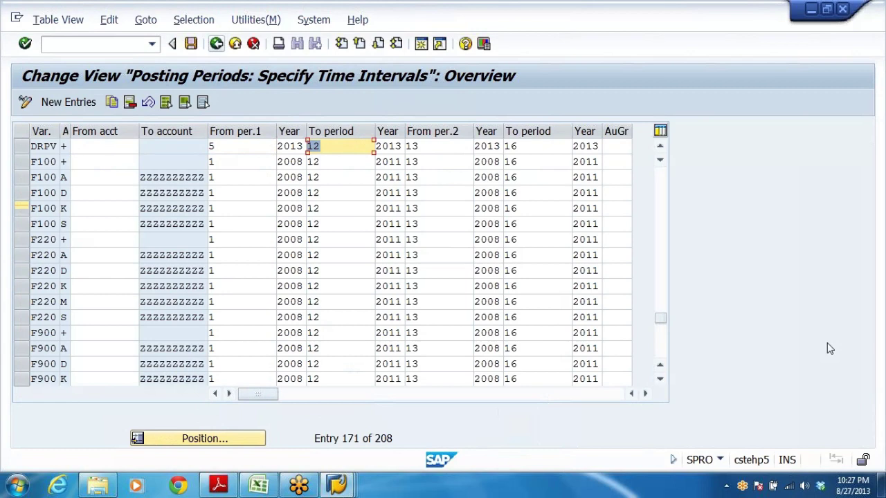
type("5")
left_click(188, 46)
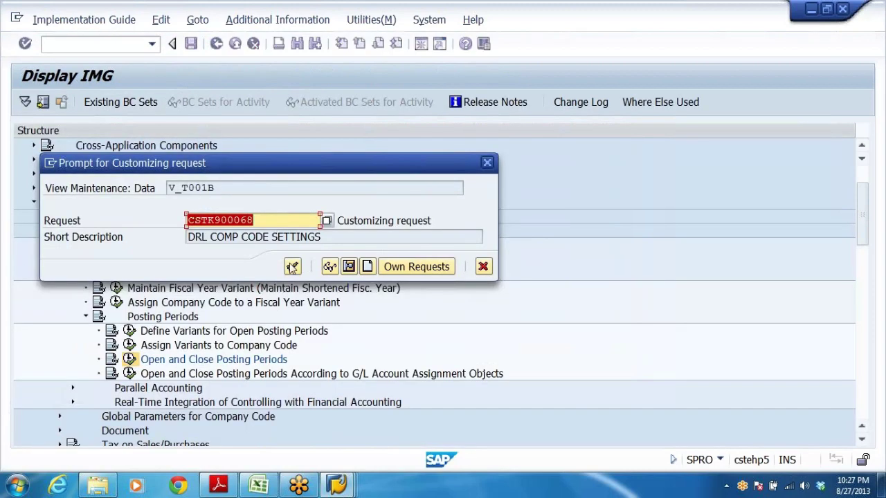
key("Return")
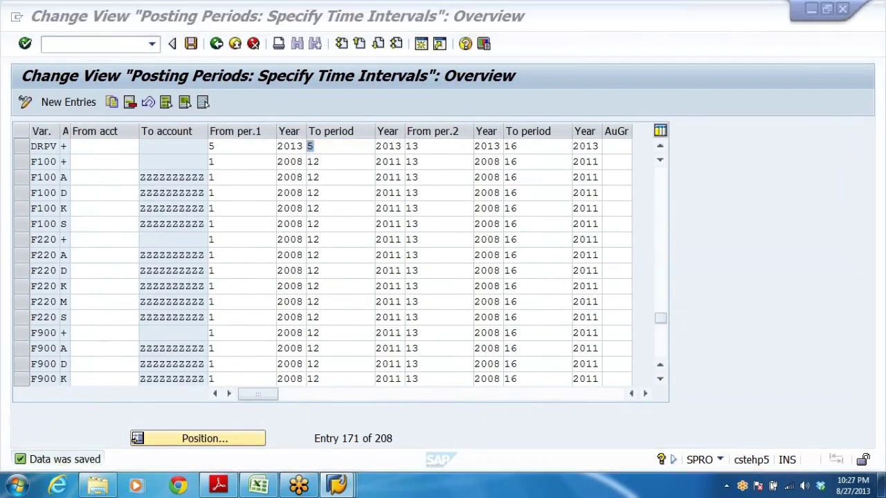
- Switch to the session with the F-02 G/L account posting header
key("alt+Tab")
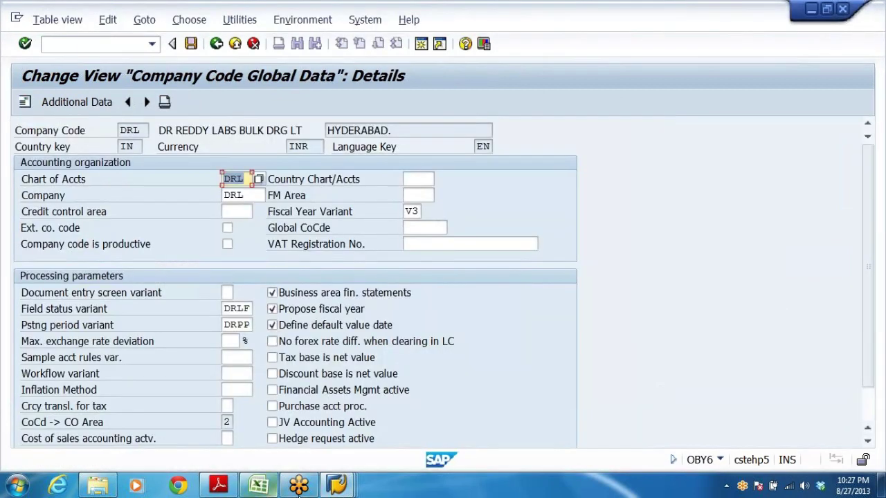
mouse_move(352, 486)
left_click(340, 425)
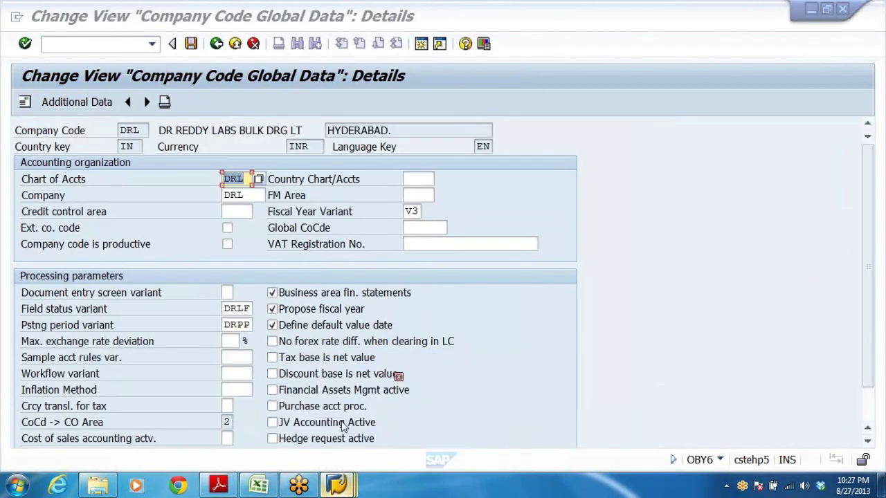
left_click(147, 131)
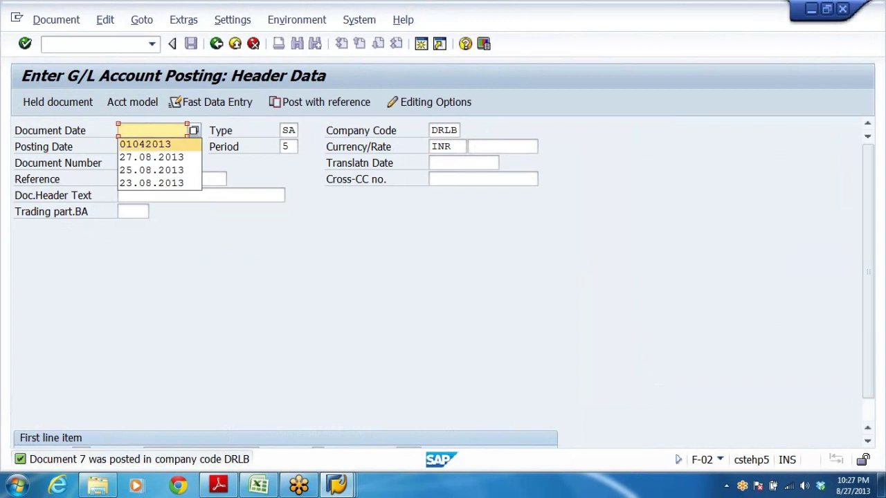
left_click(147, 144)
left_click_drag(118, 151, 222, 152)
key("Delete")
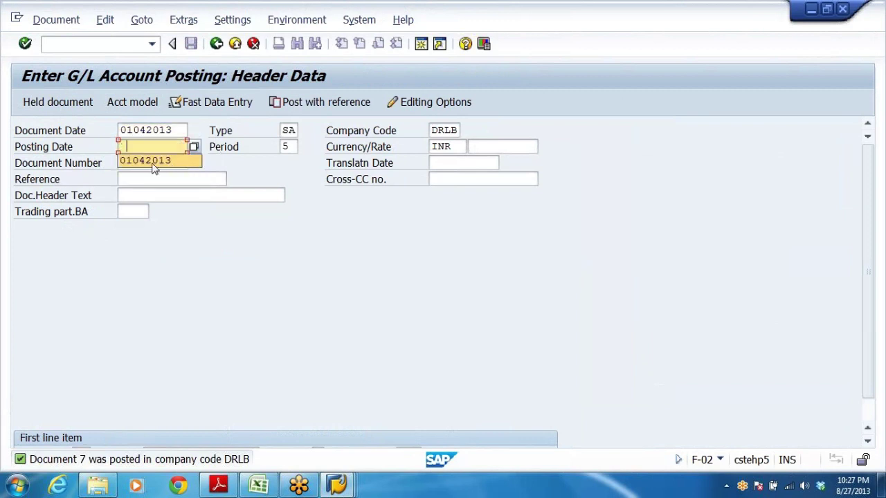
left_click(150, 163)
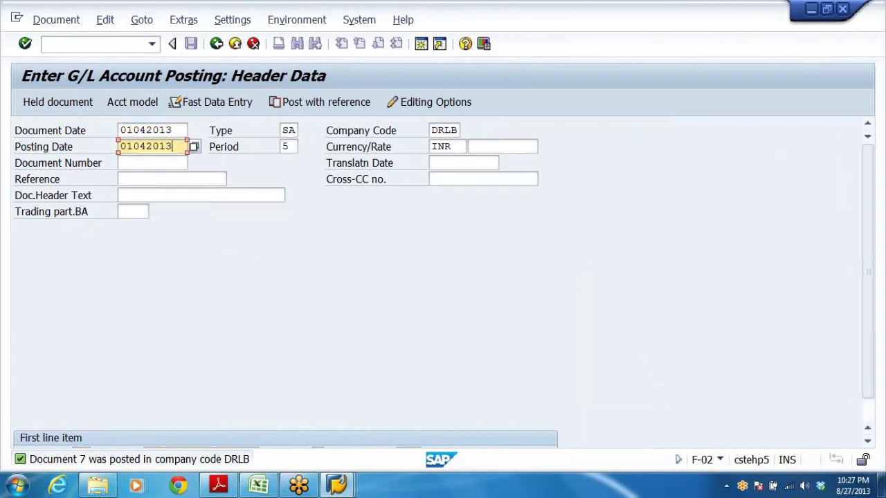
- Restart the F-02 general posting and enter 01042013 as both the document date and the posting date
left_click(238, 43)
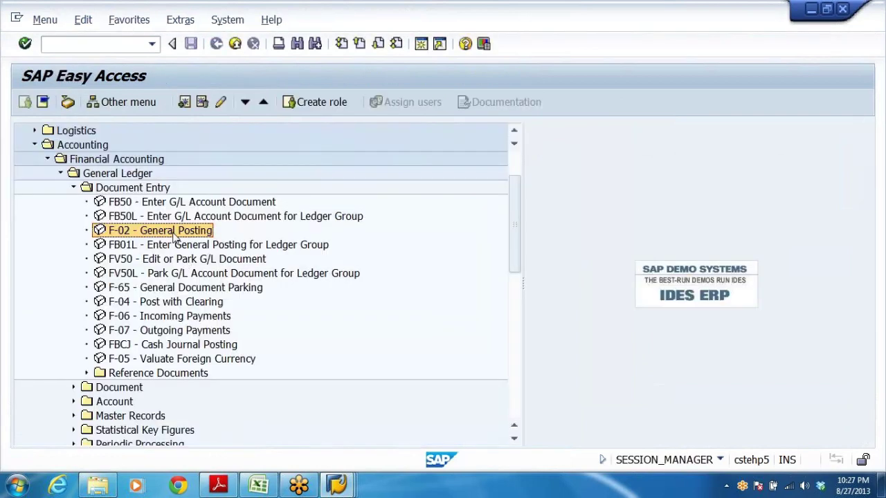
double_click(142, 231)
key("Down")
key("Return")
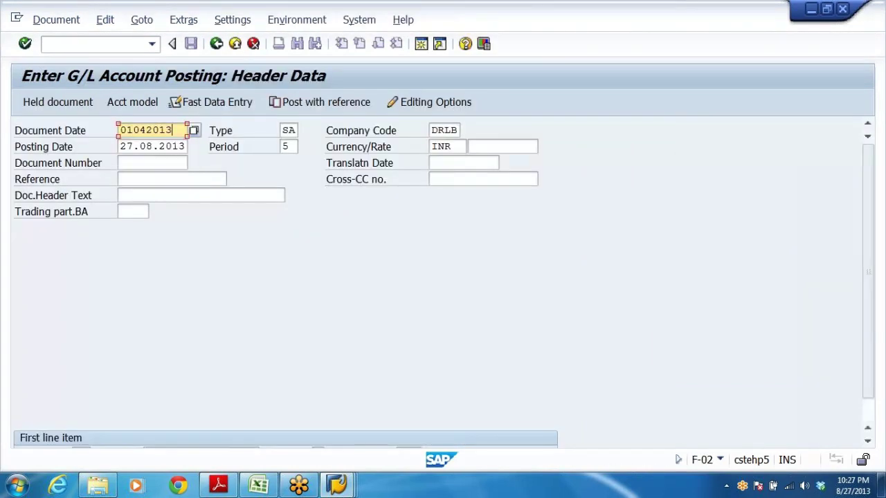
key("Tab")
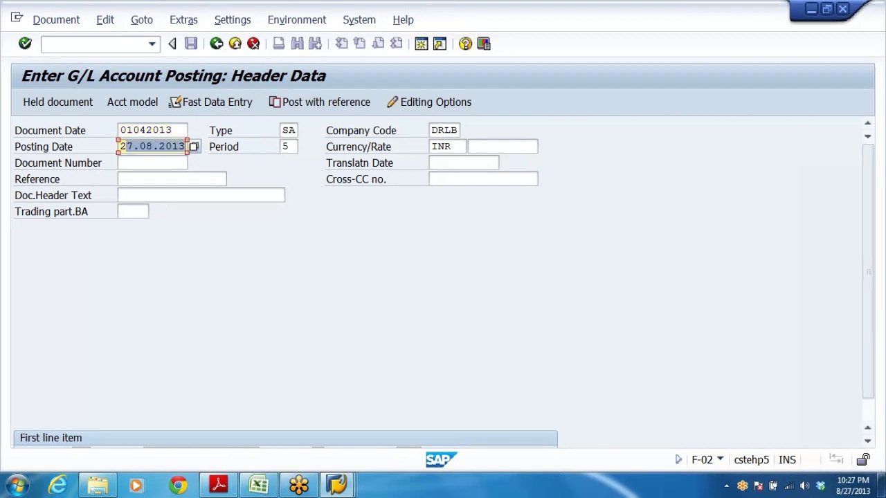
left_click(138, 146)
left_click_drag(120, 146, 243, 152)
type("0")
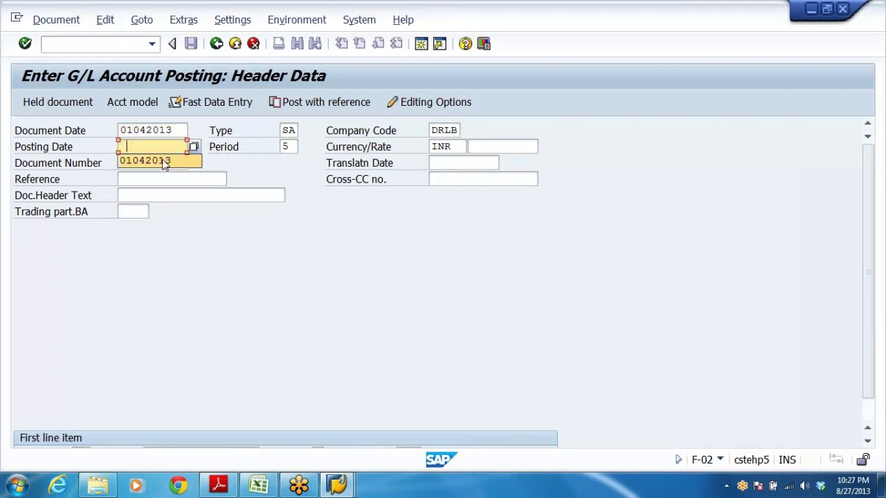
key("Down")
key("Return")
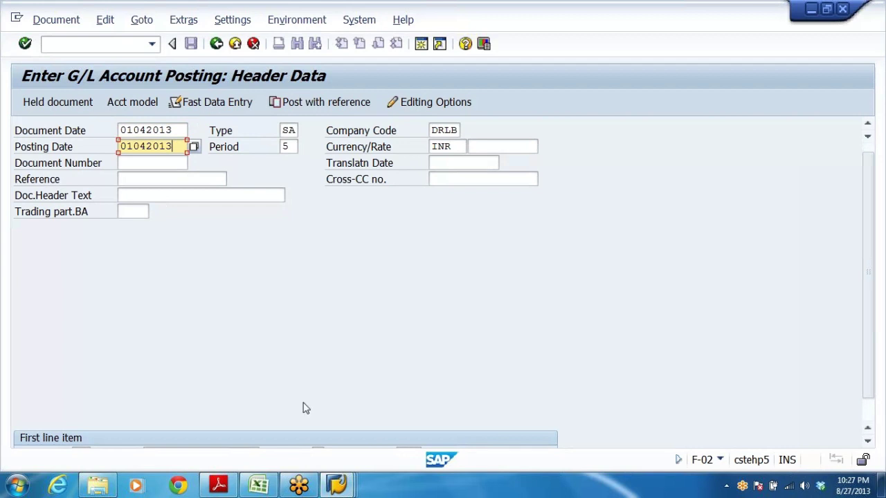
- Try to start the first line item with G/L account 400302 under posting key 40
scroll(303, 408, "down", 1)
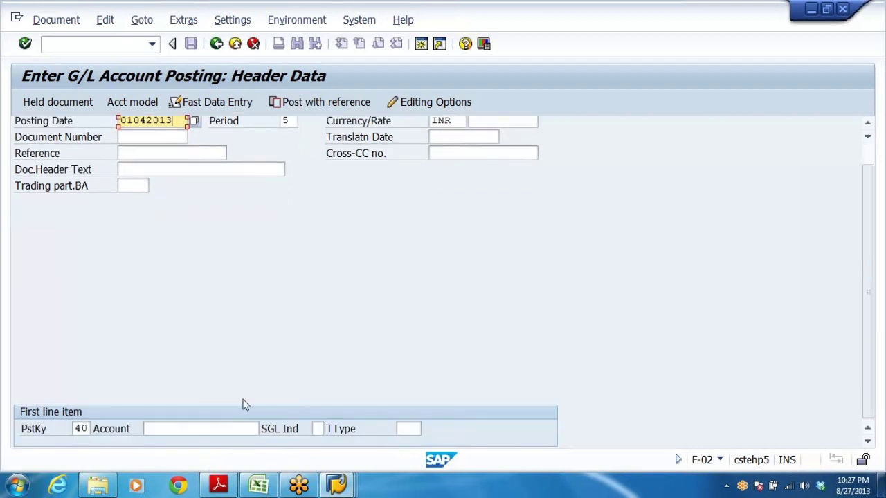
left_click(230, 427)
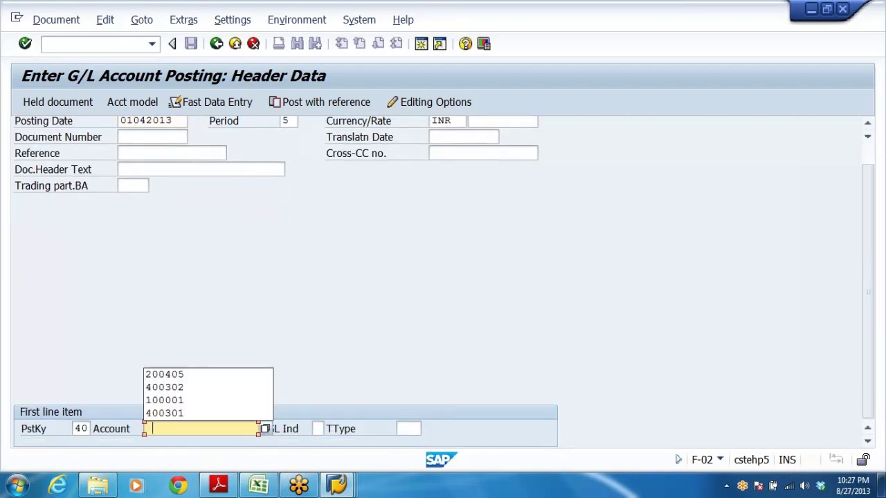
left_click(223, 388)
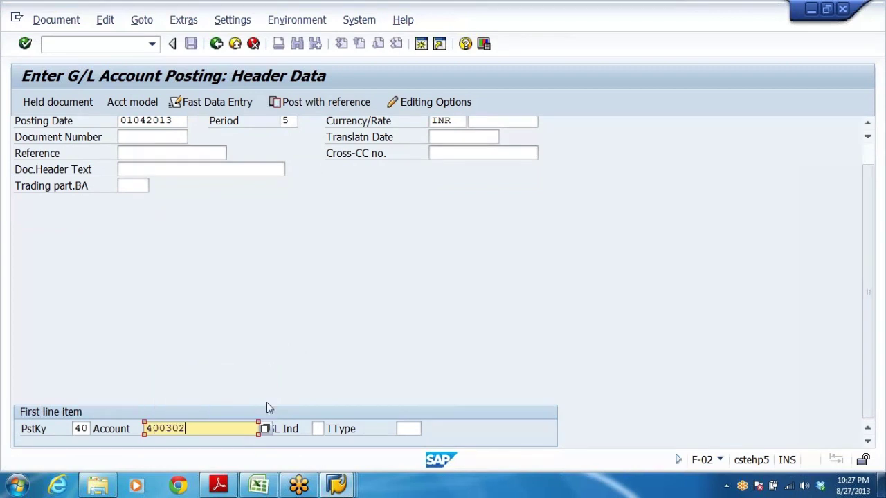
key("Return")
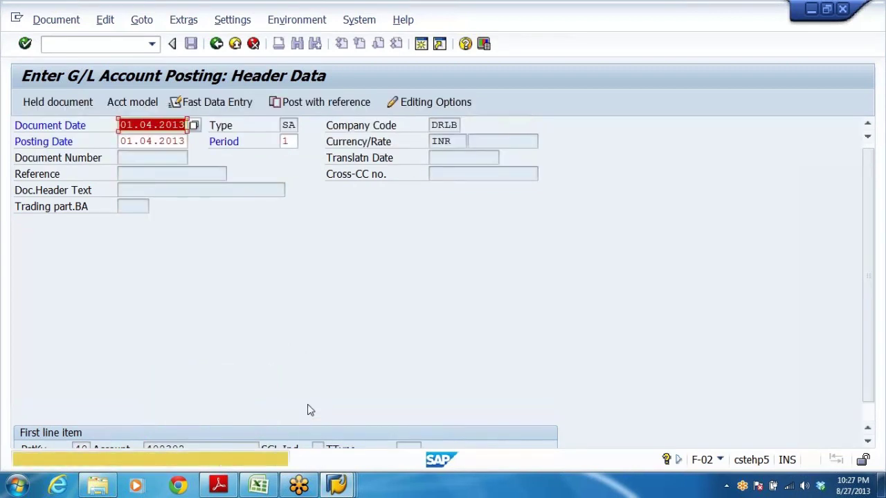
key("Return")
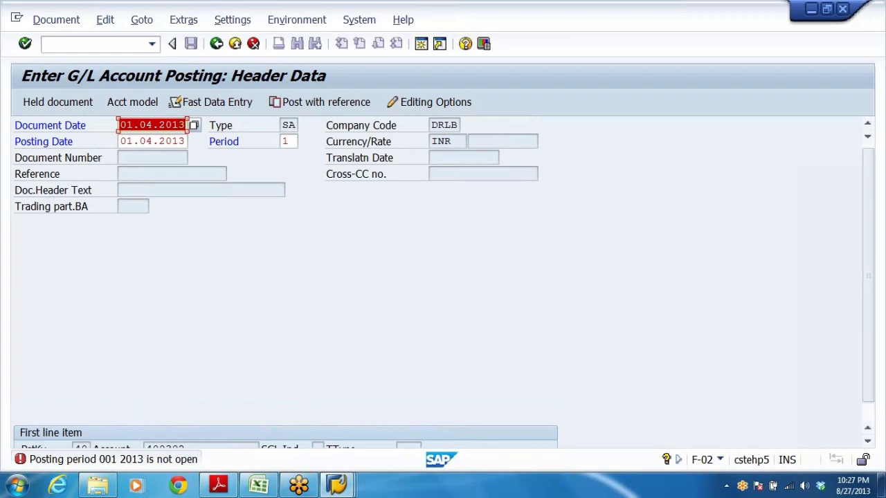
- Switch to the posting periods overview and examine the from and to periods of variant DRPV's first interval
key("alt+Tab")
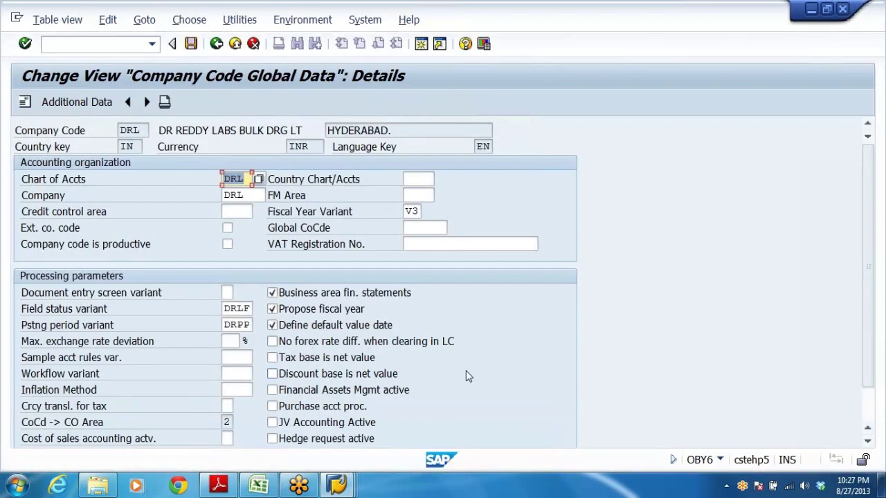
key("alt+Tab")
key("alt+Tab")
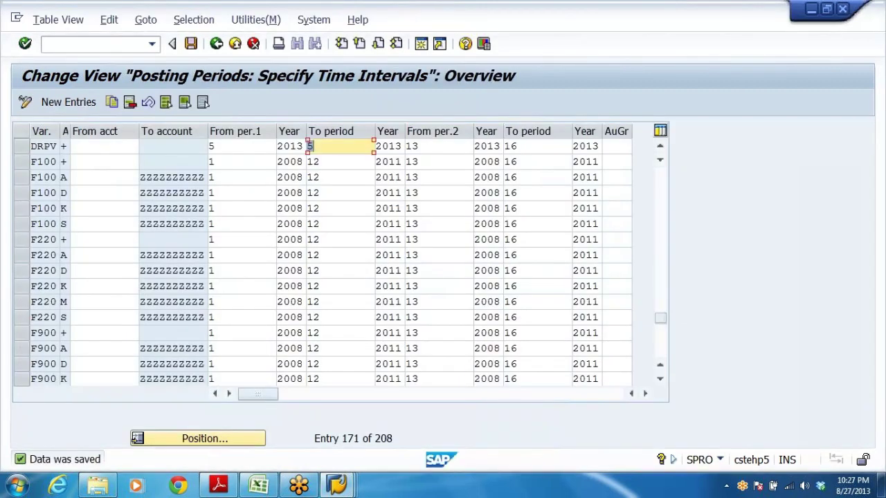
key("shift+Tab")
key("shift+Tab")
left_click(314, 146)
left_click(220, 147)
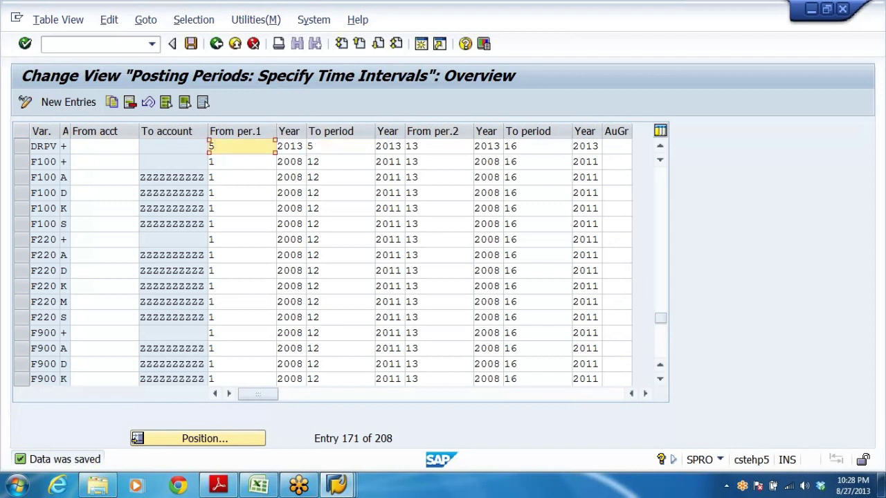
left_click(312, 146)
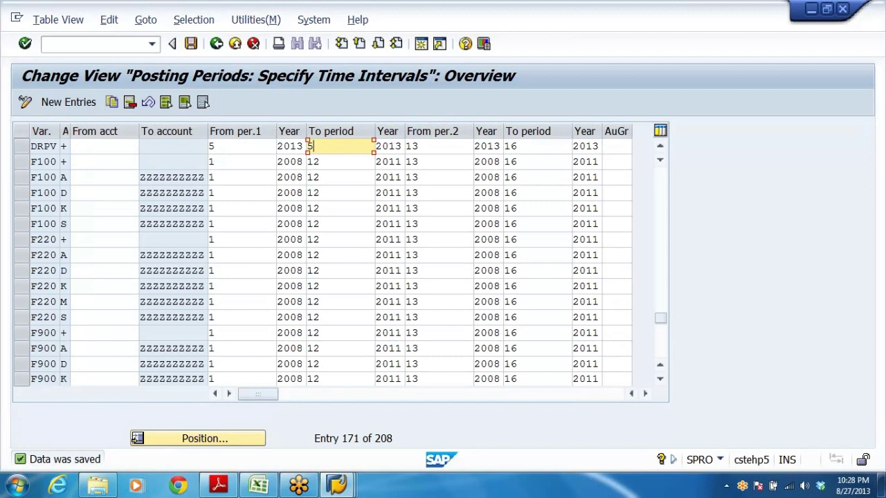
left_click(220, 147)
left_click(312, 146)
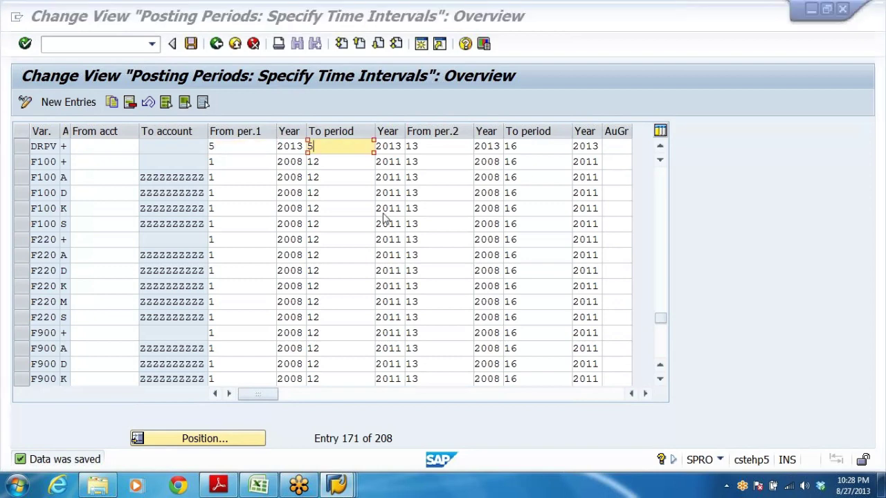
- Return to the F-02 header session and check the document date against the posting period
left_click(336, 484)
mouse_move(349, 474)
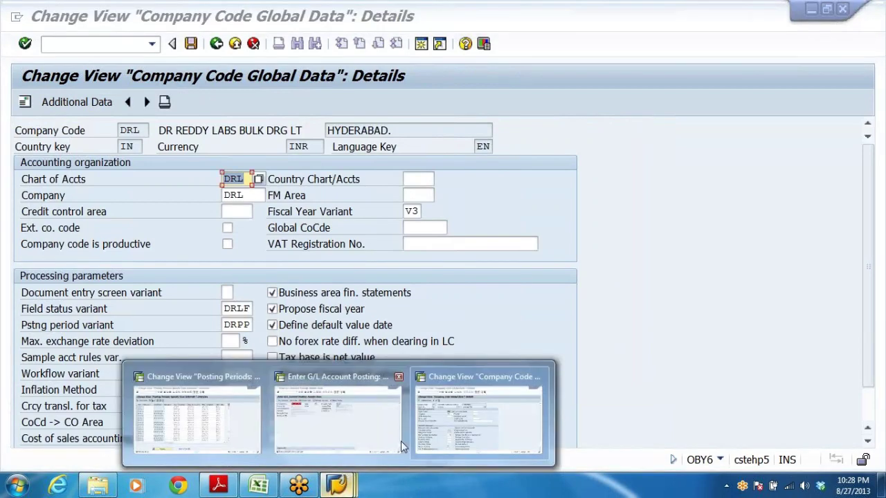
left_click(340, 415)
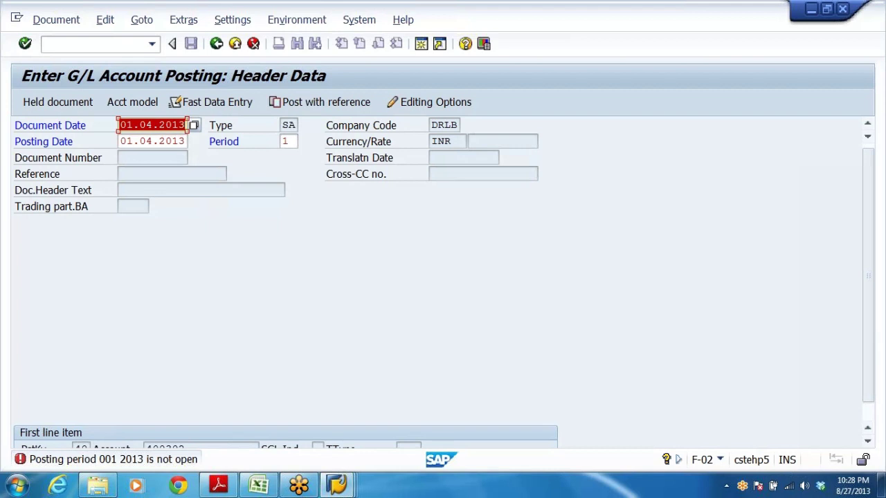
left_click(153, 125)
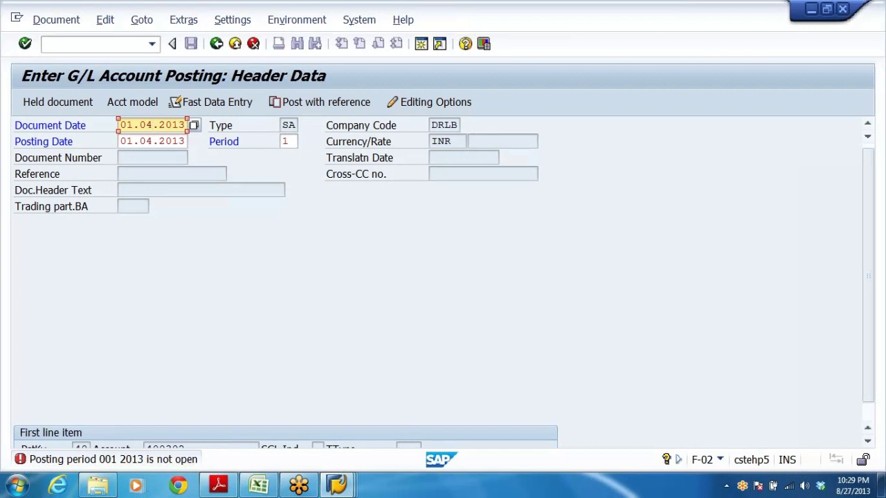
- Switch to the DRL_GRP workbook in Excel and examine the August period and the FROM and TO values on the ORG STRUCTURE sheet
left_click(257, 486)
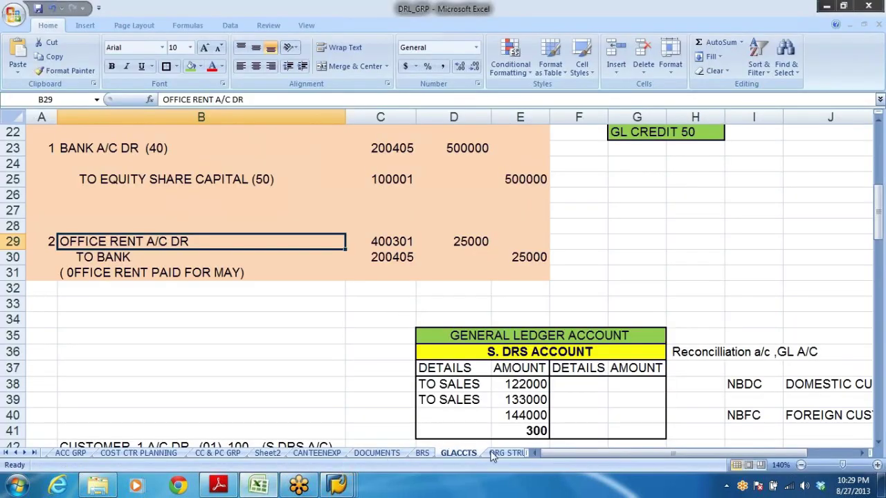
left_click(508, 453)
scroll(344, 344, "up", 4)
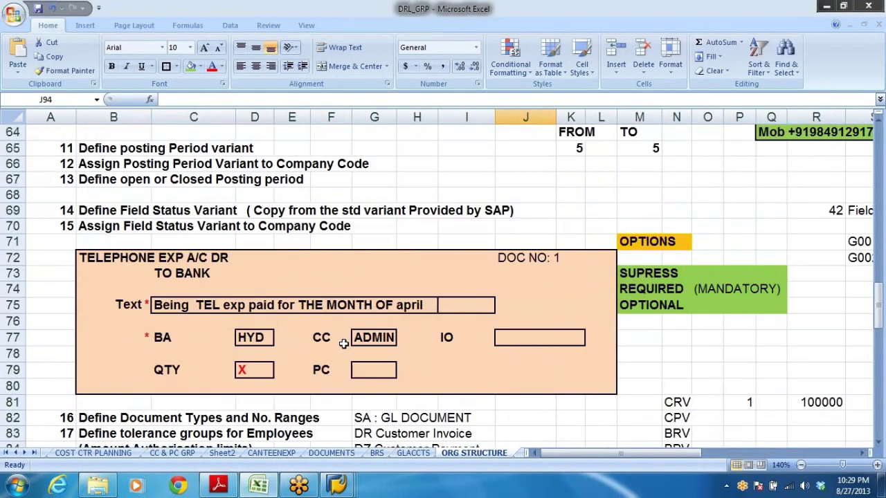
scroll(344, 344, "up", 4)
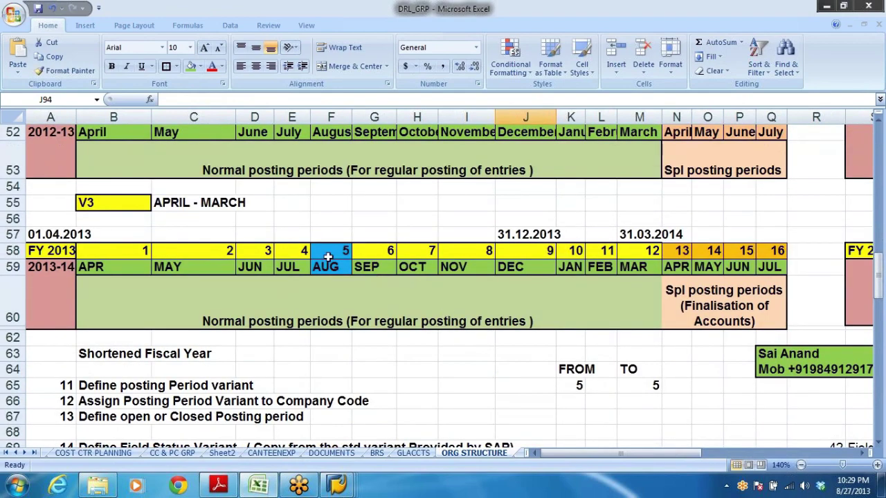
left_click(328, 255)
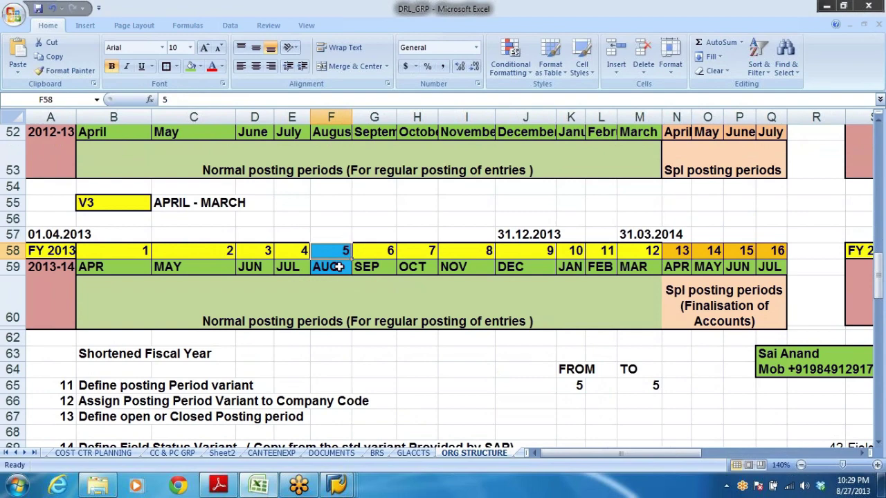
left_click(587, 386)
left_click(645, 385)
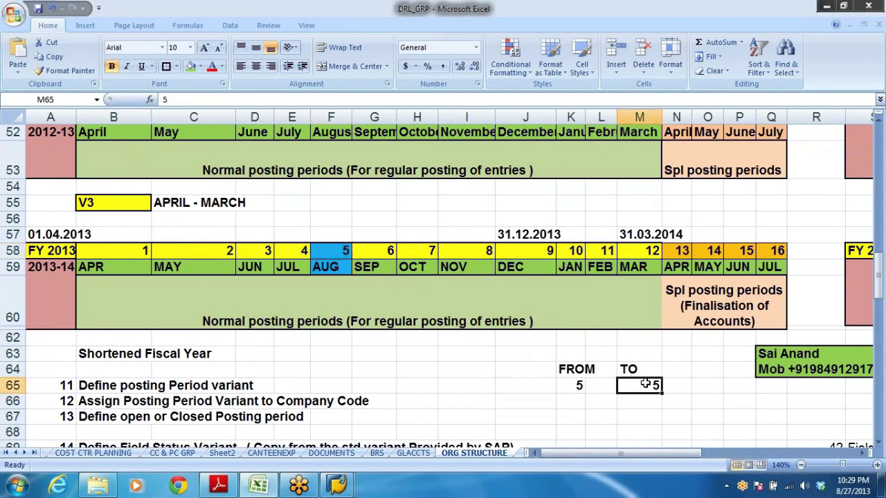
left_click(571, 386)
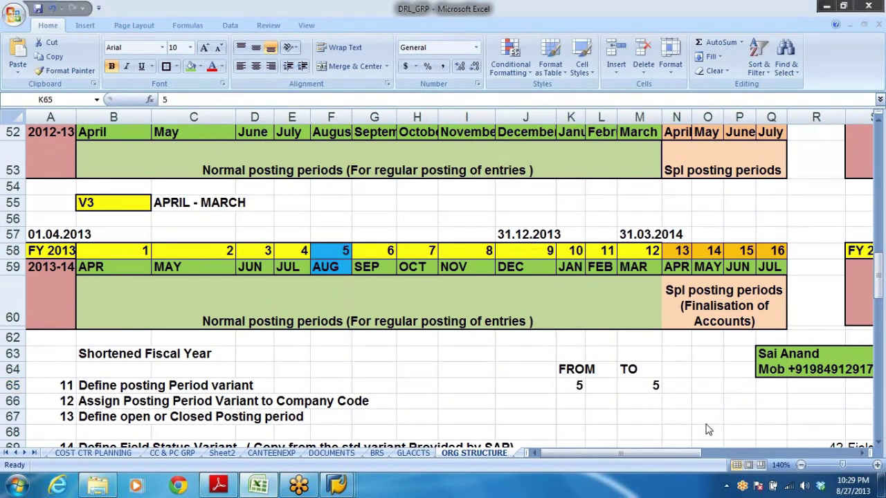
- Switch back to SAP's posting periods overview and recheck variant DRPV's from and to periods against the workbook
key("alt+Tab")
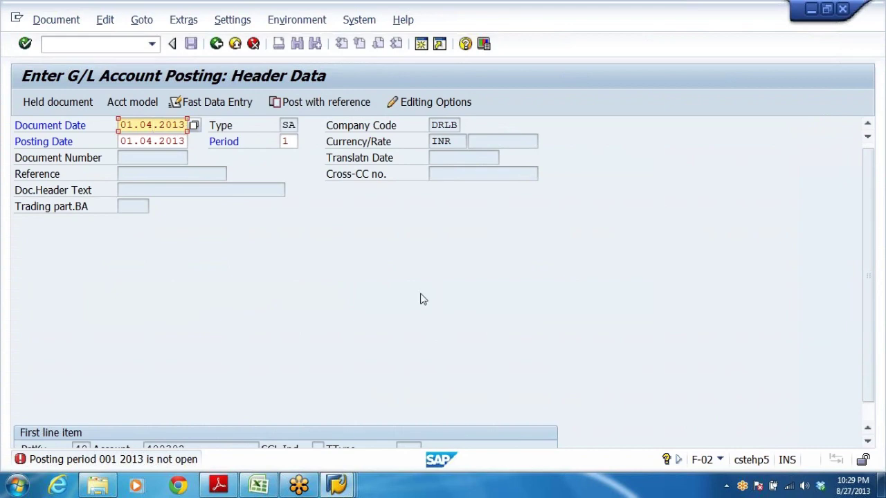
left_click(337, 484)
left_click(236, 422)
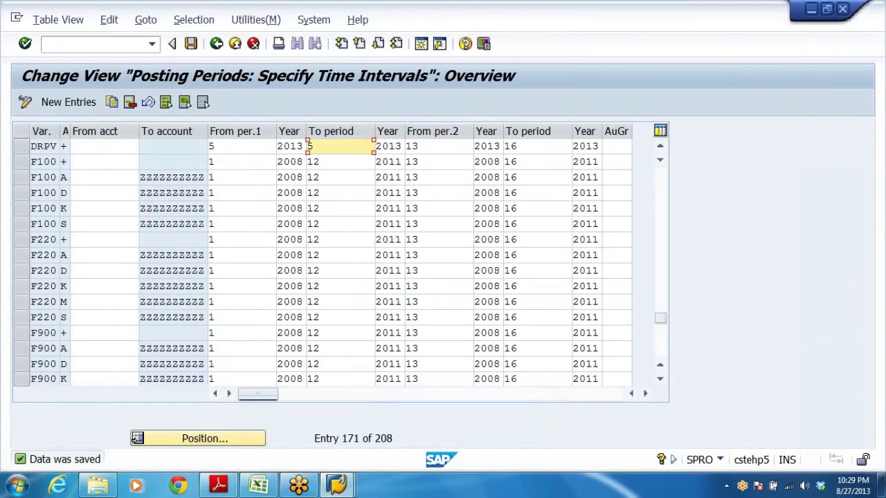
left_click(216, 146)
left_click(315, 146)
- Return to the F-02 header and exit the posting, discarding the entered data
key("alt+Tab")
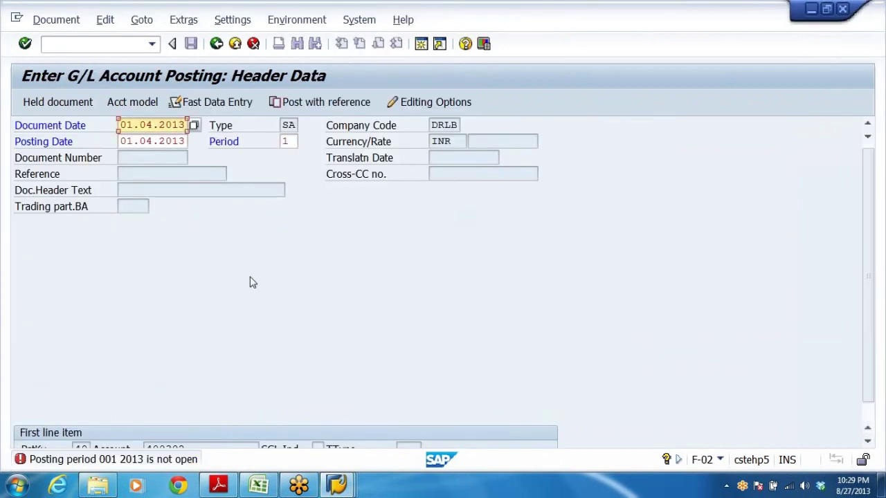
left_click(235, 43)
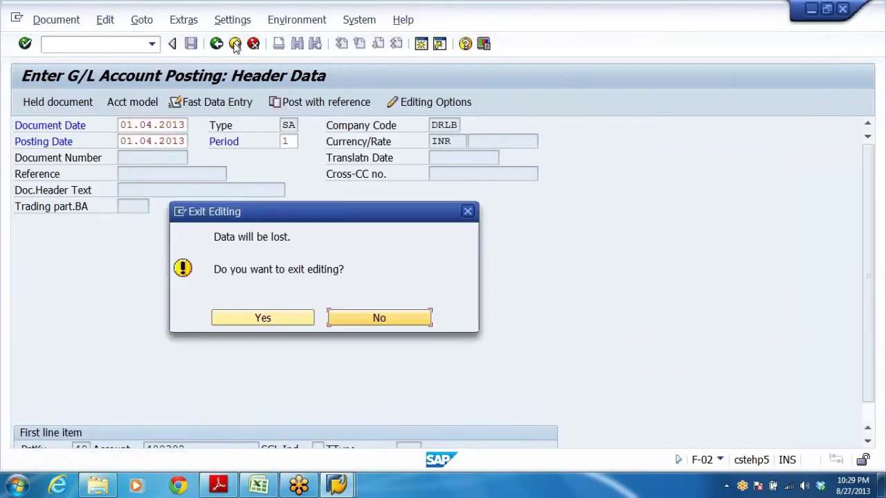
left_click(261, 322)
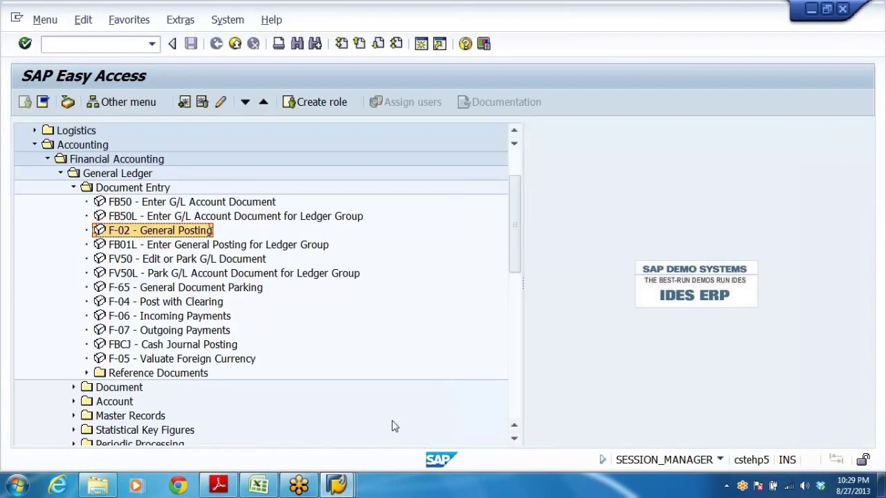
- Switch to the DRL_GRP workbook in Excel and review the list of configuration steps on the ORG STRUCTURE sheet
left_click(269, 489)
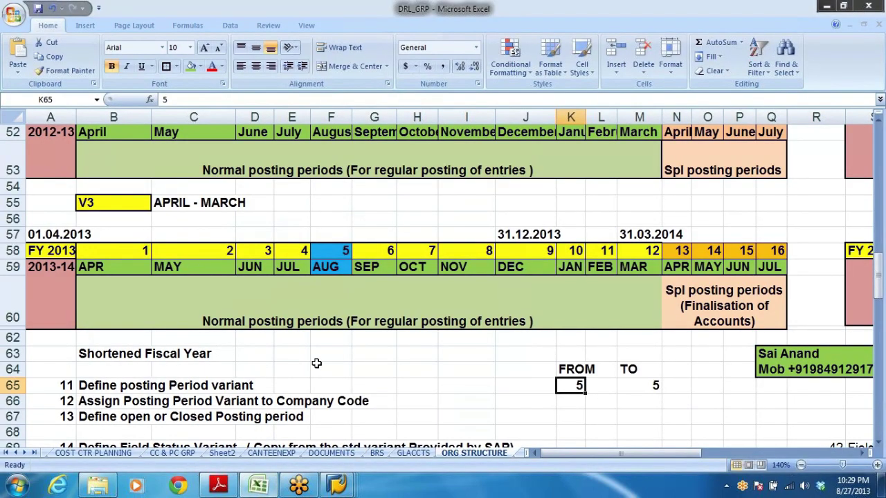
scroll(316, 362, "up", 11)
scroll(328, 312, "down", 3)
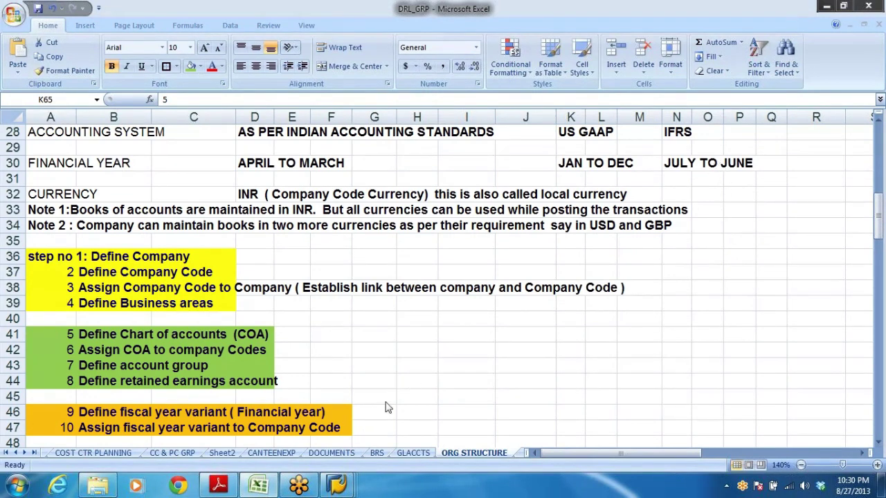
- Switch back to SAP, leave the posting periods overview and collapse the IMG tree up to Financial Accounting Global Settings (New)
mouse_move(337, 484)
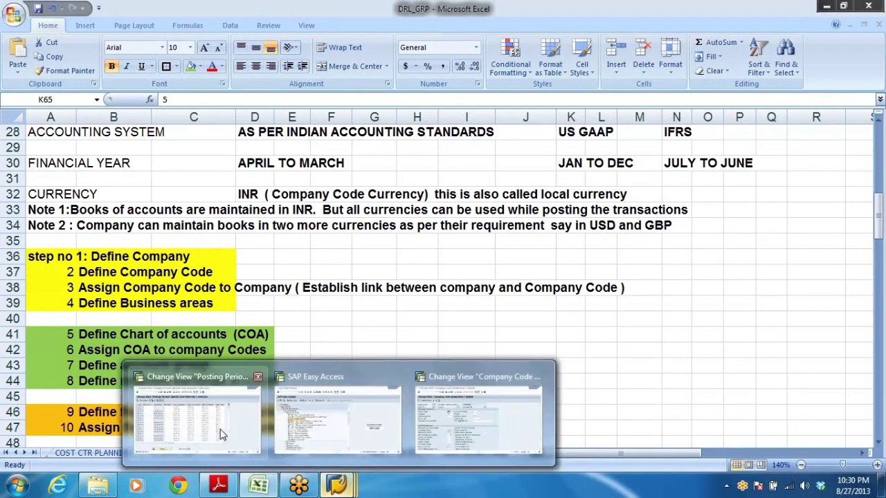
left_click(214, 424)
left_click(217, 44)
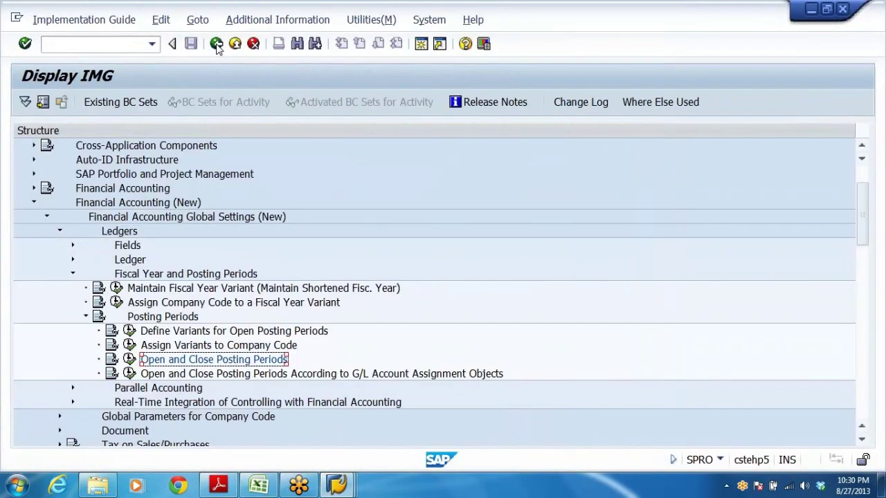
left_click(86, 316)
left_click(73, 274)
left_click(59, 231)
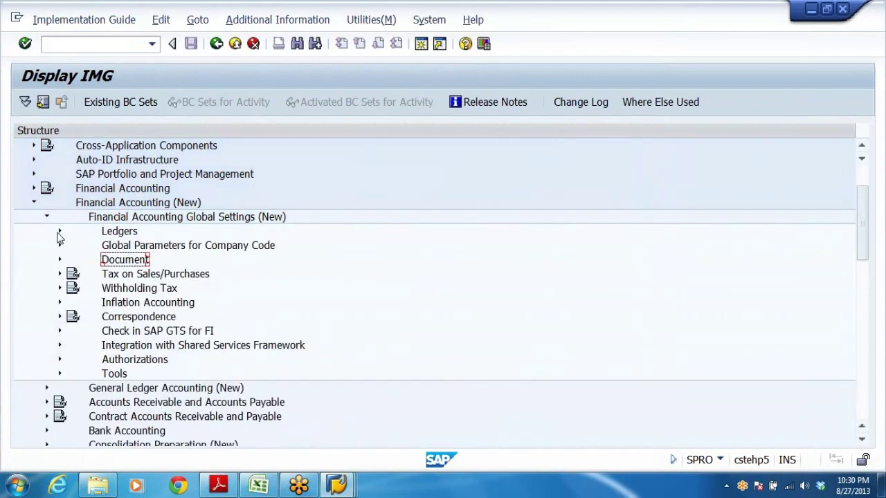
left_click(46, 217)
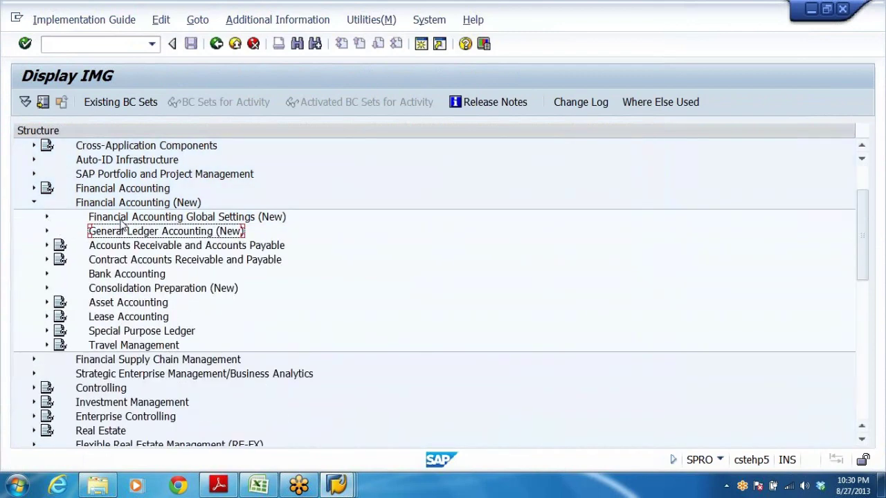
- Expand General Ledger Accounting (New), its Business Transactions node and the Document Splitting node within it
double_click(110, 232)
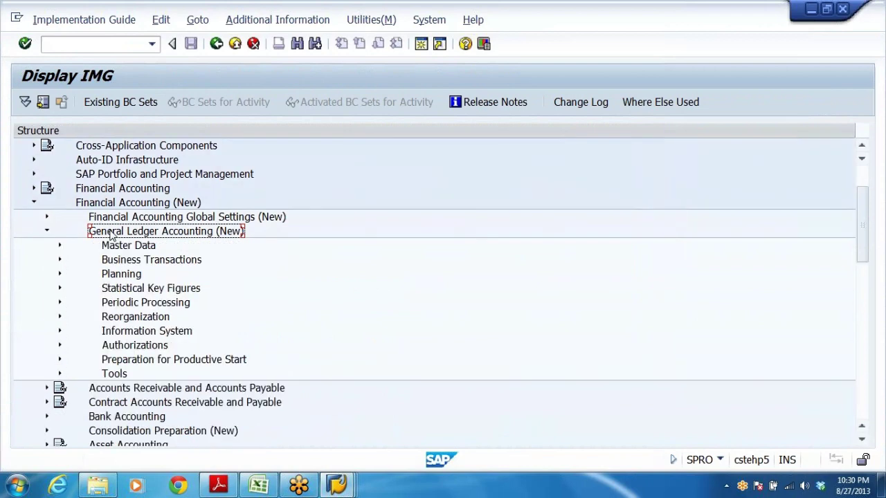
key("Down")
key("Down")
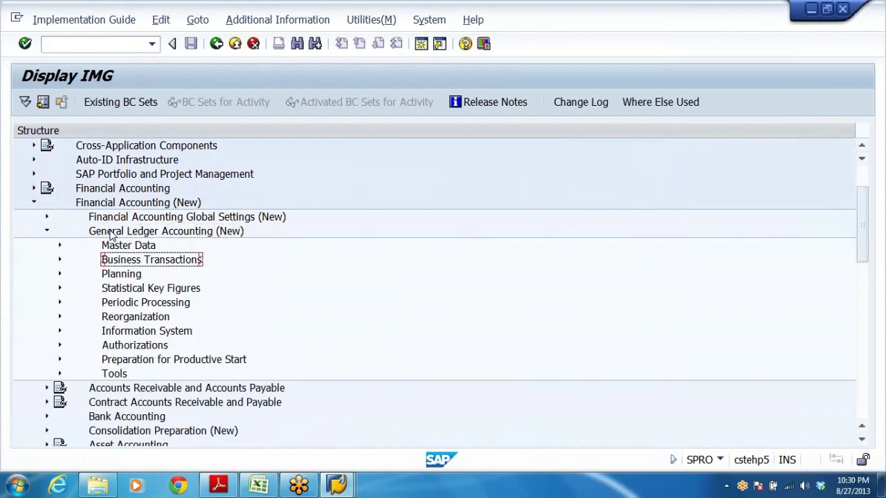
key("Right")
key("Down")
key("Down")
key("Down")
key("Down")
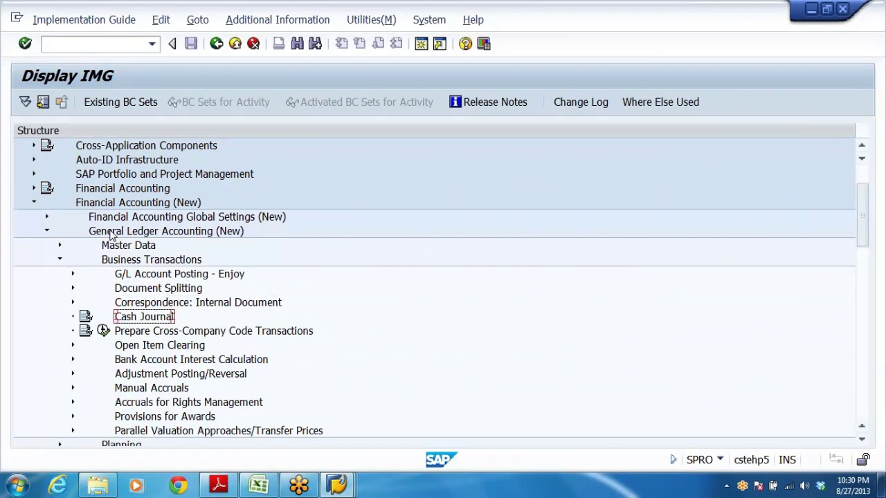
key("Up")
key("Up")
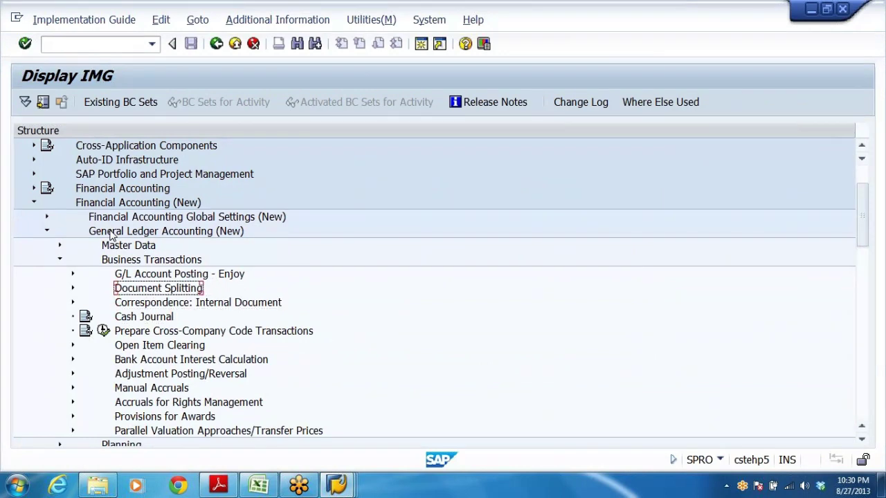
key("Right")
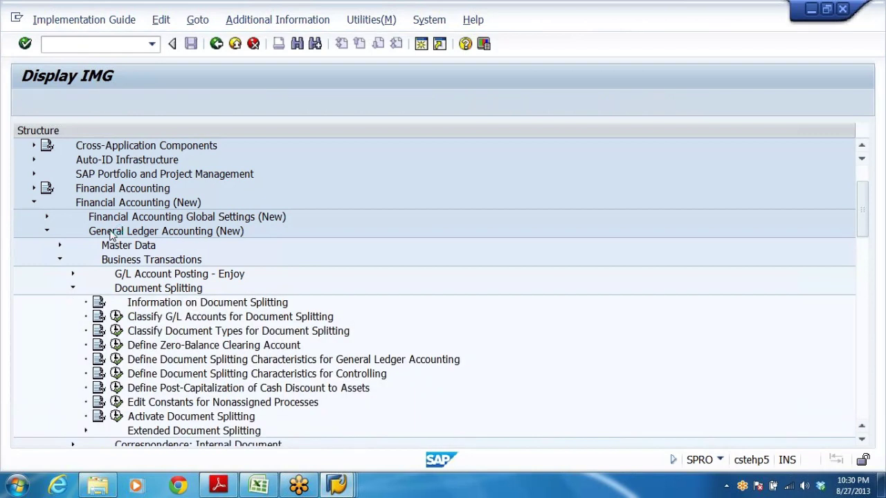
- Go through the Document Splitting activities down to Activate Document Splitting
key("Down")
key("Down")
key("Down")
key("Down")
key("Down")
key("Down")
key("Down")
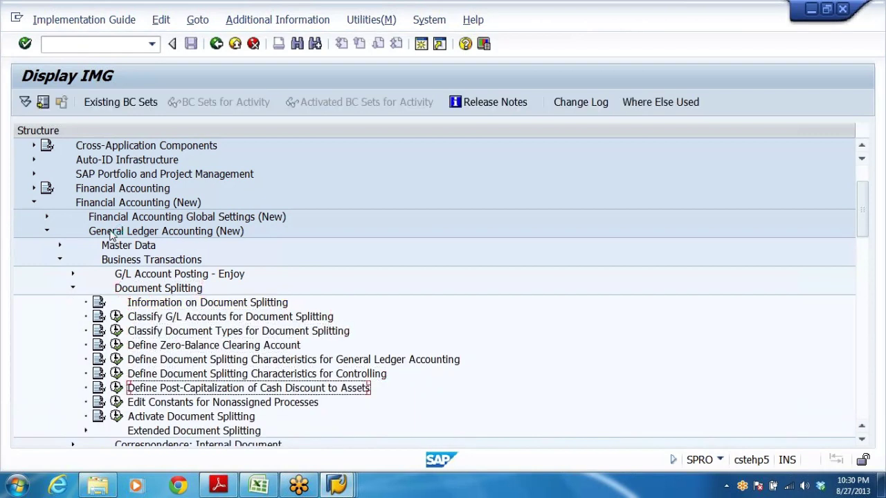
key("Down")
key("Down")
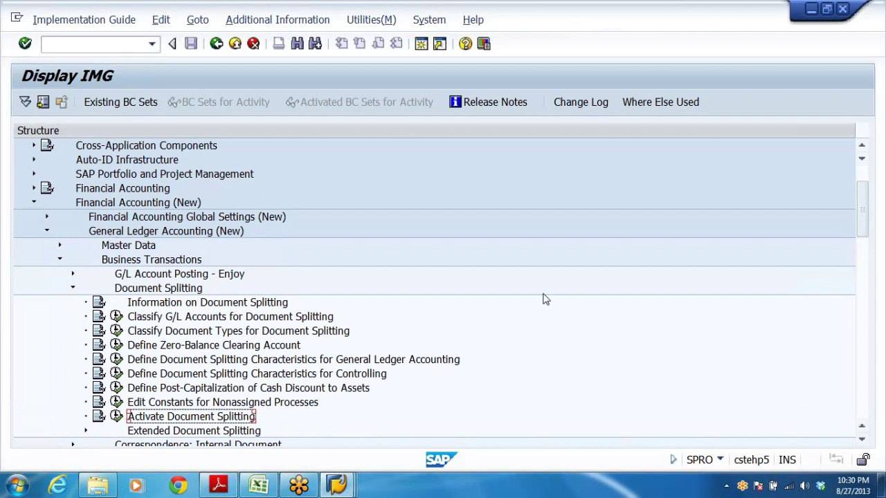
- Trace the IMG path from Financial Accounting (New) through General Ledger Accounting (New) and Business Transactions to Document Splitting
scroll(409, 377, "down", 2)
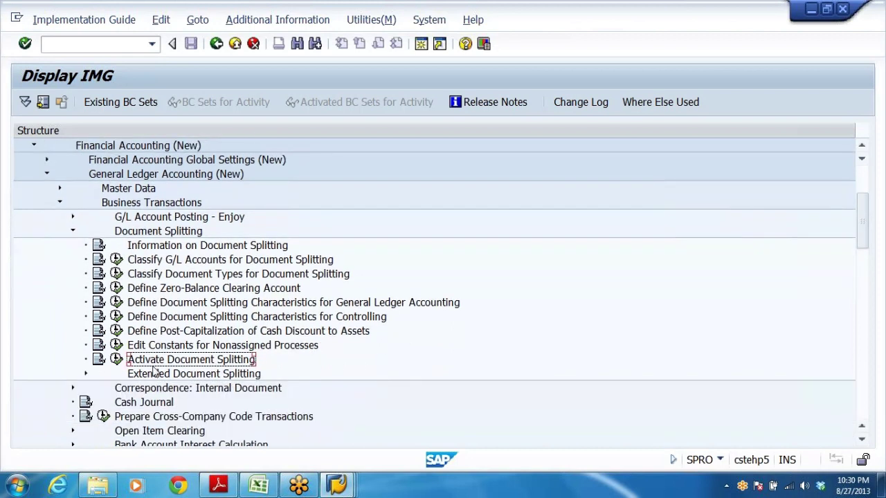
scroll(455, 306, "up", 1)
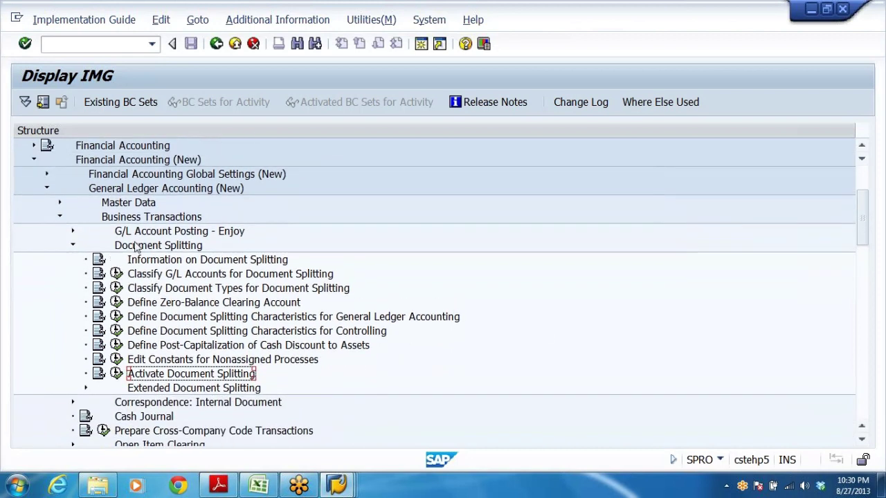
left_click(164, 162)
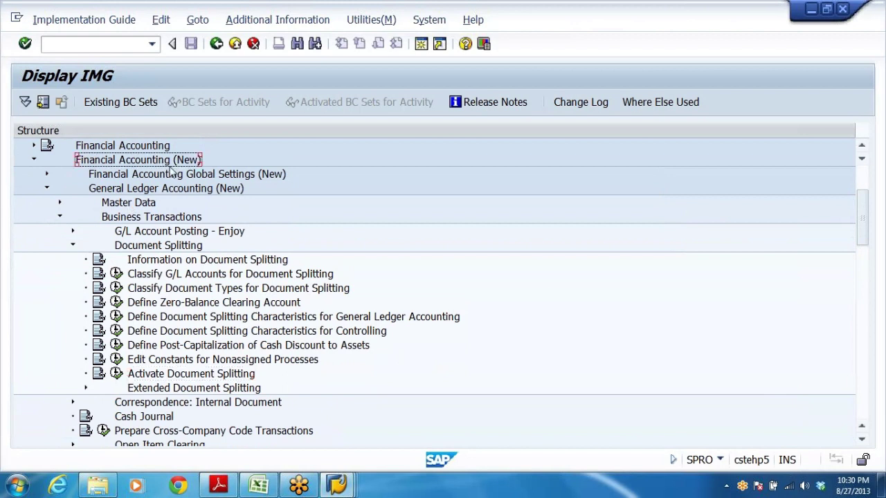
left_click(137, 193)
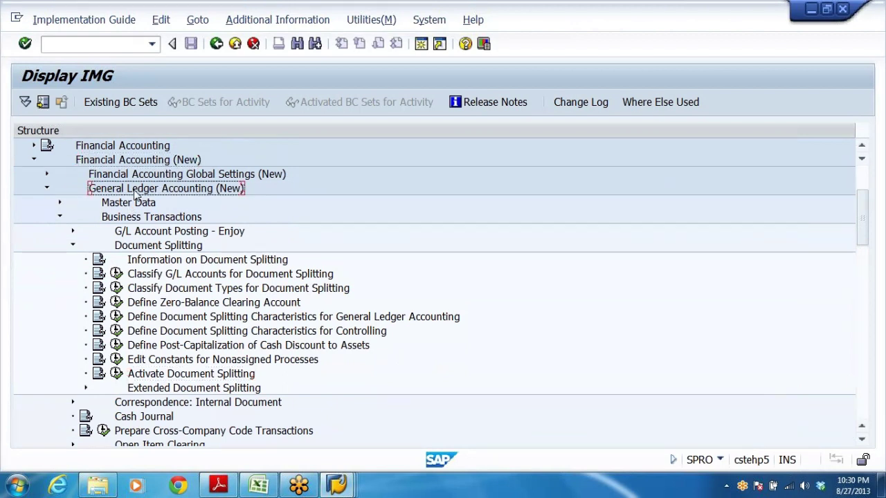
left_click(151, 218)
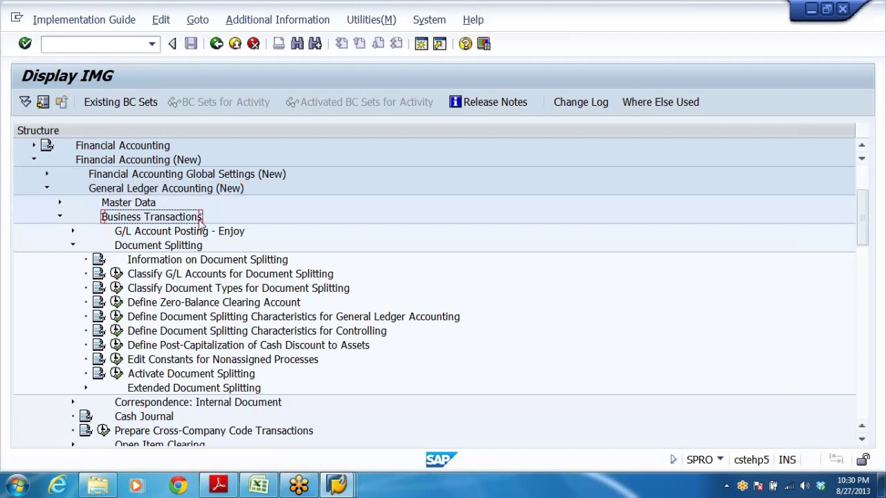
left_click(145, 247)
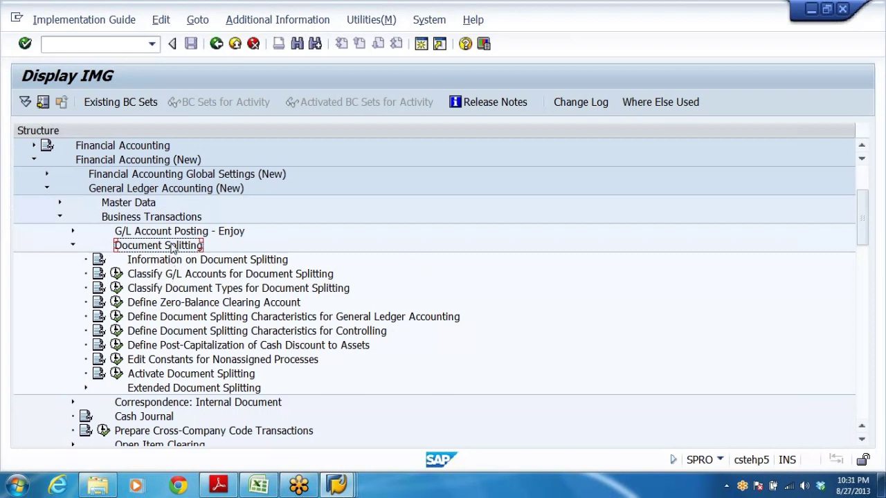
scroll(328, 286, "down", 2)
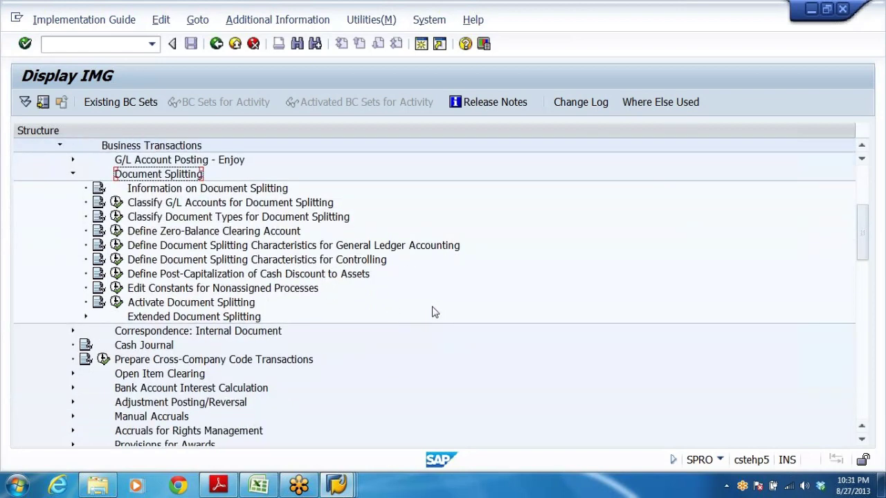
- Try to open Activate Document Splitting, declining the locked data display, and exit the company code change view in the other session
left_click(117, 303)
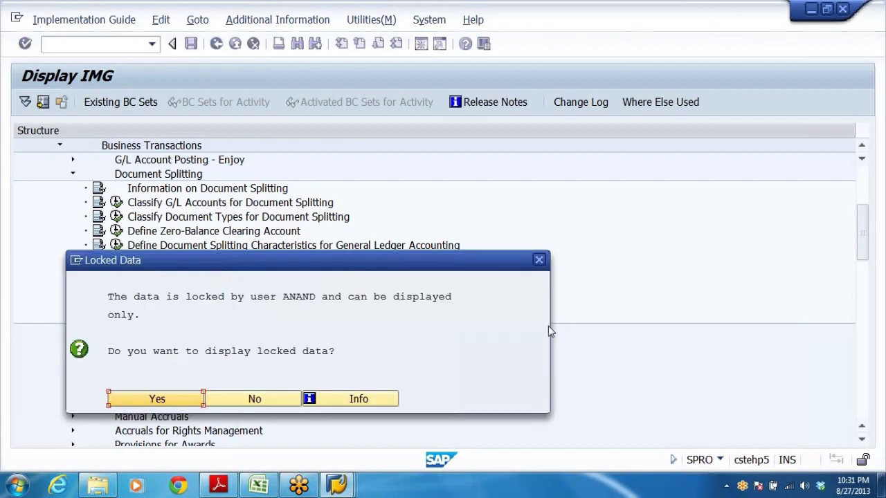
left_click(253, 400)
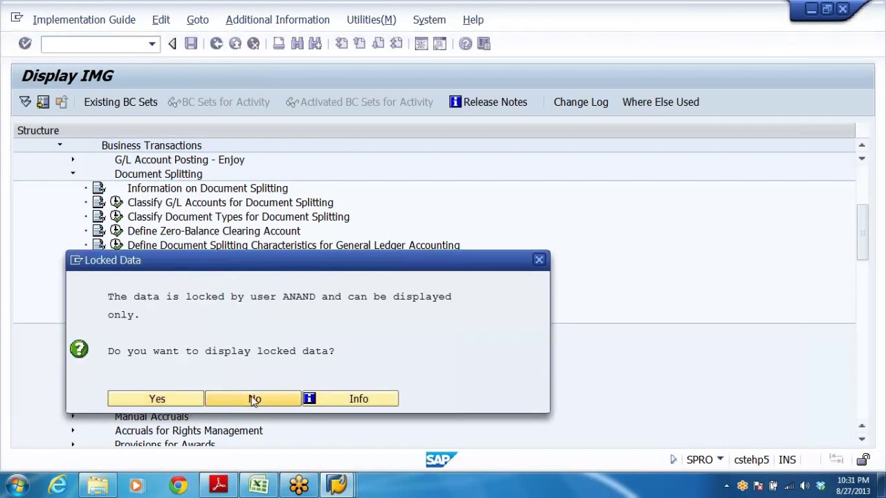
mouse_move(337, 485)
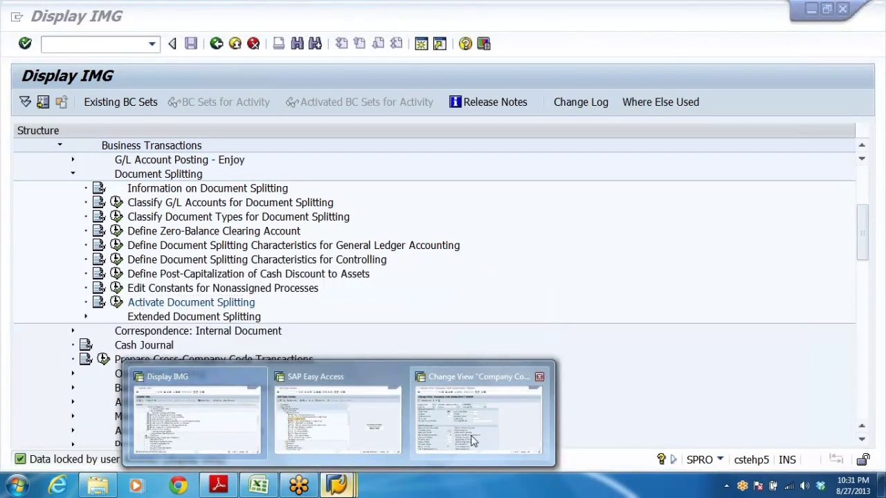
left_click(479, 415)
left_click(235, 44)
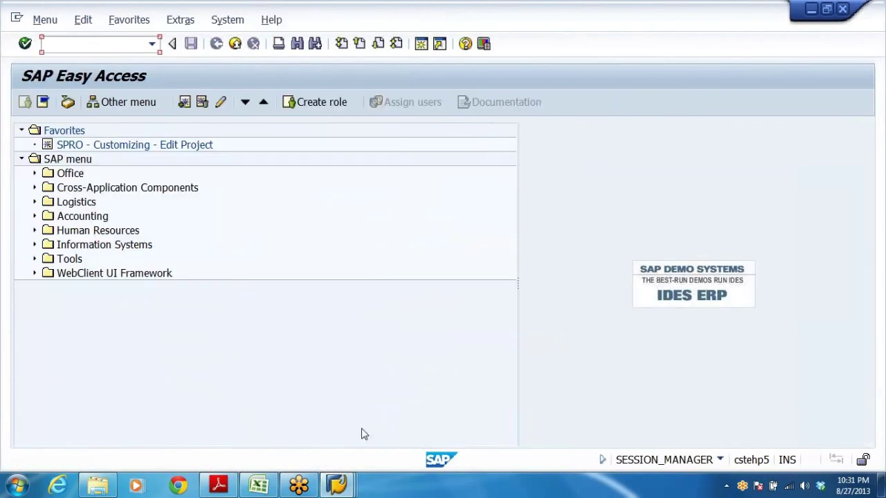
- Return to the Display IMG session and open the Activate Document Splitting activity for editing
mouse_move(337, 484)
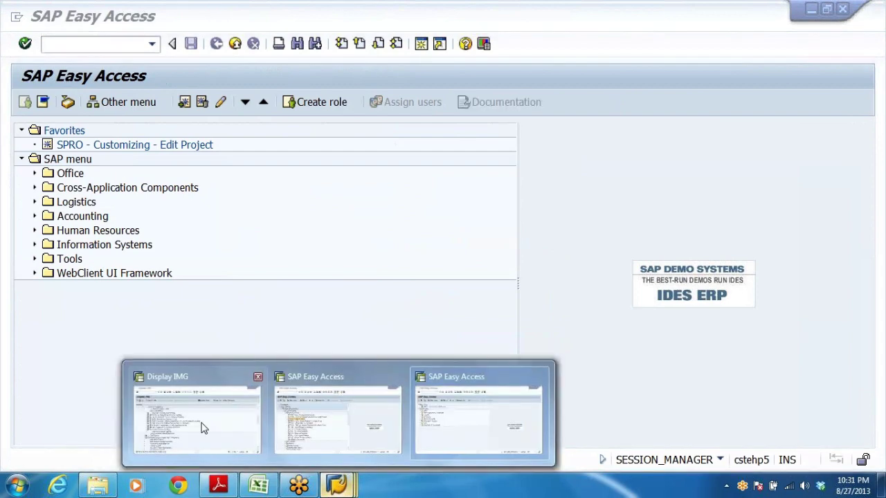
left_click(202, 429)
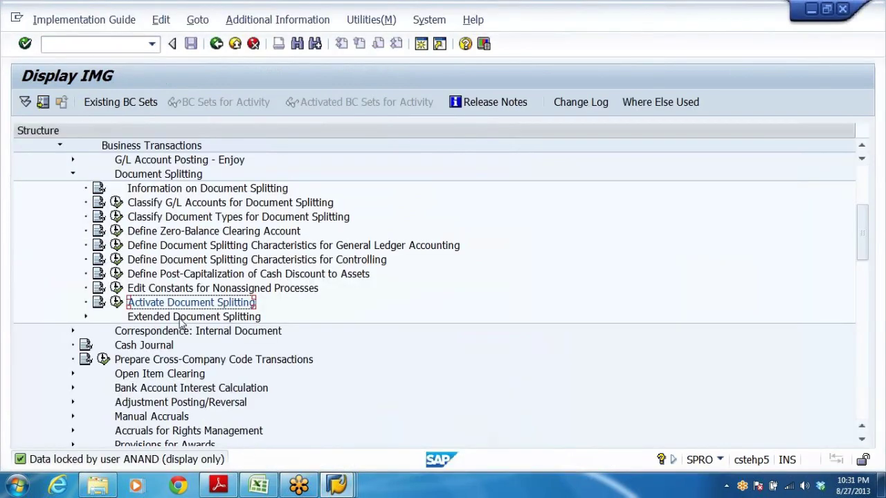
mouse_move(337, 484)
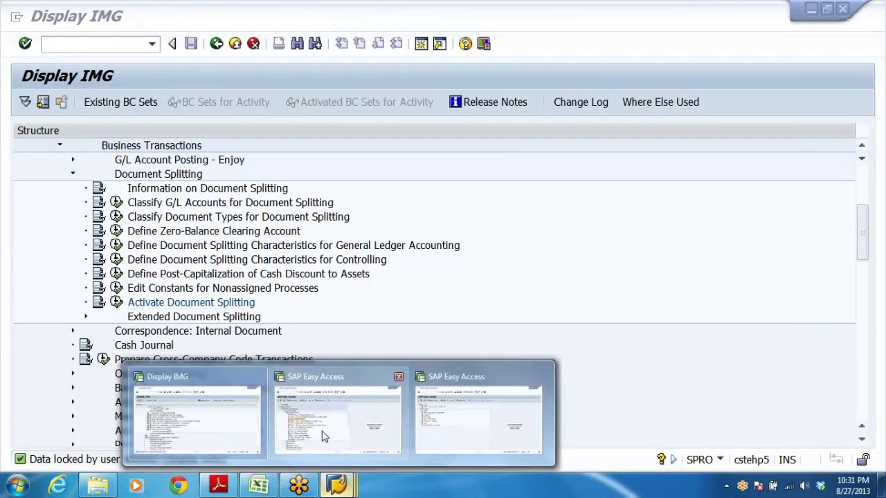
left_click(116, 302)
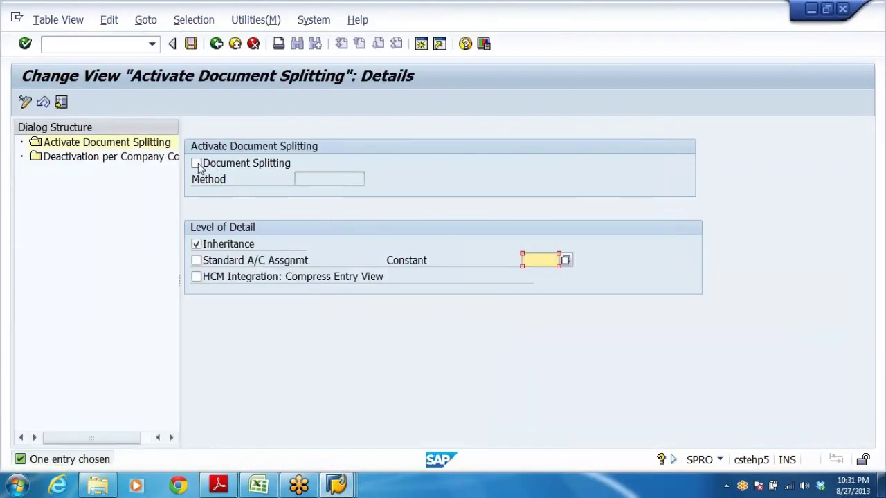
- Tick and clear the Document Splitting option to leave it deactivated, save the settings and return to the IMG
left_click(197, 163)
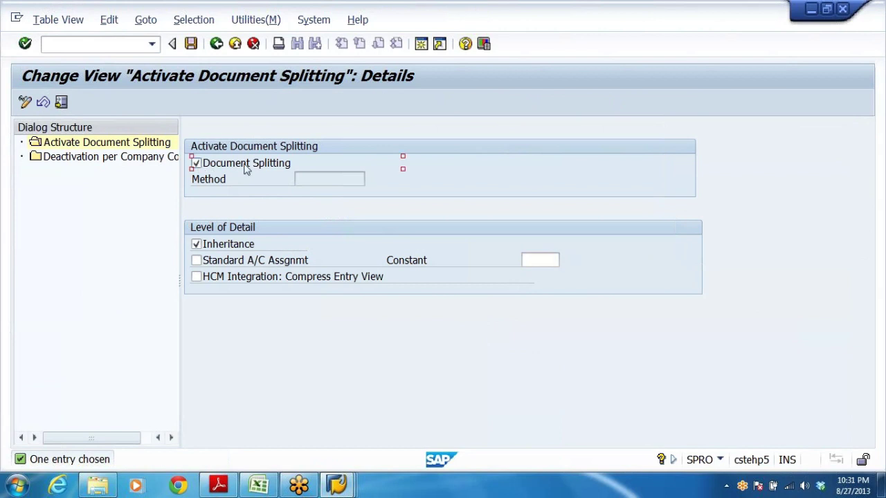
left_click(196, 163)
left_click(191, 45)
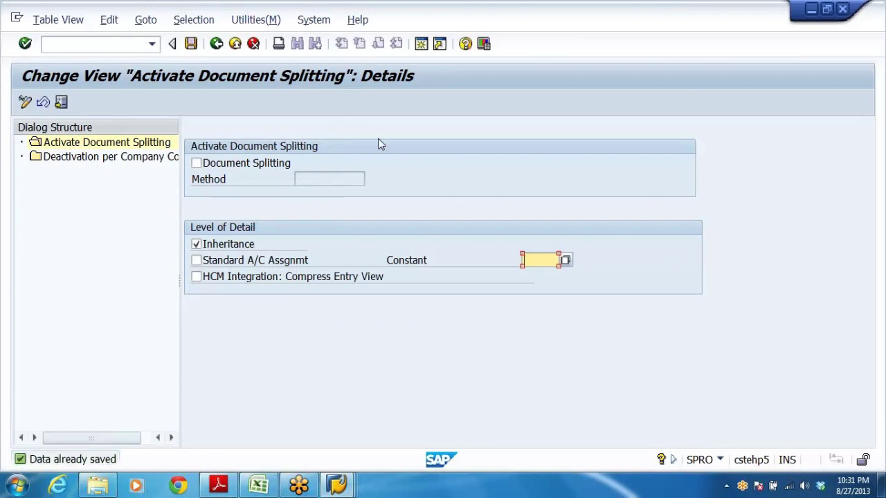
left_click(217, 44)
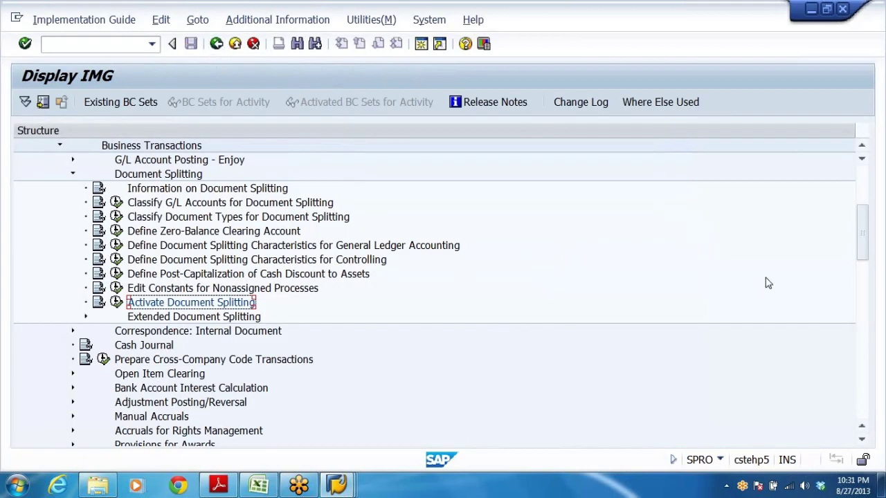
- Collapse the Document Splitting node in the IMG, and collapse Document Entry in the SAP Easy Access session
left_click(721, 153)
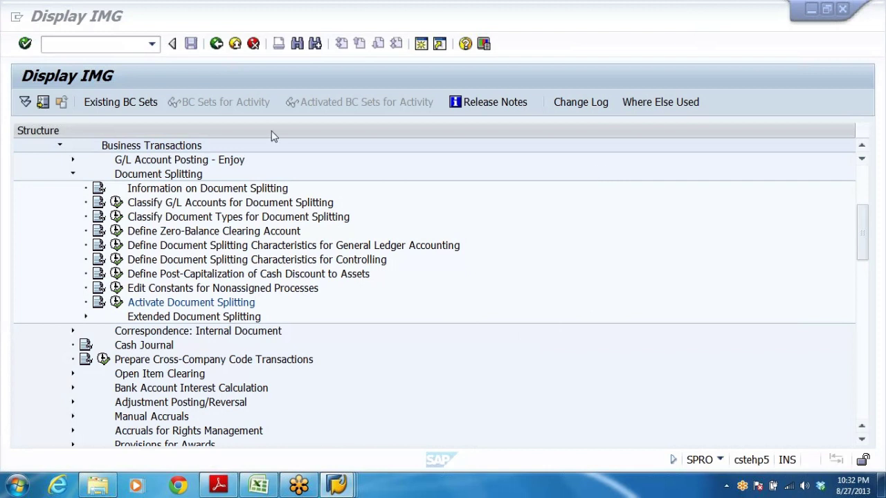
left_click(72, 174)
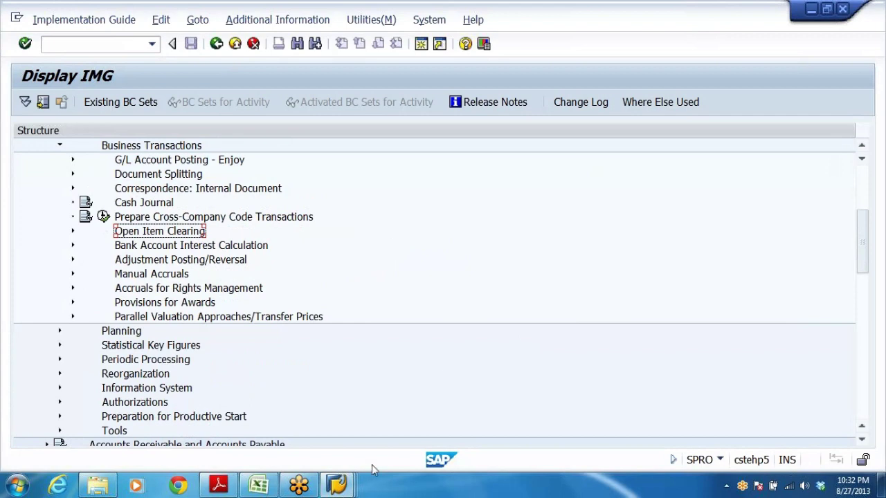
left_click(337, 484)
left_click(359, 440)
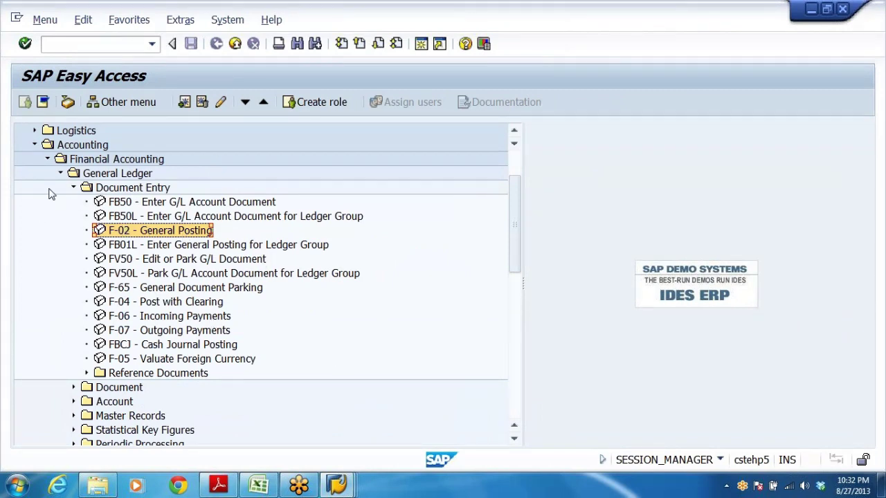
left_click(73, 188)
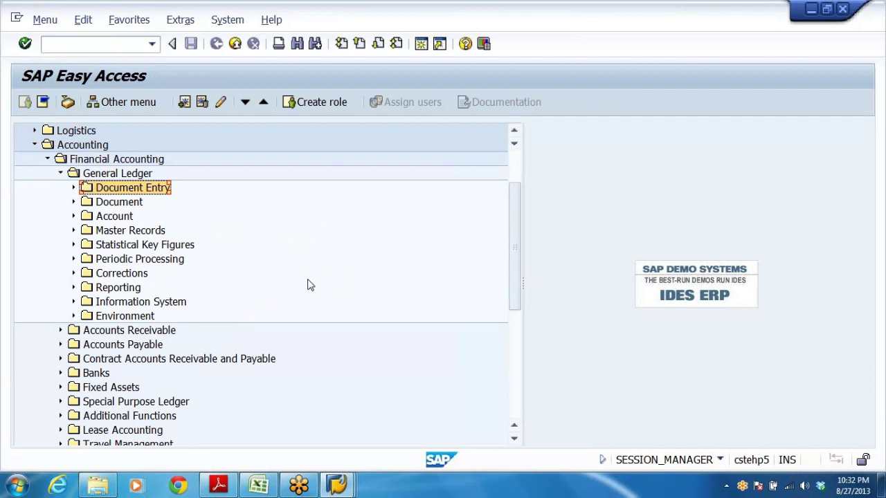
- Expand the Document folder under General Ledger, look over FB02 - Change and select FB03 - Display
left_click(108, 174)
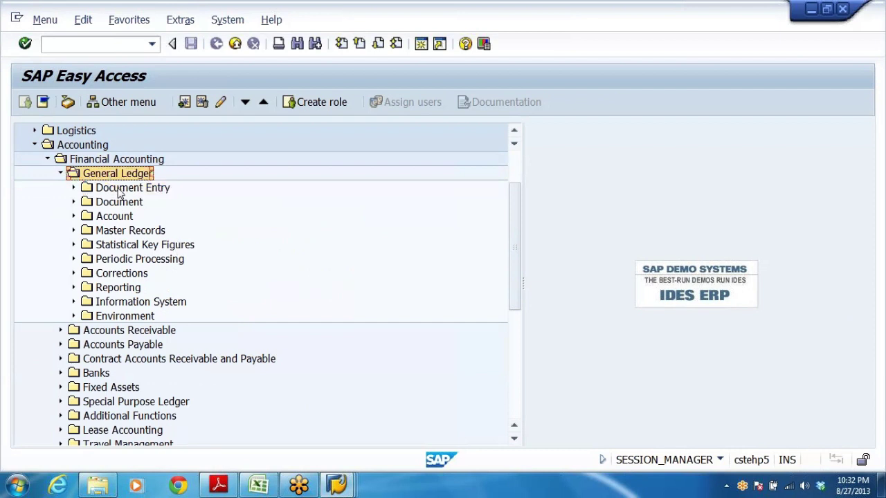
left_click(119, 188)
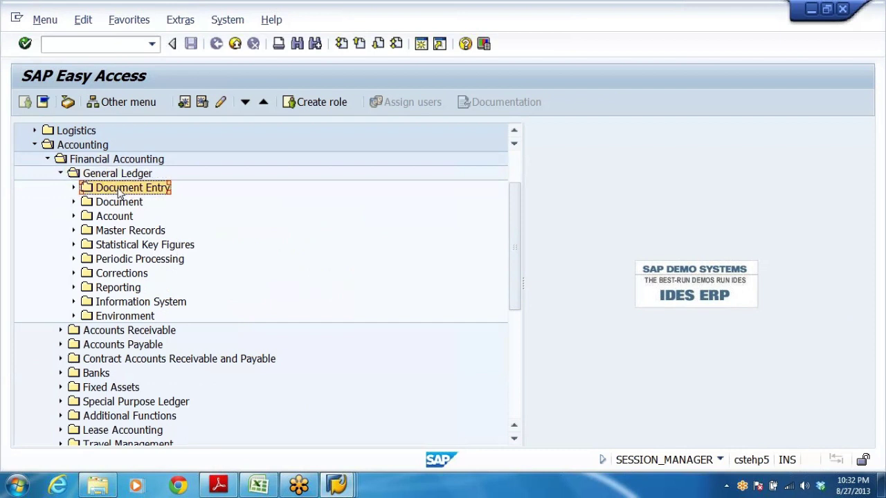
left_click(75, 189)
left_click(74, 188)
left_click(116, 203)
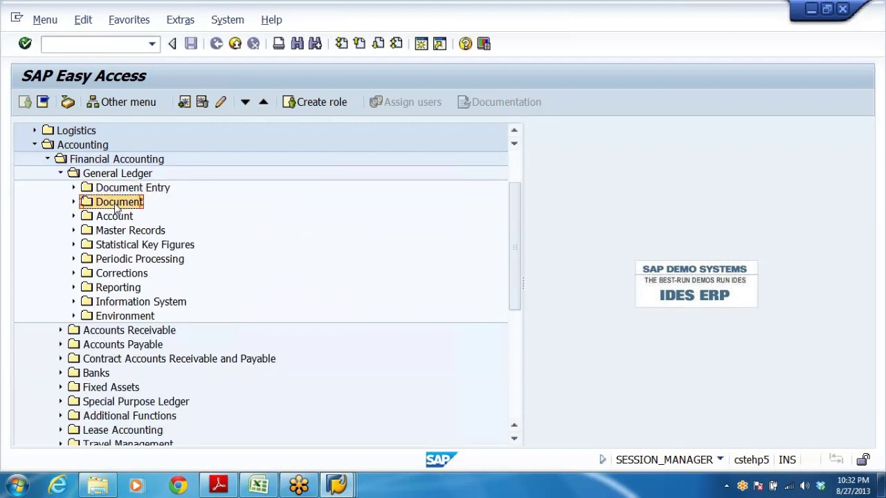
left_click(74, 203)
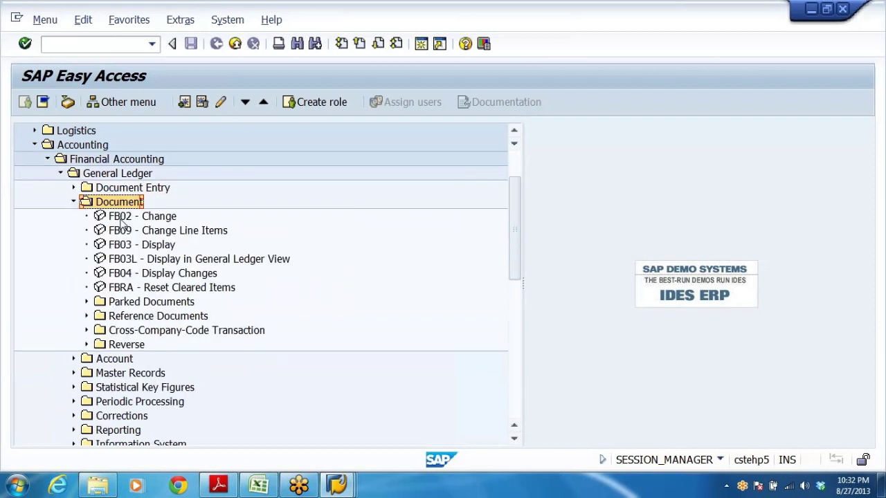
left_click(123, 218)
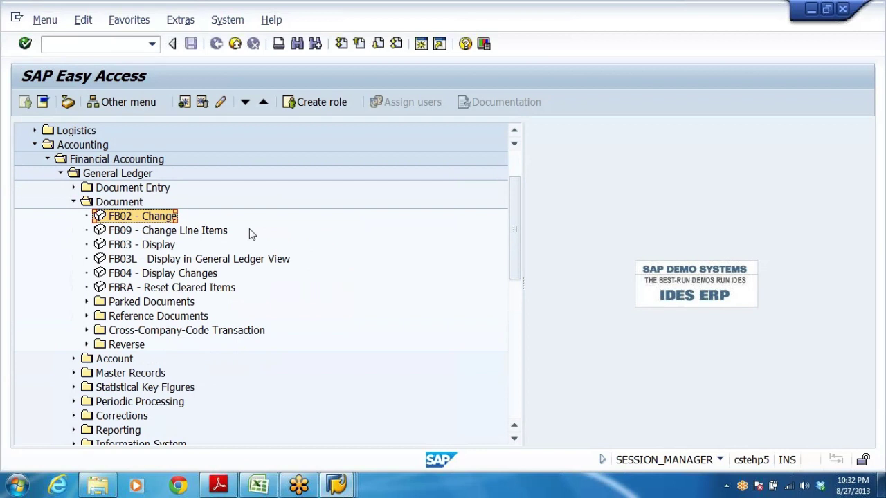
left_click(134, 248)
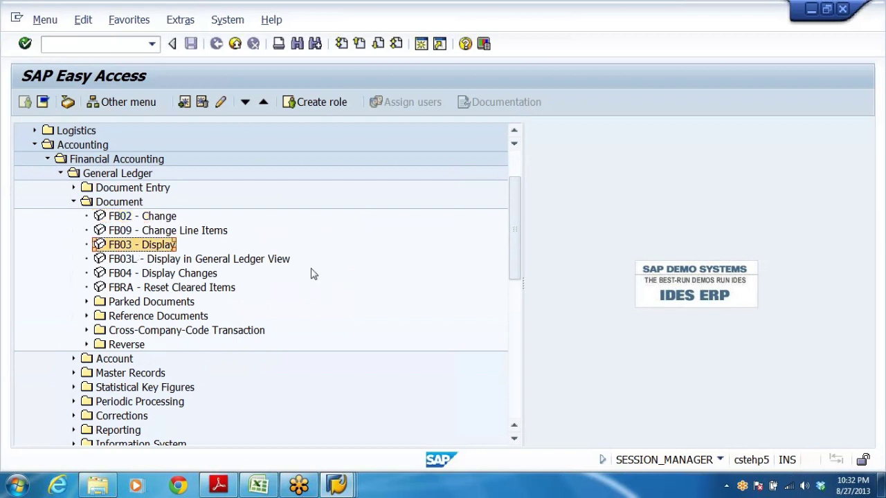
- Look over the FB02, FB09 and FB03 transactions in the Document folder and open FB02 - Change
left_click(119, 220)
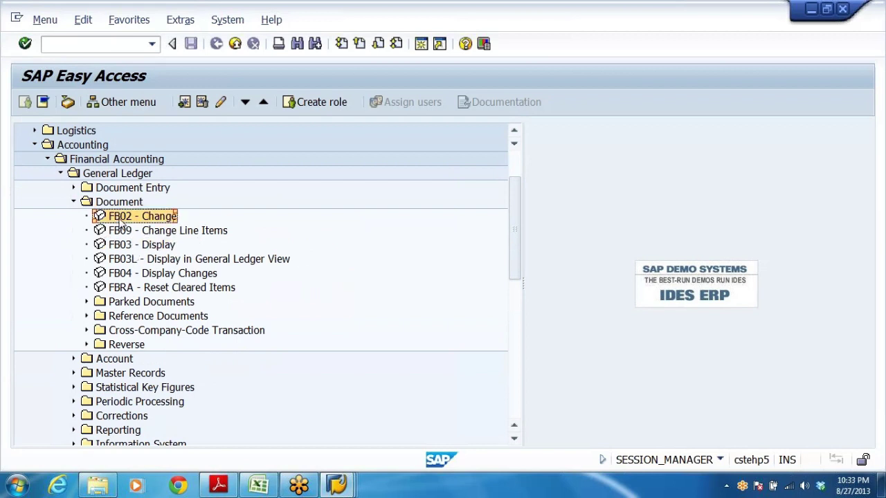
left_click(123, 239)
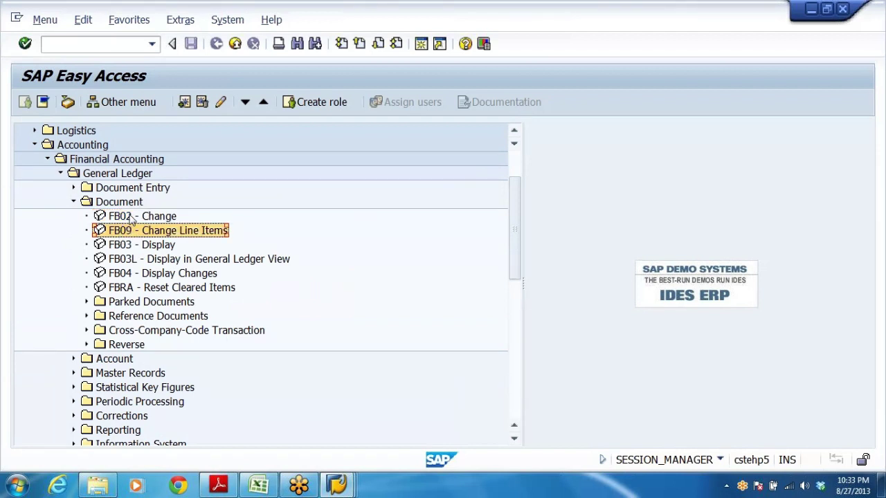
left_click(135, 218)
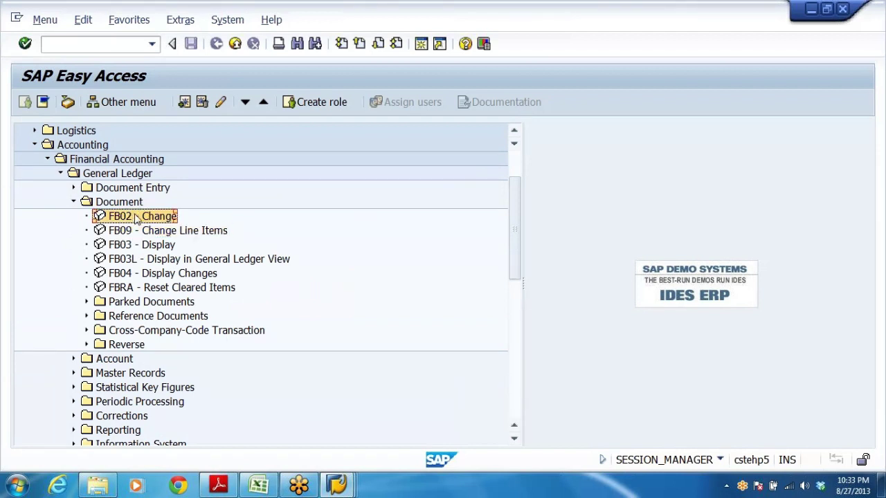
left_click(144, 245)
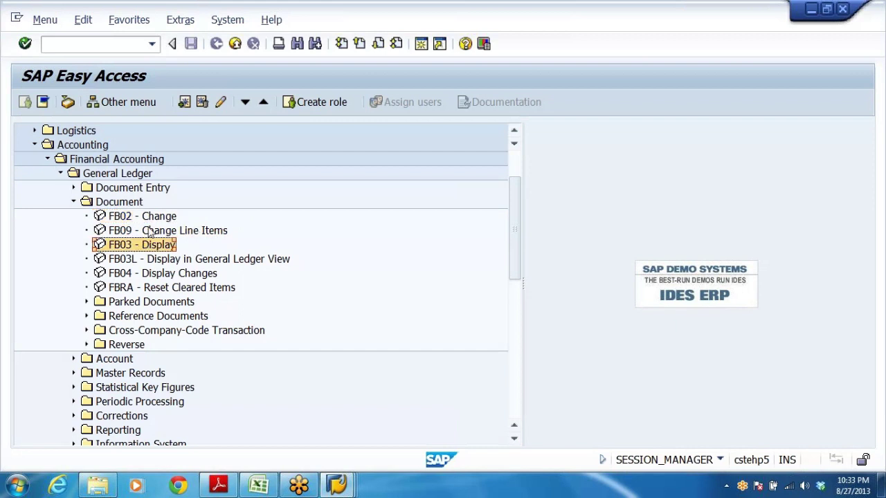
left_click(123, 220)
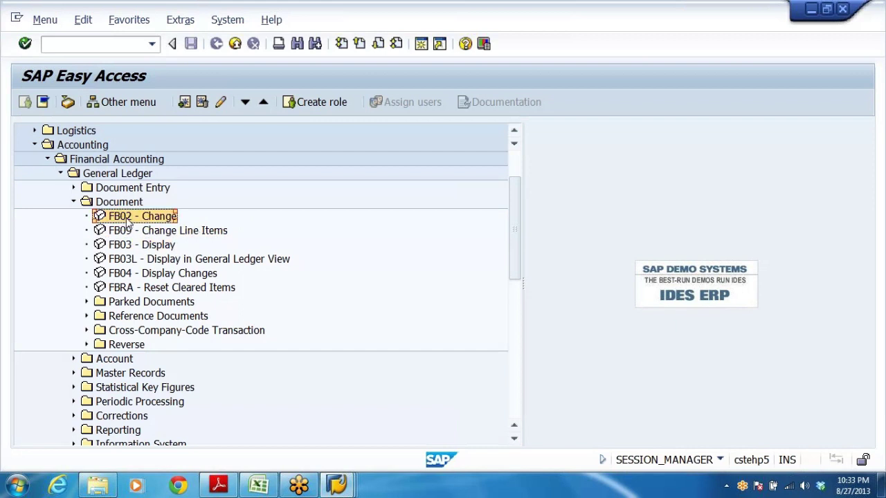
double_click(128, 219)
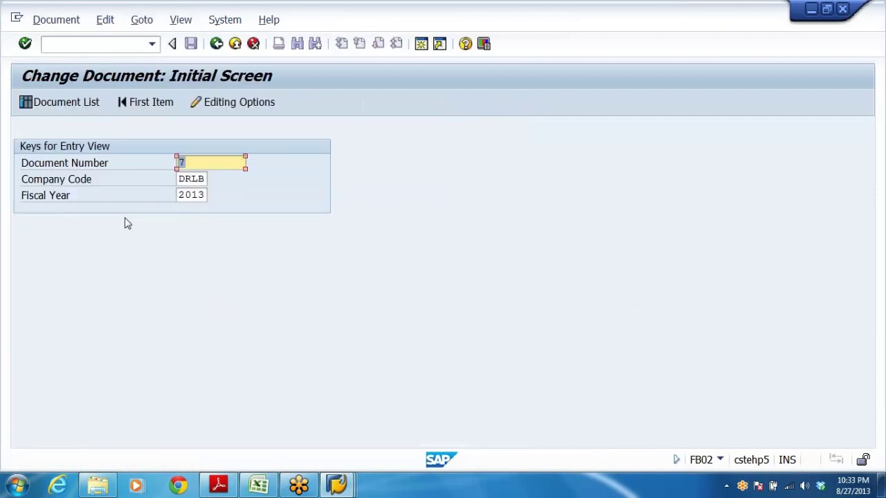
- Open document number 5 of company code DRLB for fiscal year 2013, review its line items and exit
left_click(268, 163)
key("Tab")
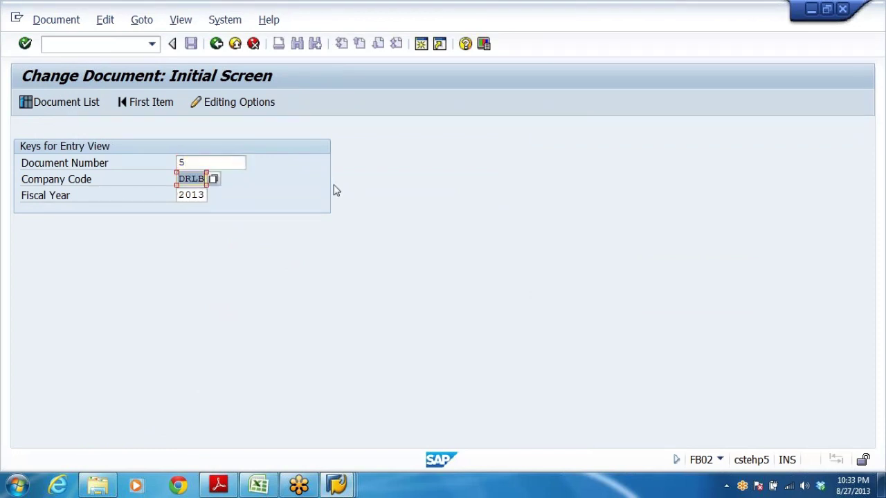
key("Tab")
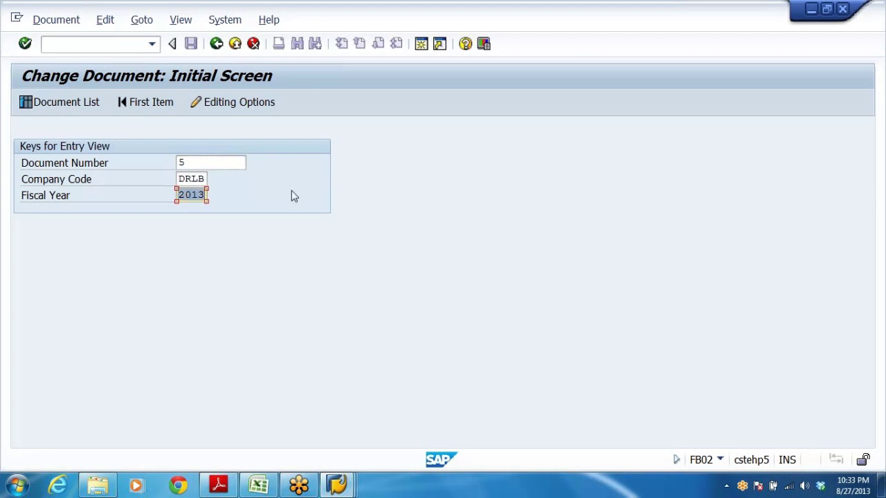
key("Tab")
key("Return")
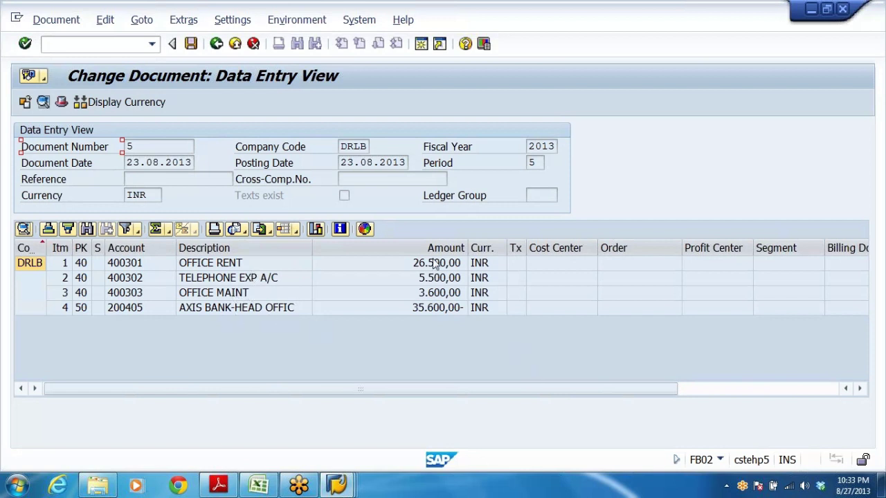
left_click(235, 44)
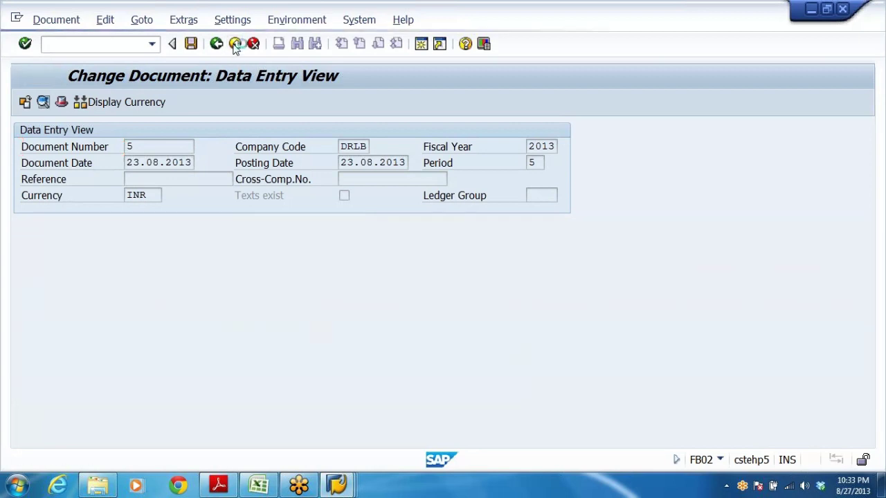
- Expand the Document Entry folder under General Ledger and open FB50 - Enter G/L Account Document
scroll(328, 254, "up", 1)
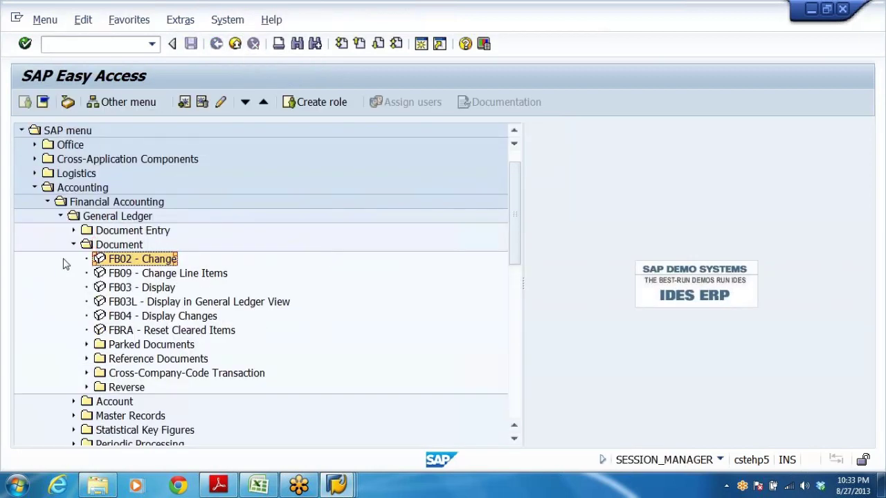
left_click(74, 231)
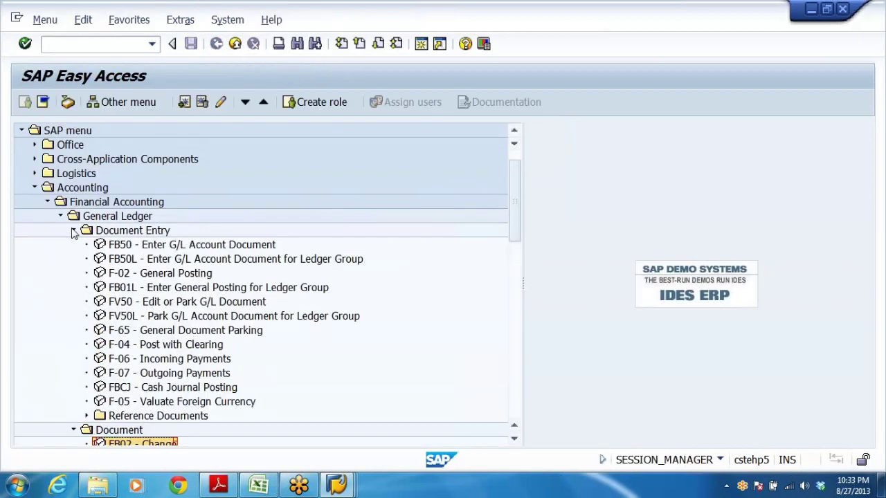
left_click(139, 248)
double_click(147, 247)
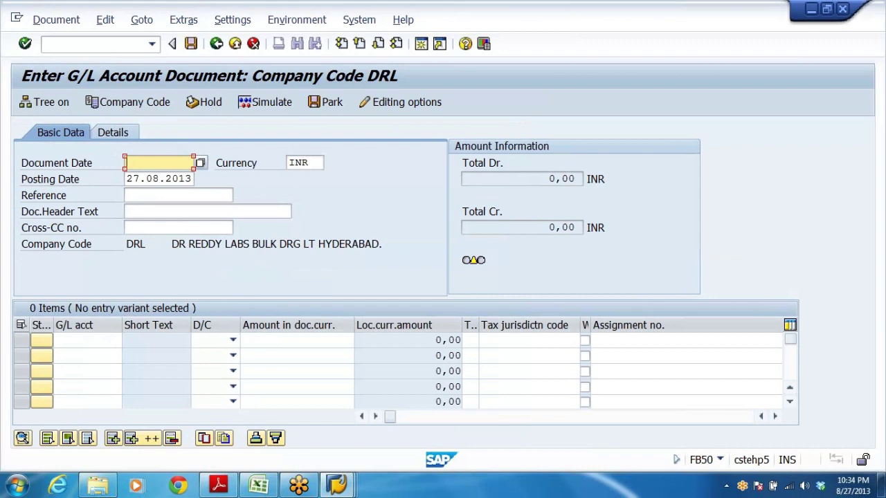
- Set the document date to 27.08.2013 and enter G/L account 400301 in the first line item
left_click(157, 163)
left_click(155, 178)
left_click(88, 341)
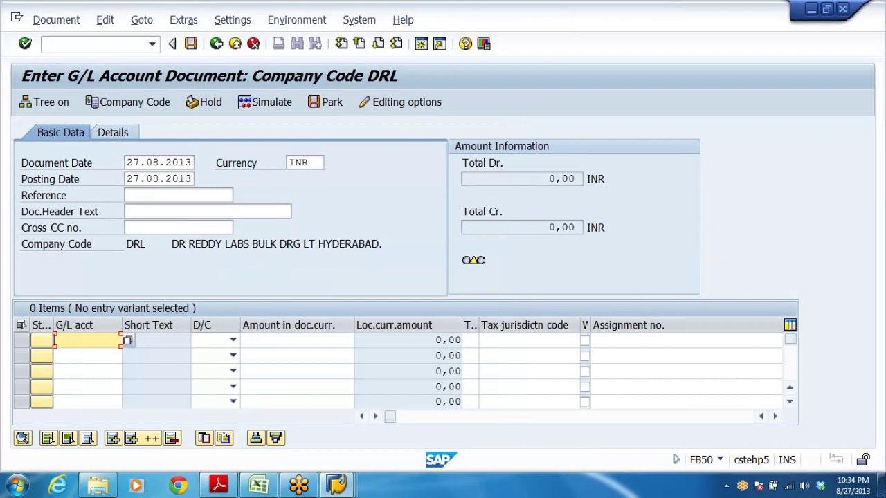
type("2")
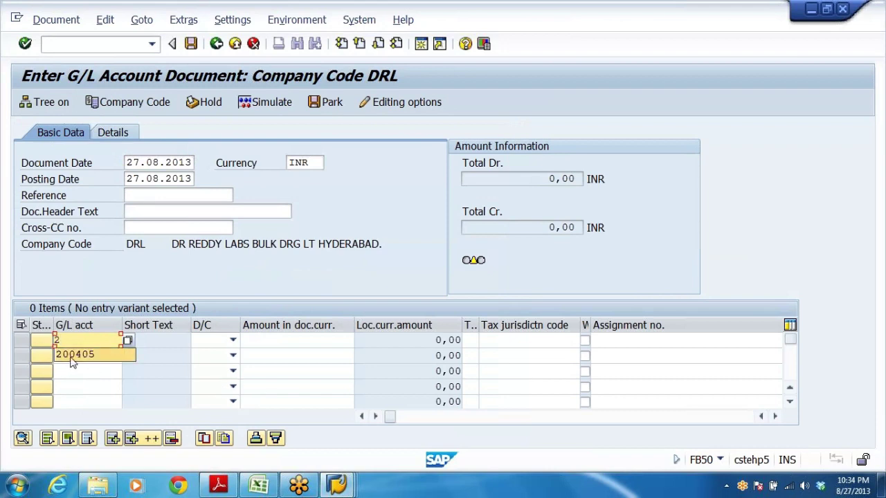
key("BackSpace")
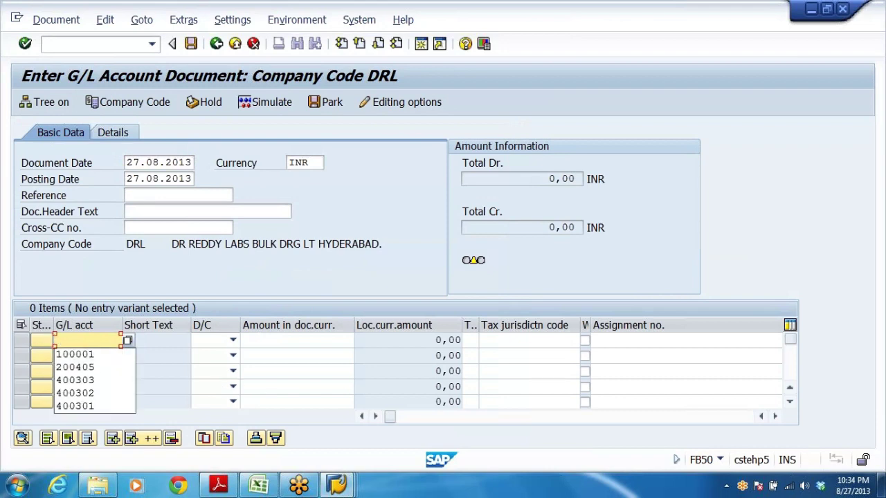
type("4")
key("Down")
key("Down")
key("Down")
key("Return")
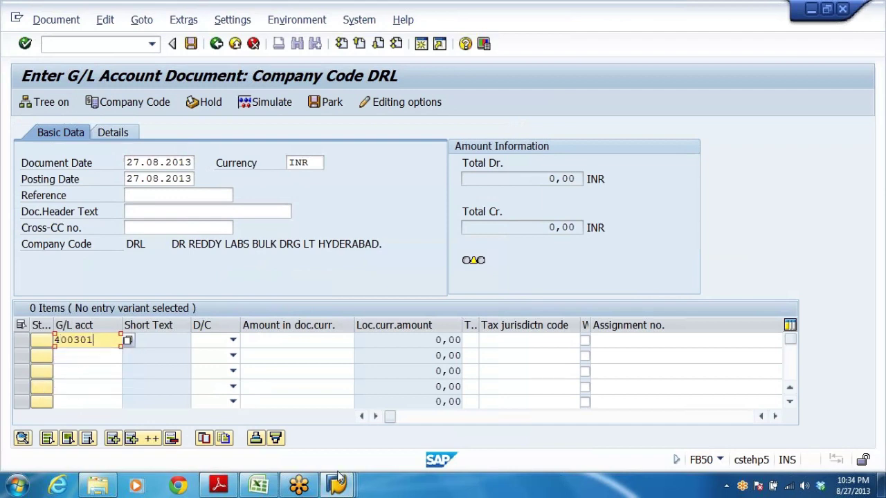
mouse_move(339, 479)
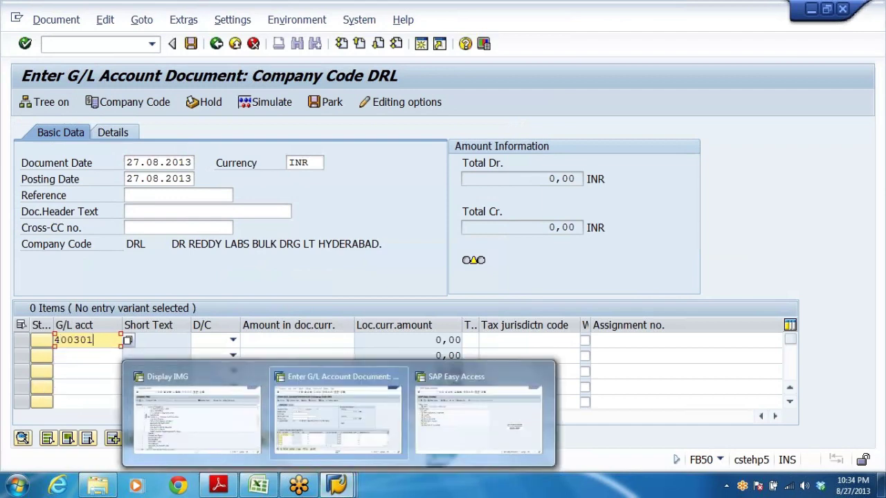
- Enter G/L account 400302 in the second line item and 400303 in the third
left_click(87, 356)
type("4")
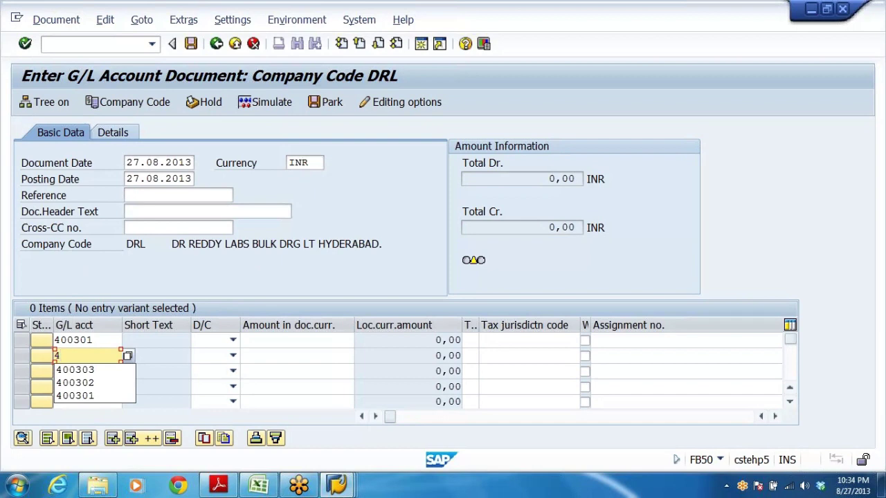
left_click(111, 382)
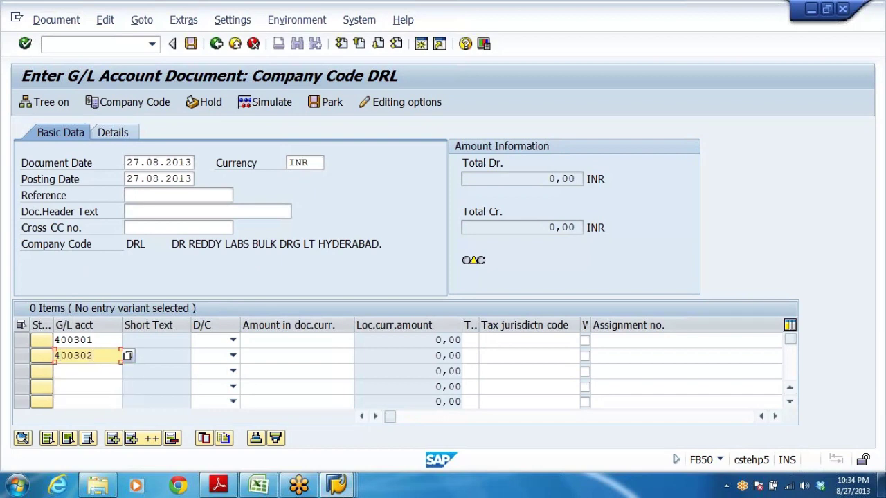
left_click(87, 372)
type("4")
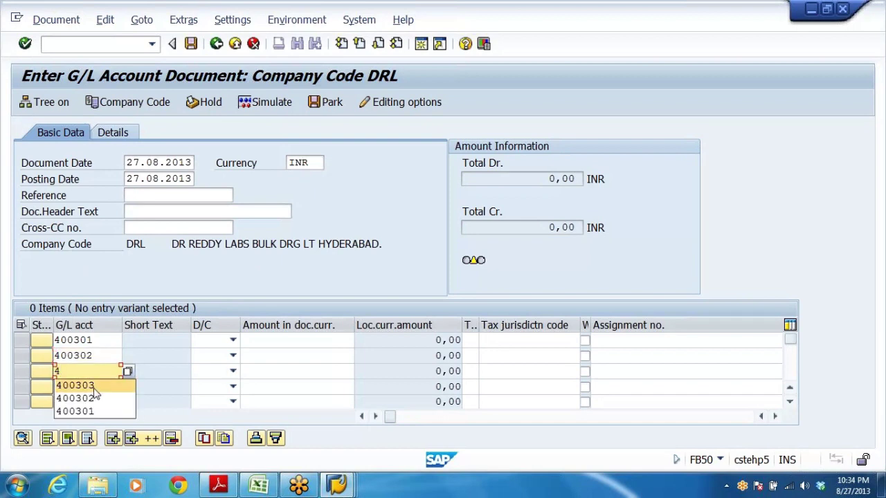
left_click(97, 386)
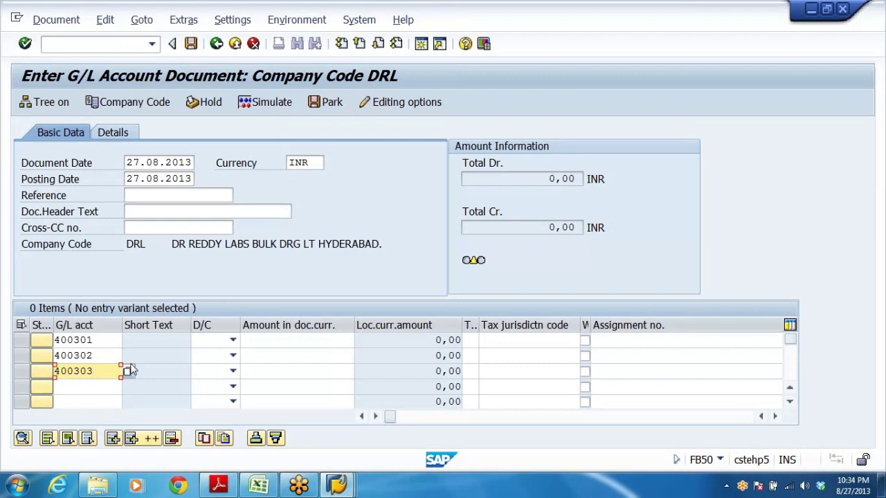
- Set the line items for accounts 400301, 400302 and 400303 to Debit
left_click(233, 340)
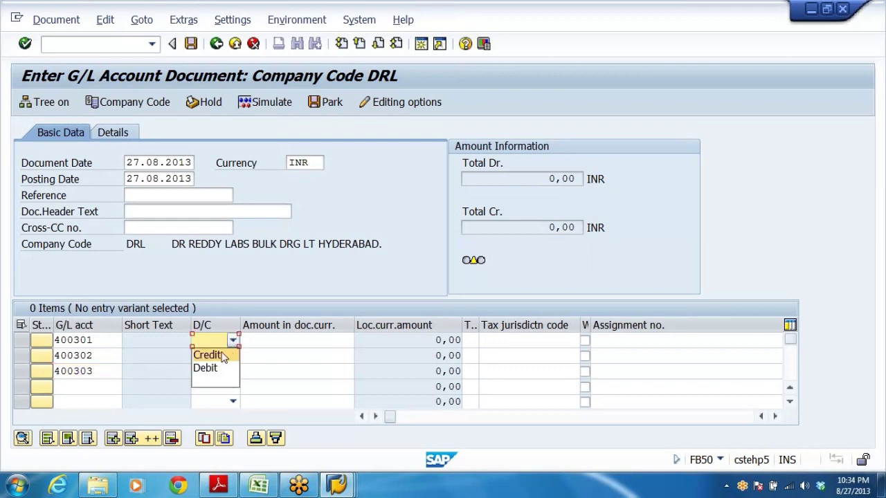
left_click(205, 369)
left_click(233, 356)
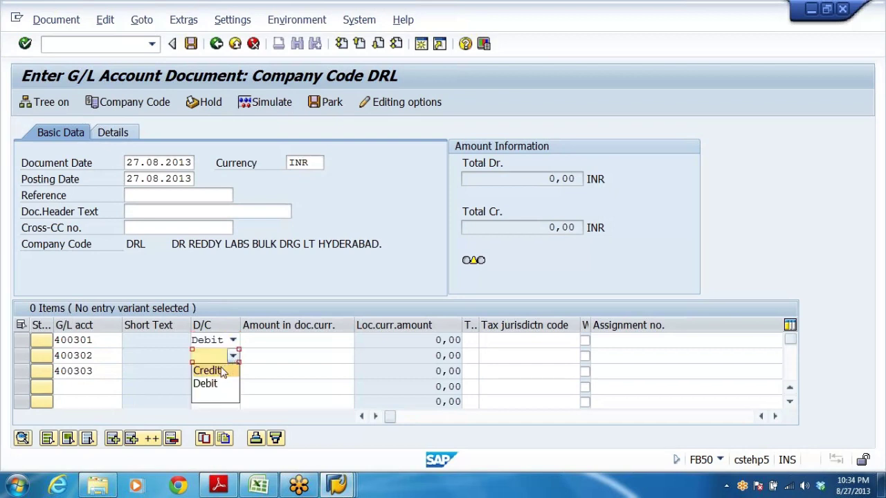
left_click(205, 383)
left_click(233, 372)
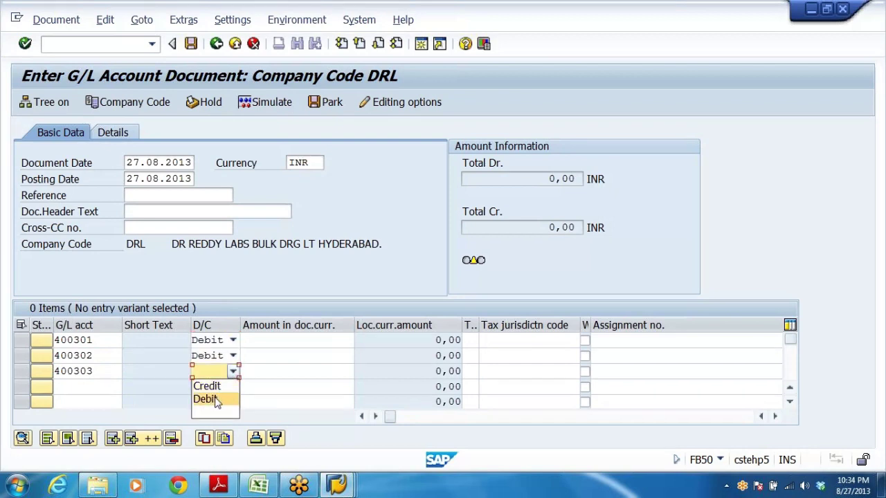
left_click(206, 400)
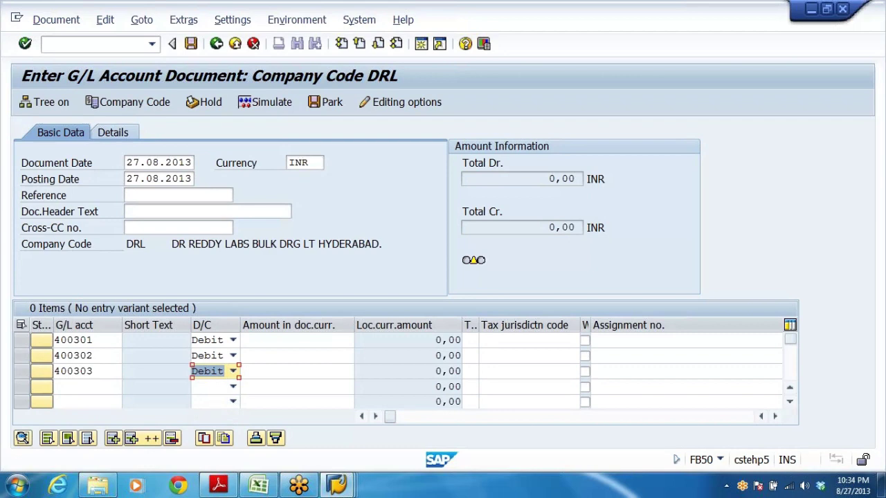
- Enter G/L account 200405 in the fourth line item and set it to Credit
left_click(83, 386)
type("2")
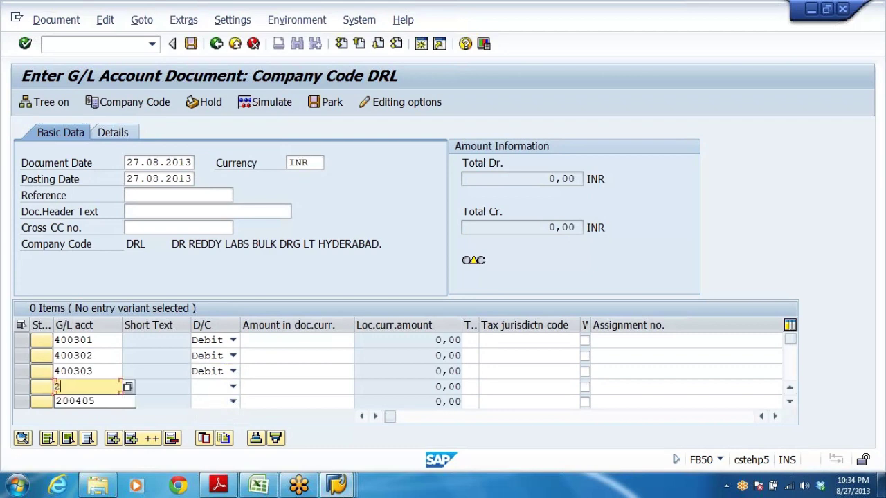
left_click(62, 402)
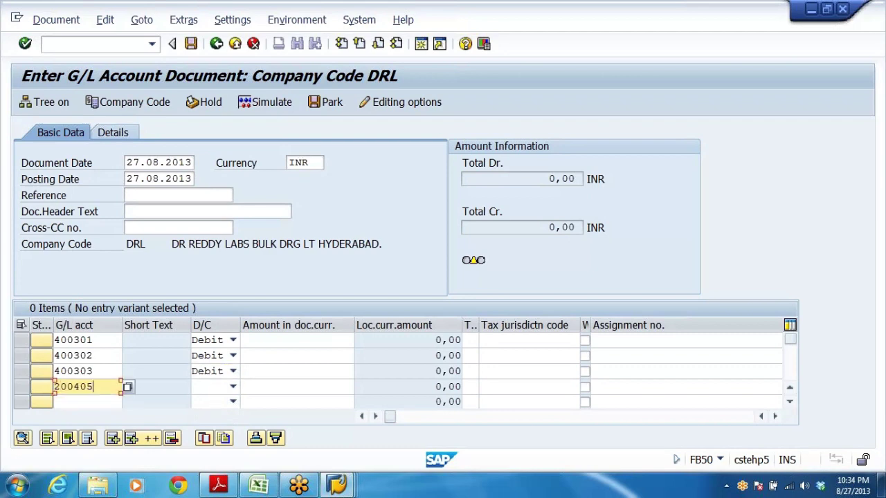
left_click(232, 387)
left_click(208, 403)
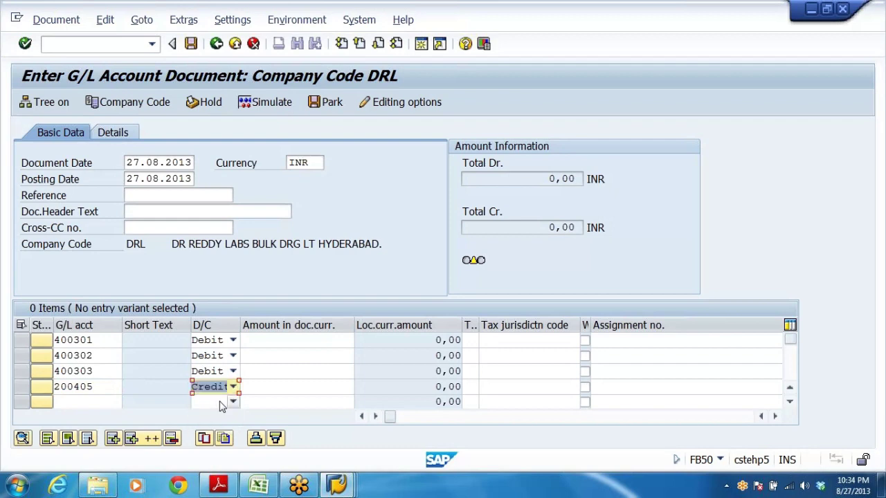
key("Return")
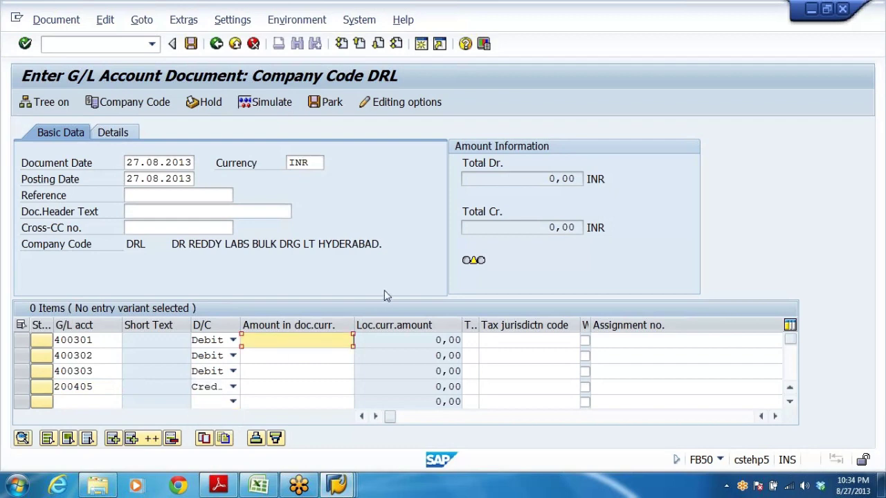
- Enter the debit amounts 22500, 9900 and 4400, put * as the credit amount for account 200405, and confirm the entries
type("22500")
key("Down")
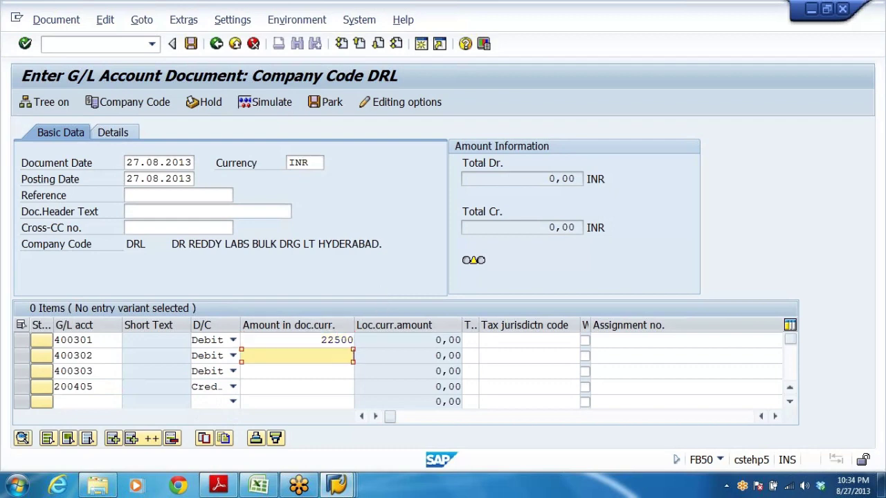
type("9900")
key("Down")
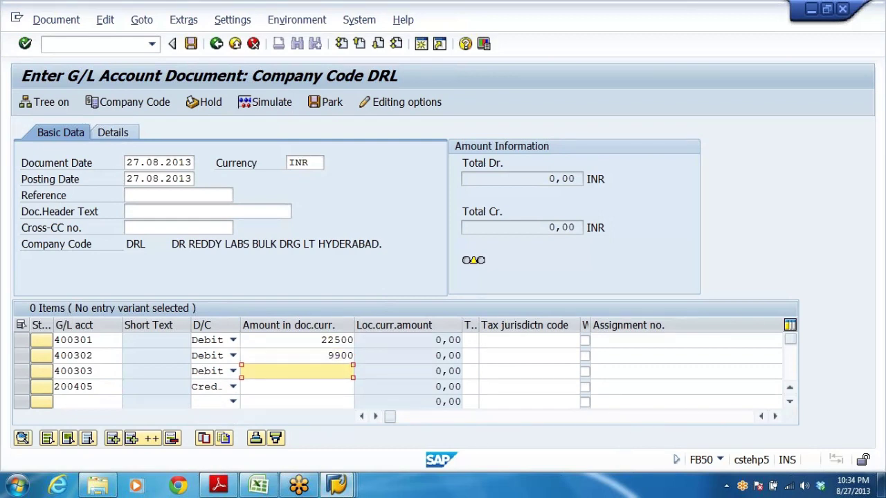
type("4400")
key("Down")
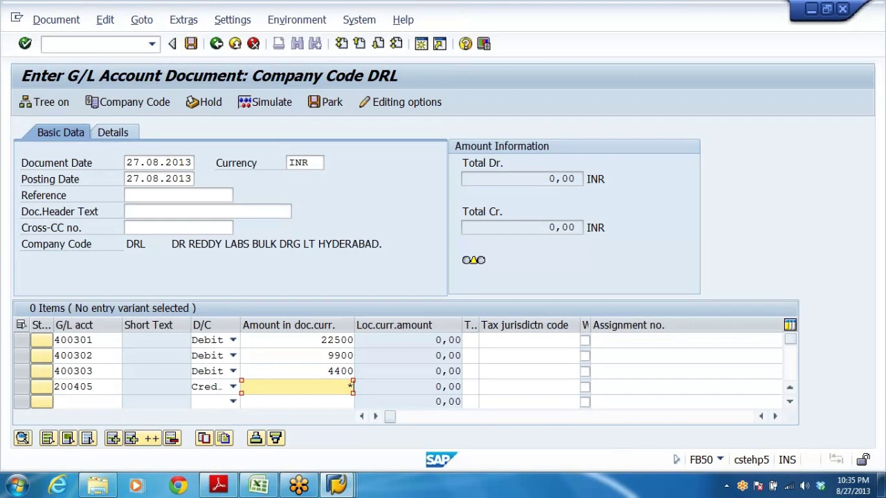
key("Return")
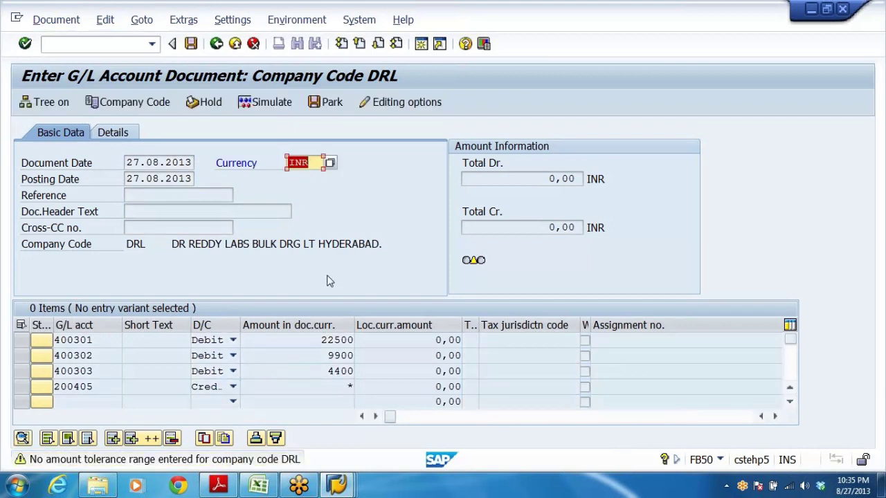
left_click(235, 275)
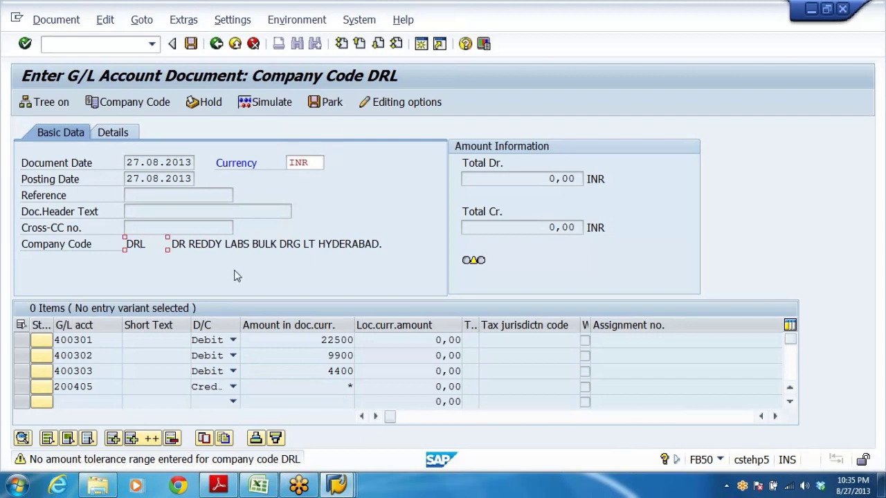
- Leave the unposted document for company code DRL and start a fresh G/L account document entry with FB50
left_click(217, 44)
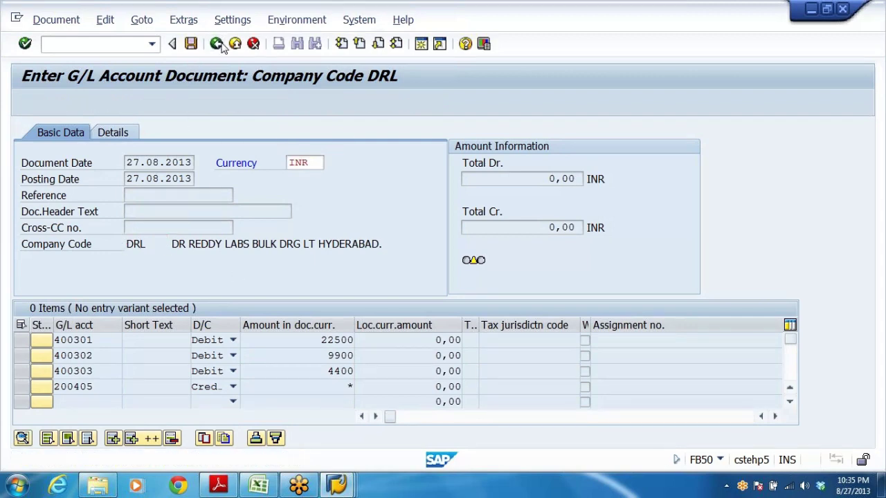
left_click(235, 43)
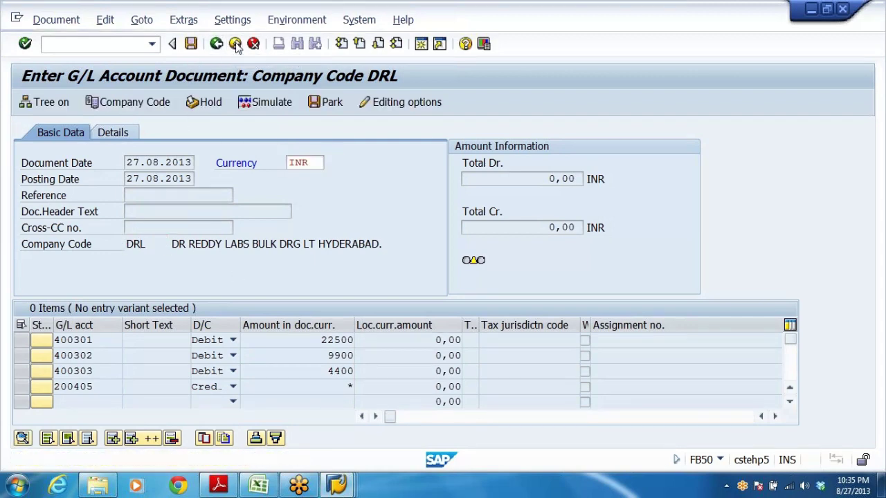
left_click(291, 318)
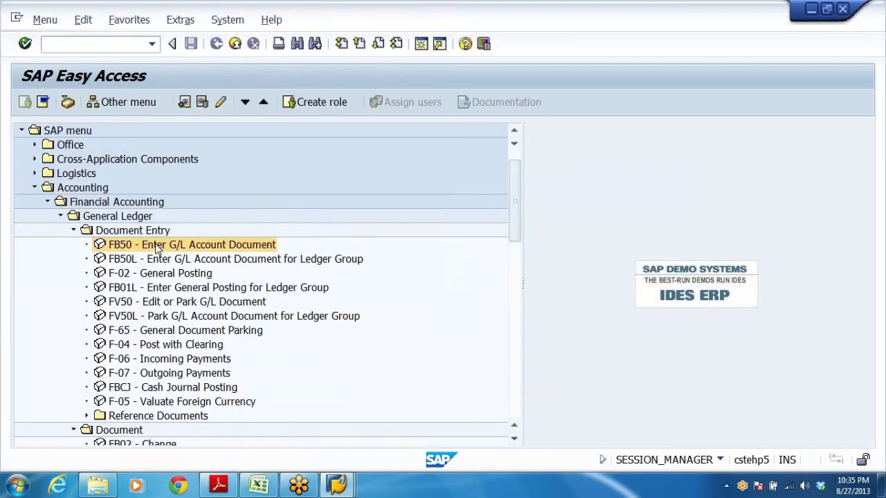
double_click(158, 245)
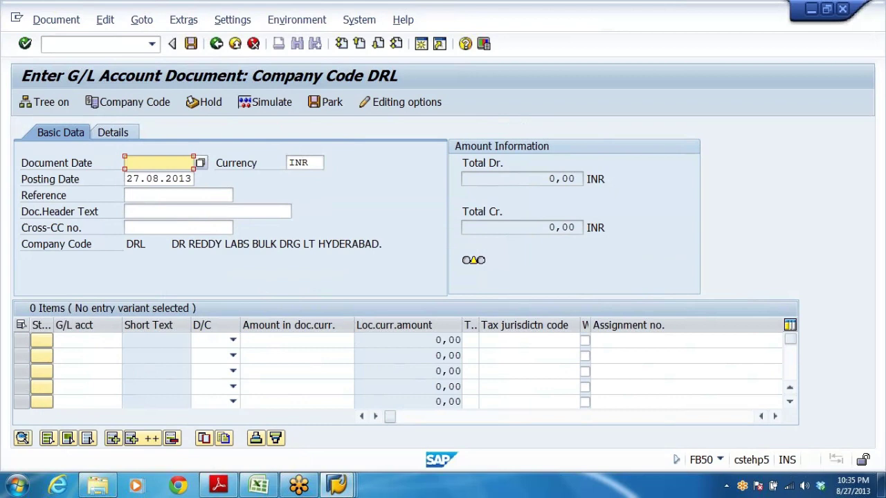
- Switch the document entry to company code DRLB and set the document date to 27.08.2013
left_click(153, 105)
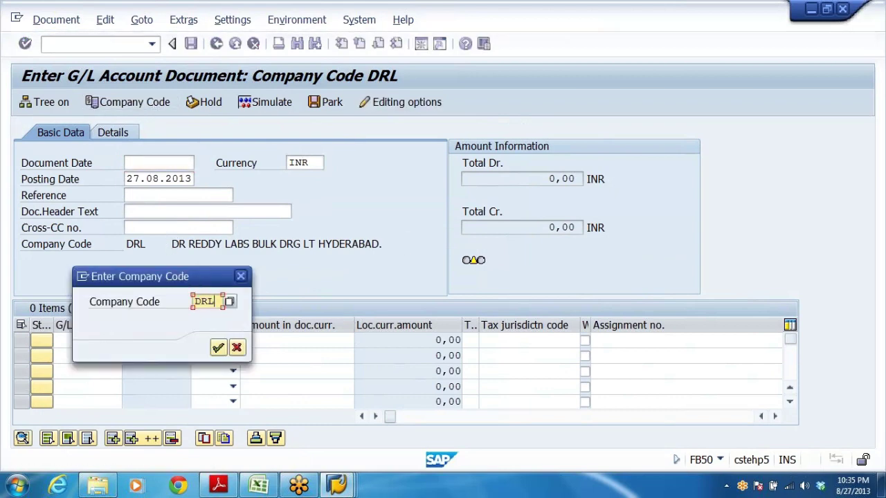
type("B")
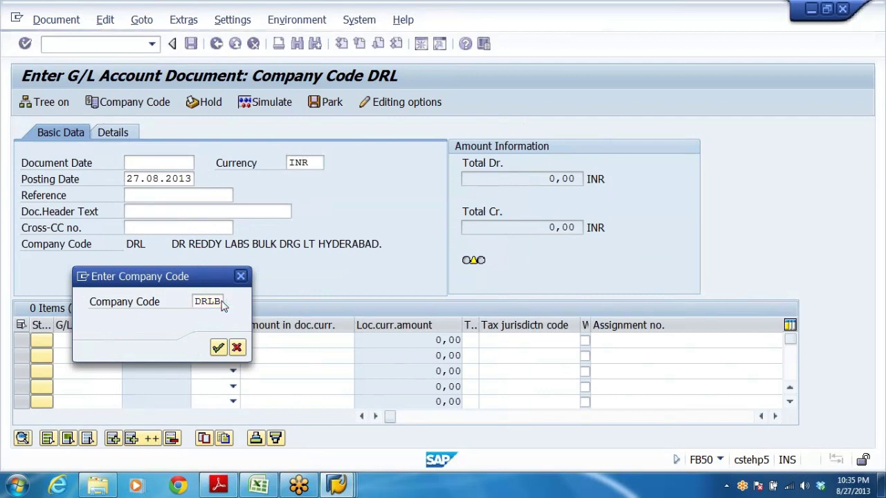
key("Return")
left_click(200, 244)
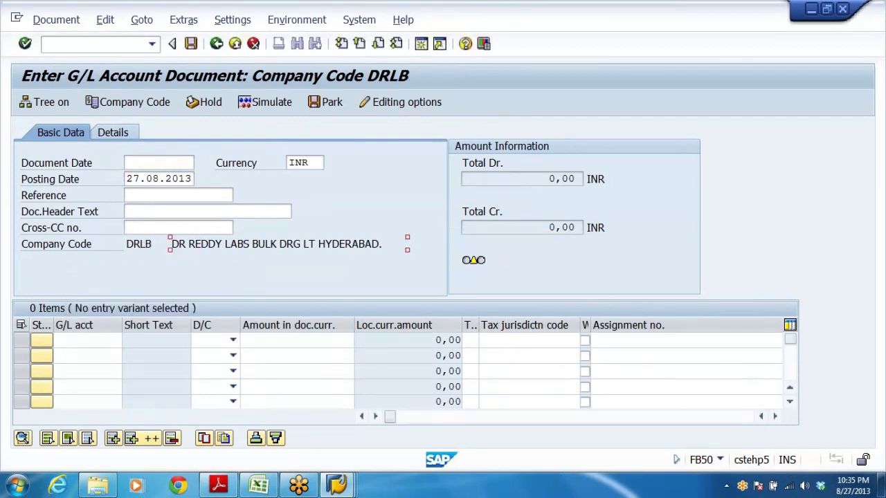
double_click(158, 162)
left_click(159, 176)
- Enter G/L accounts 400301, 400302, 400303 and 200405 in the first four line items
left_click(88, 340)
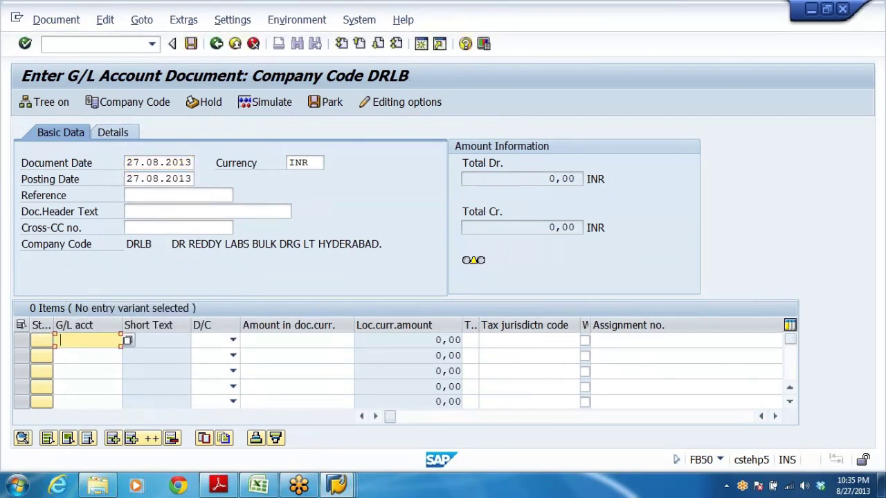
left_click(88, 340)
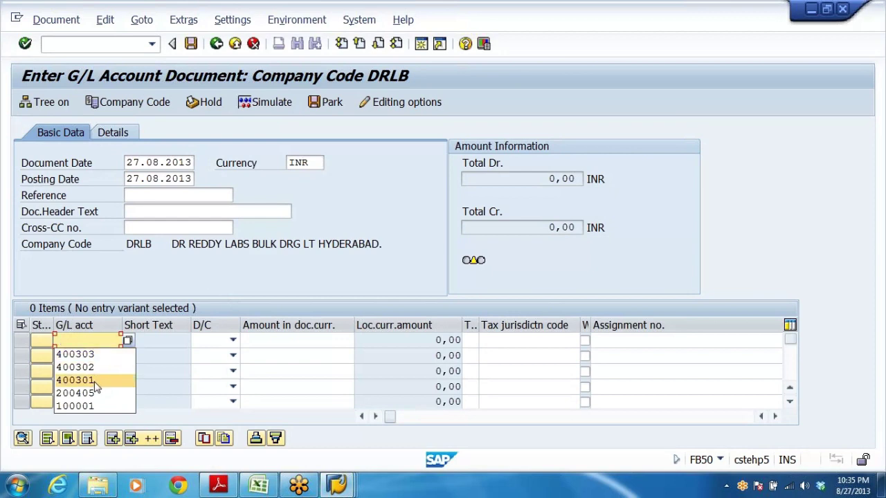
left_click(95, 382)
left_click(88, 355)
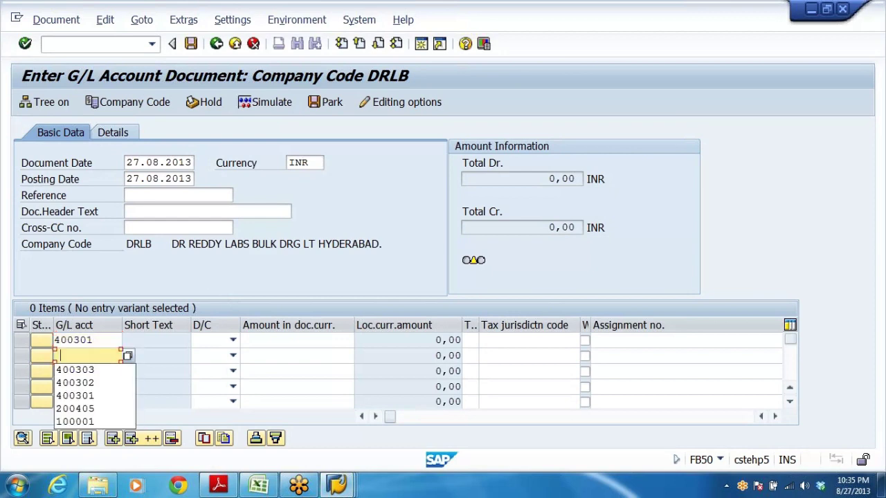
left_click(94, 384)
left_click(94, 371)
left_click(95, 386)
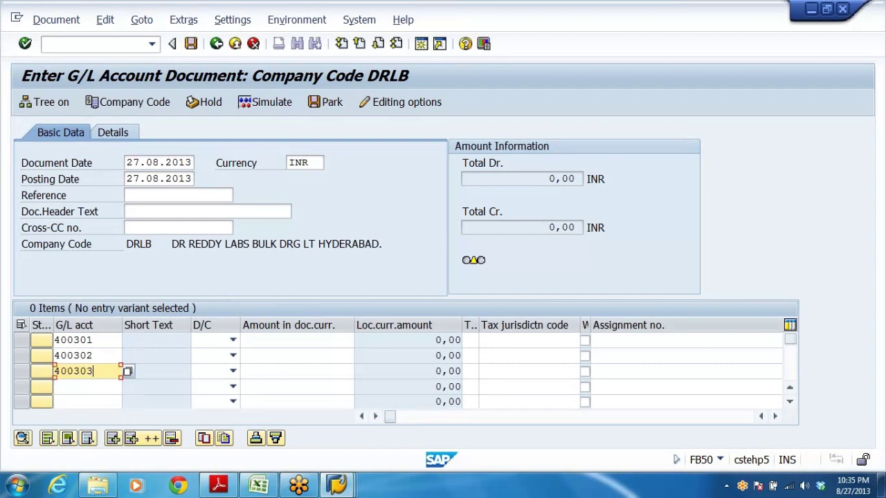
left_click(90, 386)
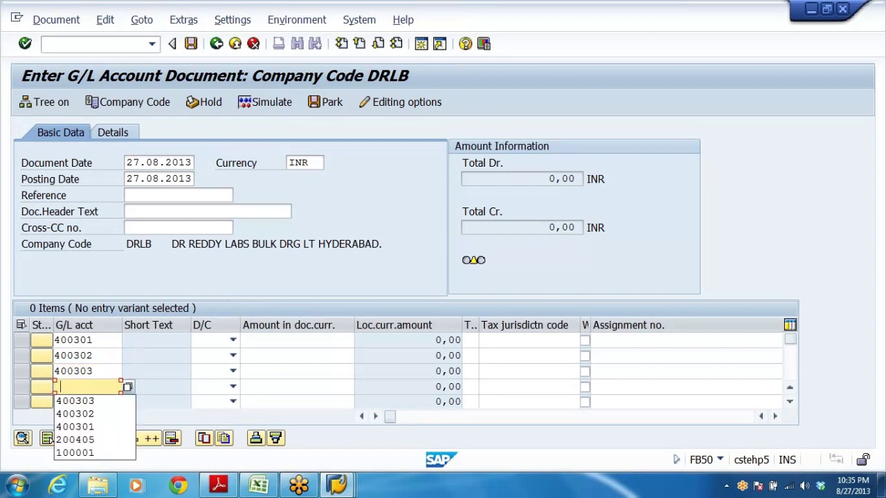
left_click(96, 440)
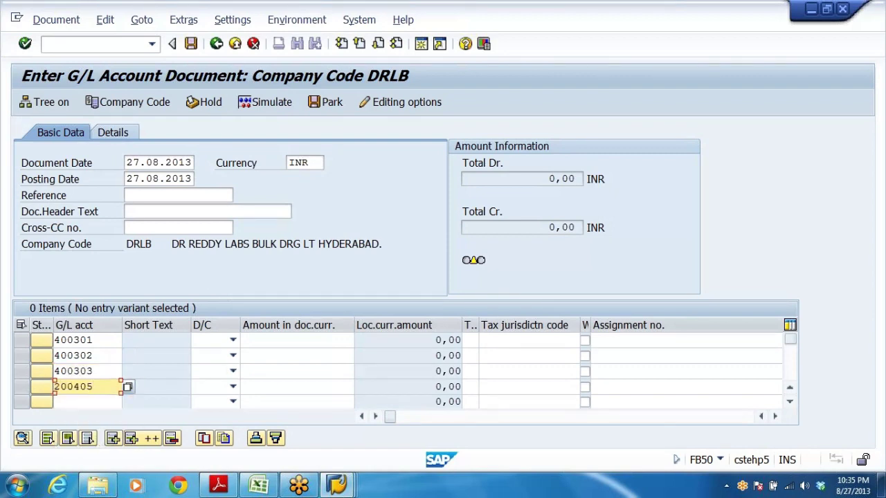
- Set the line items for accounts 400301, 400302 and 400303 to Debit and the one for 200405 to Credit
left_click(233, 339)
left_click(223, 367)
left_click(232, 358)
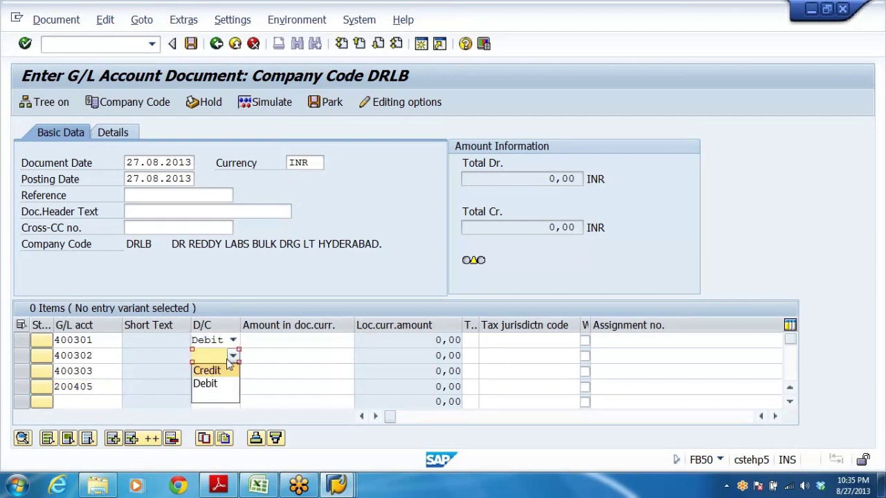
left_click(213, 384)
left_click(233, 372)
left_click(225, 400)
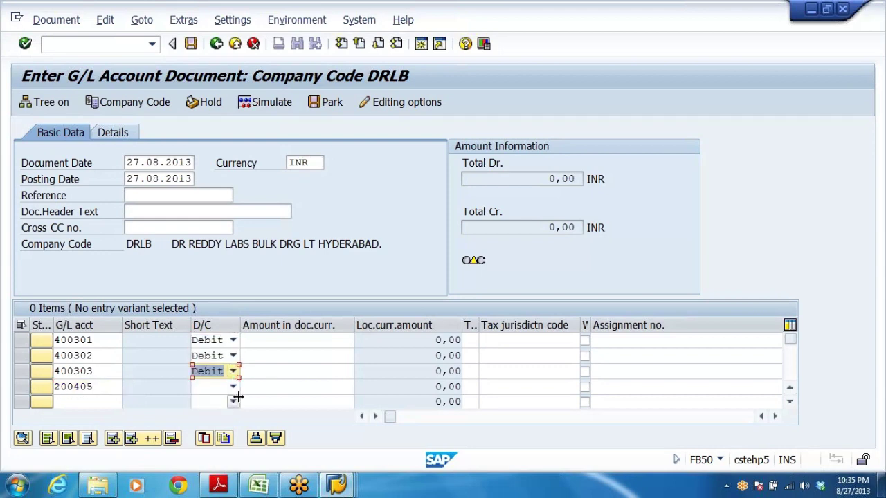
left_click(233, 387)
left_click(222, 403)
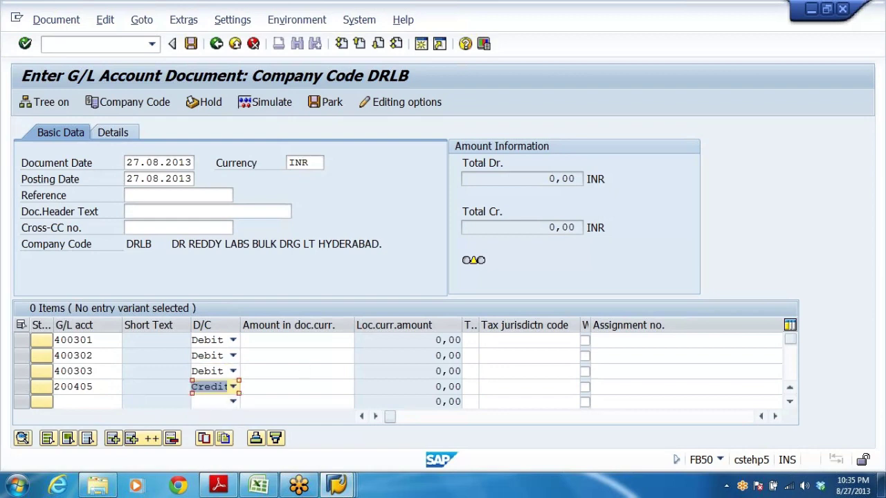
- Enter the amounts 22500, 9900 and 4400 for the debit lines and * for the credit line, and confirm the entries
left_click(314, 340)
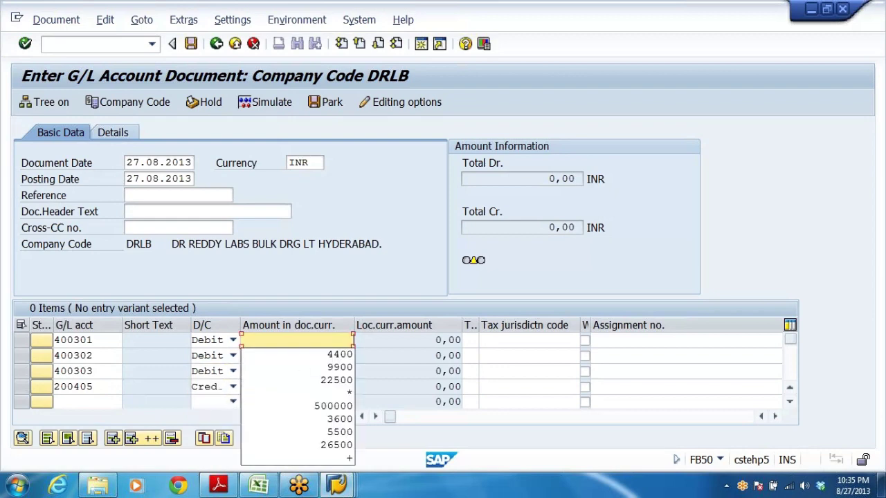
left_click(332, 380)
key("Down")
left_click(332, 355)
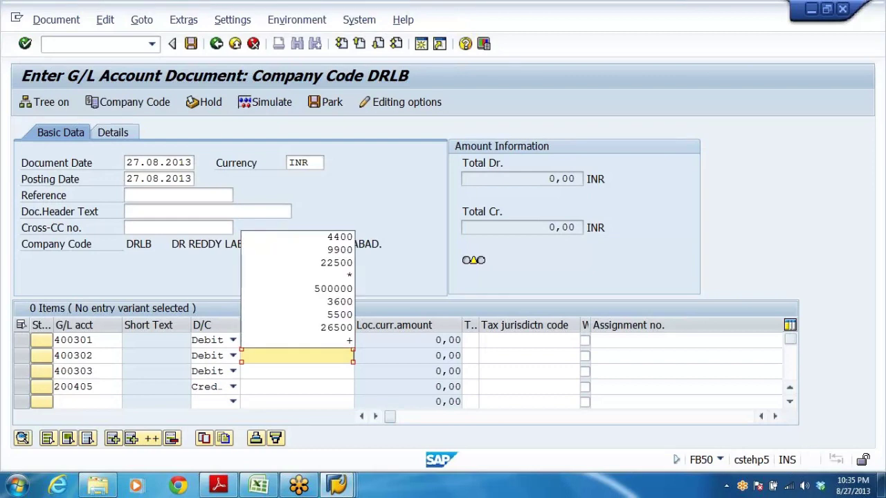
left_click(339, 252)
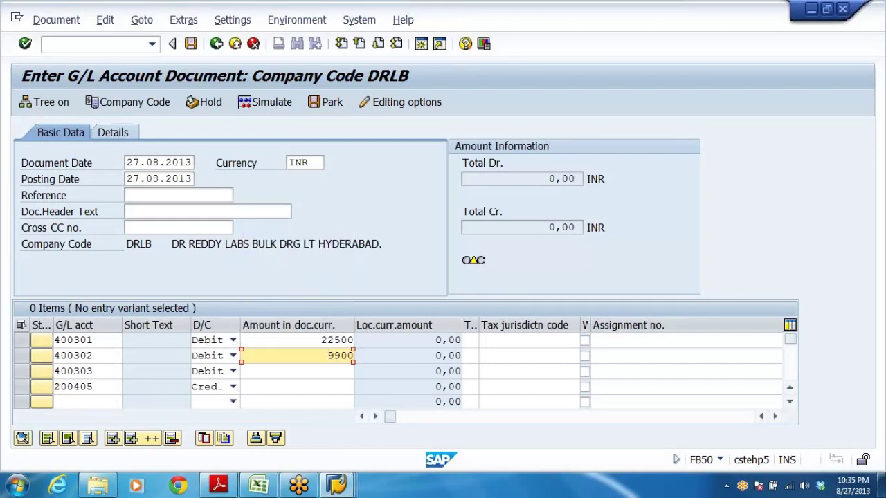
left_click(332, 371)
left_click(344, 257)
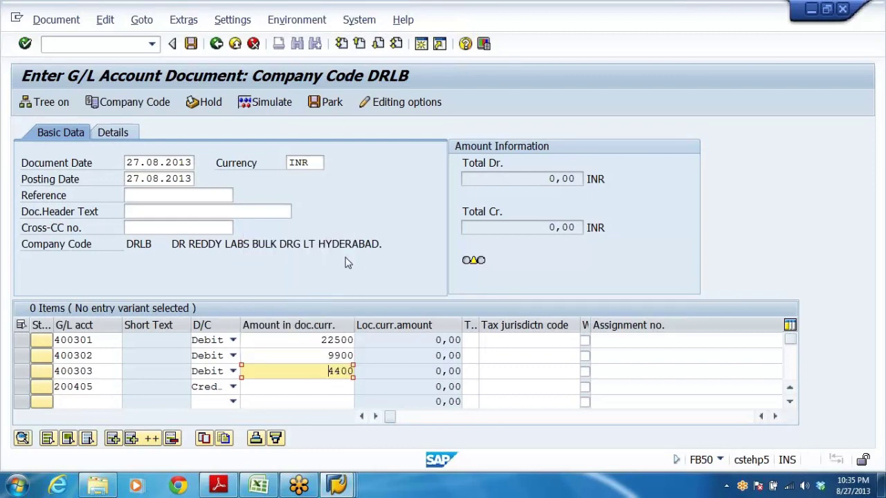
key("Down")
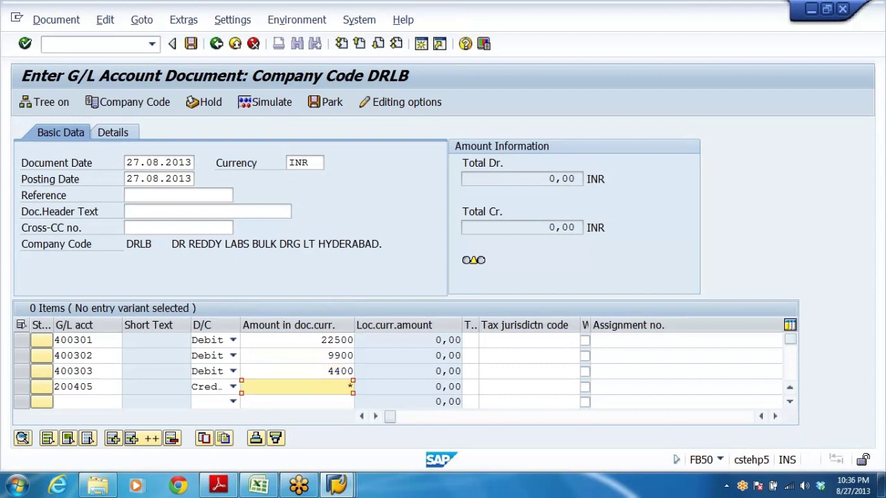
key("Return")
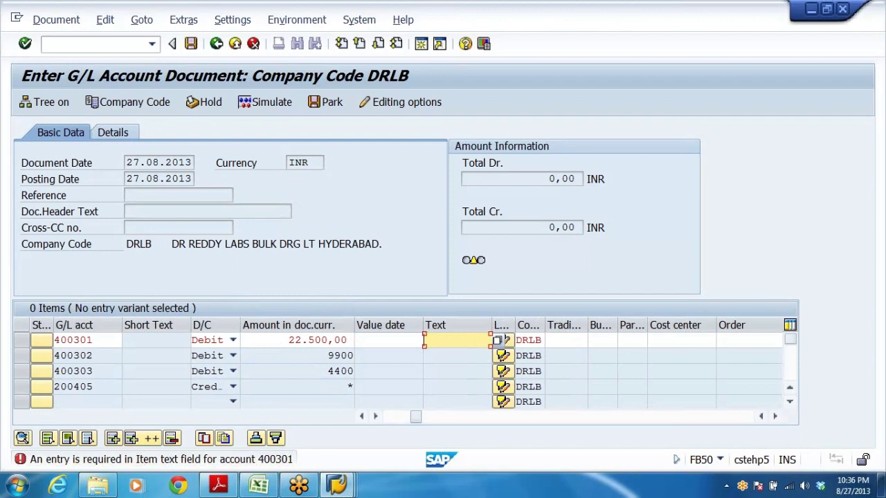
- Give the line item for account 400301 the text EXP PAID and business area DRHY
type("EX")
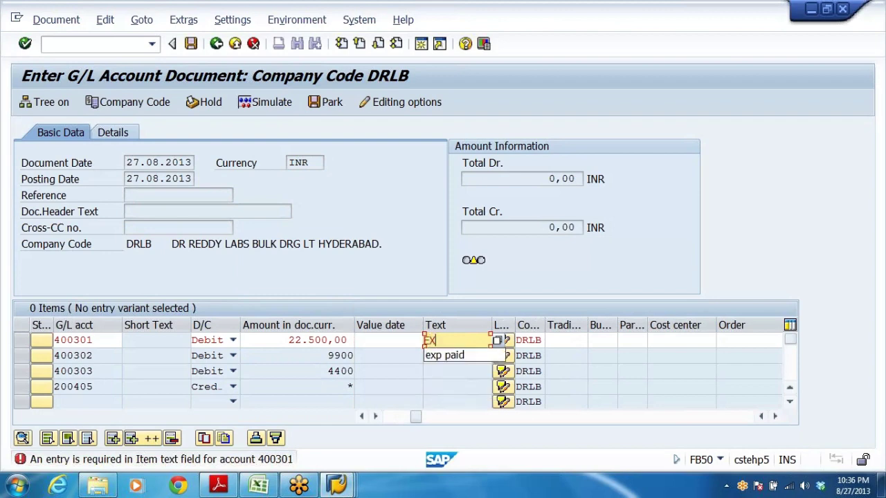
type("P PAID")
key("Return")
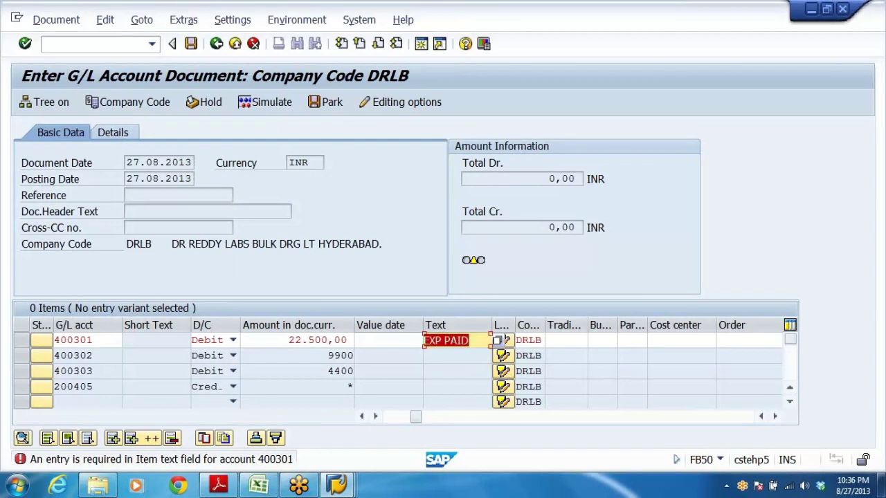
left_click(425, 341)
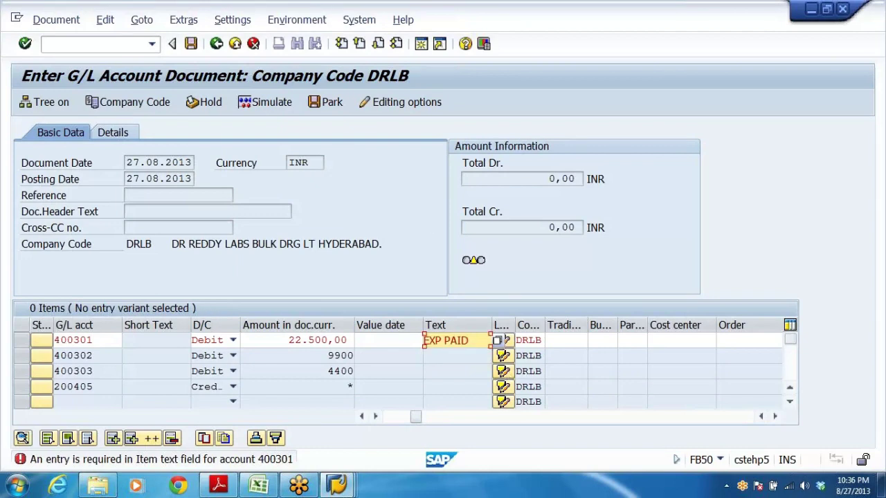
key("Return")
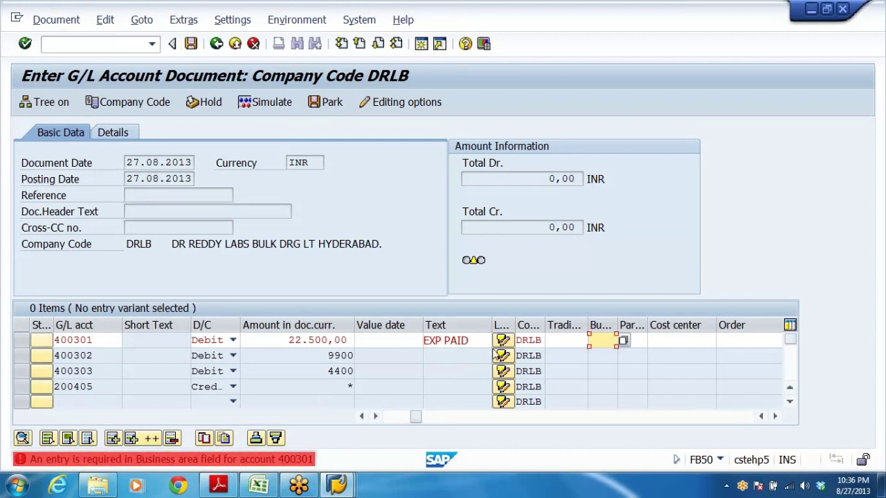
type("DRHY")
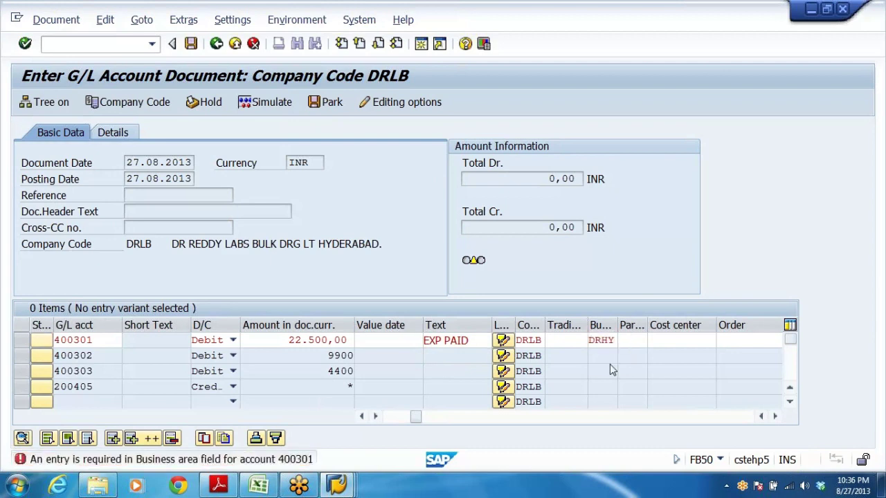
key("Return")
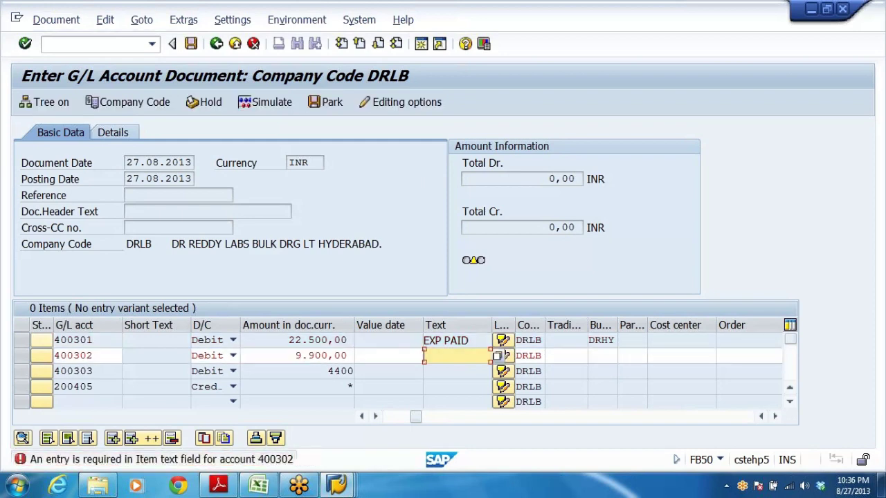
- Give the line item for account 400302 the text EXP PAID and business area DRHY
left_click(456, 356)
left_click(455, 371)
left_click(601, 356)
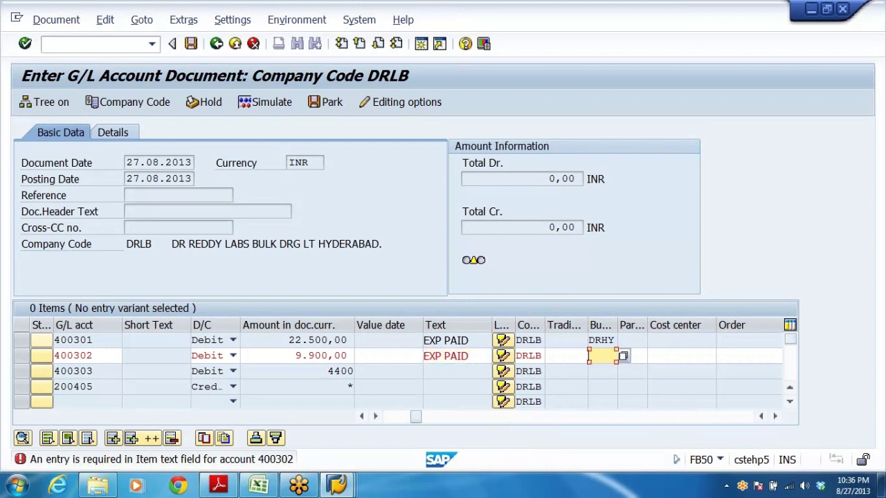
type("D")
key("Down")
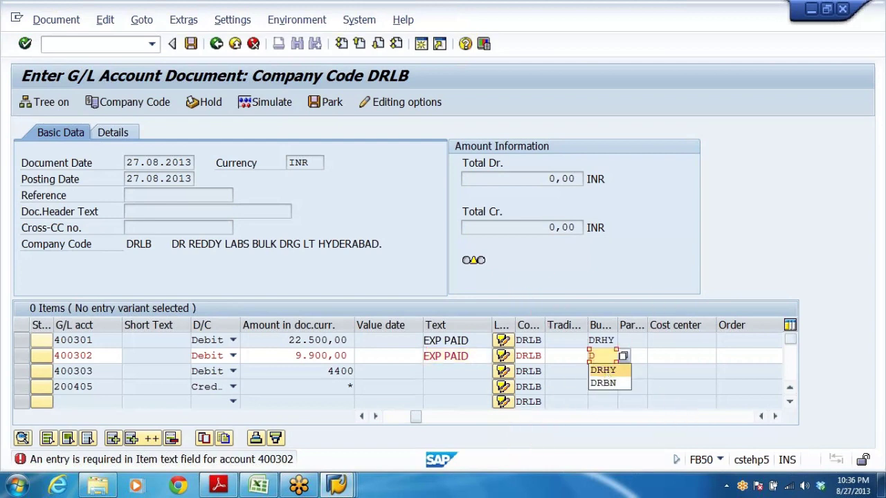
key("Return")
key("Return")
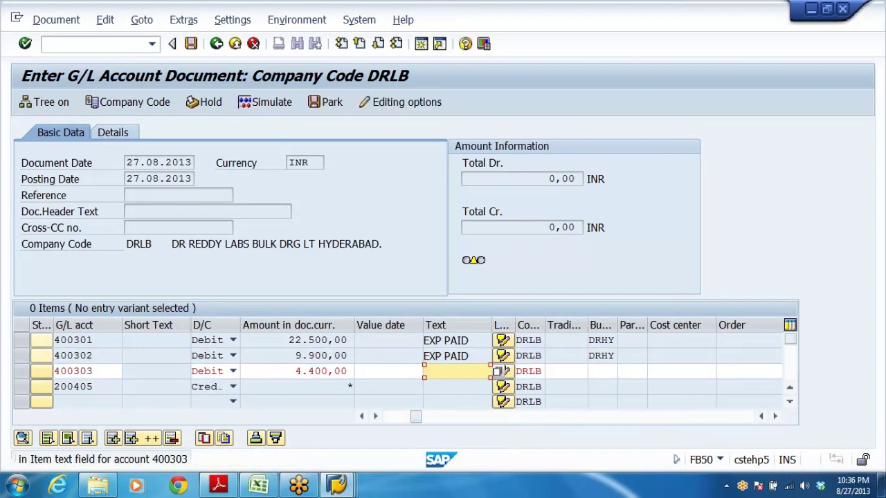
- Give the line item for account 400303 the text exp paid and business area DRHY, and confirm the entries
key("BackSpace")
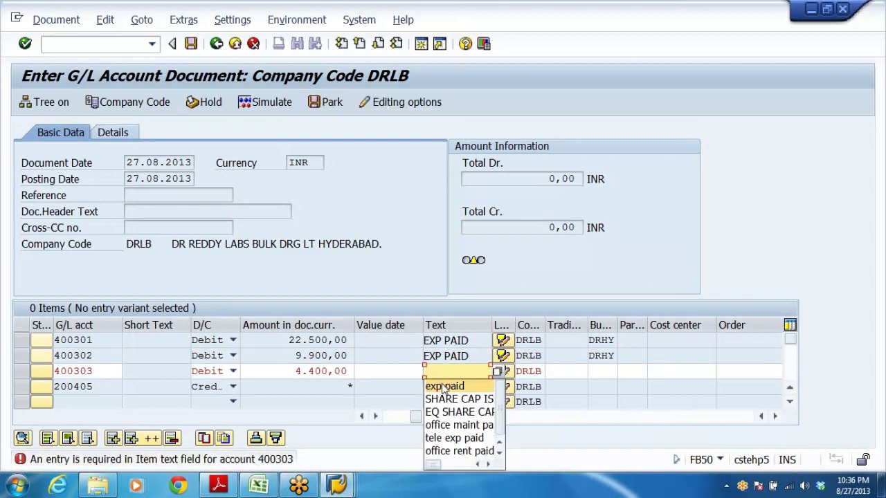
left_click(444, 388)
left_click(602, 372)
key("BackSpace")
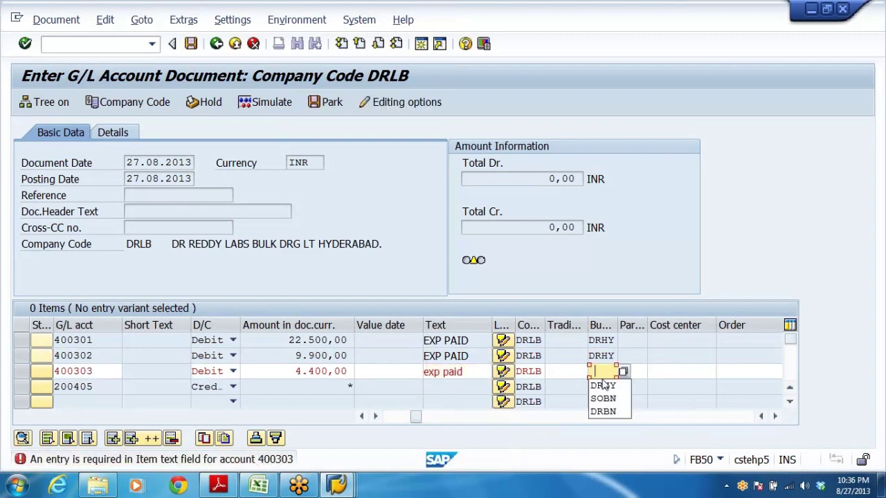
left_click(603, 386)
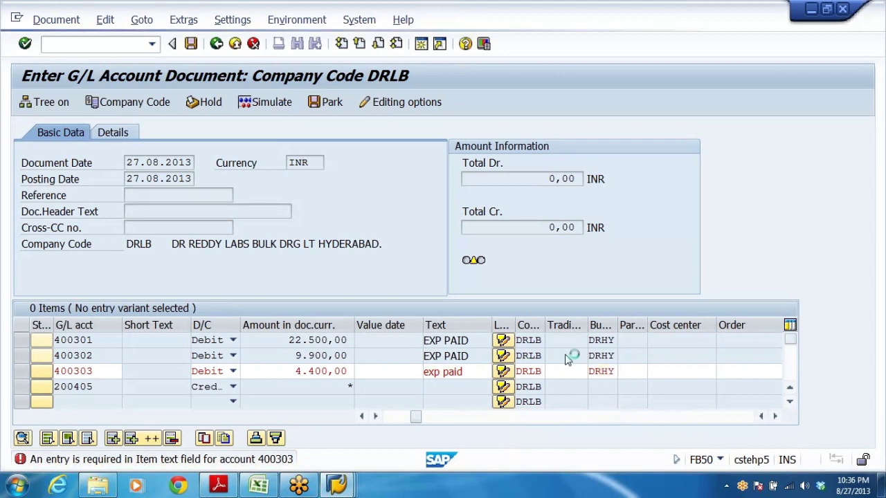
key("Return")
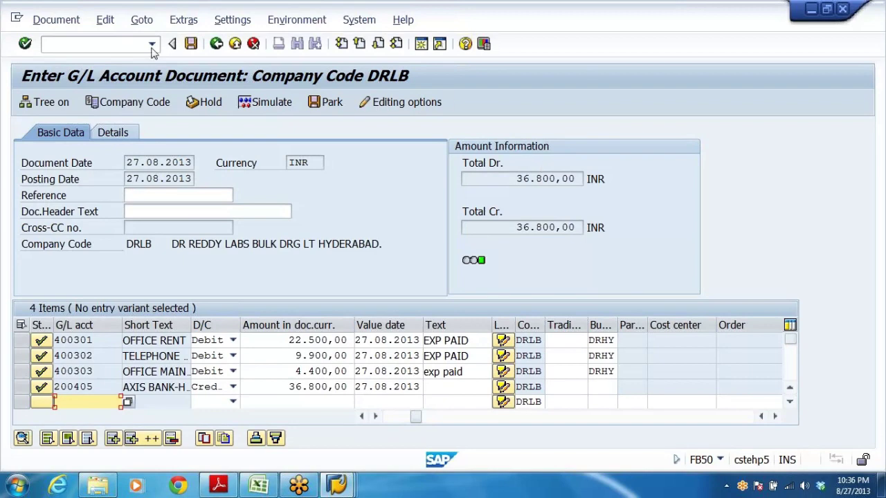
- Post the G/L account document in company code DRLB and switch to the Display IMG session
left_click(188, 43)
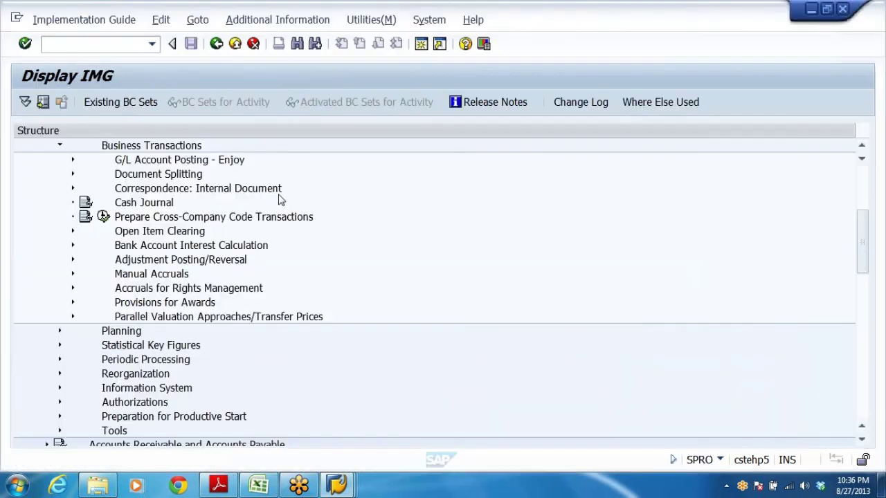
left_click(159, 231)
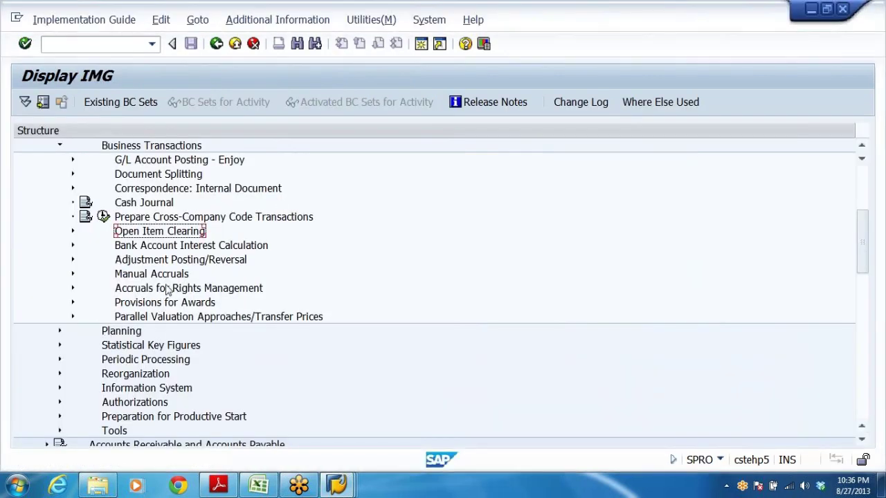
scroll(168, 291, "up", 2)
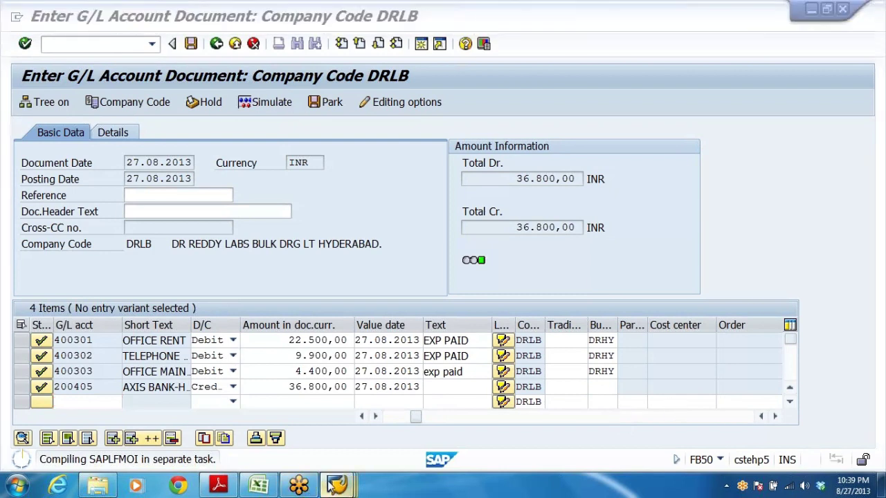
mouse_move(334, 484)
left_click(209, 428)
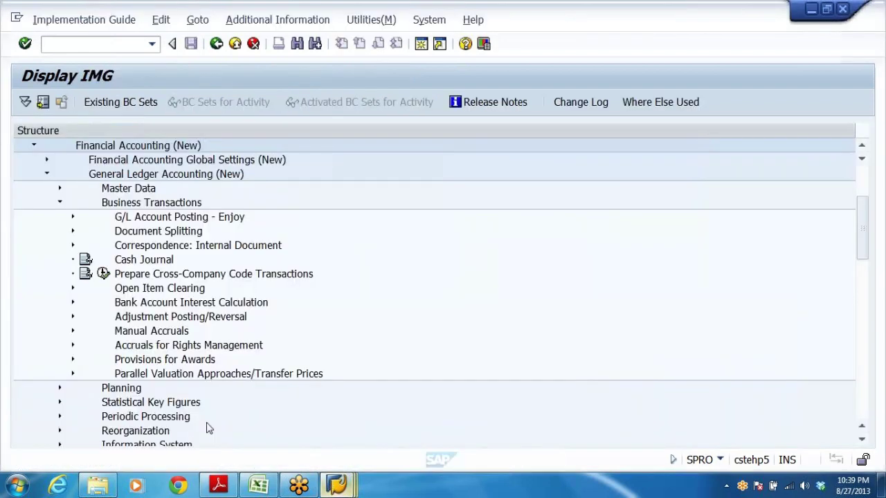
- Expand Document Splitting under the General Ledger Accounting business transactions and try to run the Activate Document Splitting activity
left_click(150, 305)
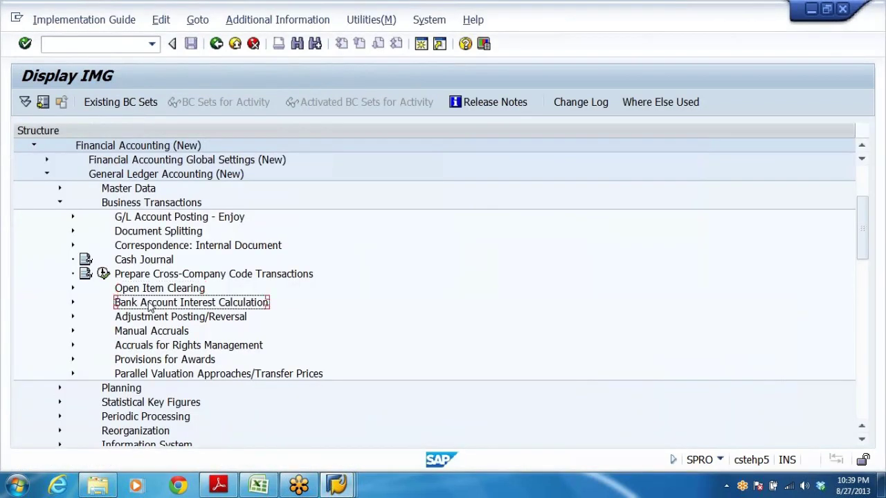
left_click(142, 236)
double_click(142, 236)
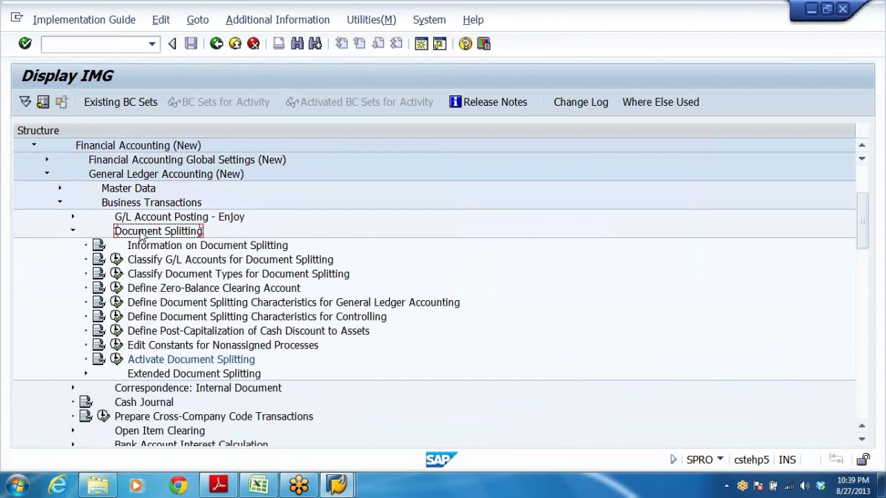
key("Down")
key("Down")
key("Down")
key("Down")
key("Down")
key("Down")
key("Down")
key("Down")
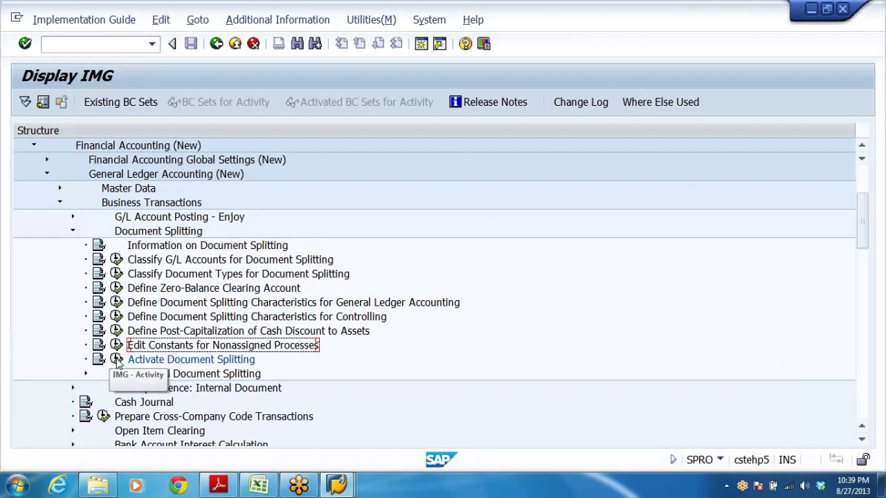
left_click(115, 360)
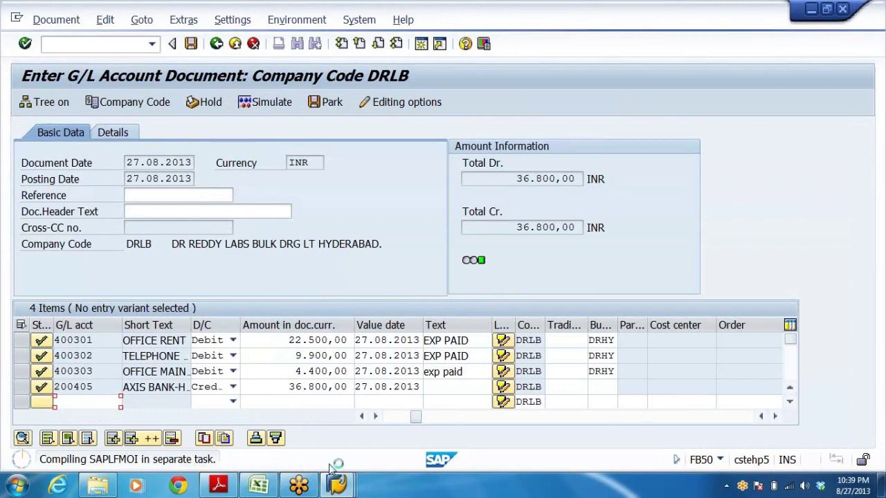
key("alt+Tab")
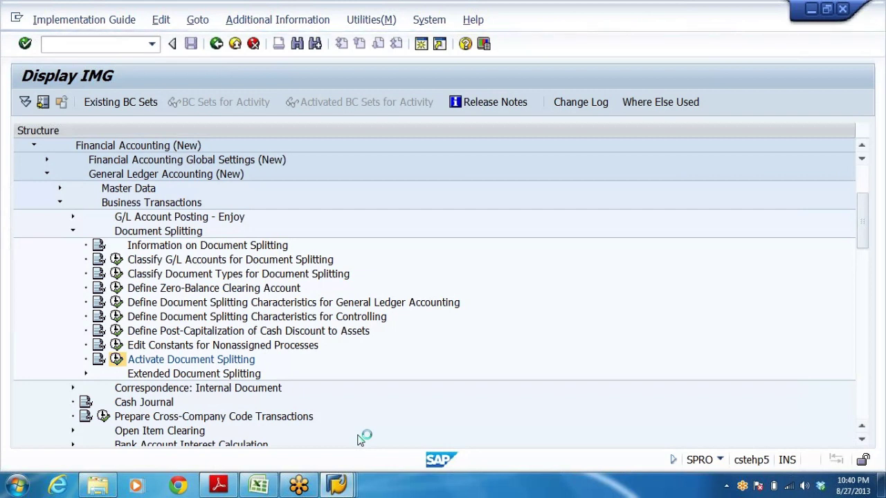
left_click(337, 484)
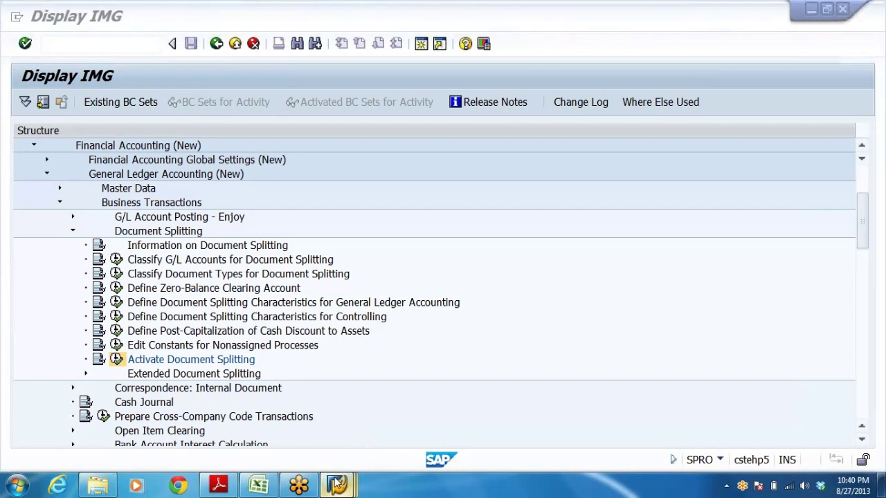
left_click(363, 422)
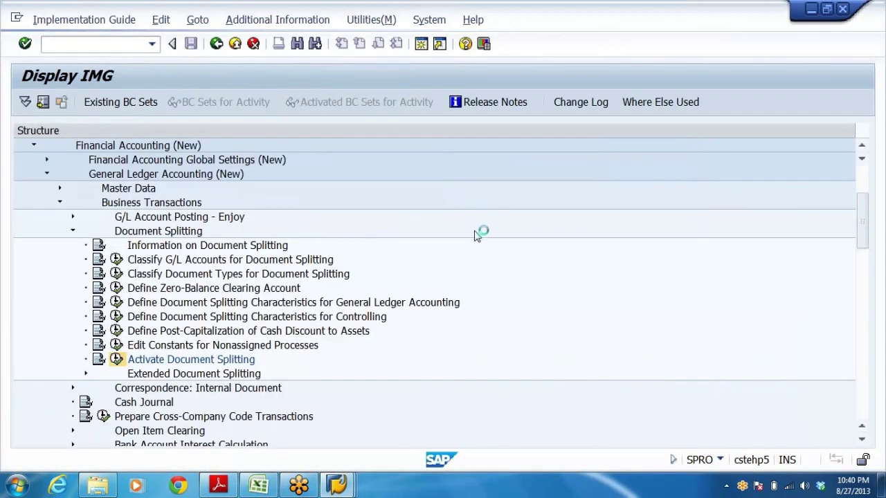
key("alt+Tab")
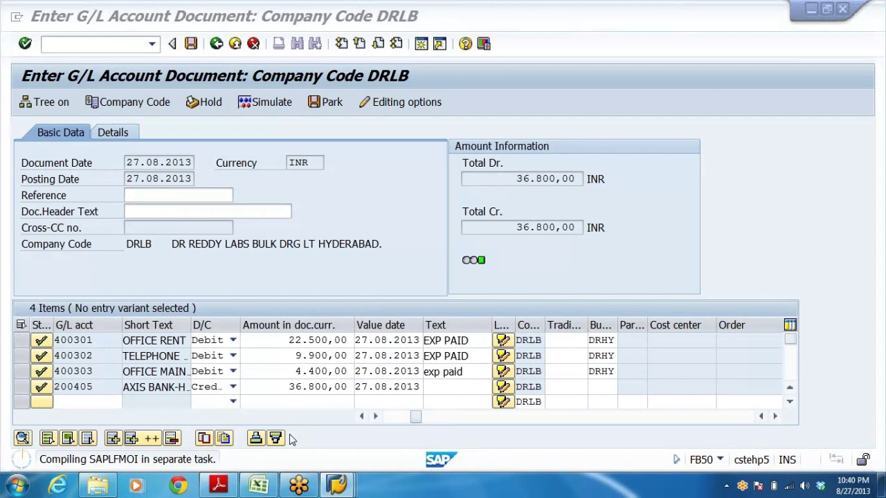
- Stop the hanging Display IMG transaction and return to the G/L document entry session for company code DRLB
key("alt+Tab")
left_click(16, 20)
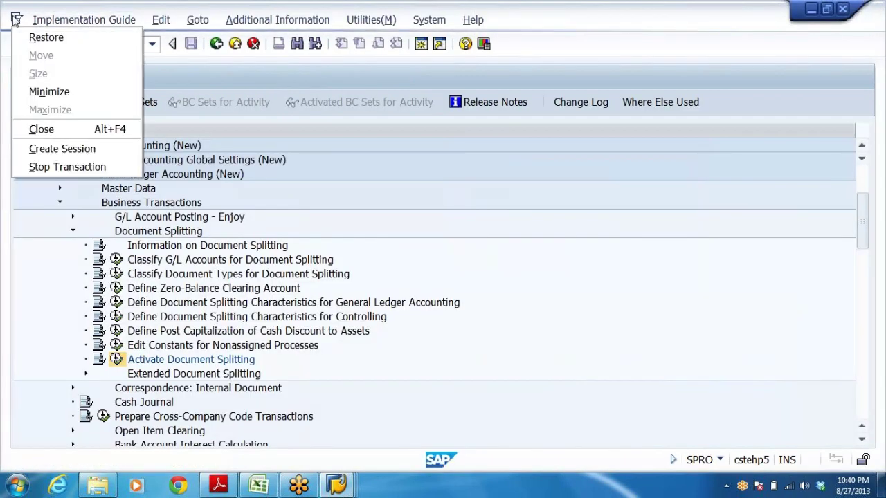
left_click(50, 166)
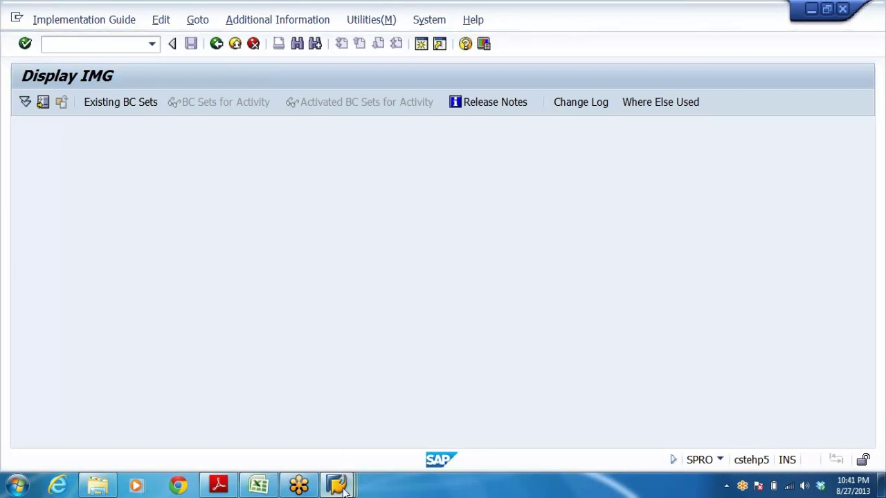
mouse_move(344, 488)
left_click(361, 406)
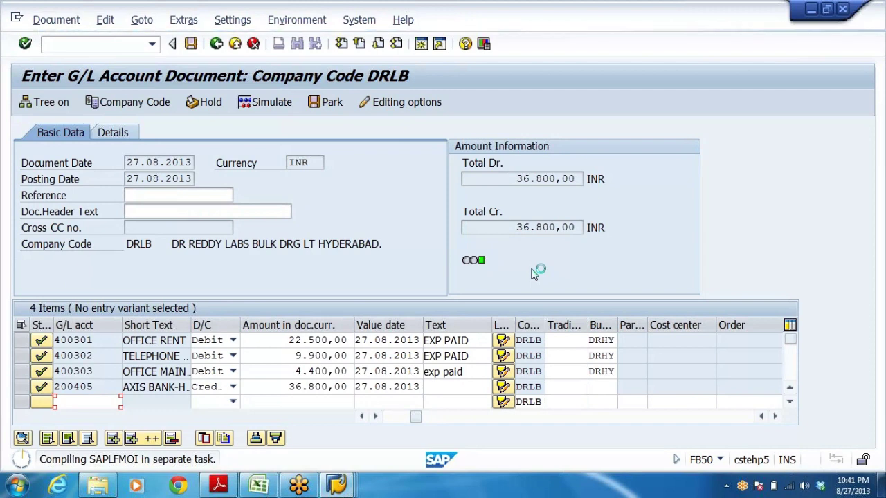
key("alt+Tab")
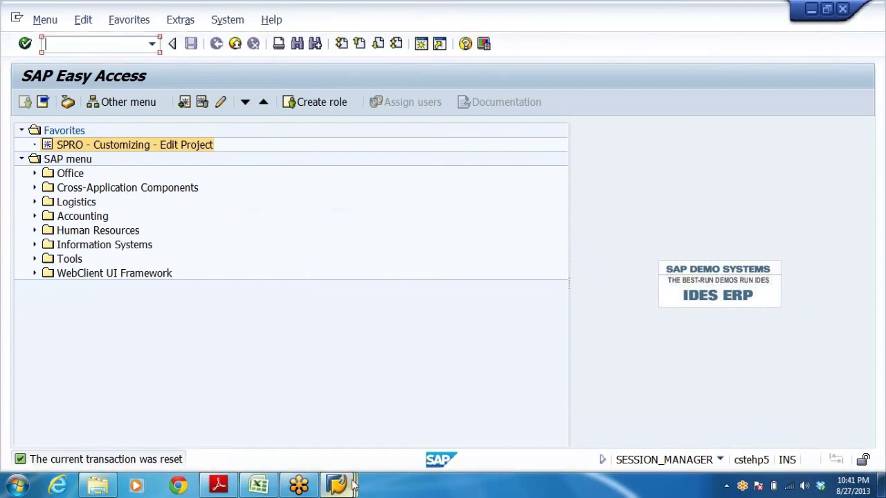
key("alt+Tab")
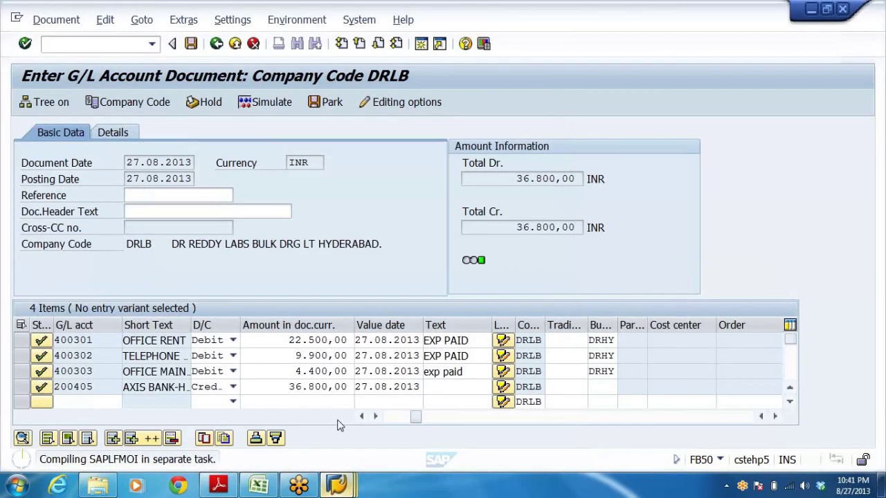